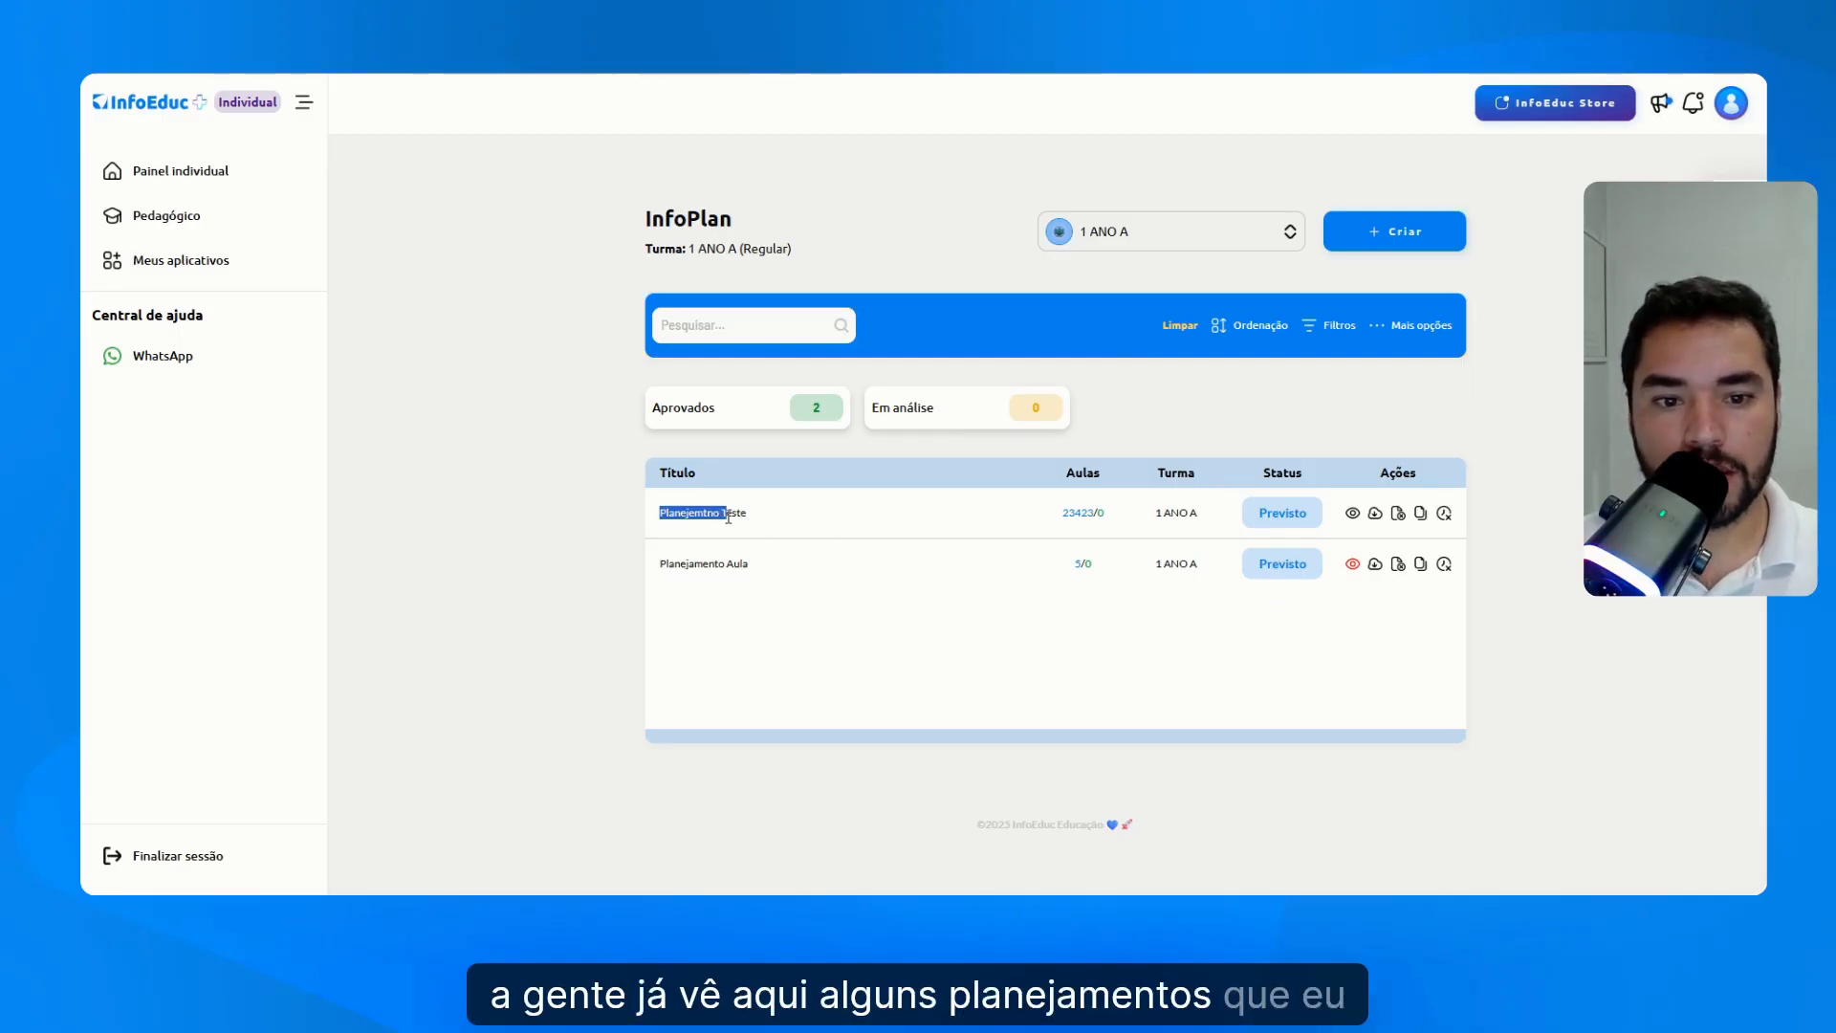
drag(728, 516, 731, 517)
drag(659, 564, 754, 584)
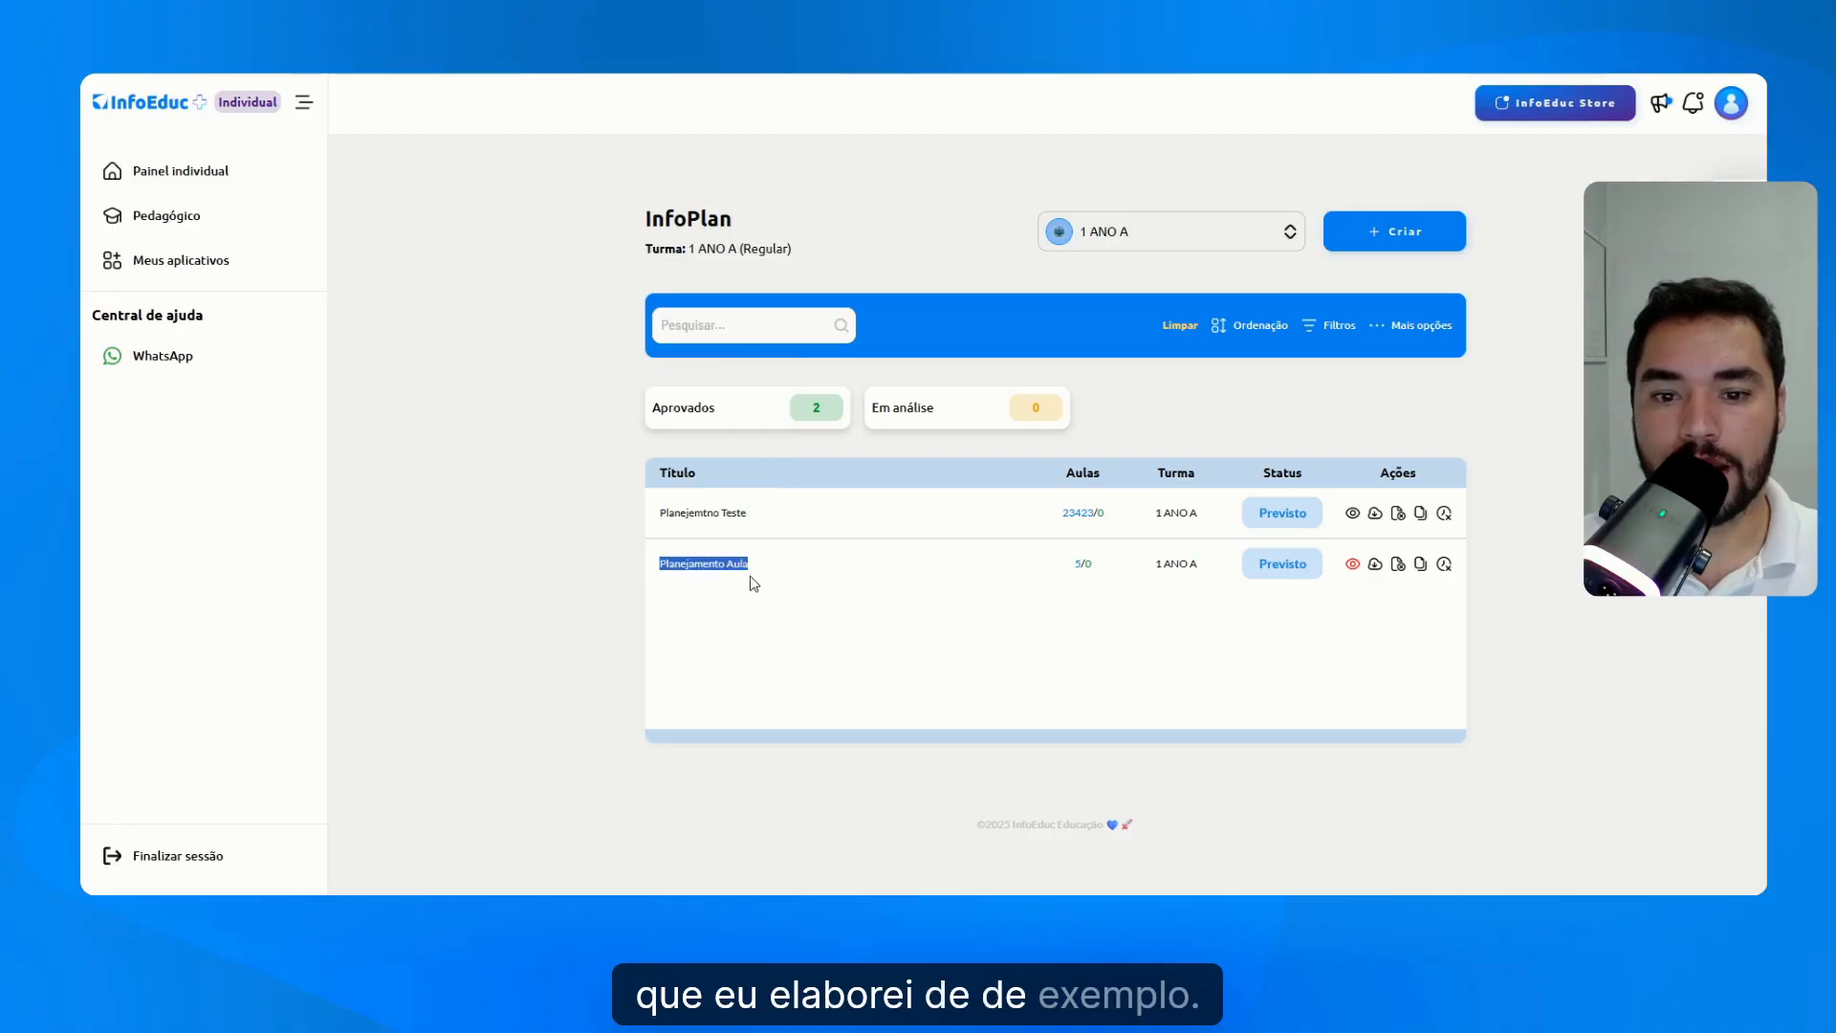
click(1037, 541)
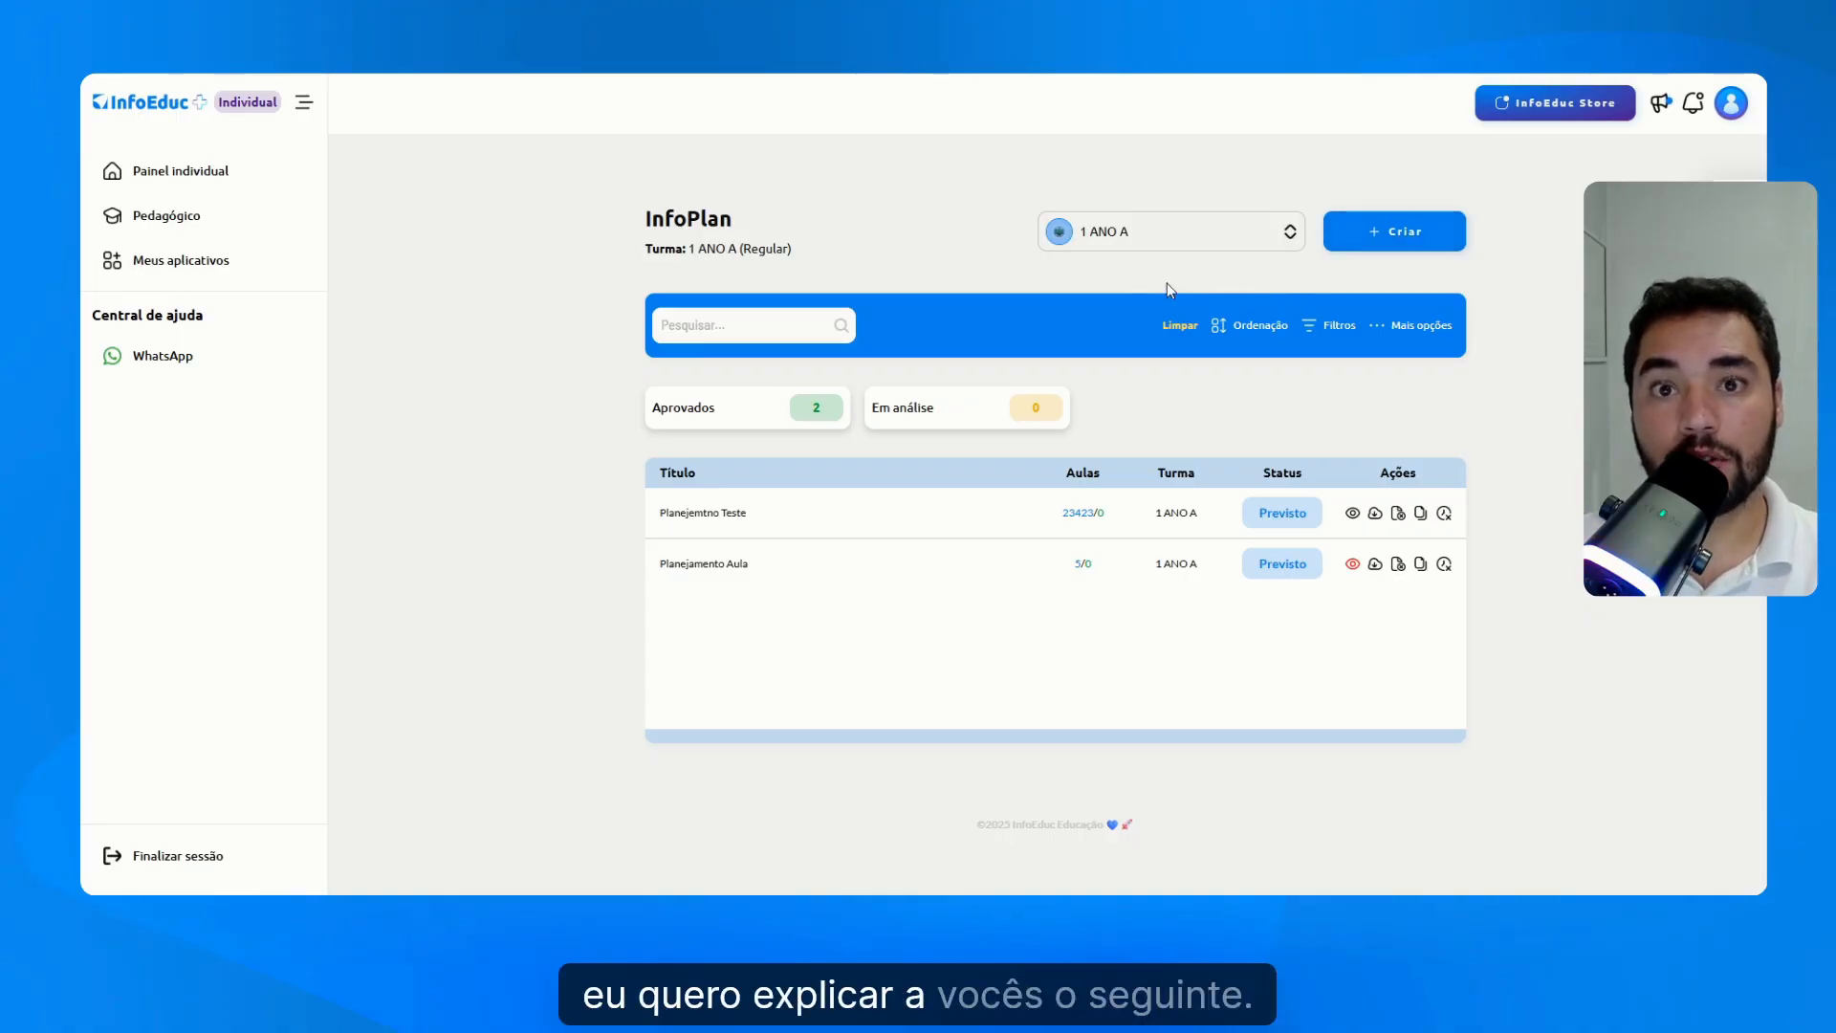
- Review the classes available in the class selector and the school and class fields of the new planning form
click(1178, 239)
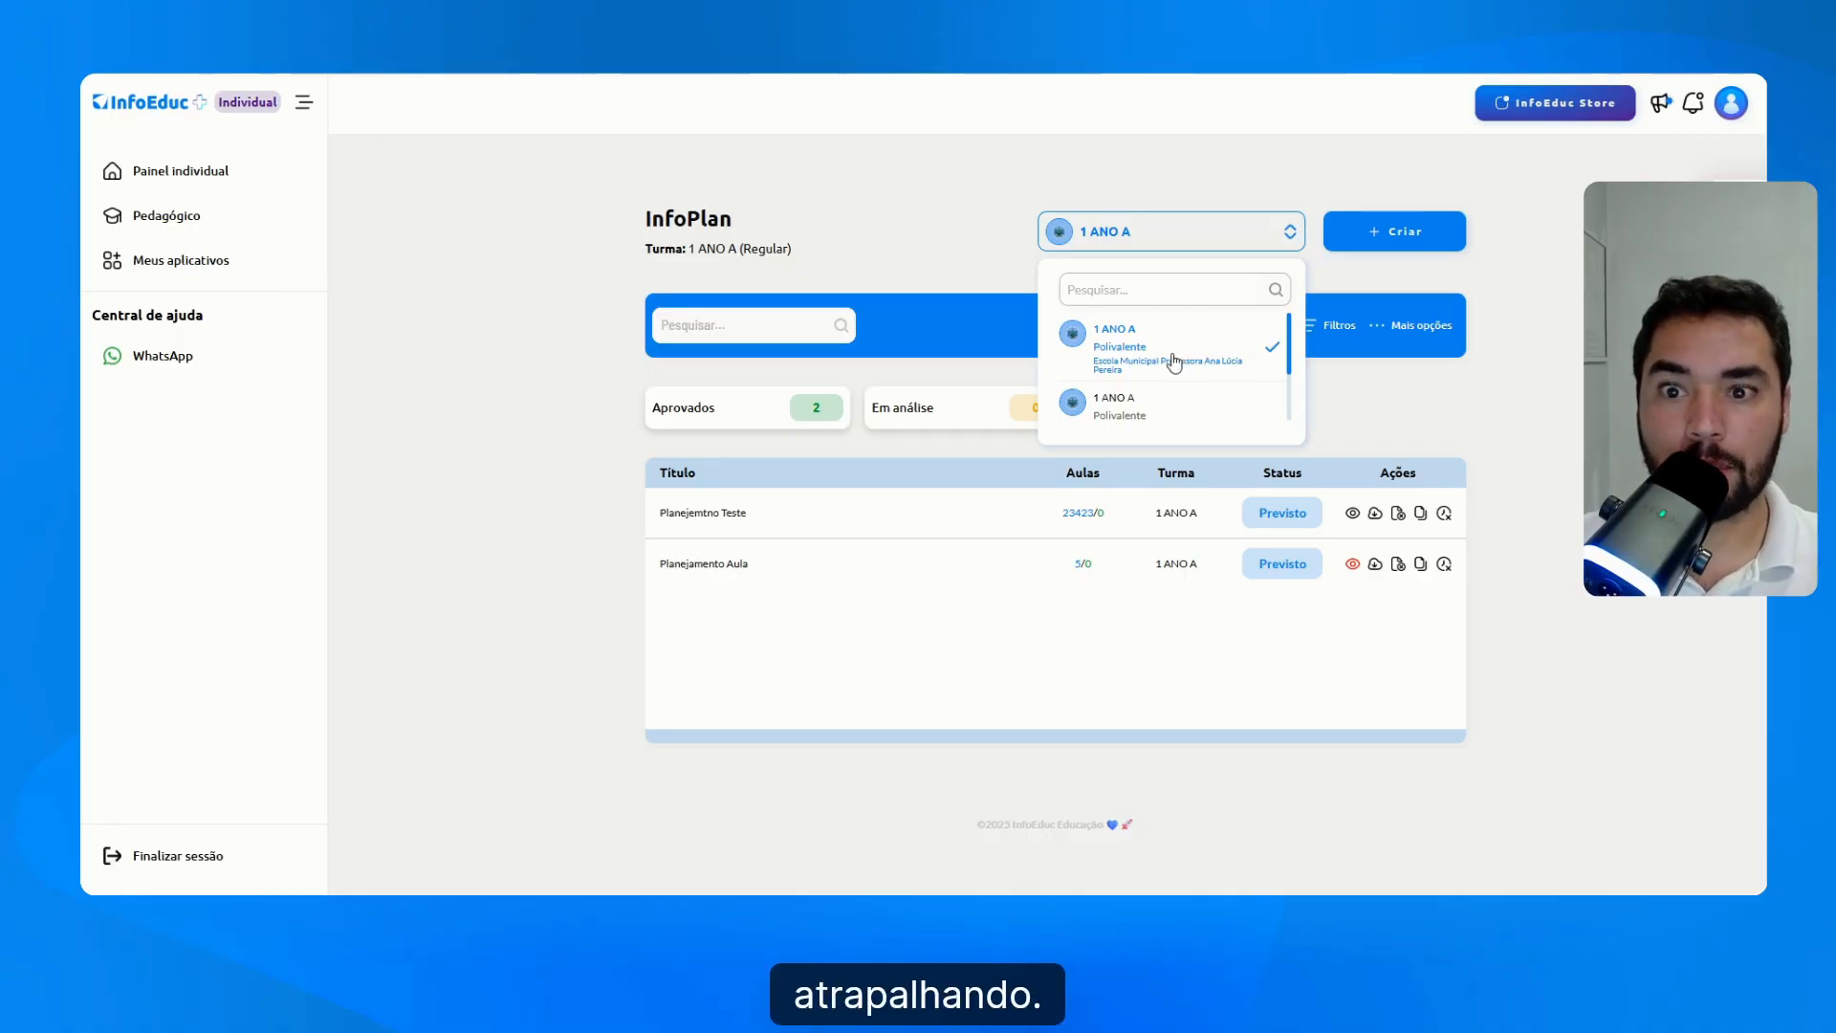
click(1369, 227)
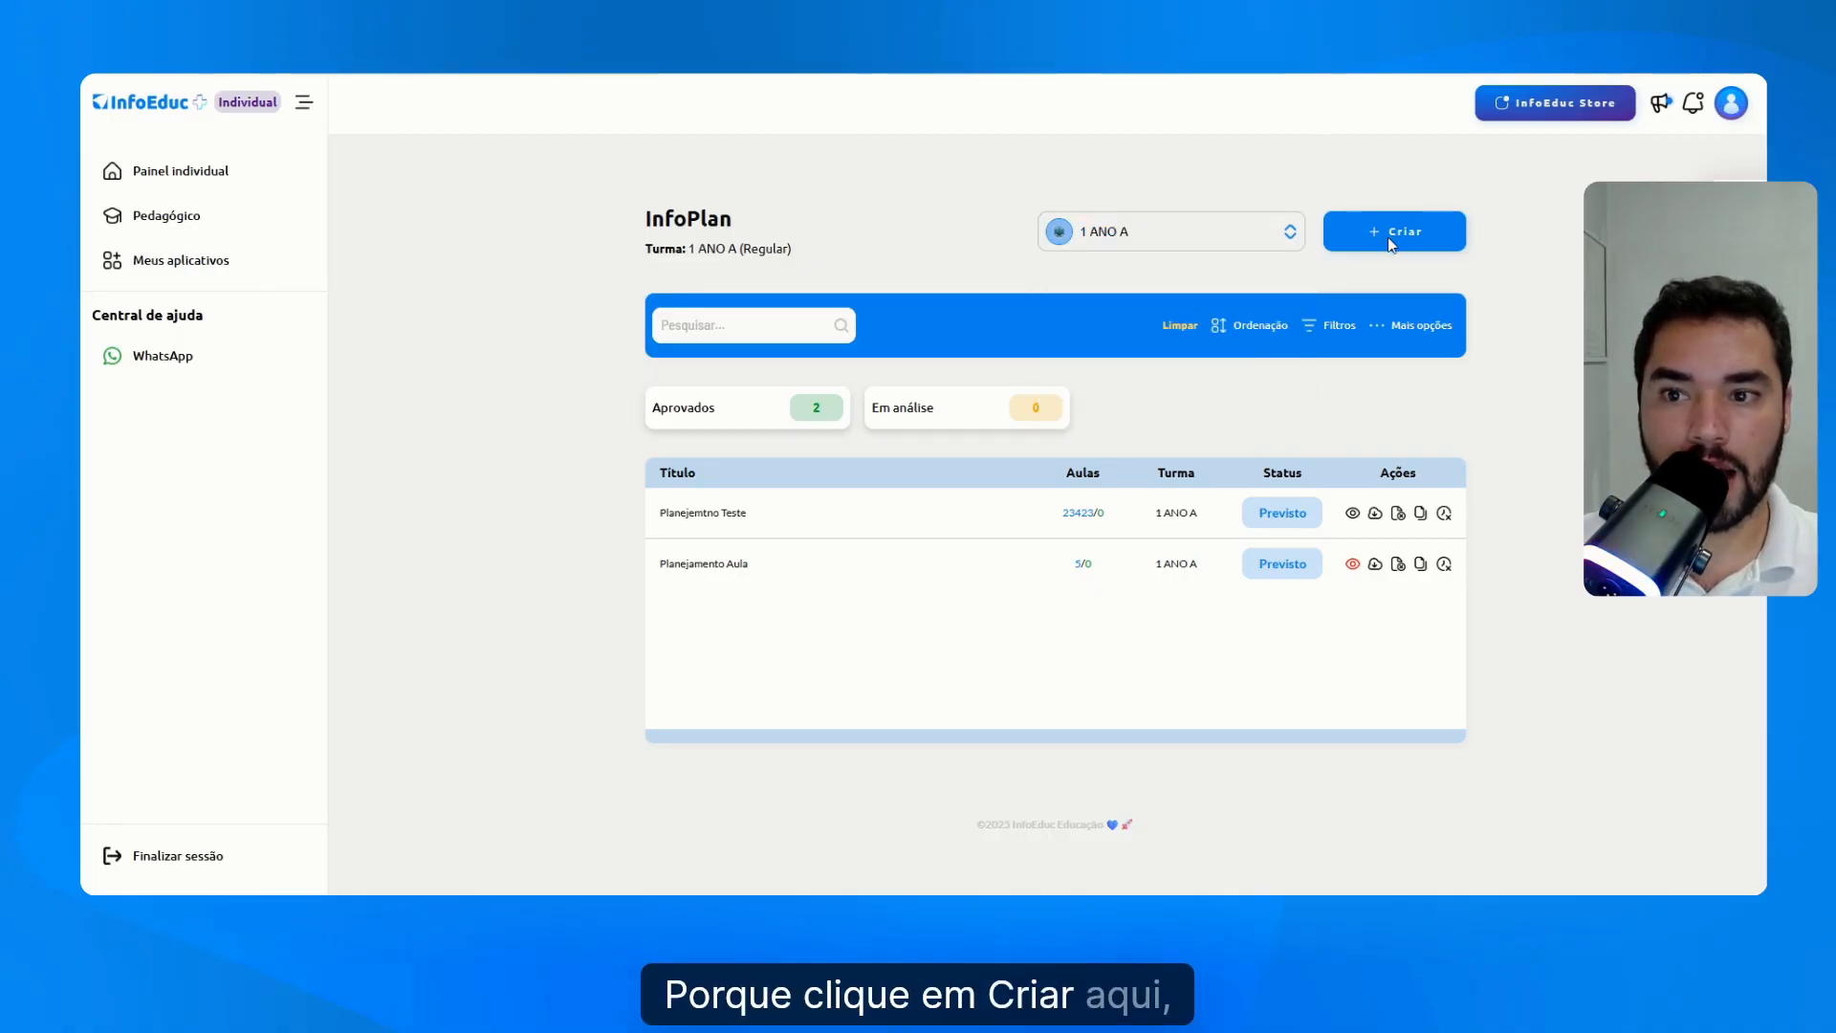
click(1366, 239)
click(1133, 327)
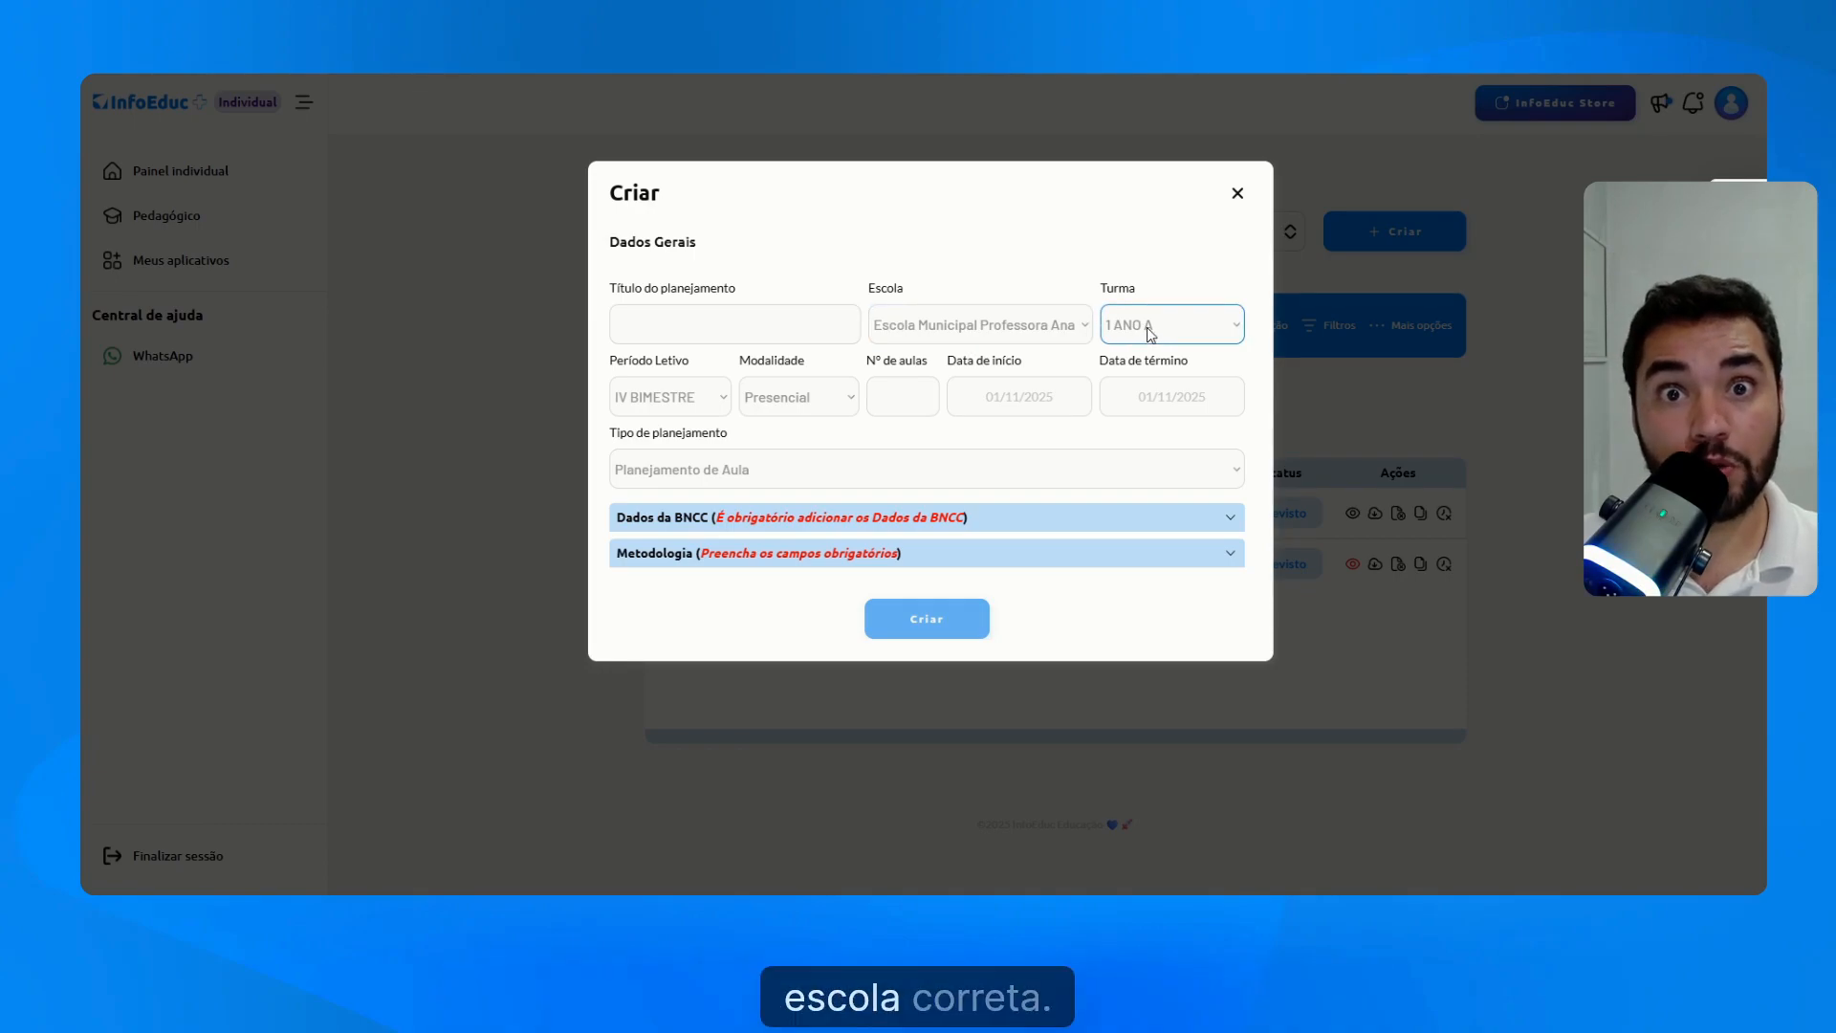
click(1237, 194)
click(1143, 240)
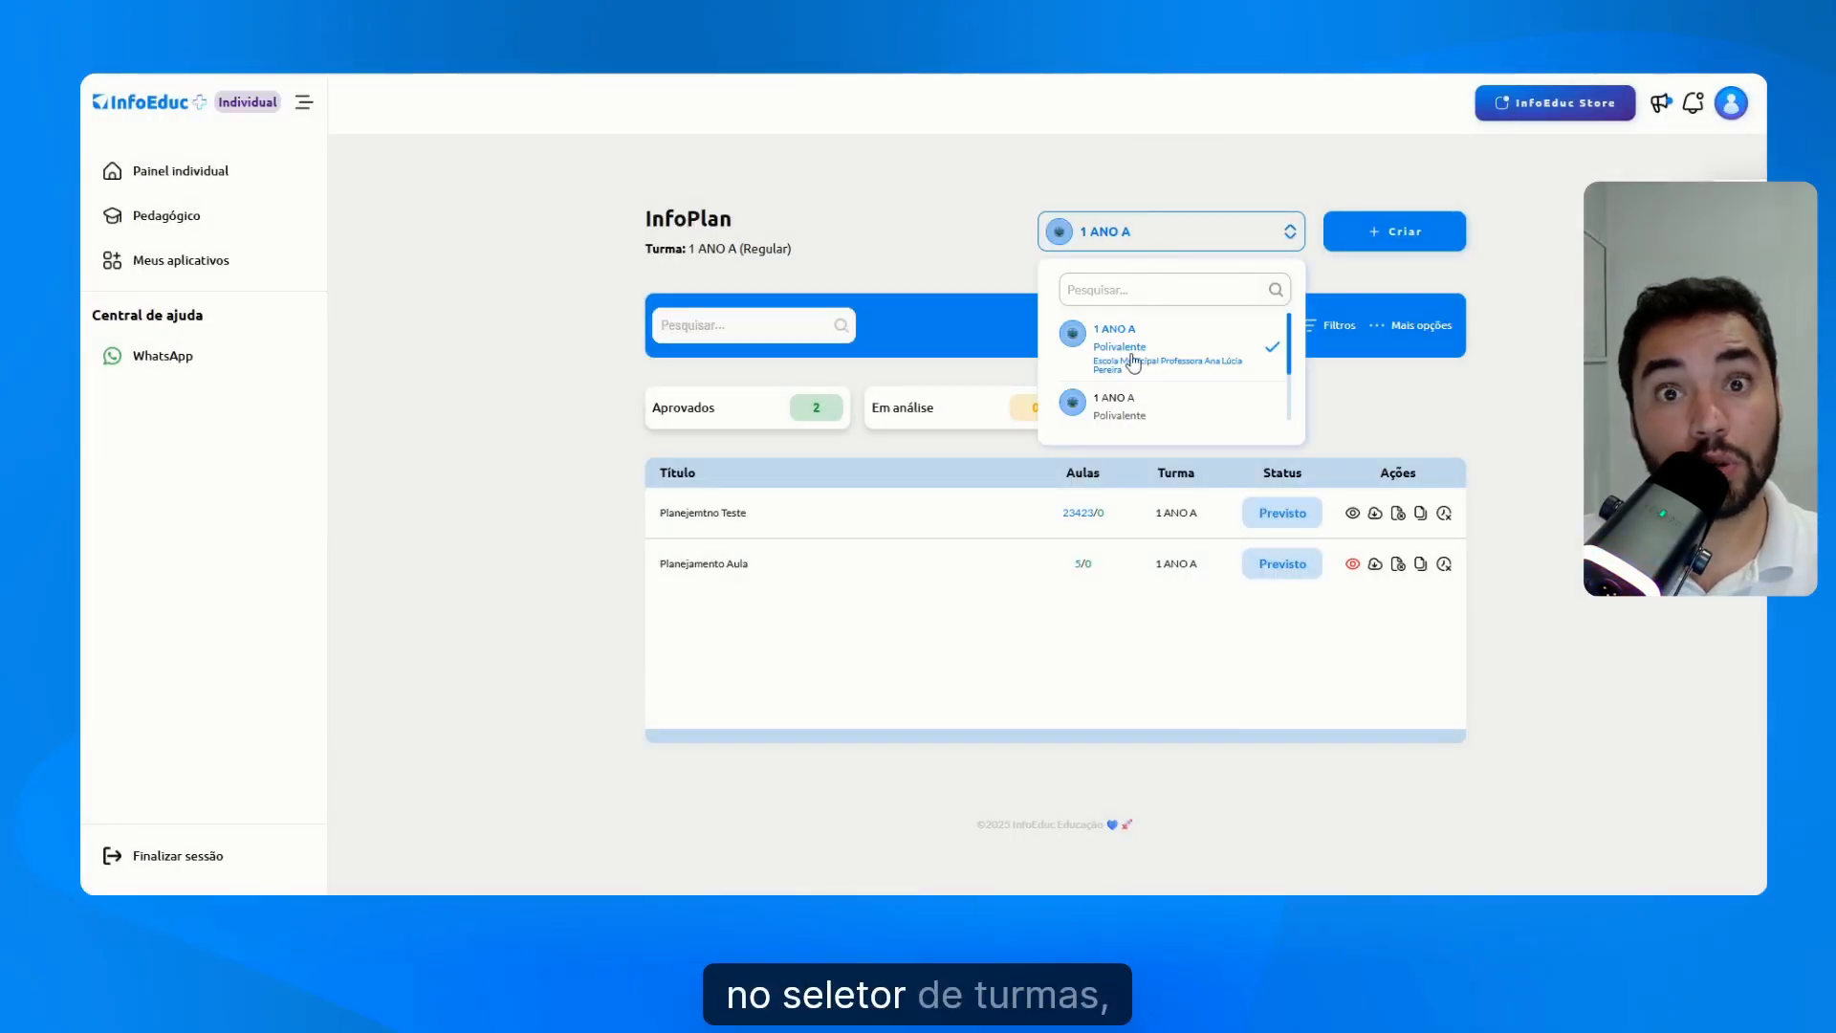
click(1420, 290)
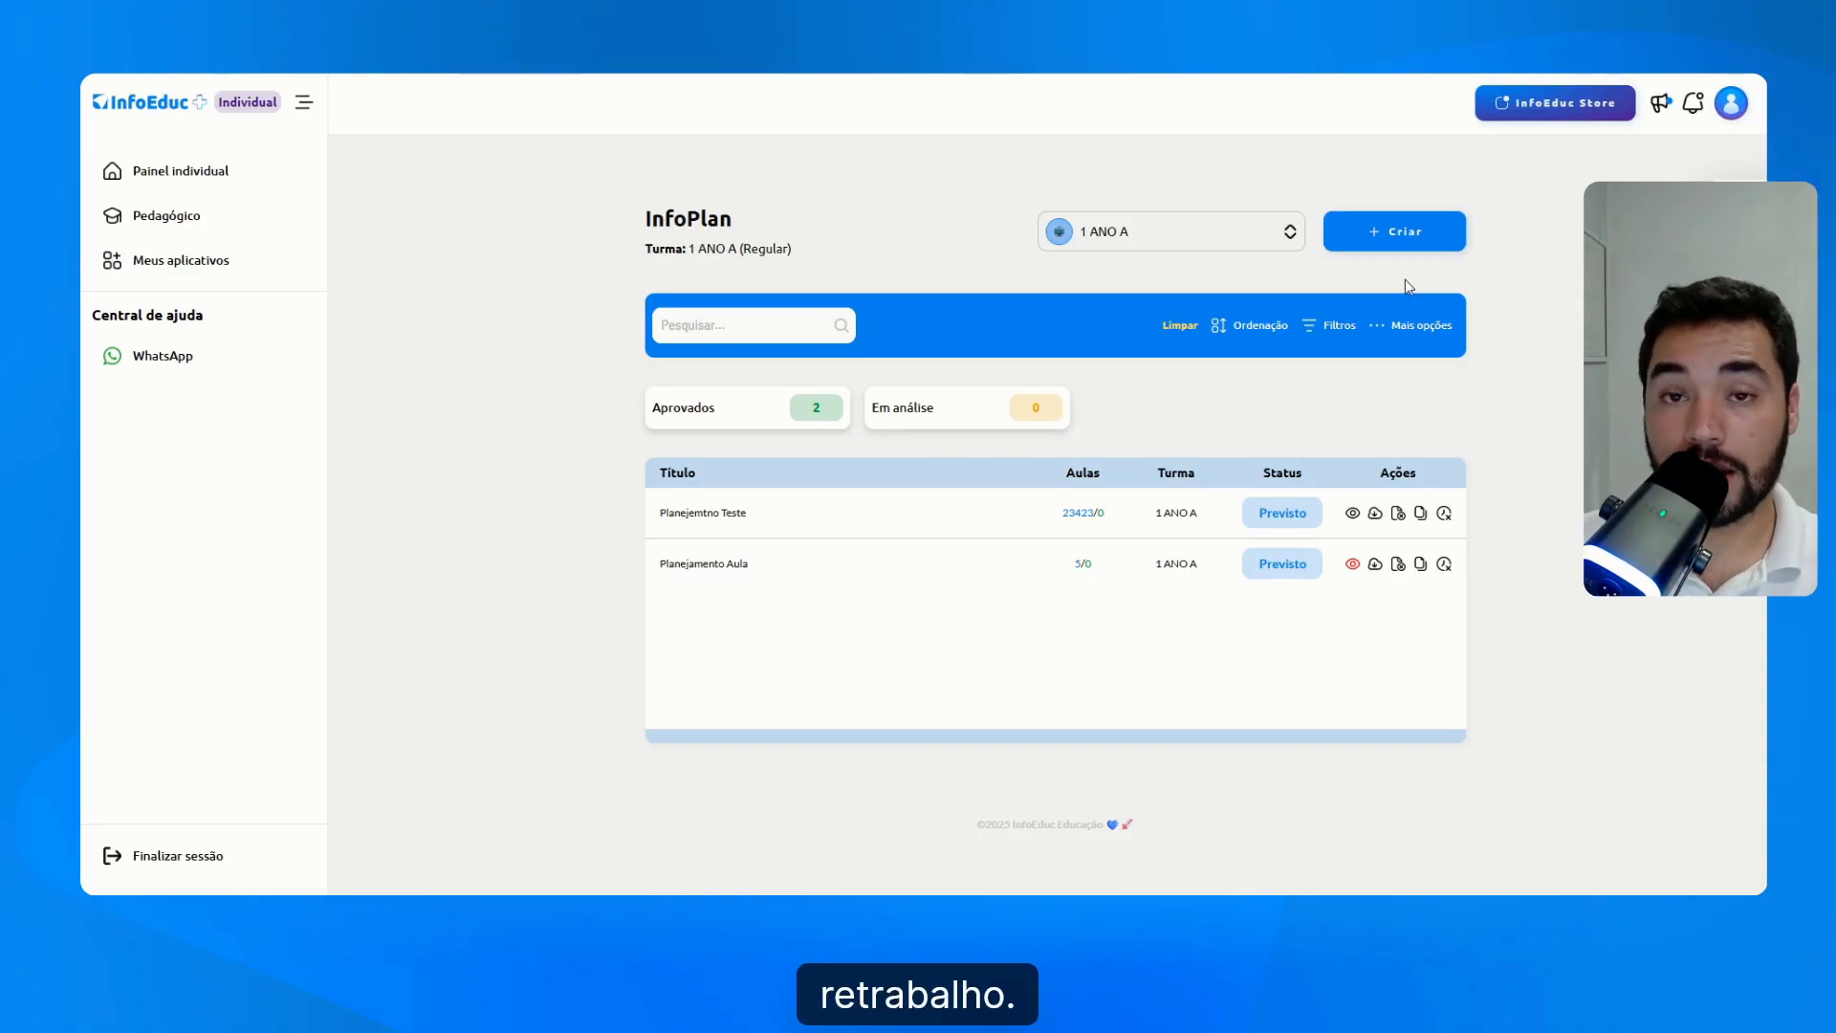
- Start a new planning for class 1 ANO A and enter the title "Plajamento - I Bimestre"
click(1396, 243)
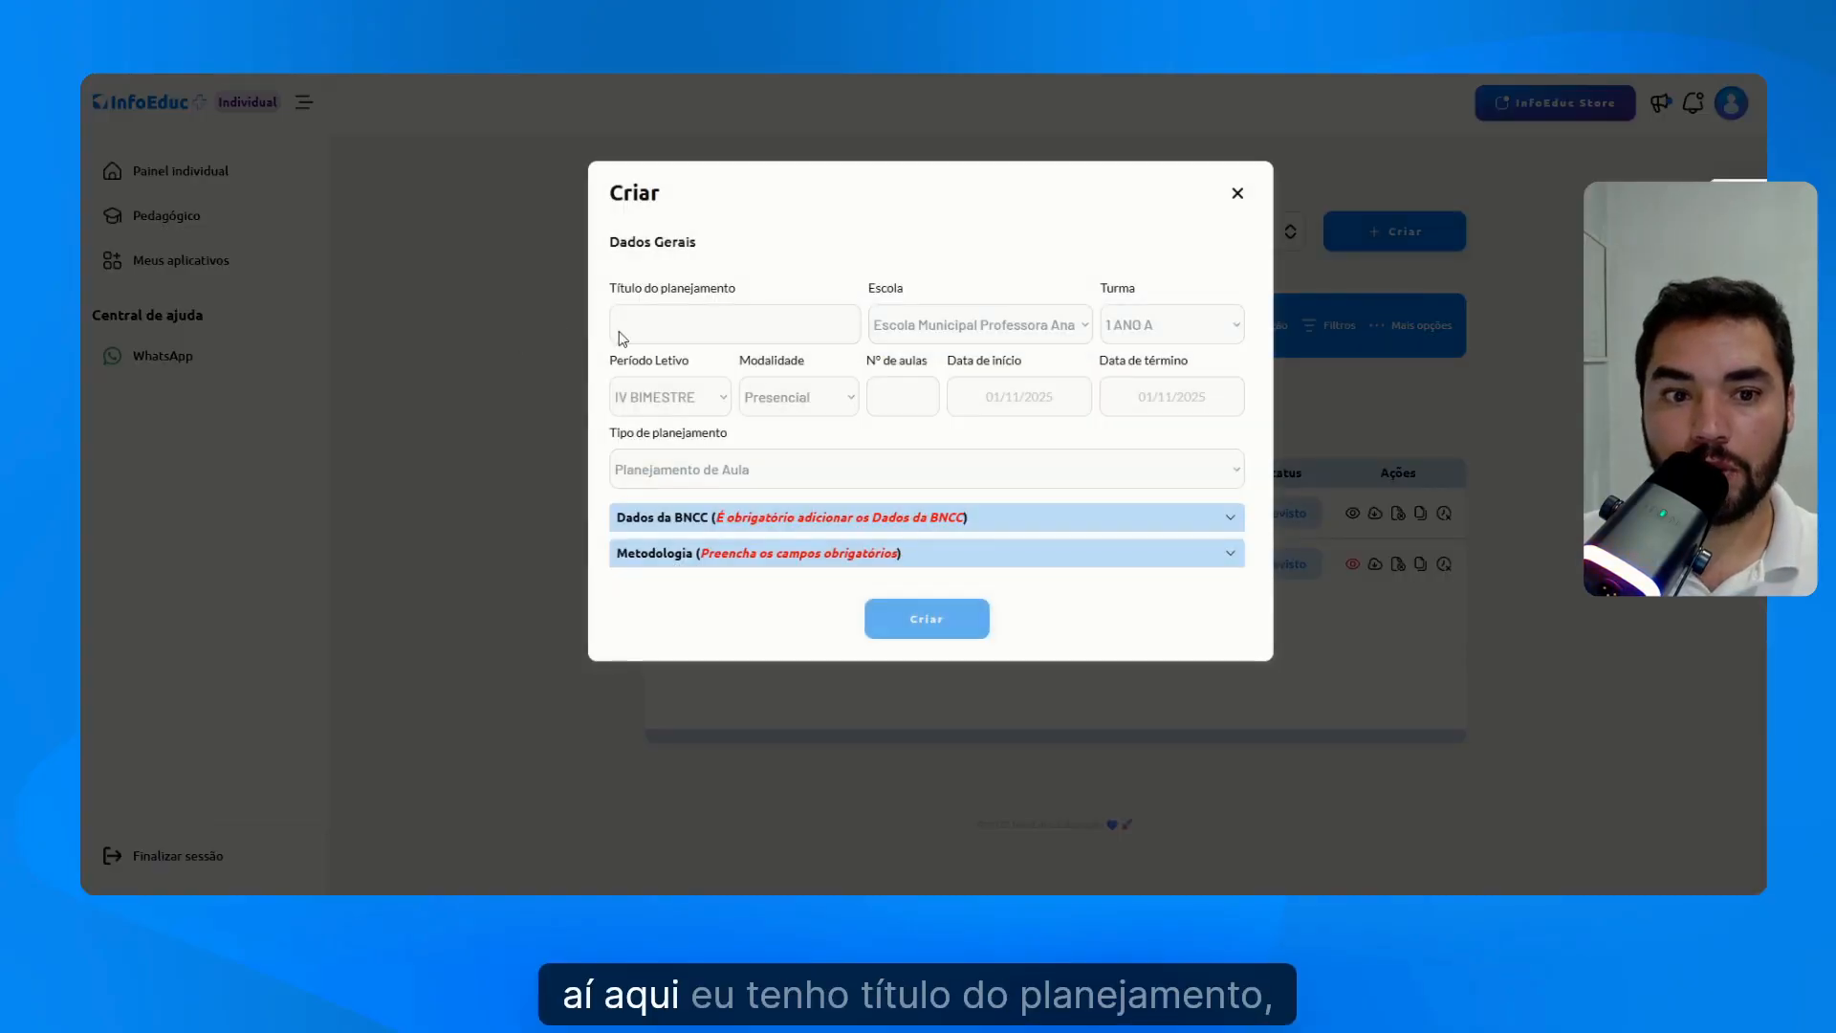
click(704, 318)
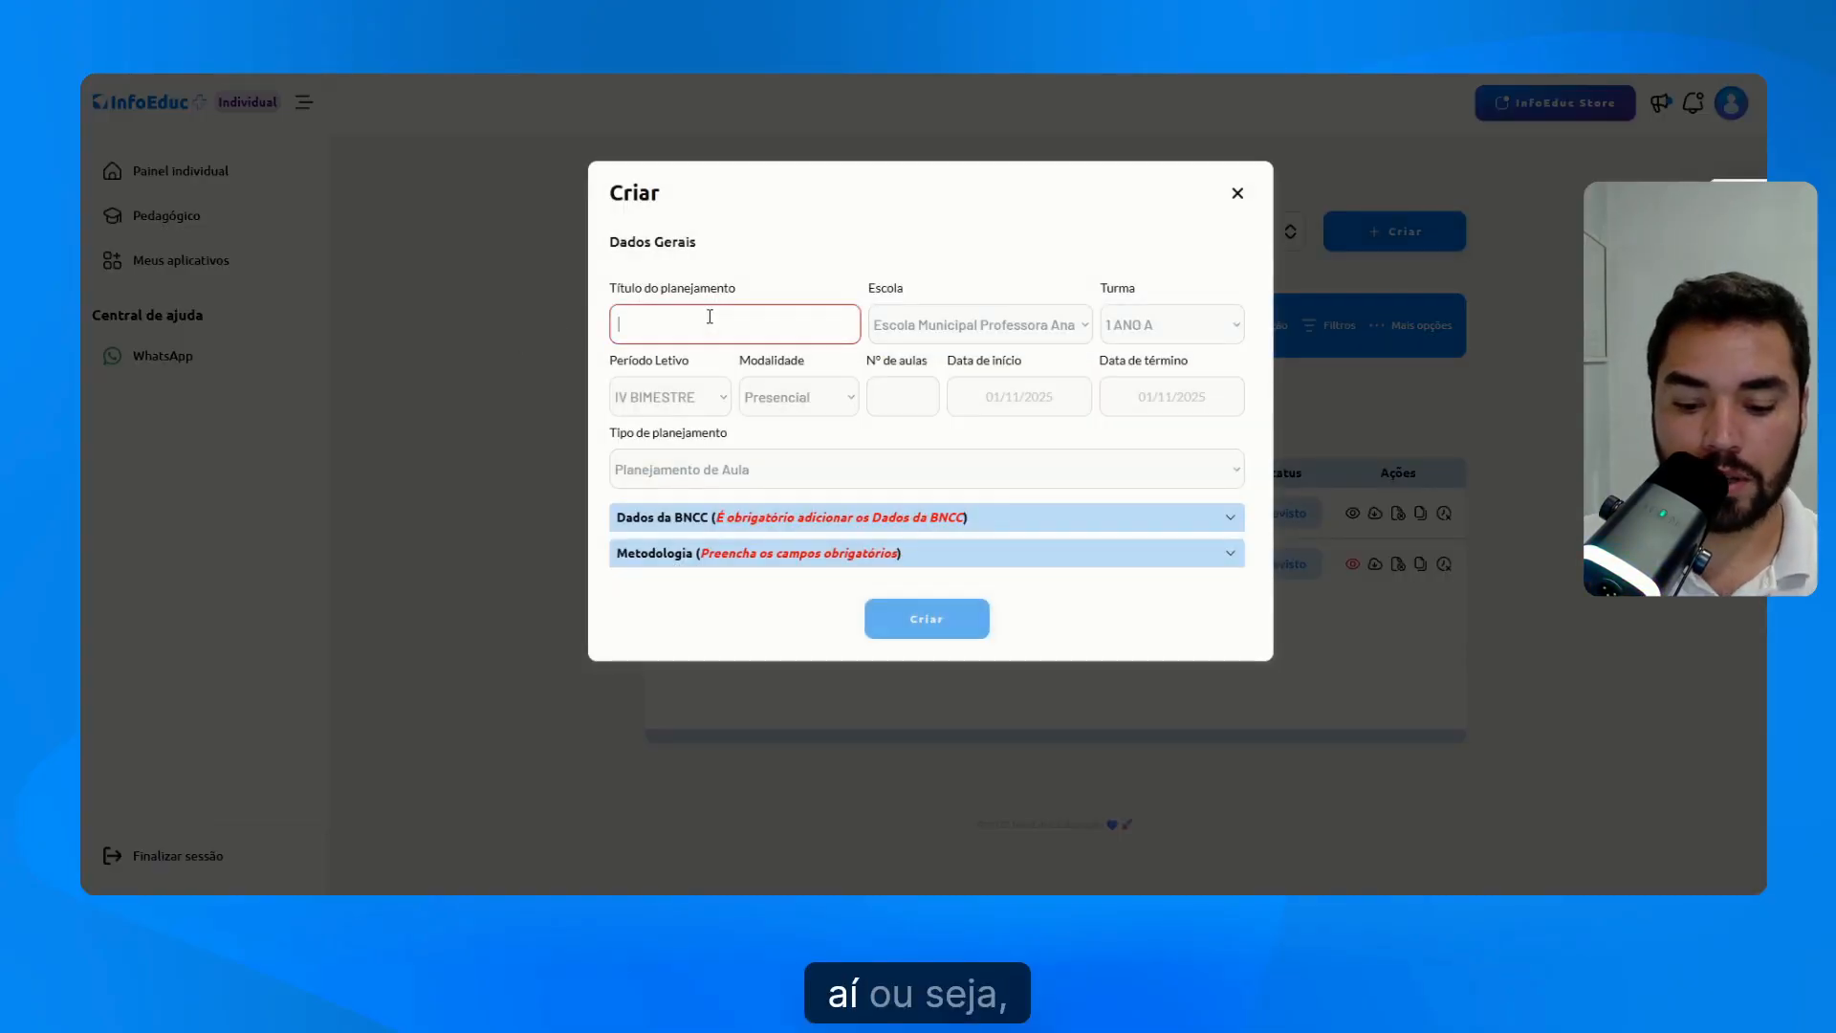
text(Plat)
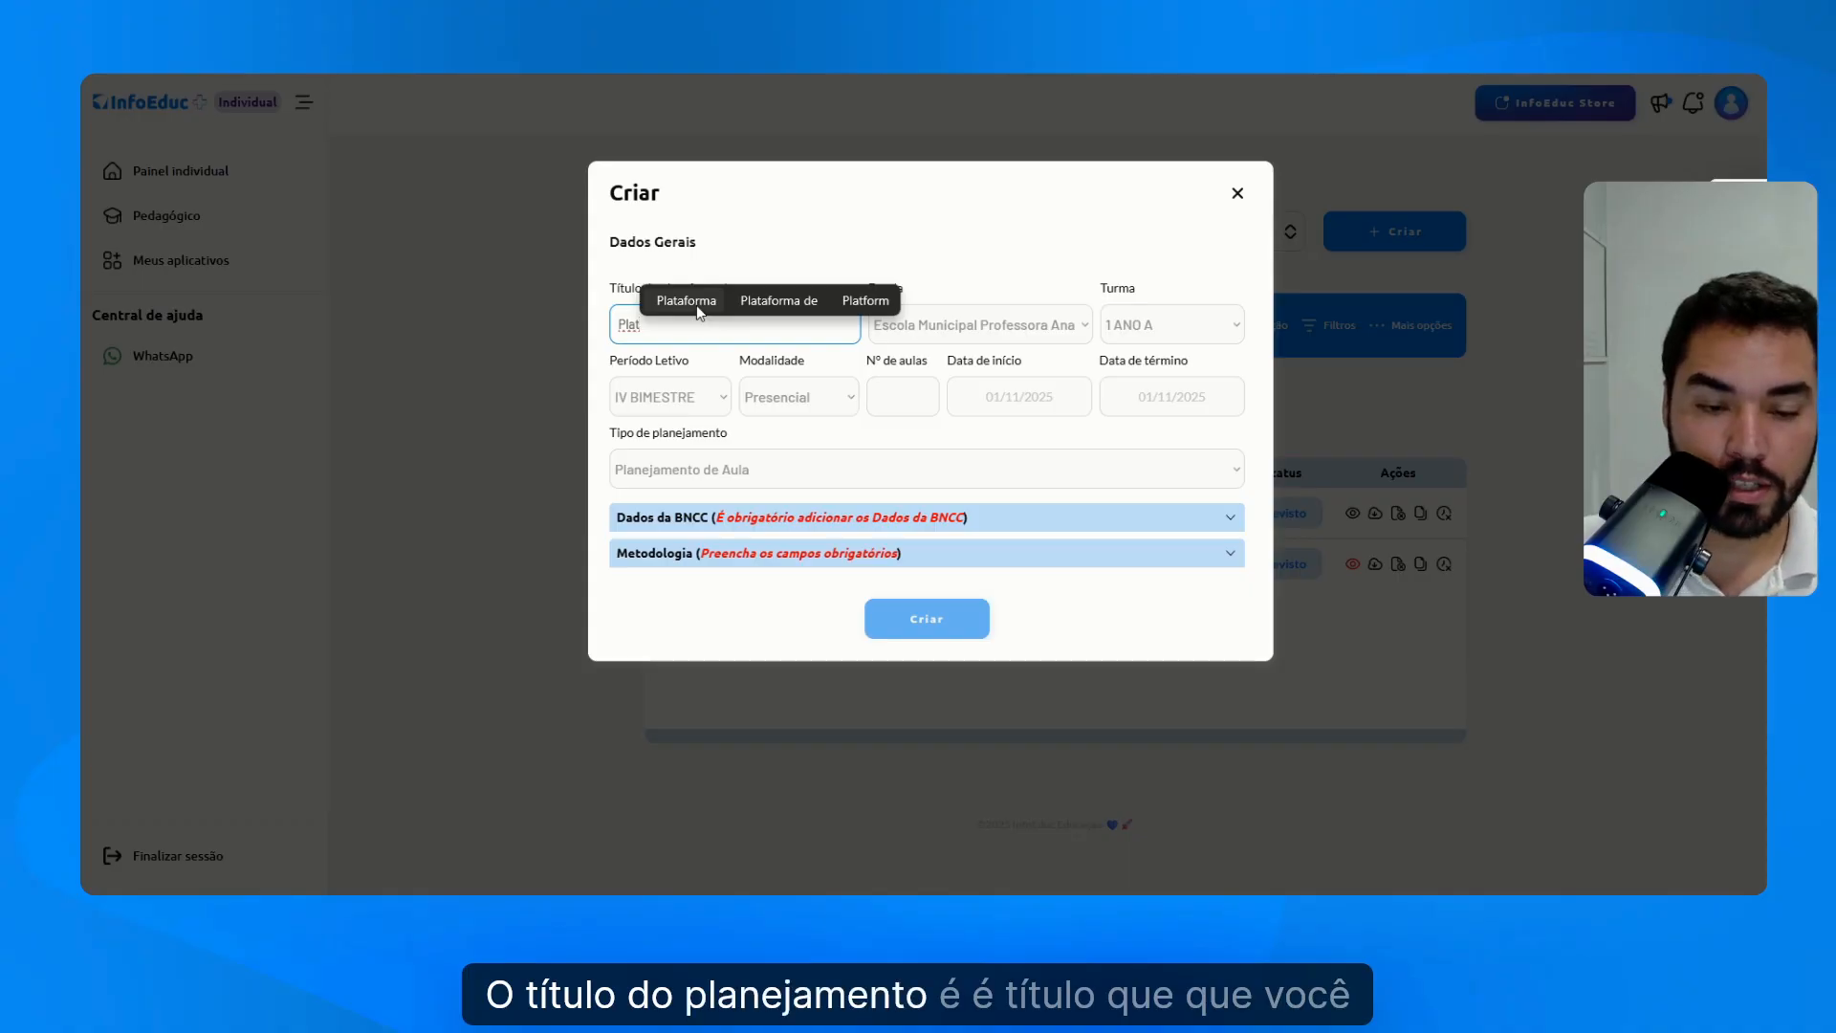
key(BackSpace)
text(ta)
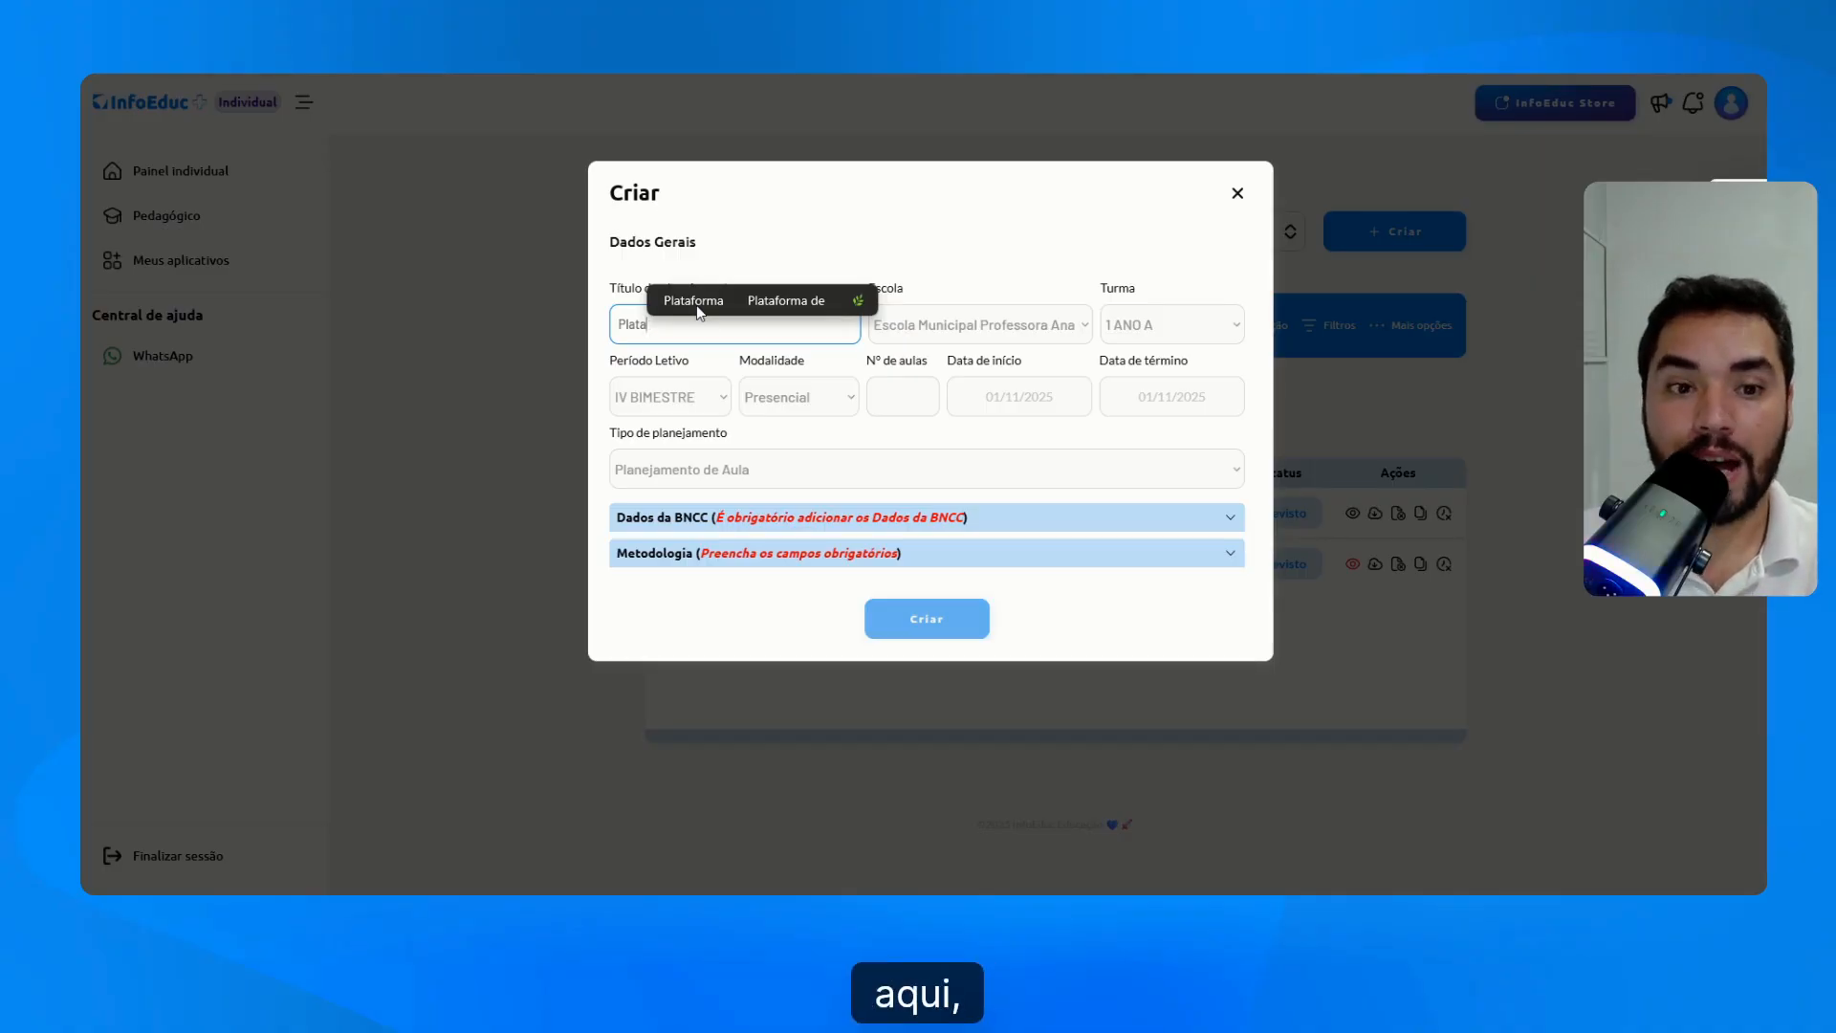
key(BackSpace)
key(BackSpace)
key(BackSpace)
key(BackSpace)
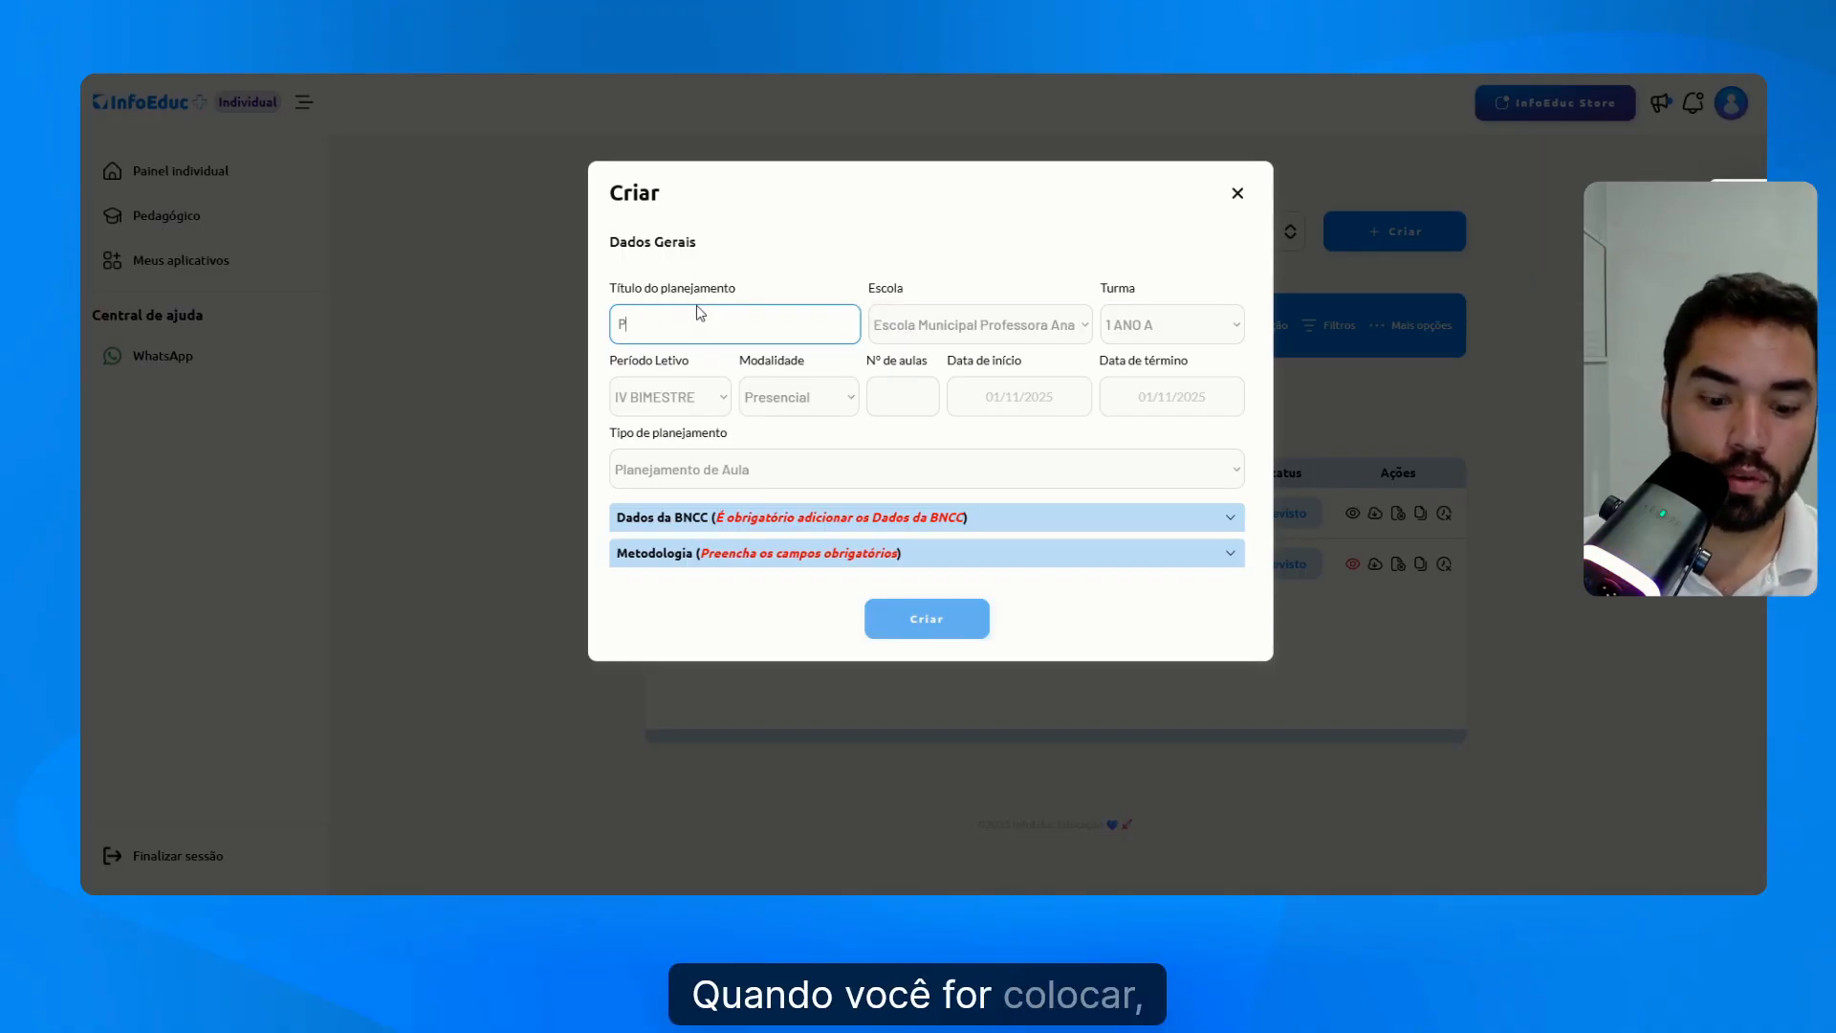
text(lajam)
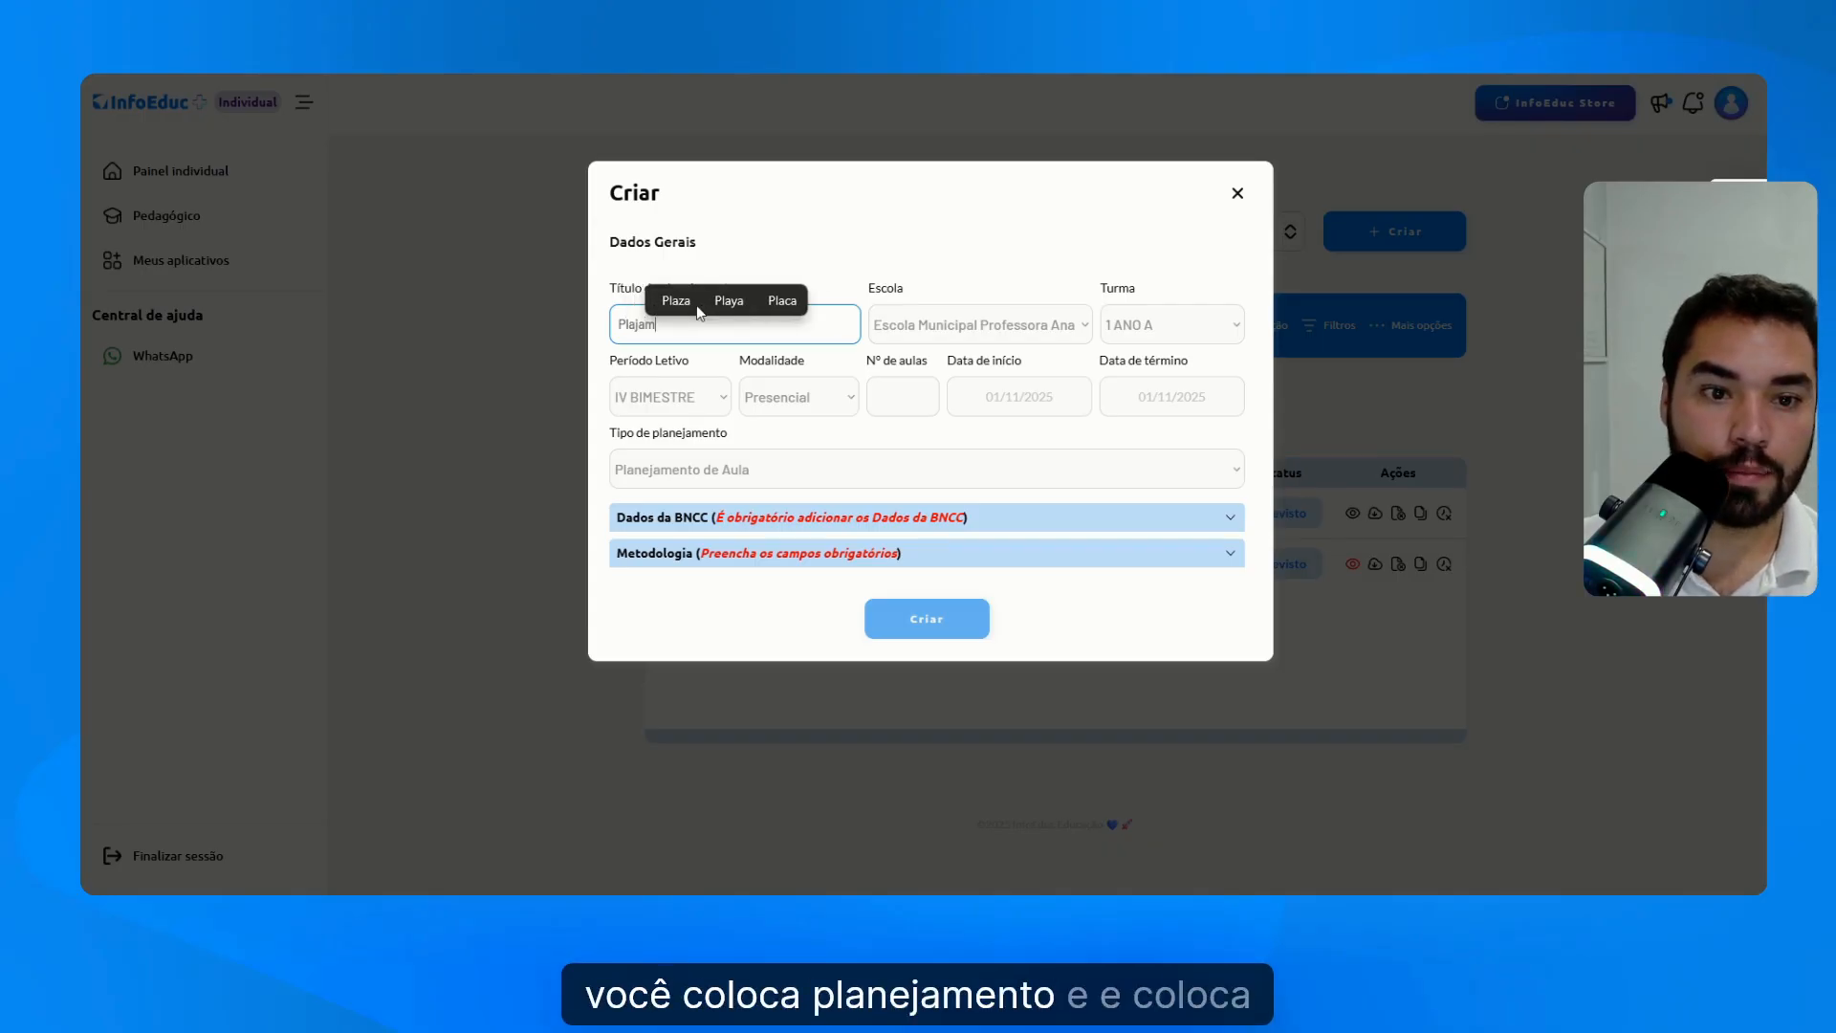
text(ento - )
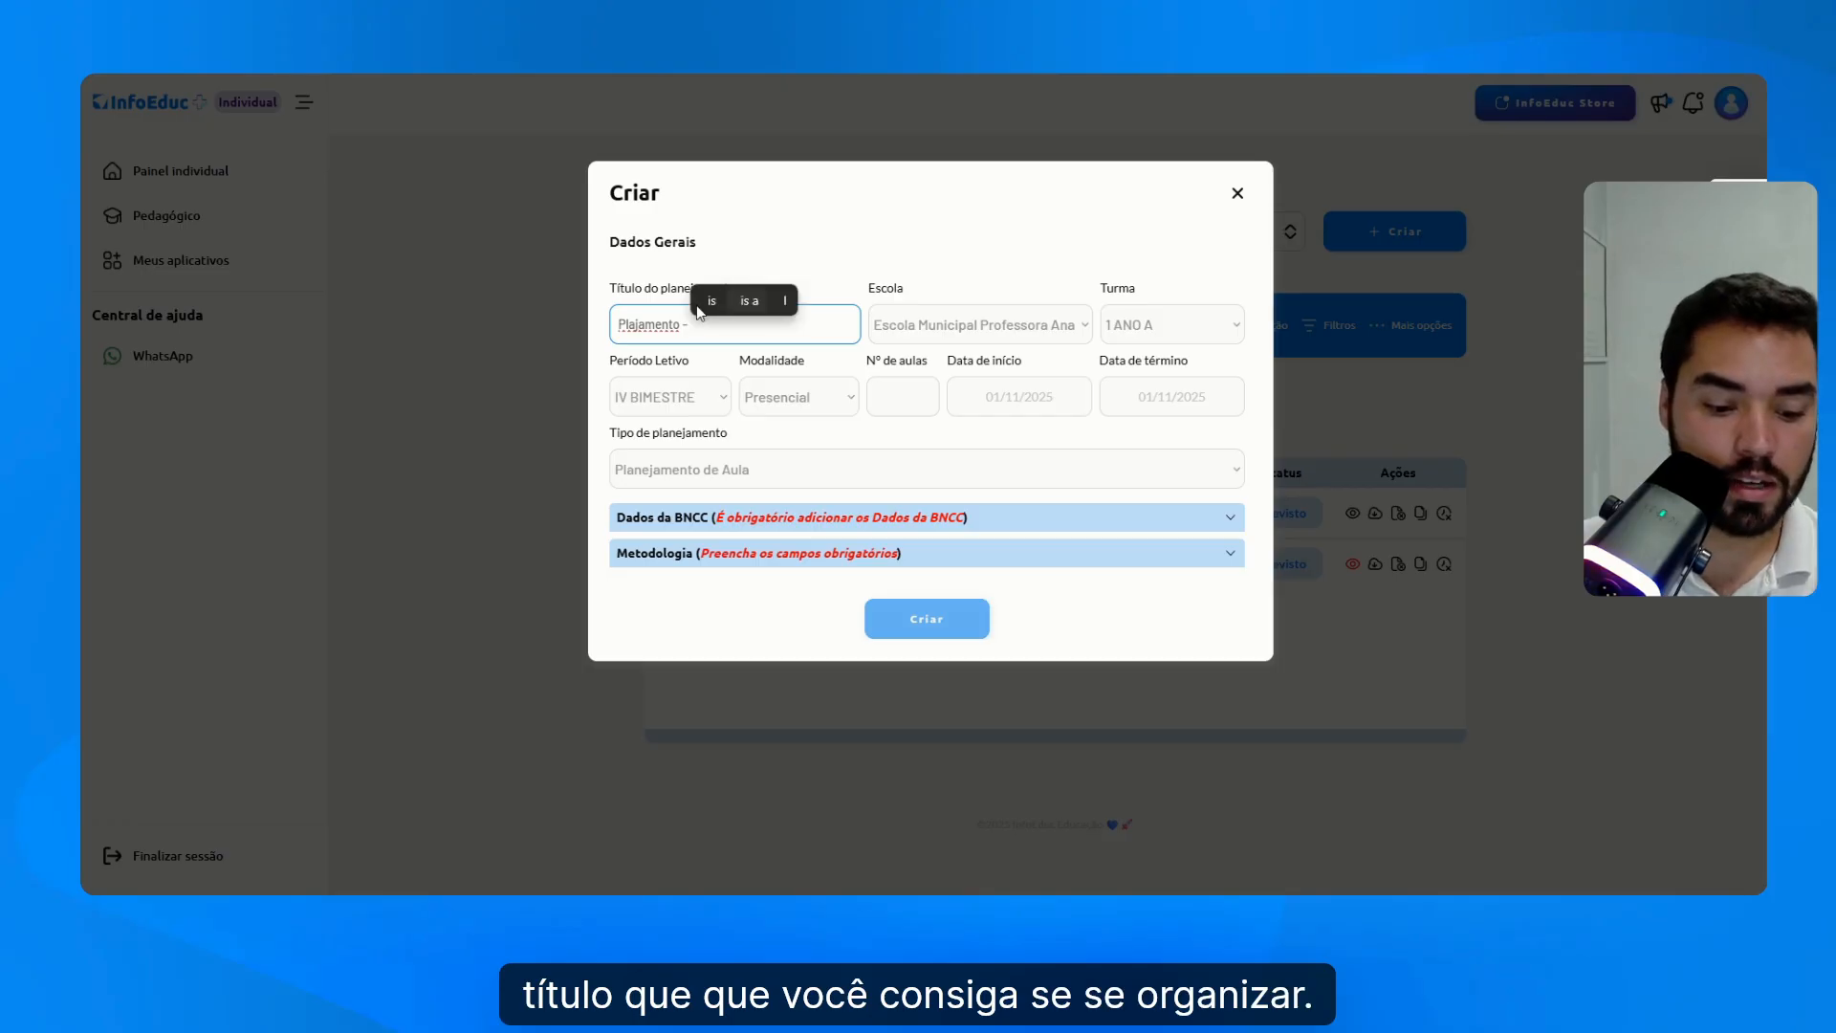
text(I Bimestre)
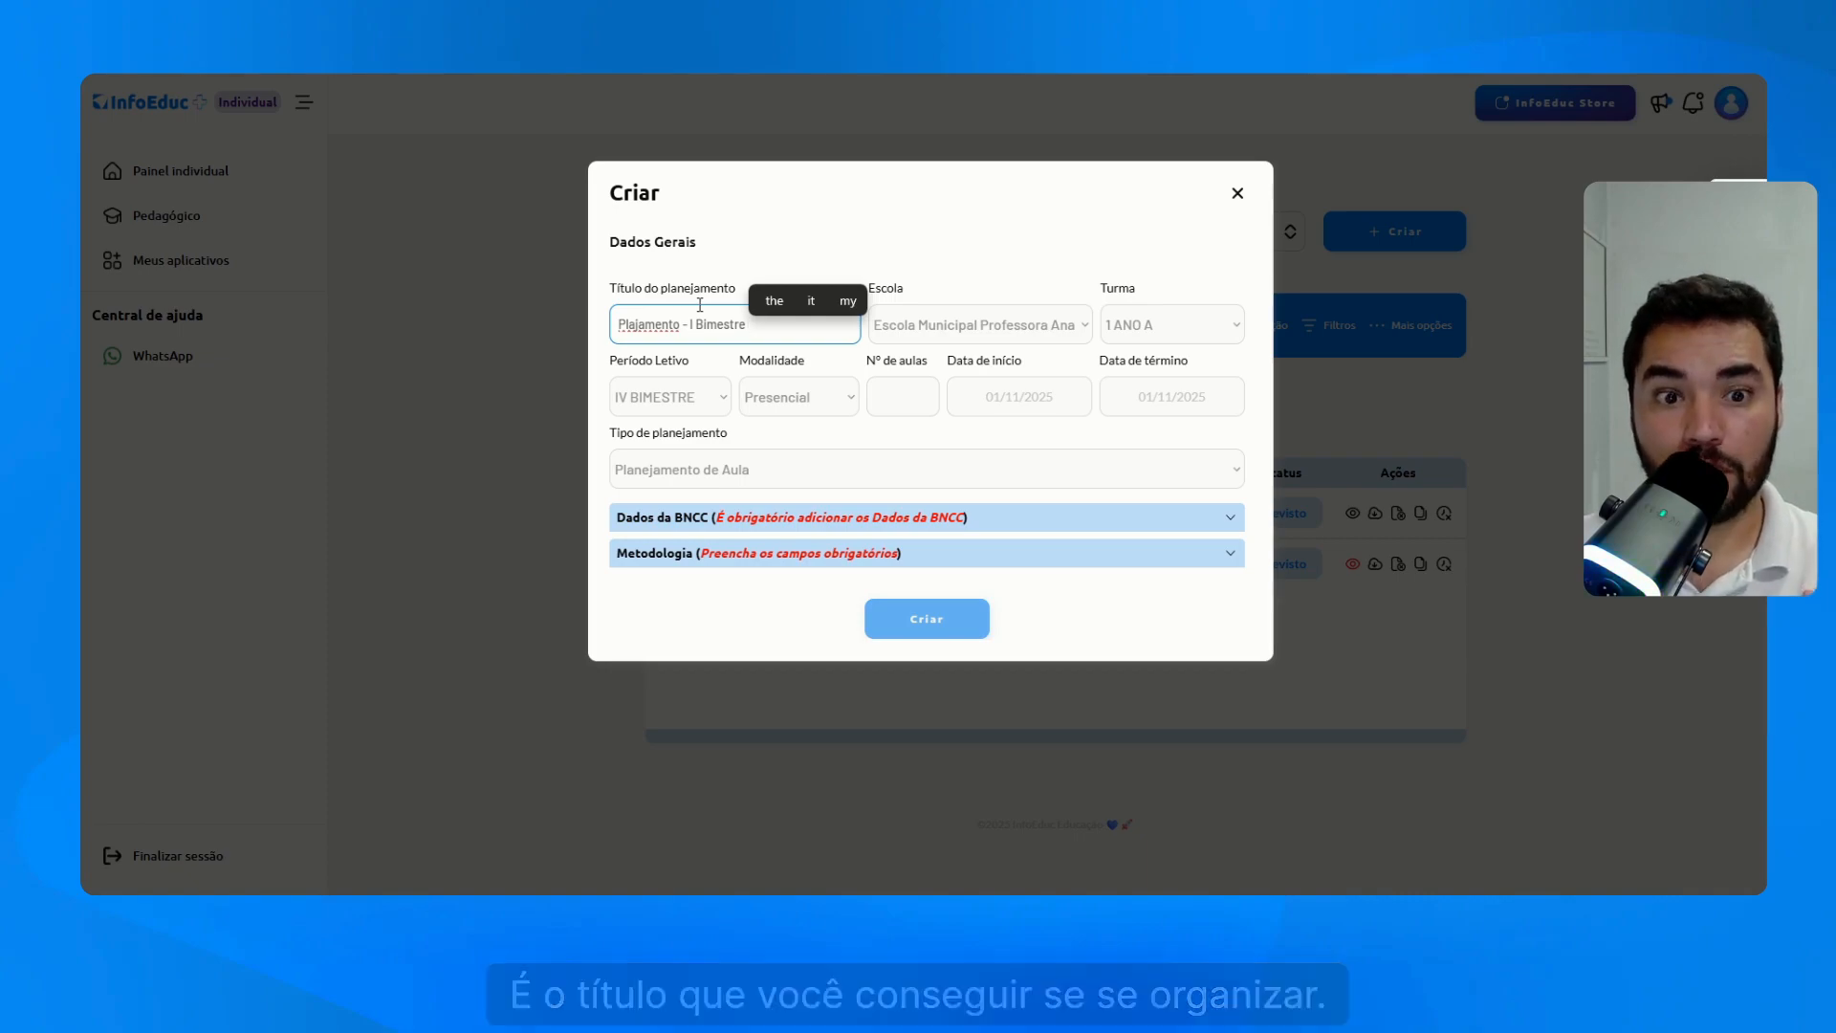
- Correct the misspelled first word of the planning title to "Planejamento"
right_click(655, 335)
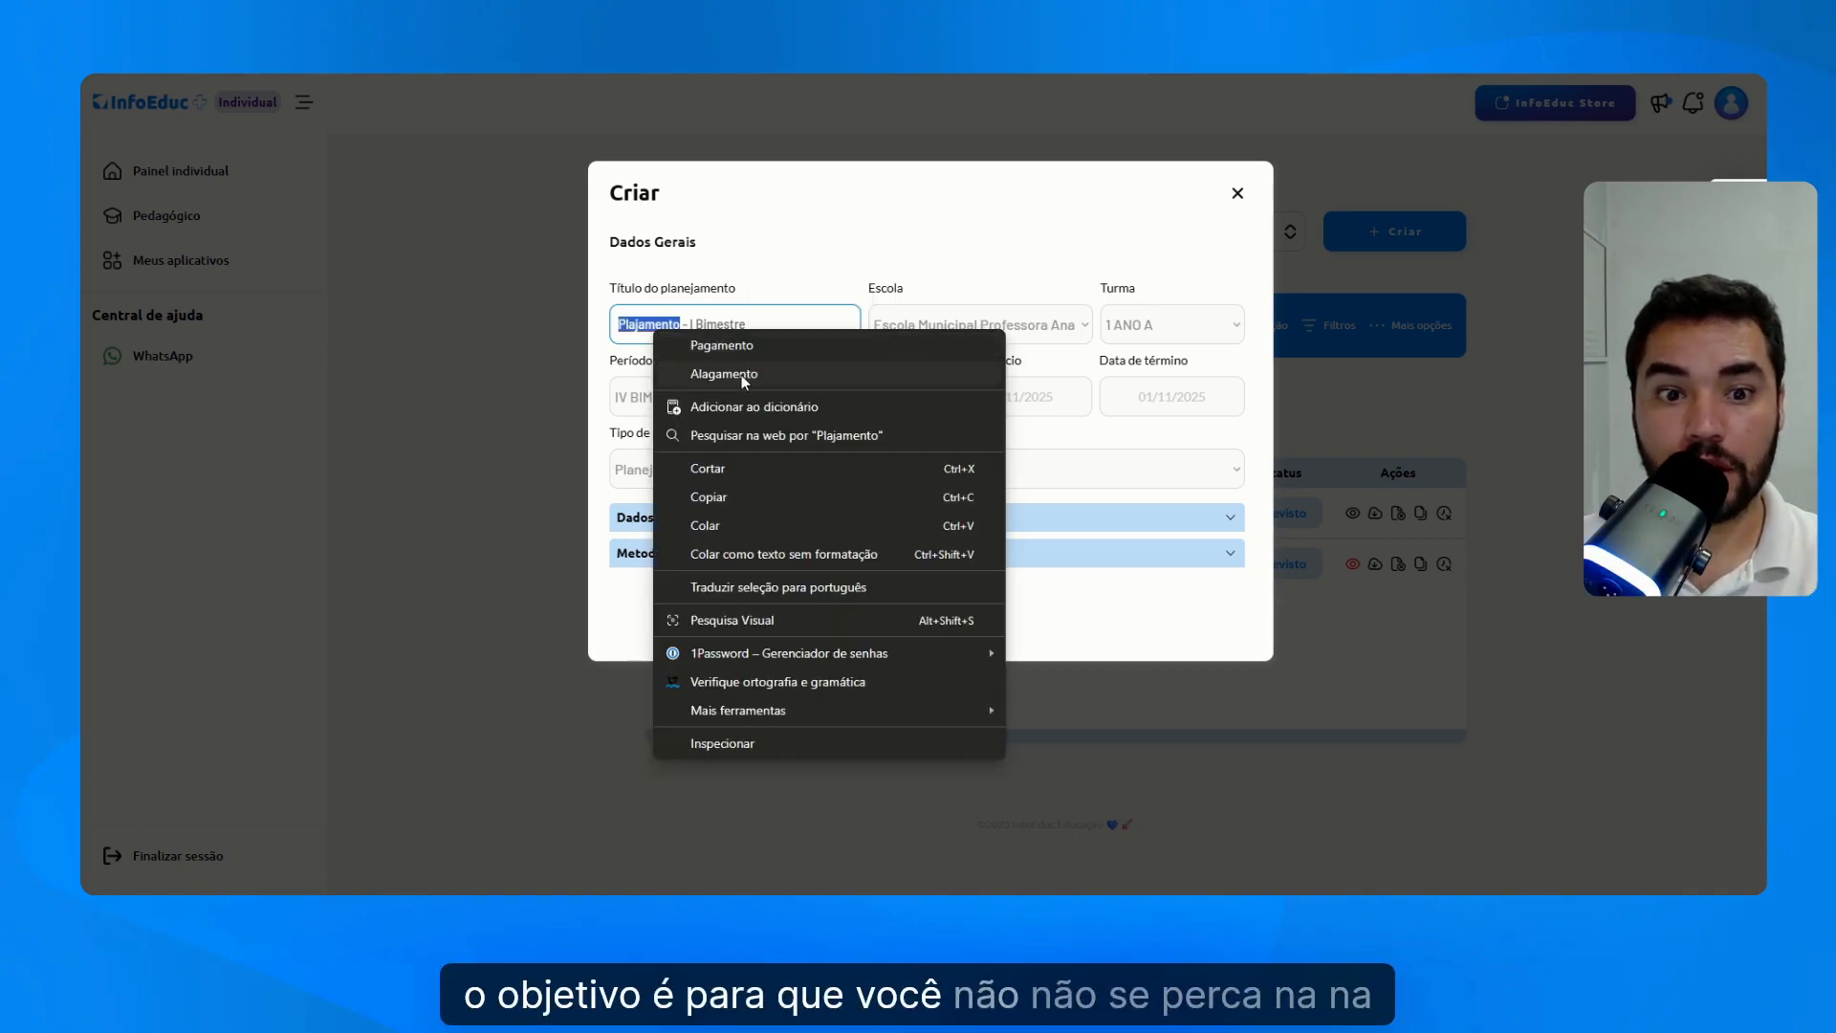
click(683, 273)
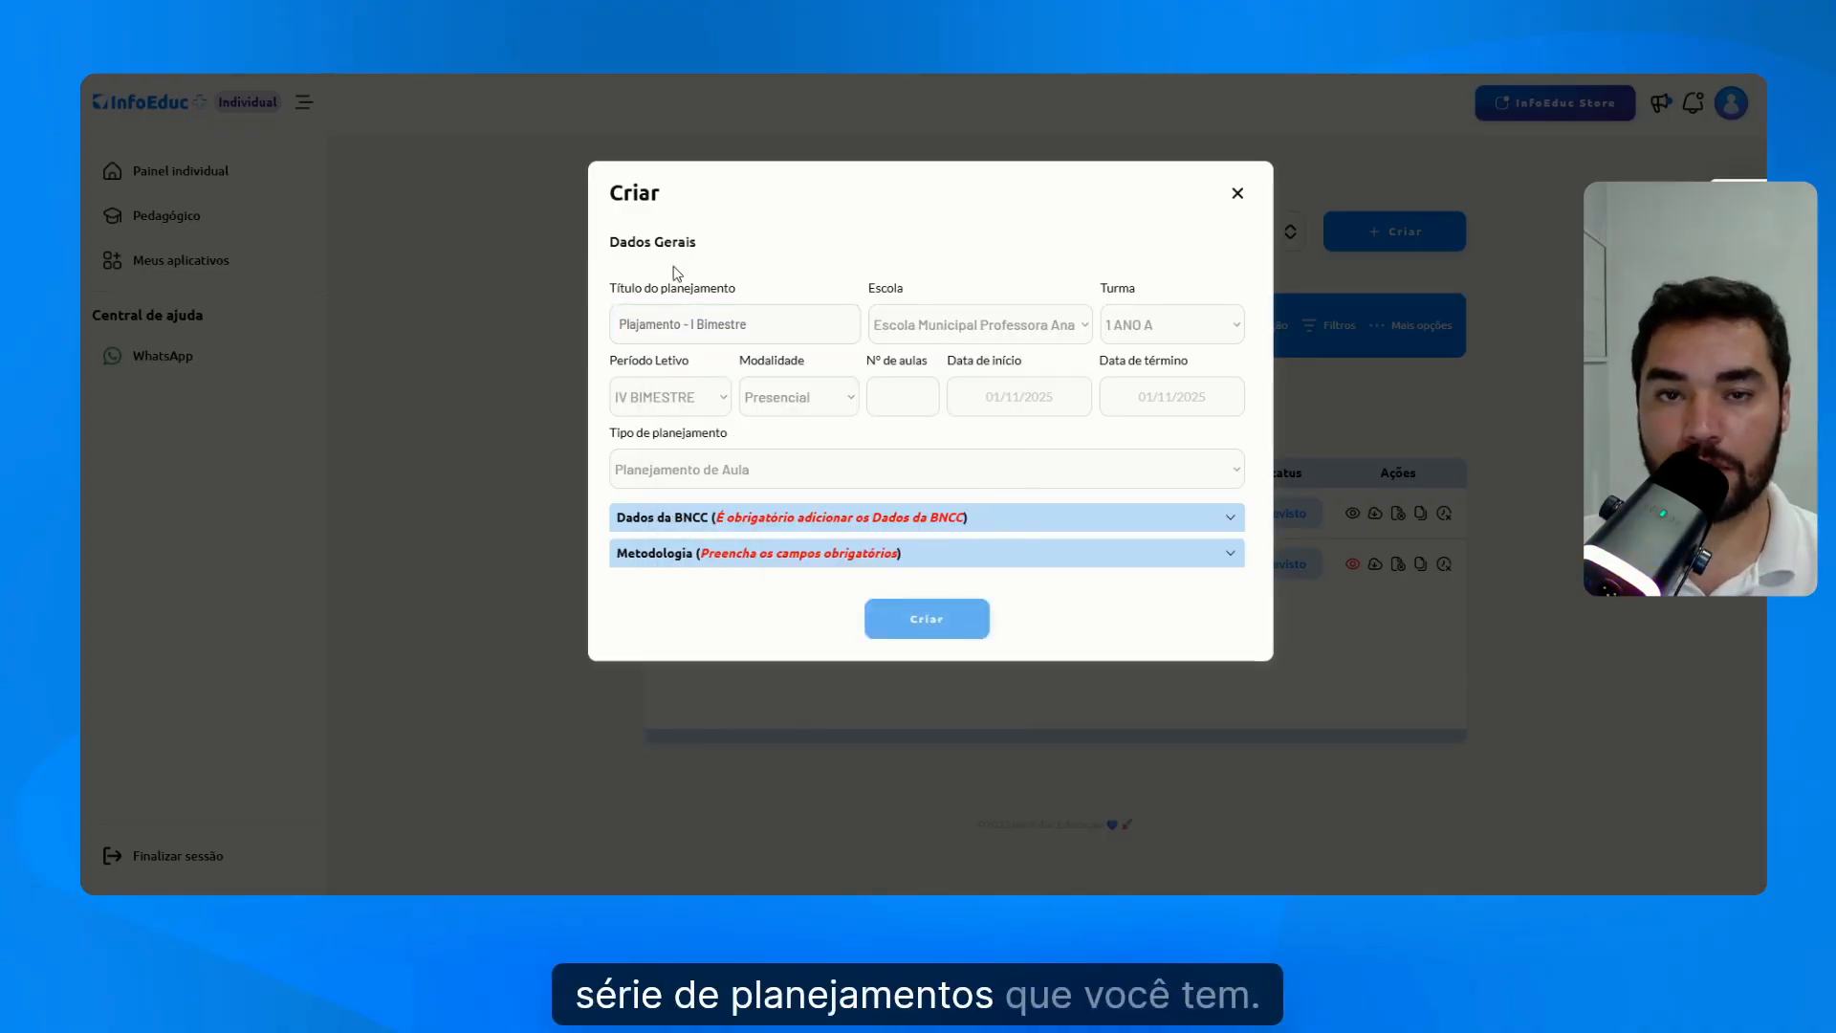
click(651, 325)
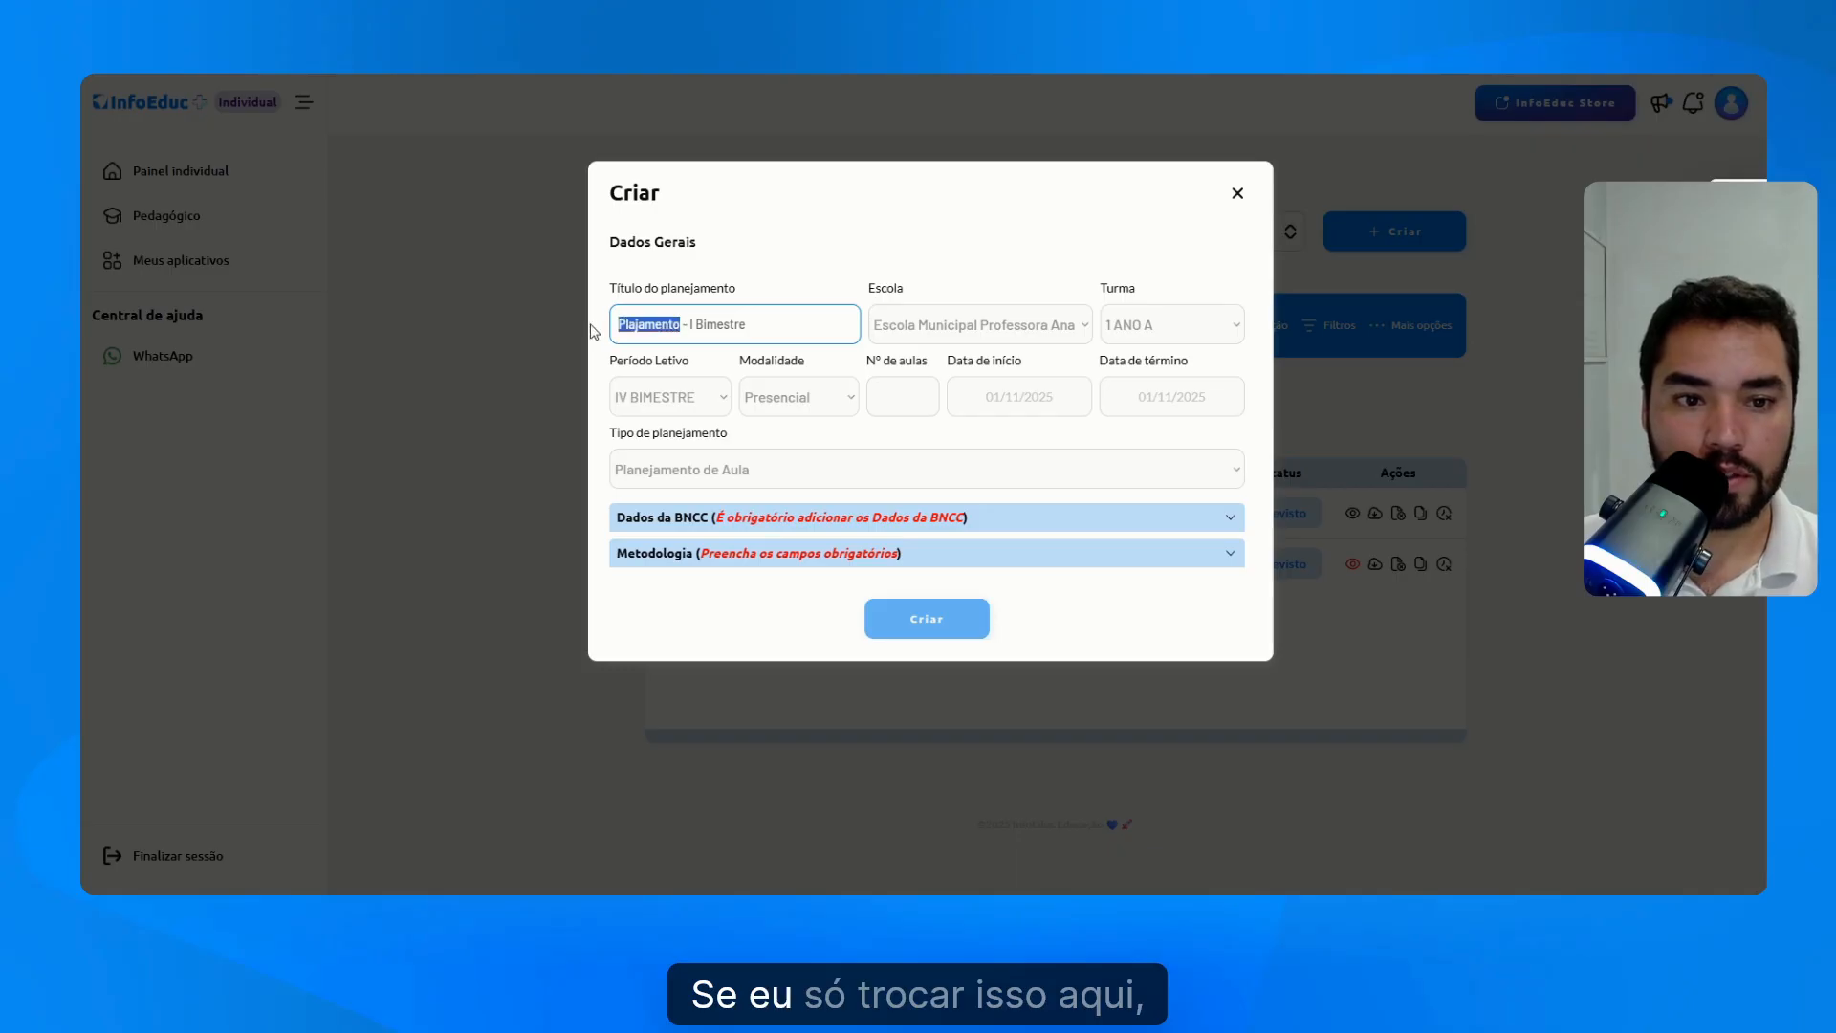
text(Plane)
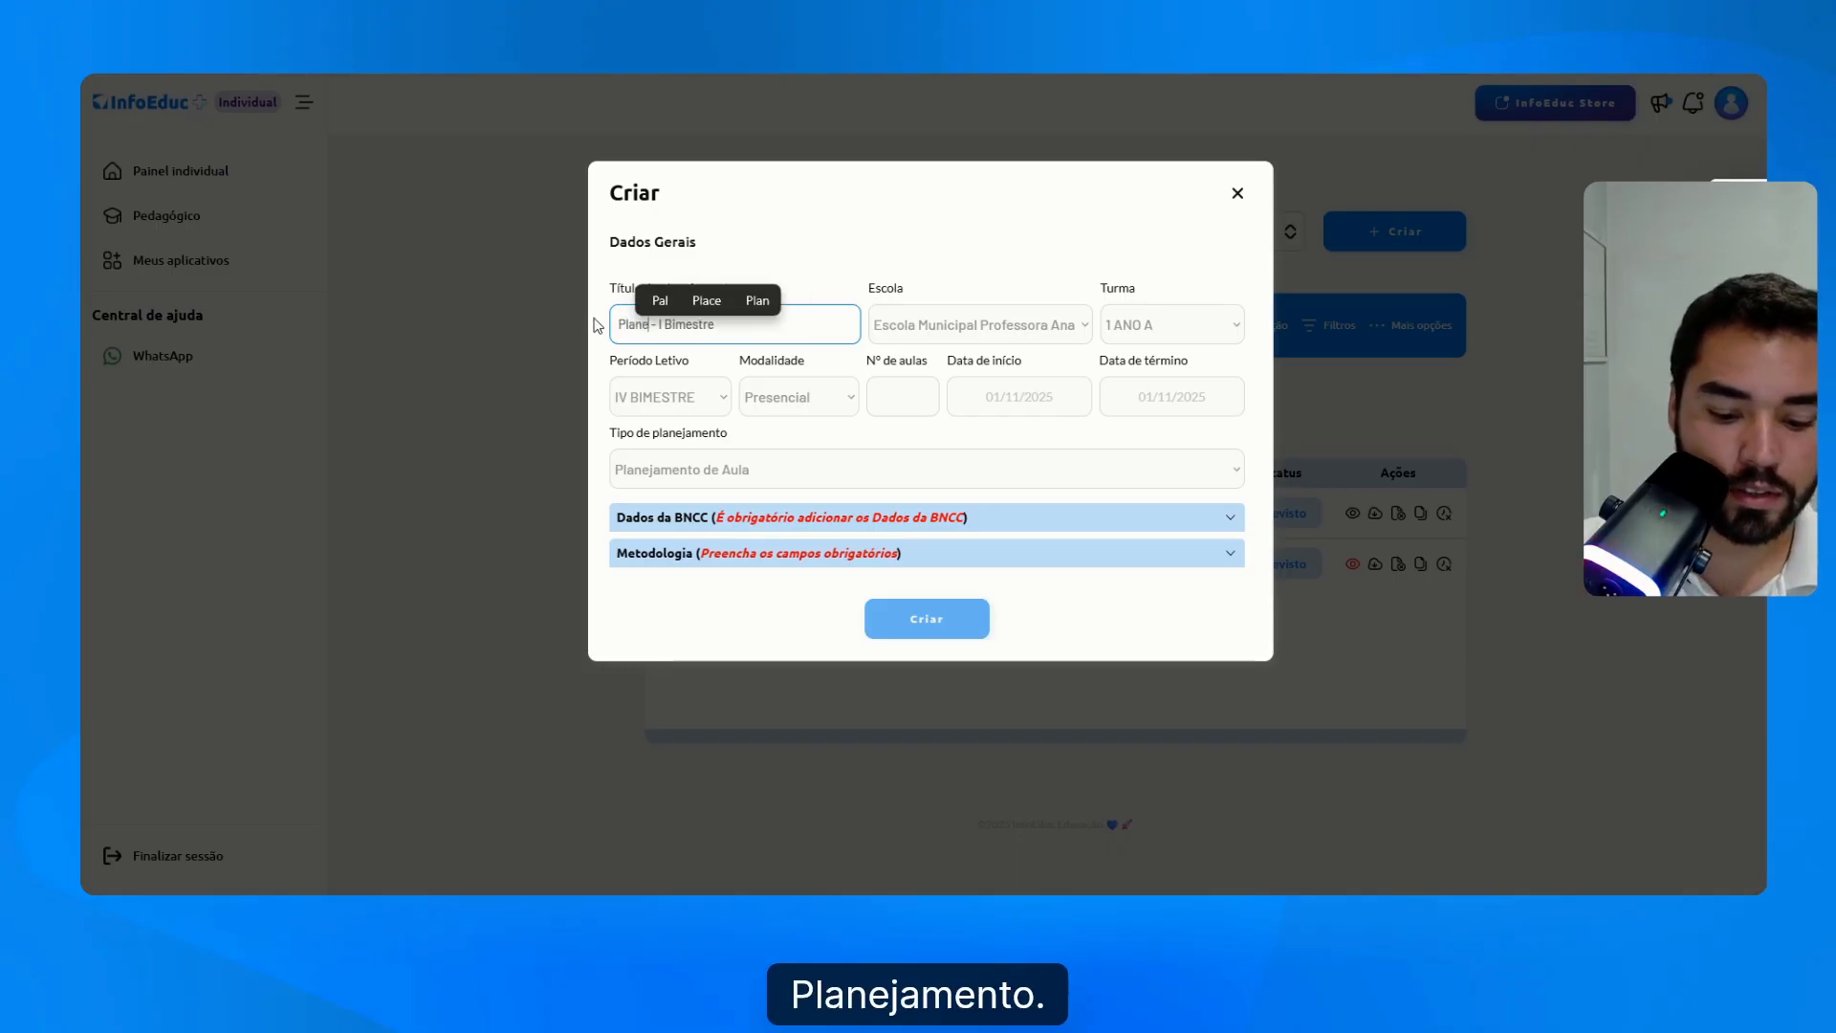
text(jamento)
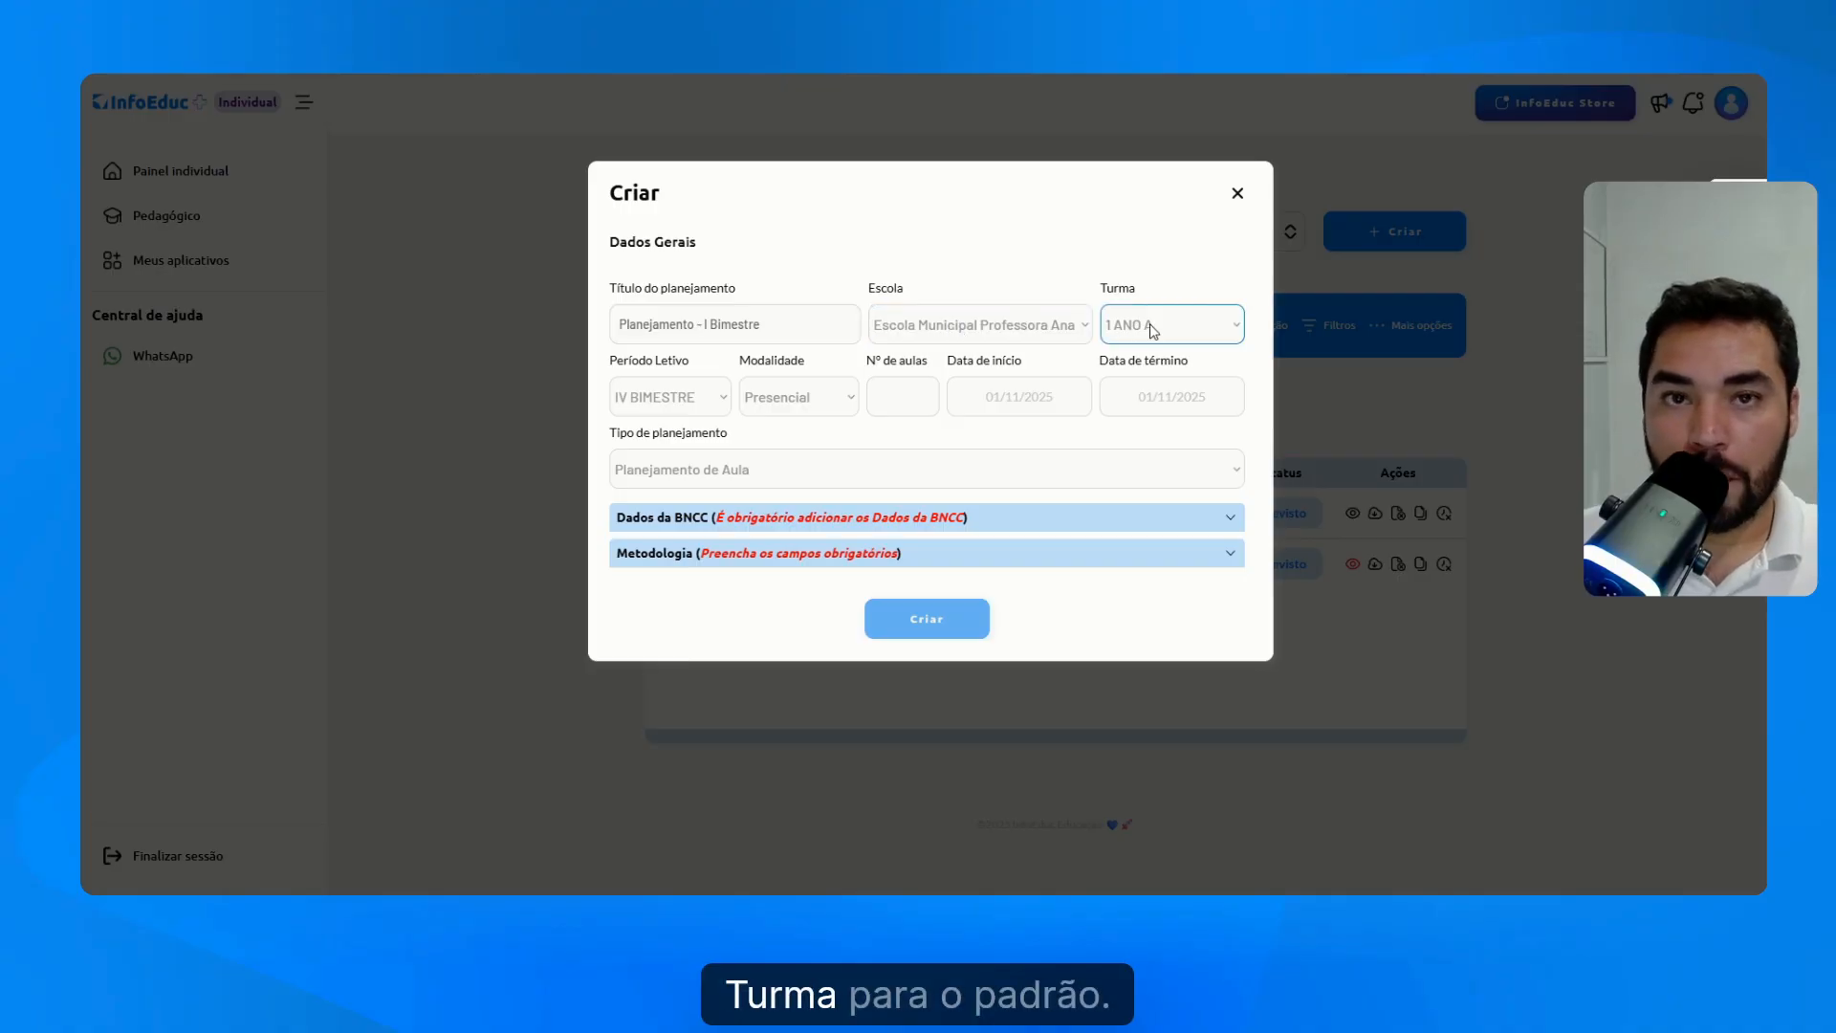
- Set the planning's Período Letivo to III BIMESTRE
click(656, 401)
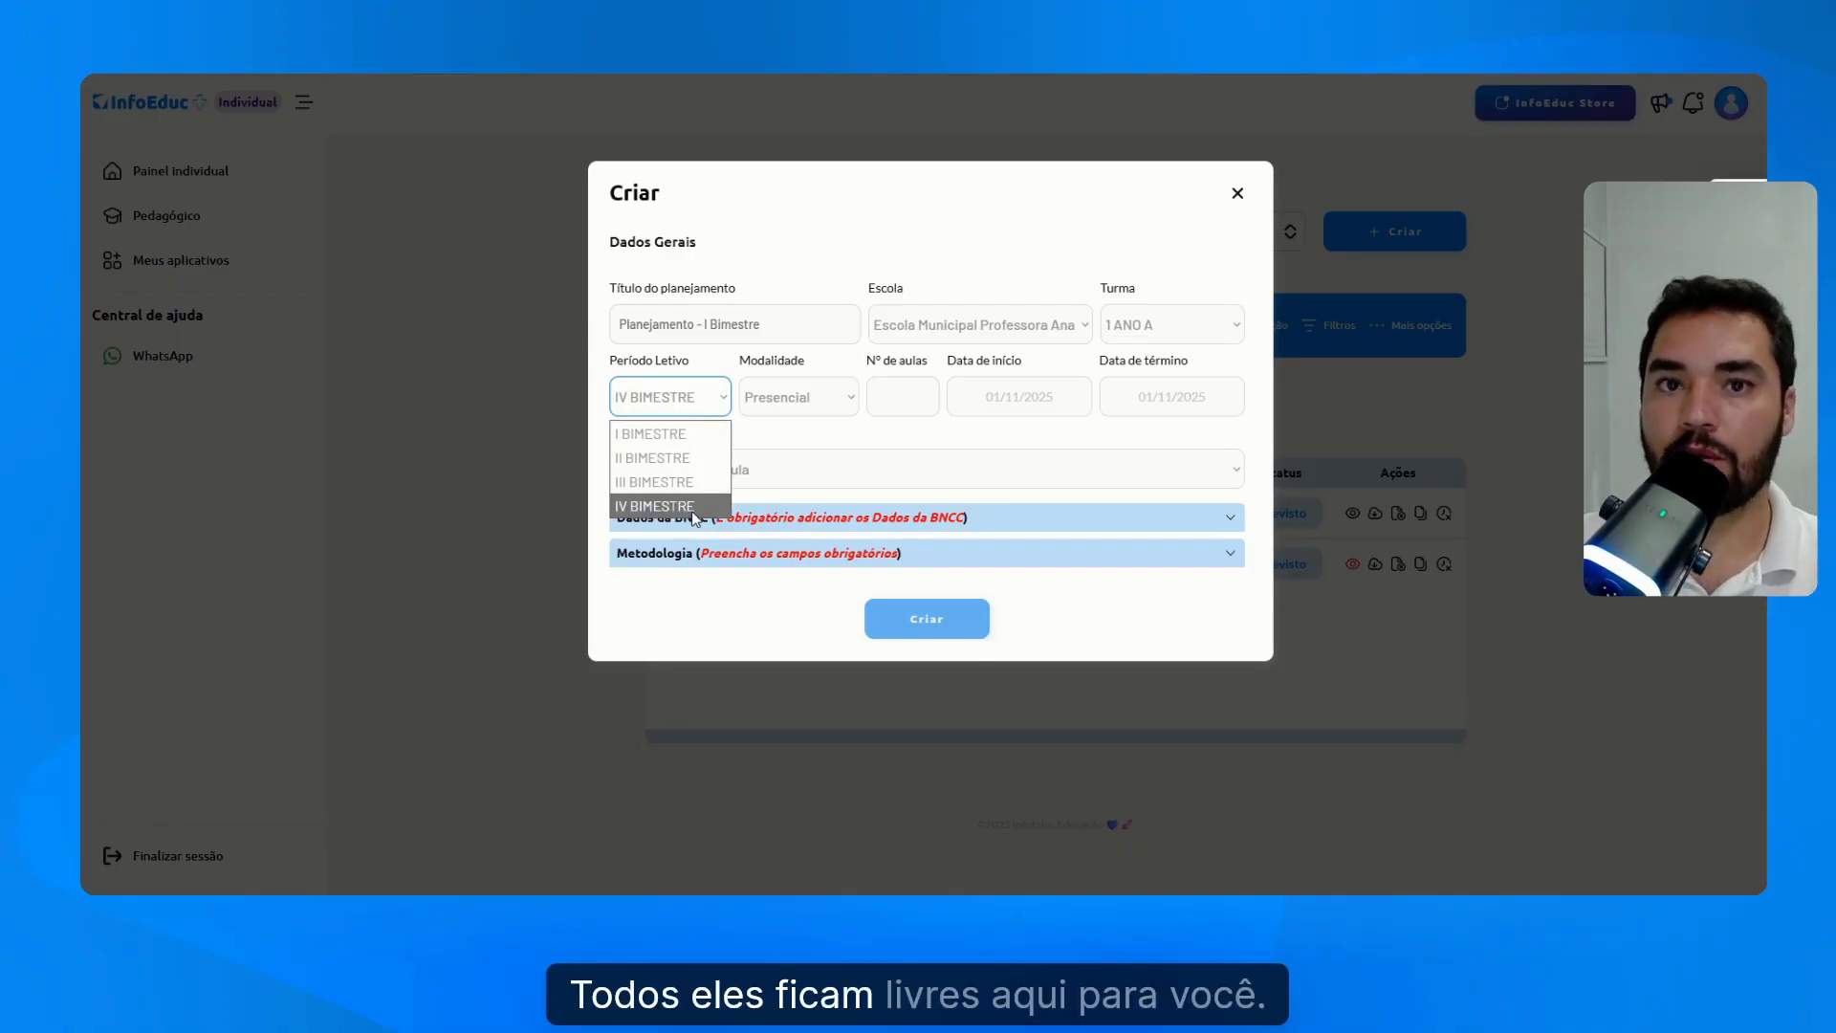
click(669, 434)
click(672, 397)
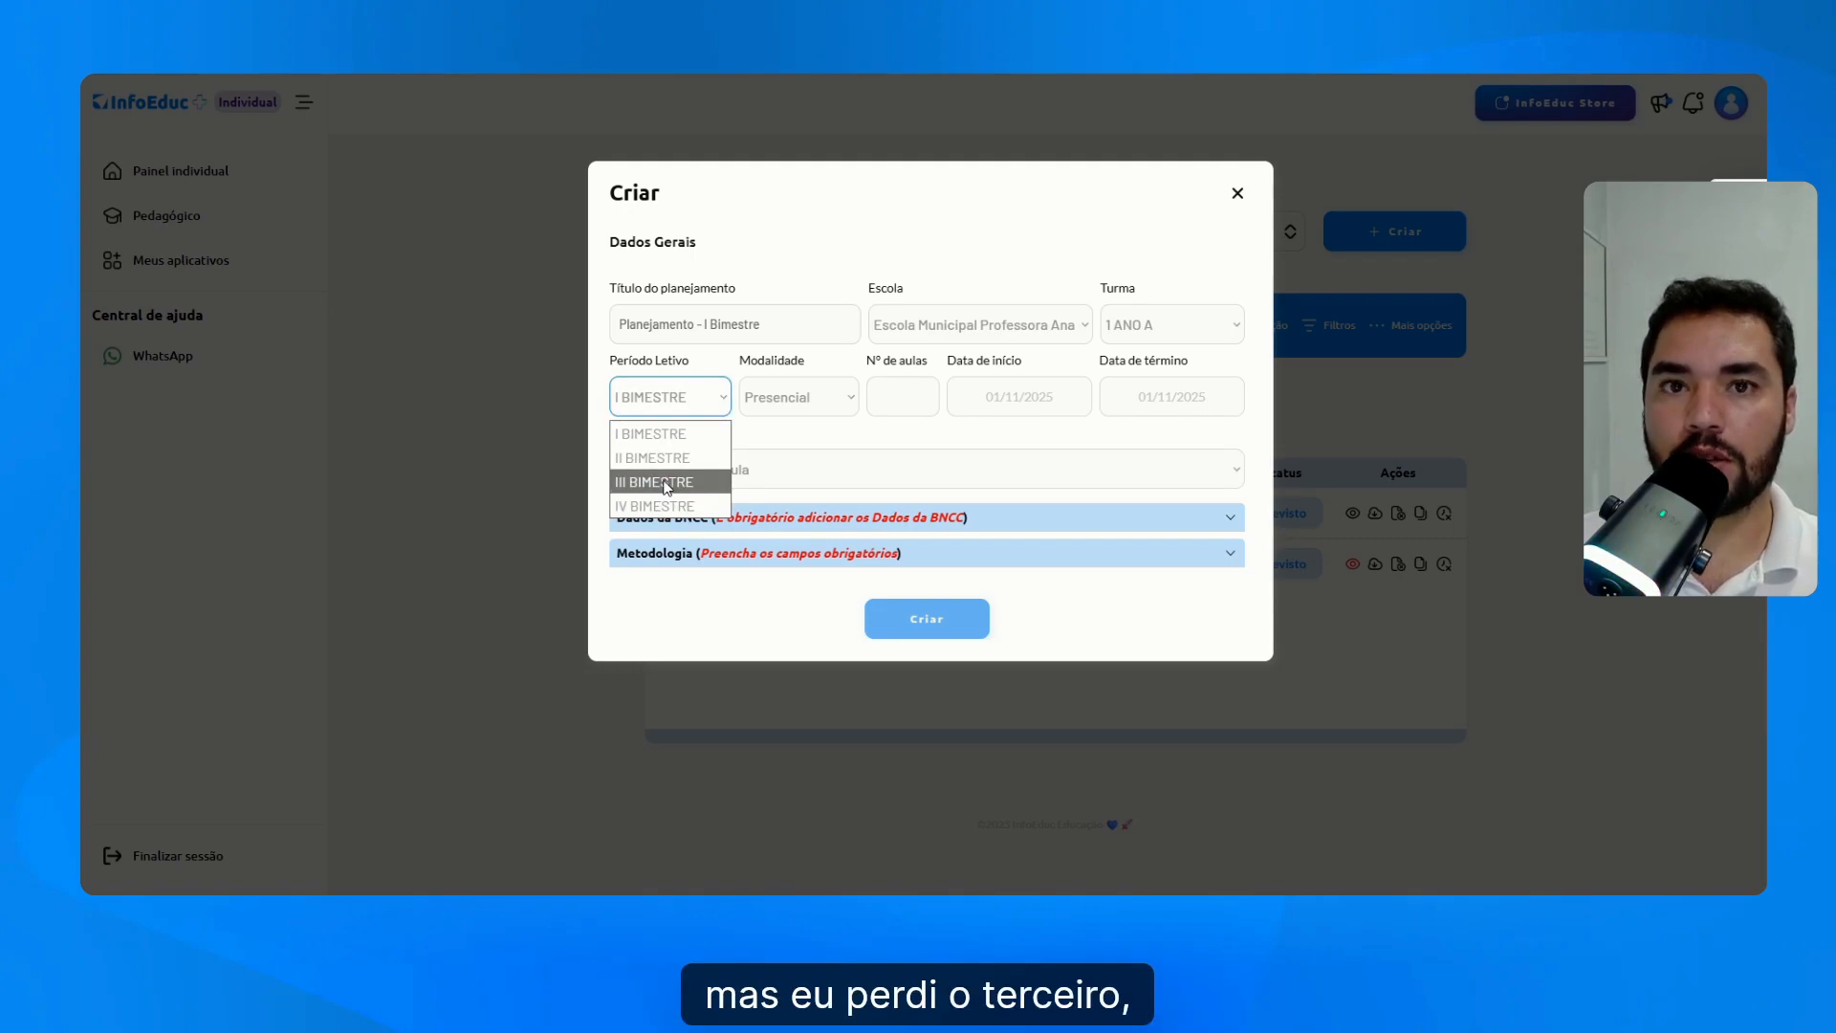
click(667, 483)
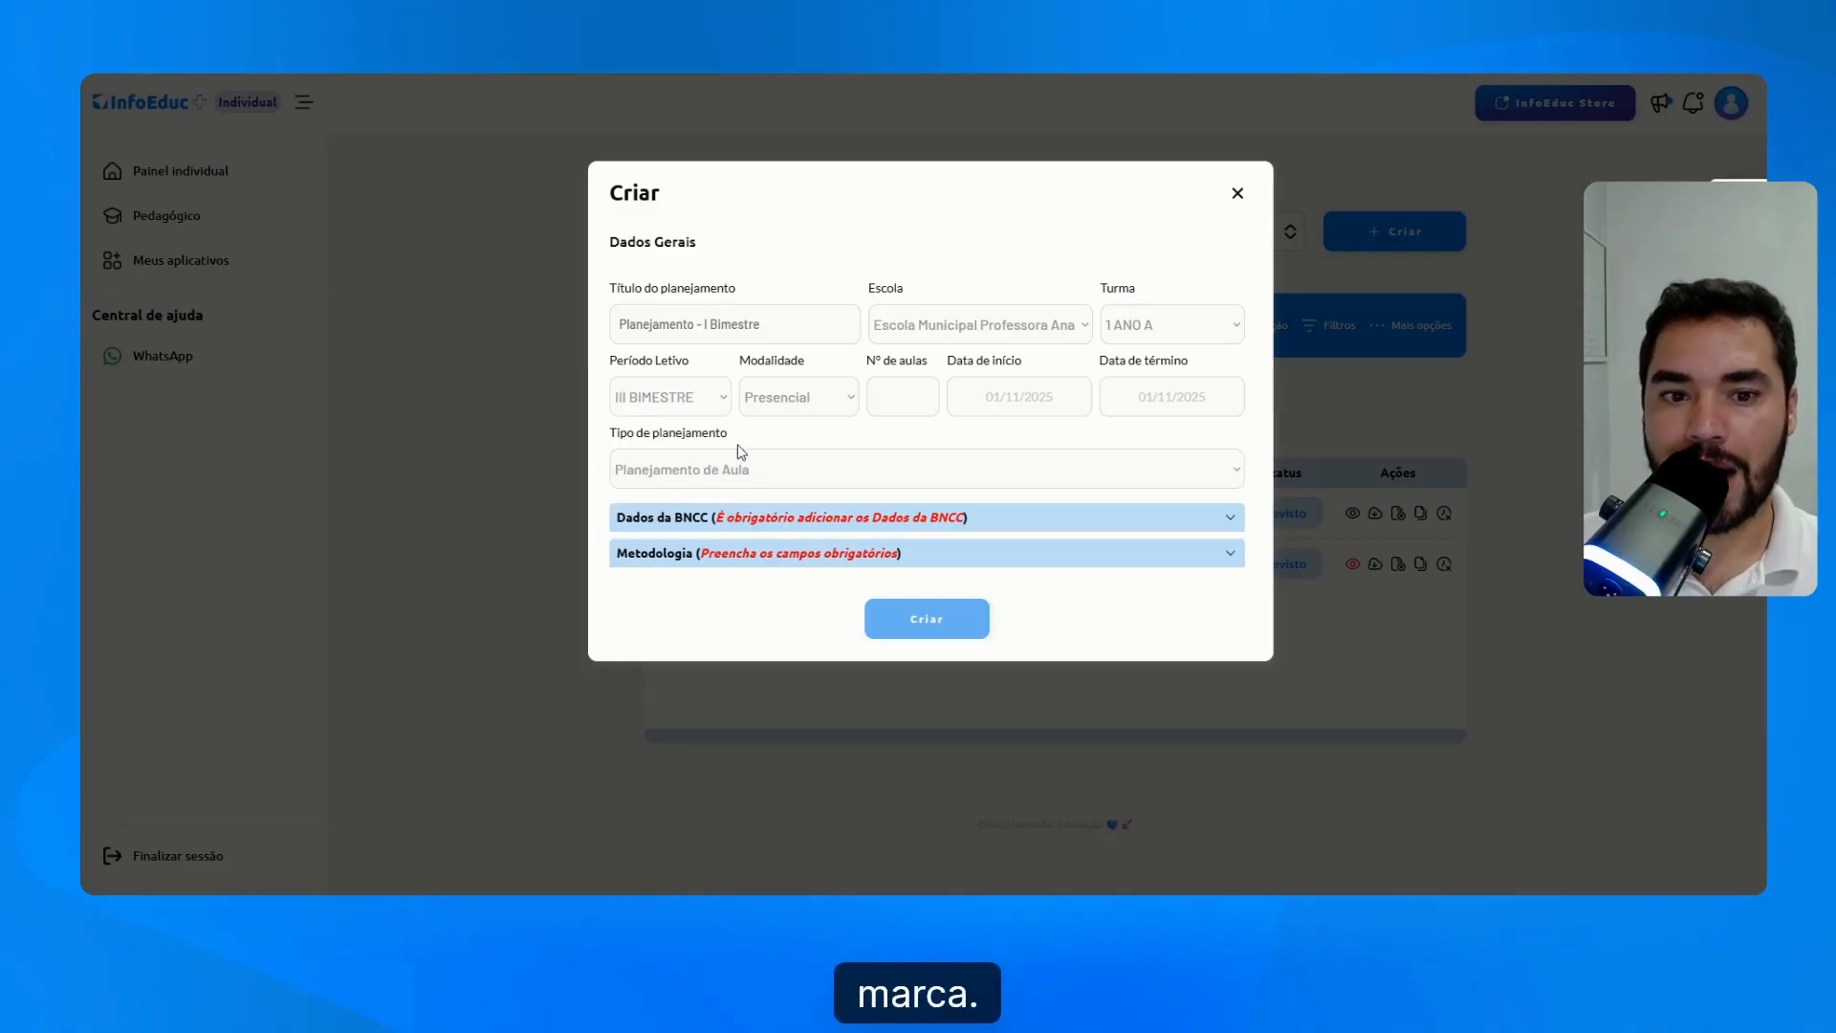
- Review the Modalidade options, keep Presencial, and set the number of classes to 20
click(813, 399)
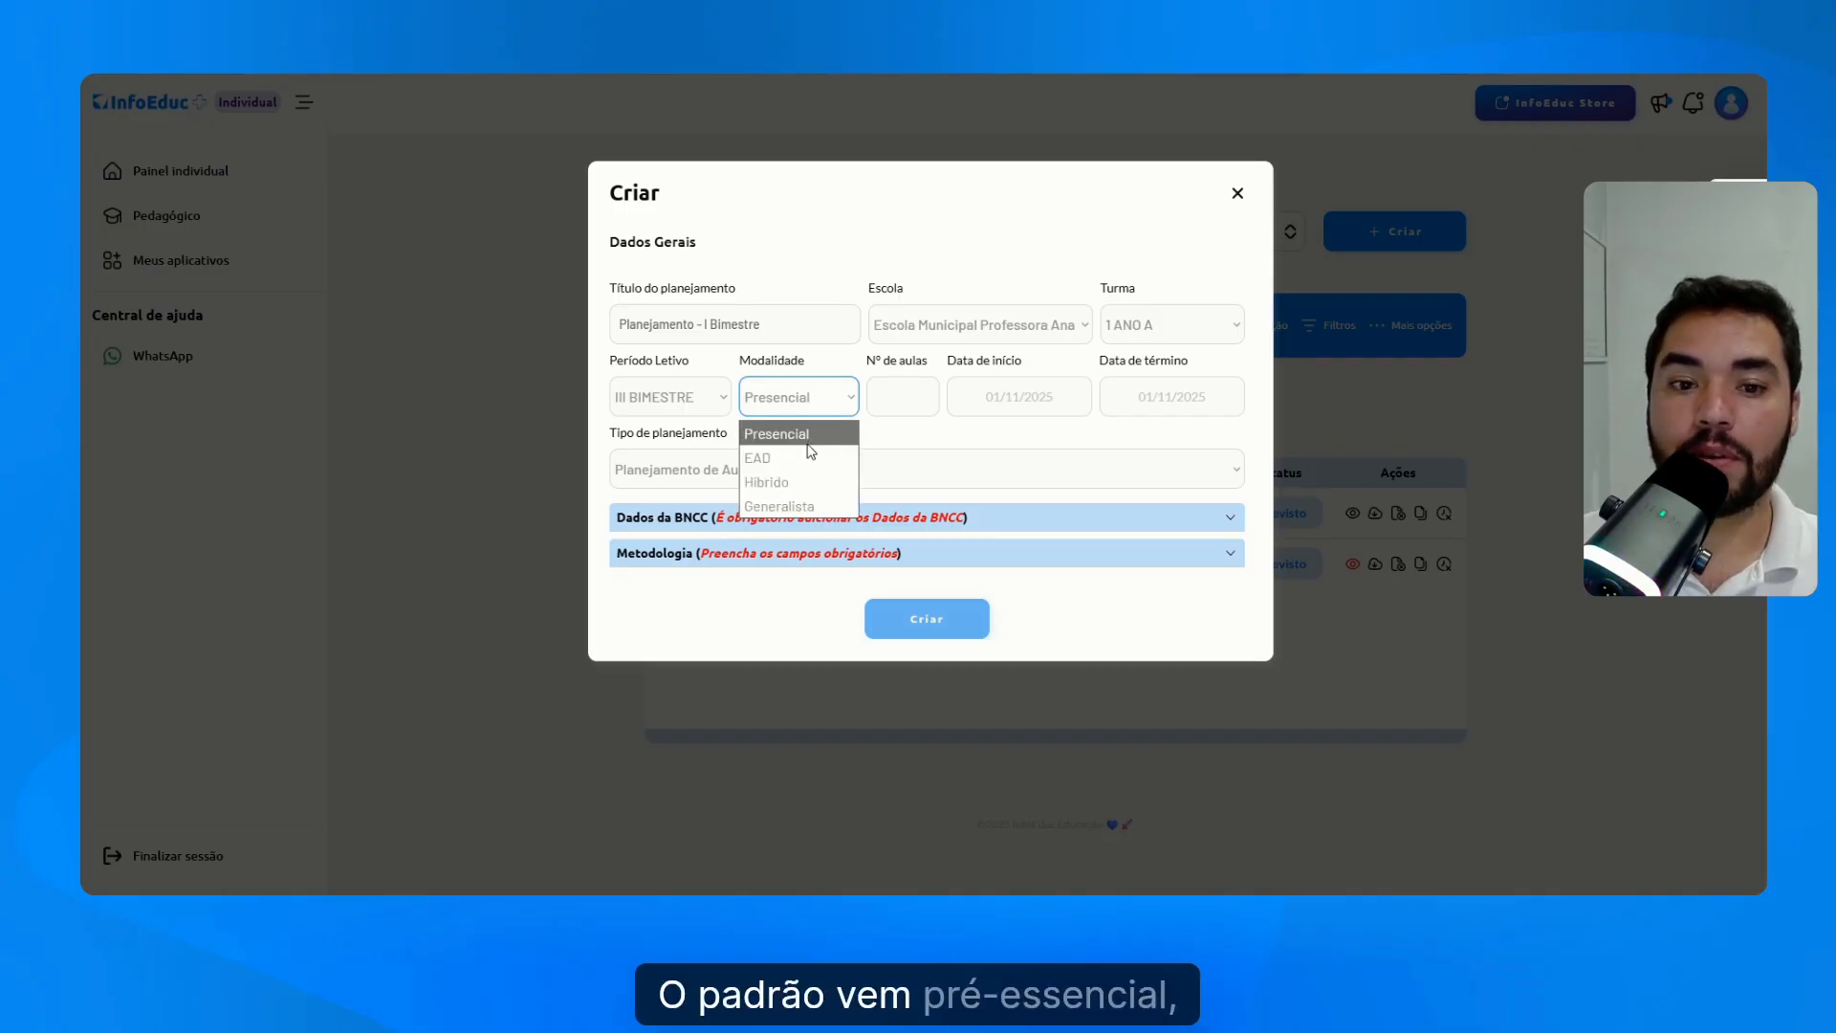
click(808, 445)
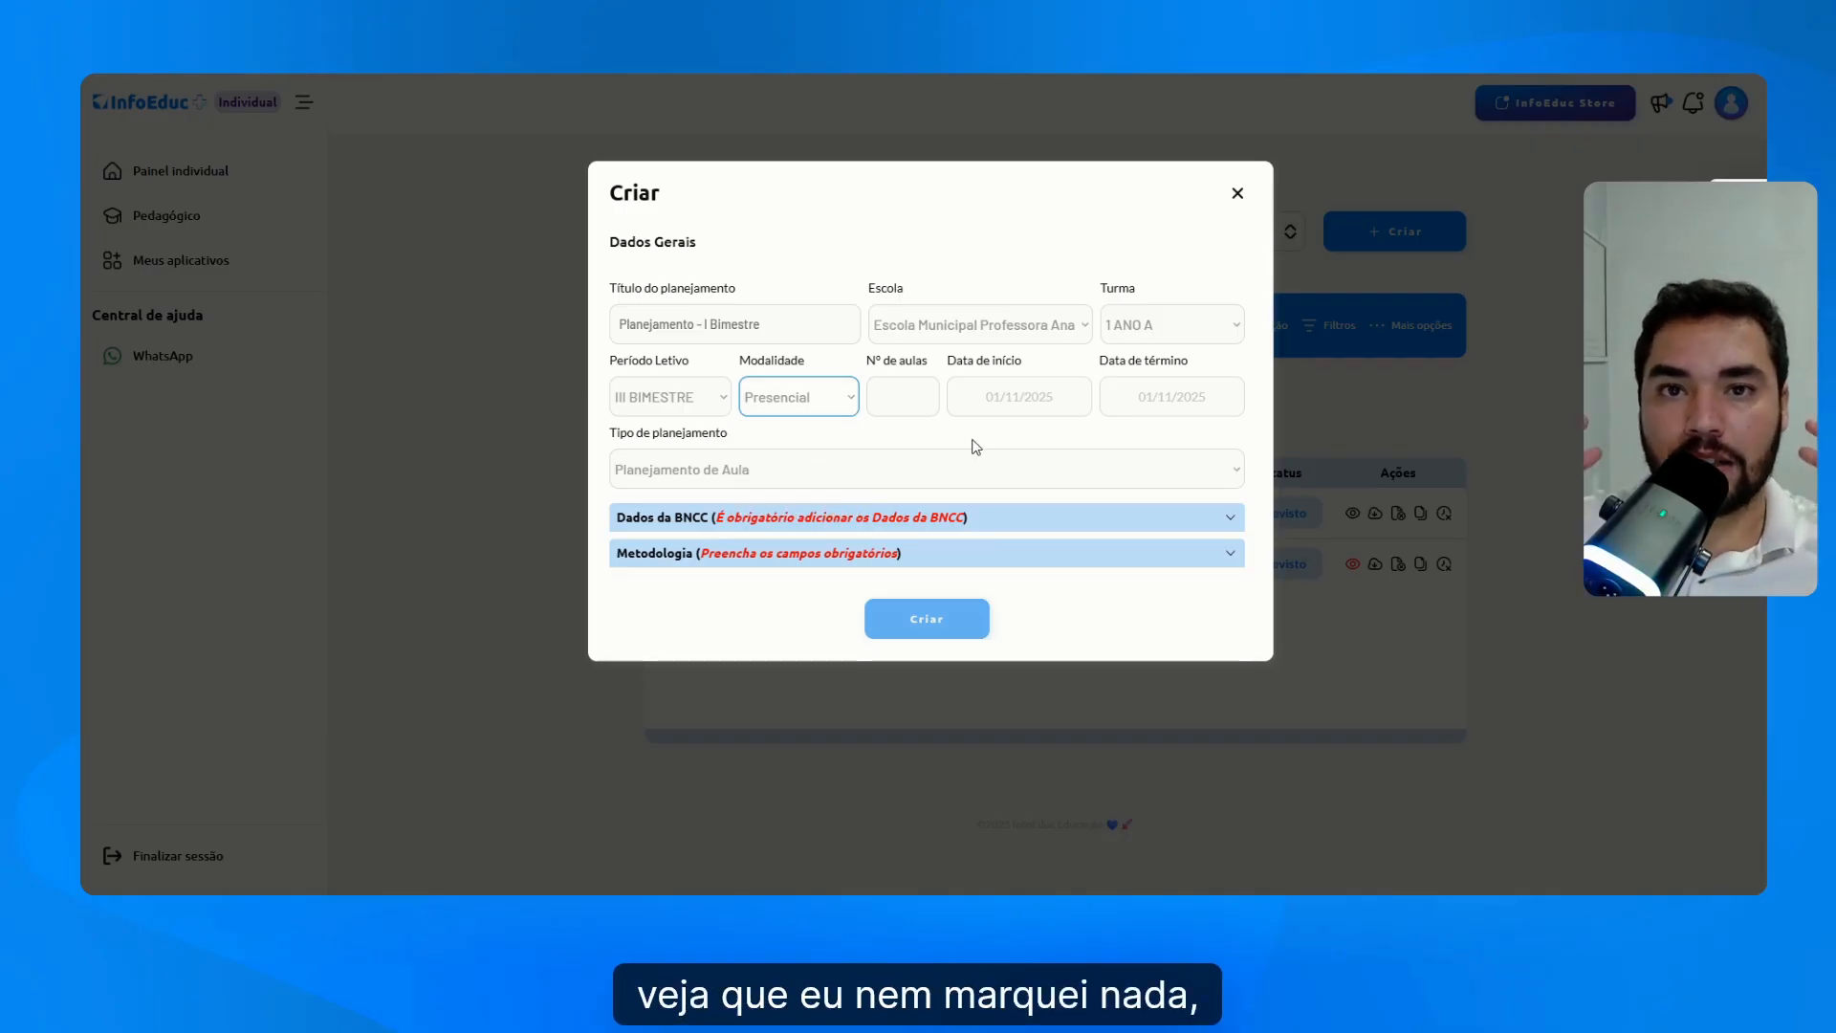
click(825, 400)
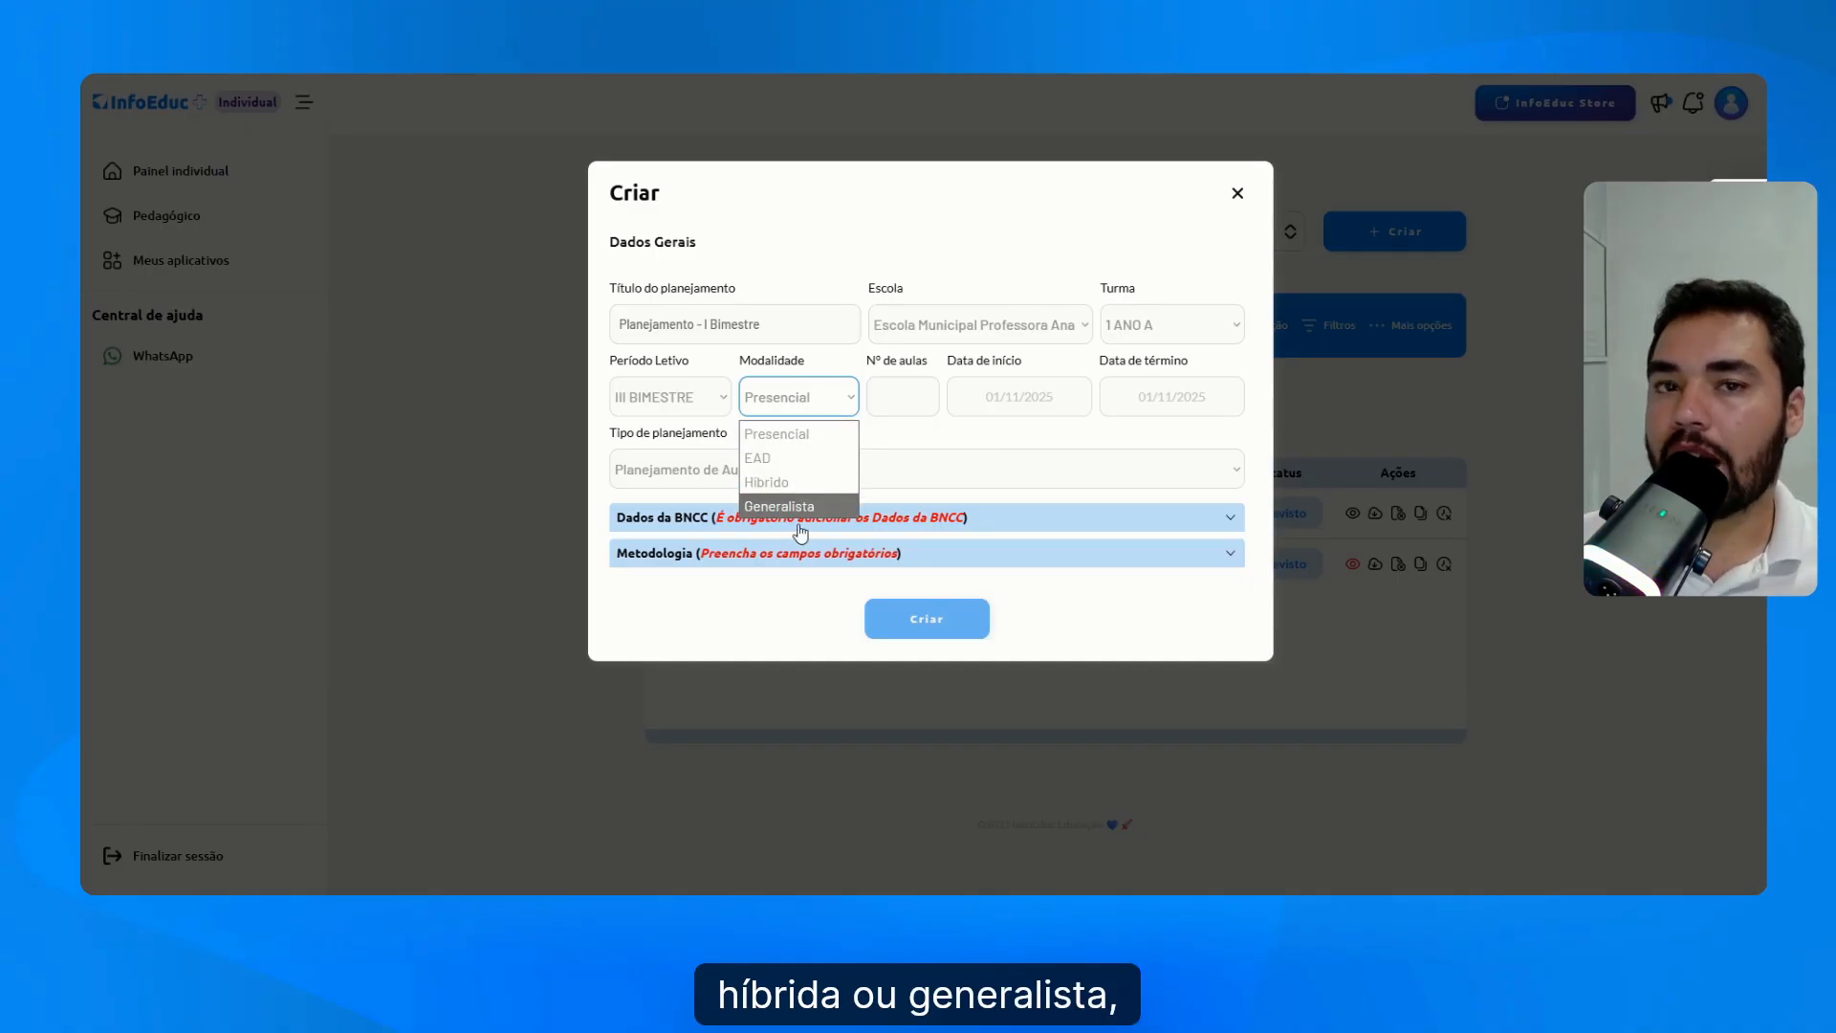
click(918, 434)
click(913, 395)
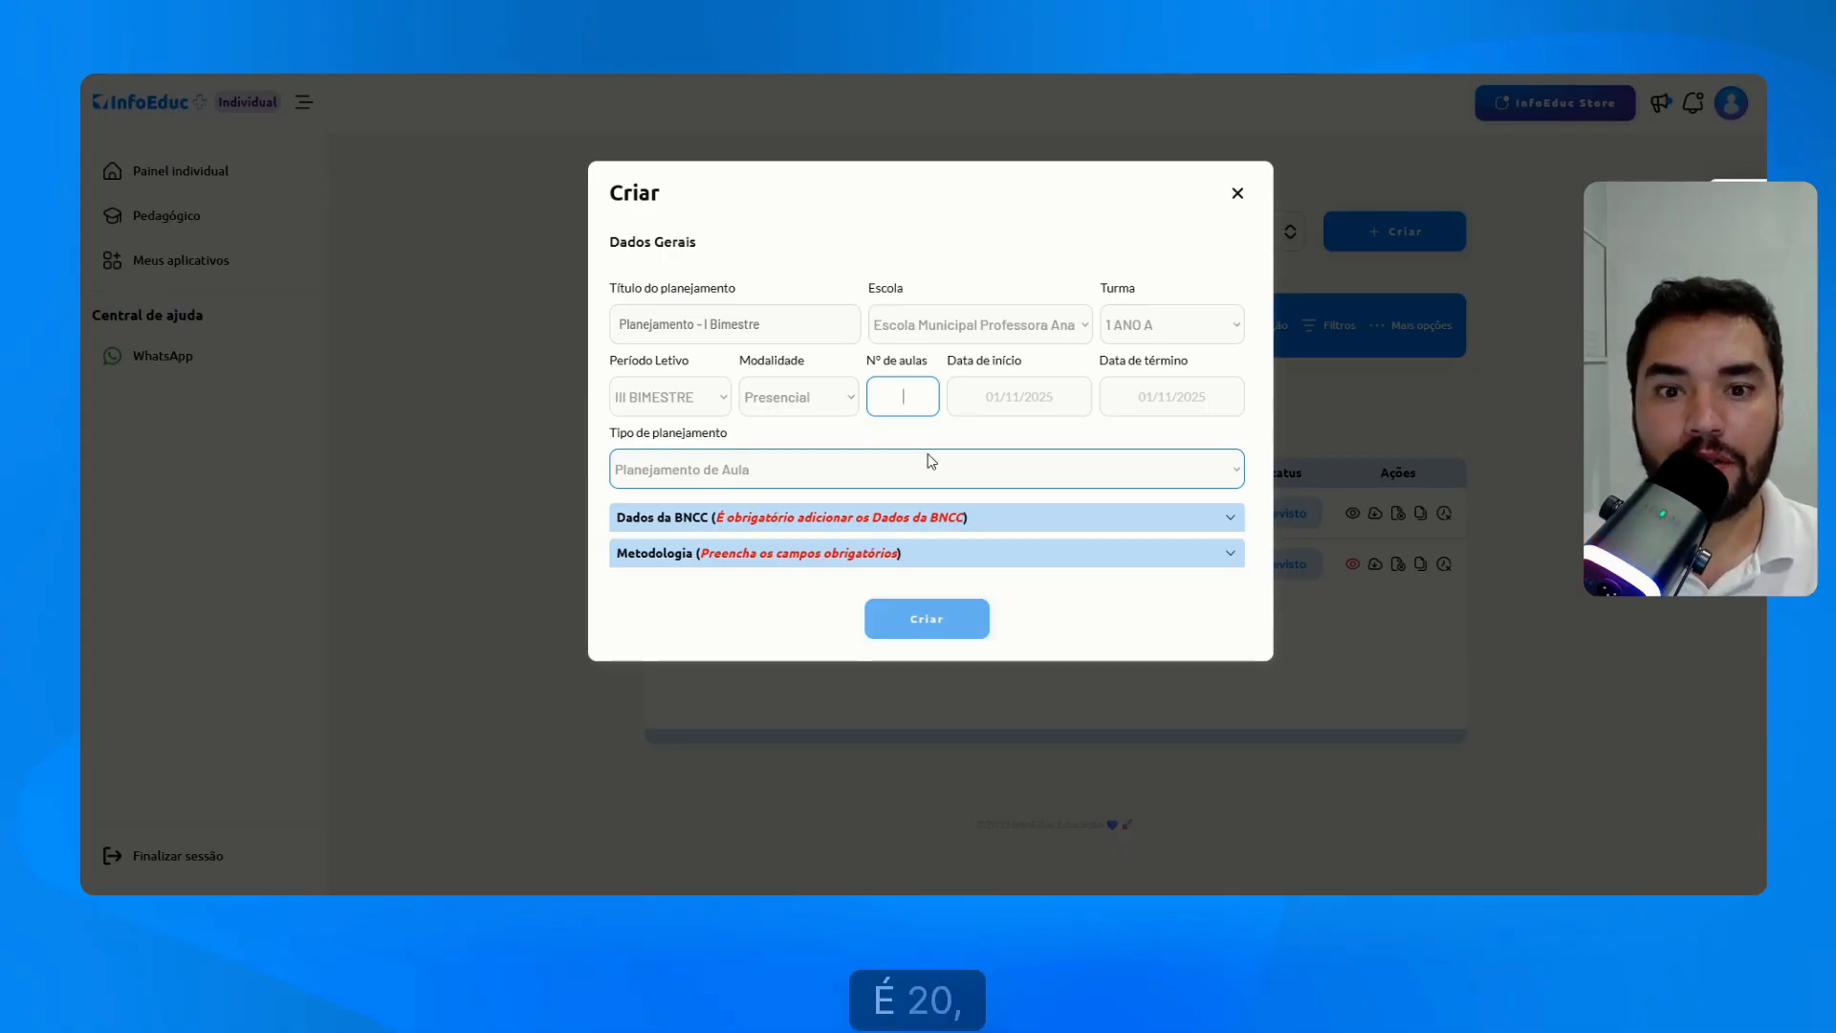
text(20)
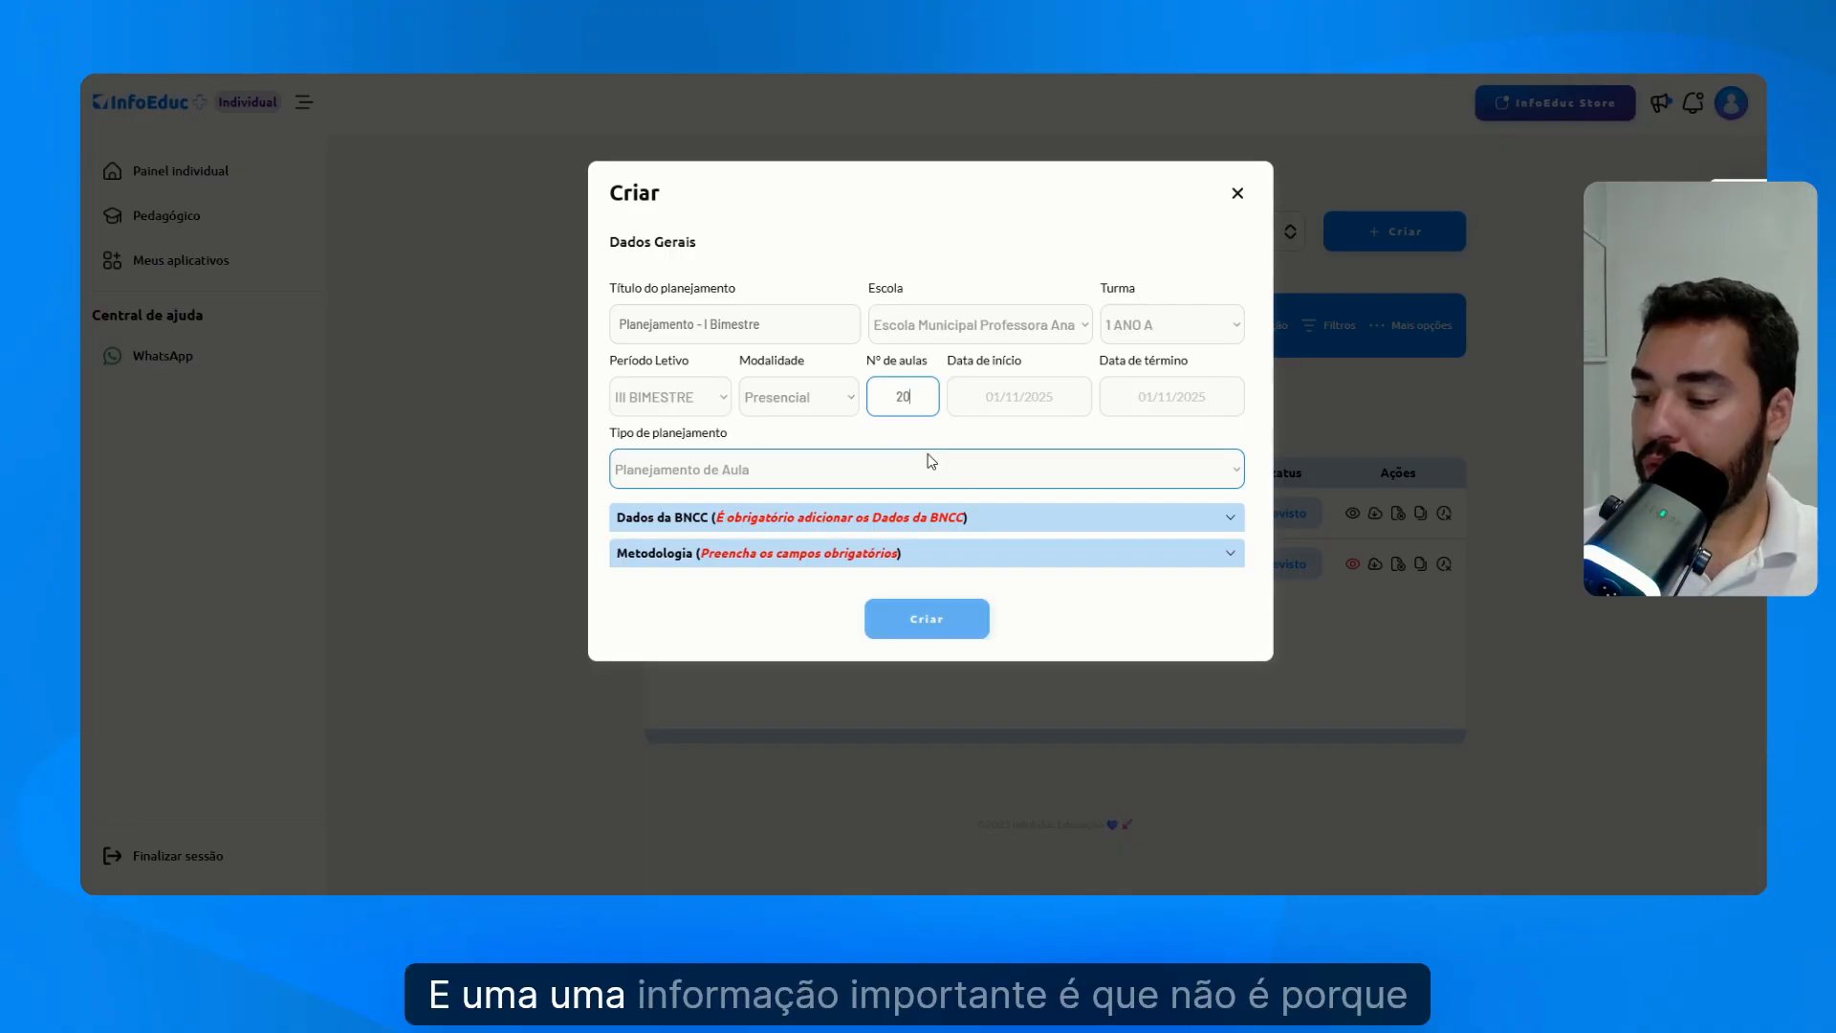
- Keep III BIMESTRE as the term and set the start date to 03/11/2025 and the end date to 07/11/2025
click(670, 397)
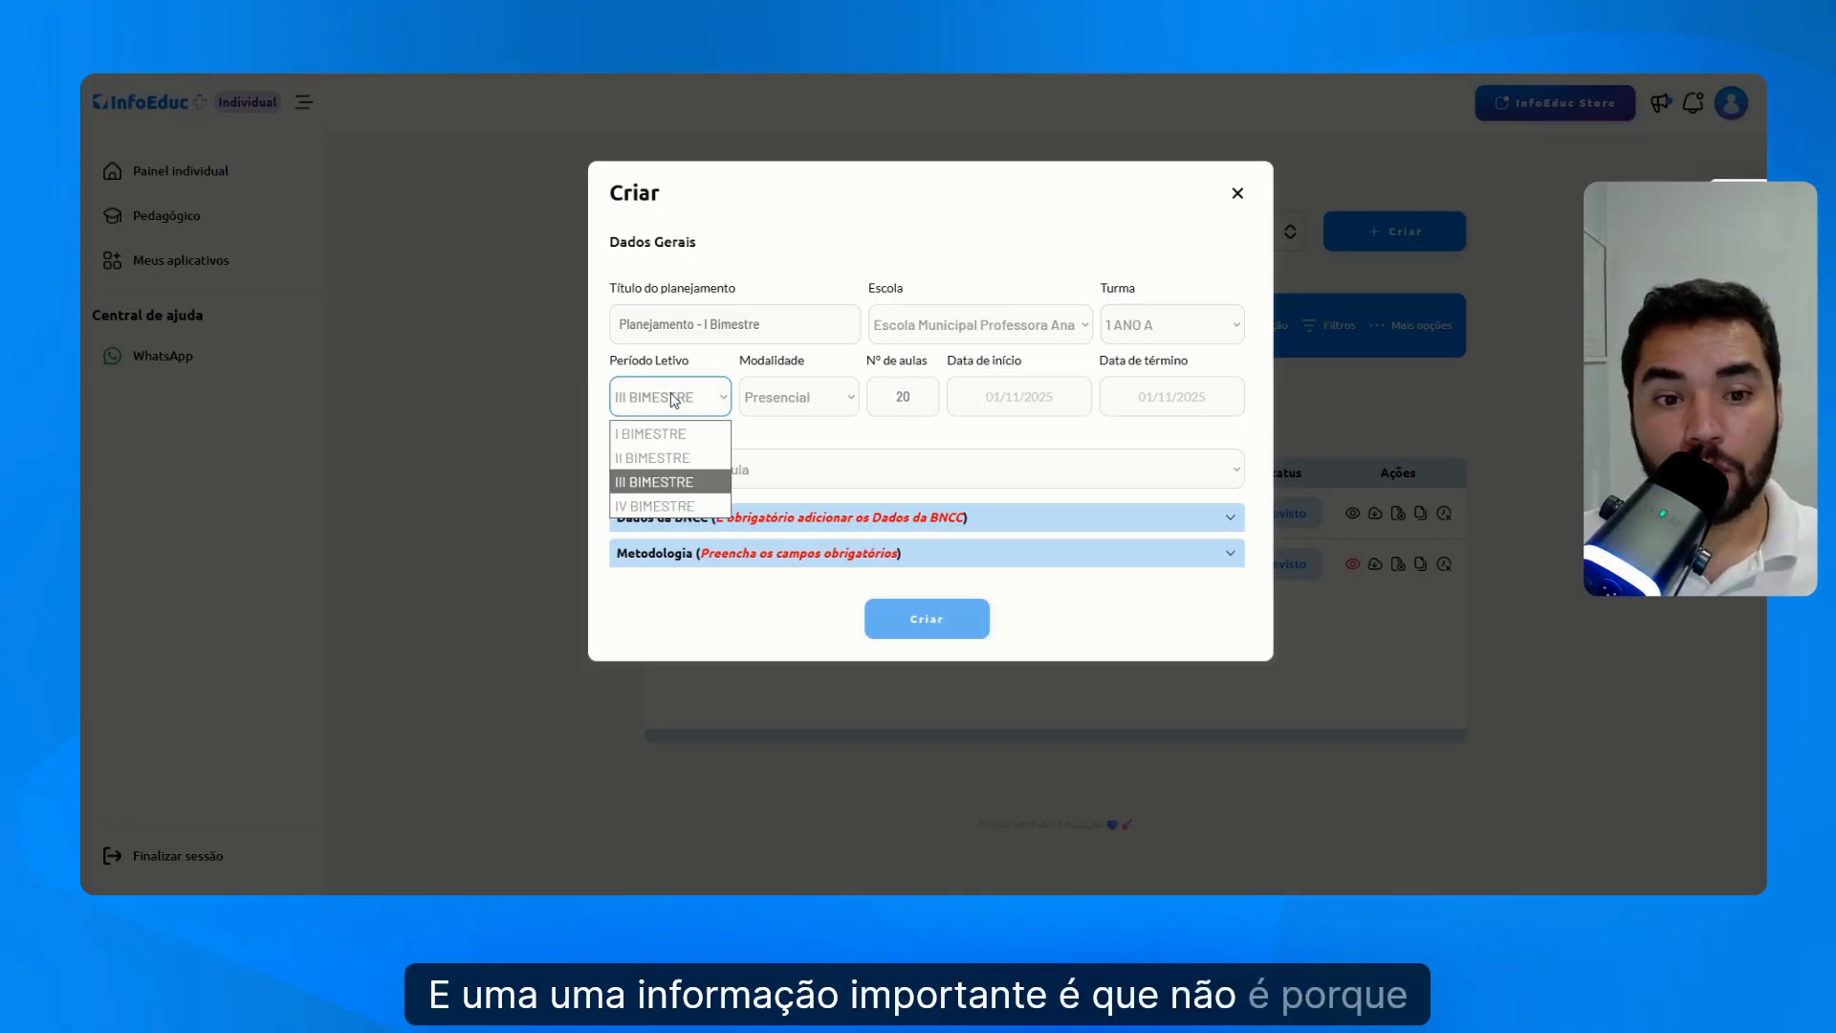
click(679, 482)
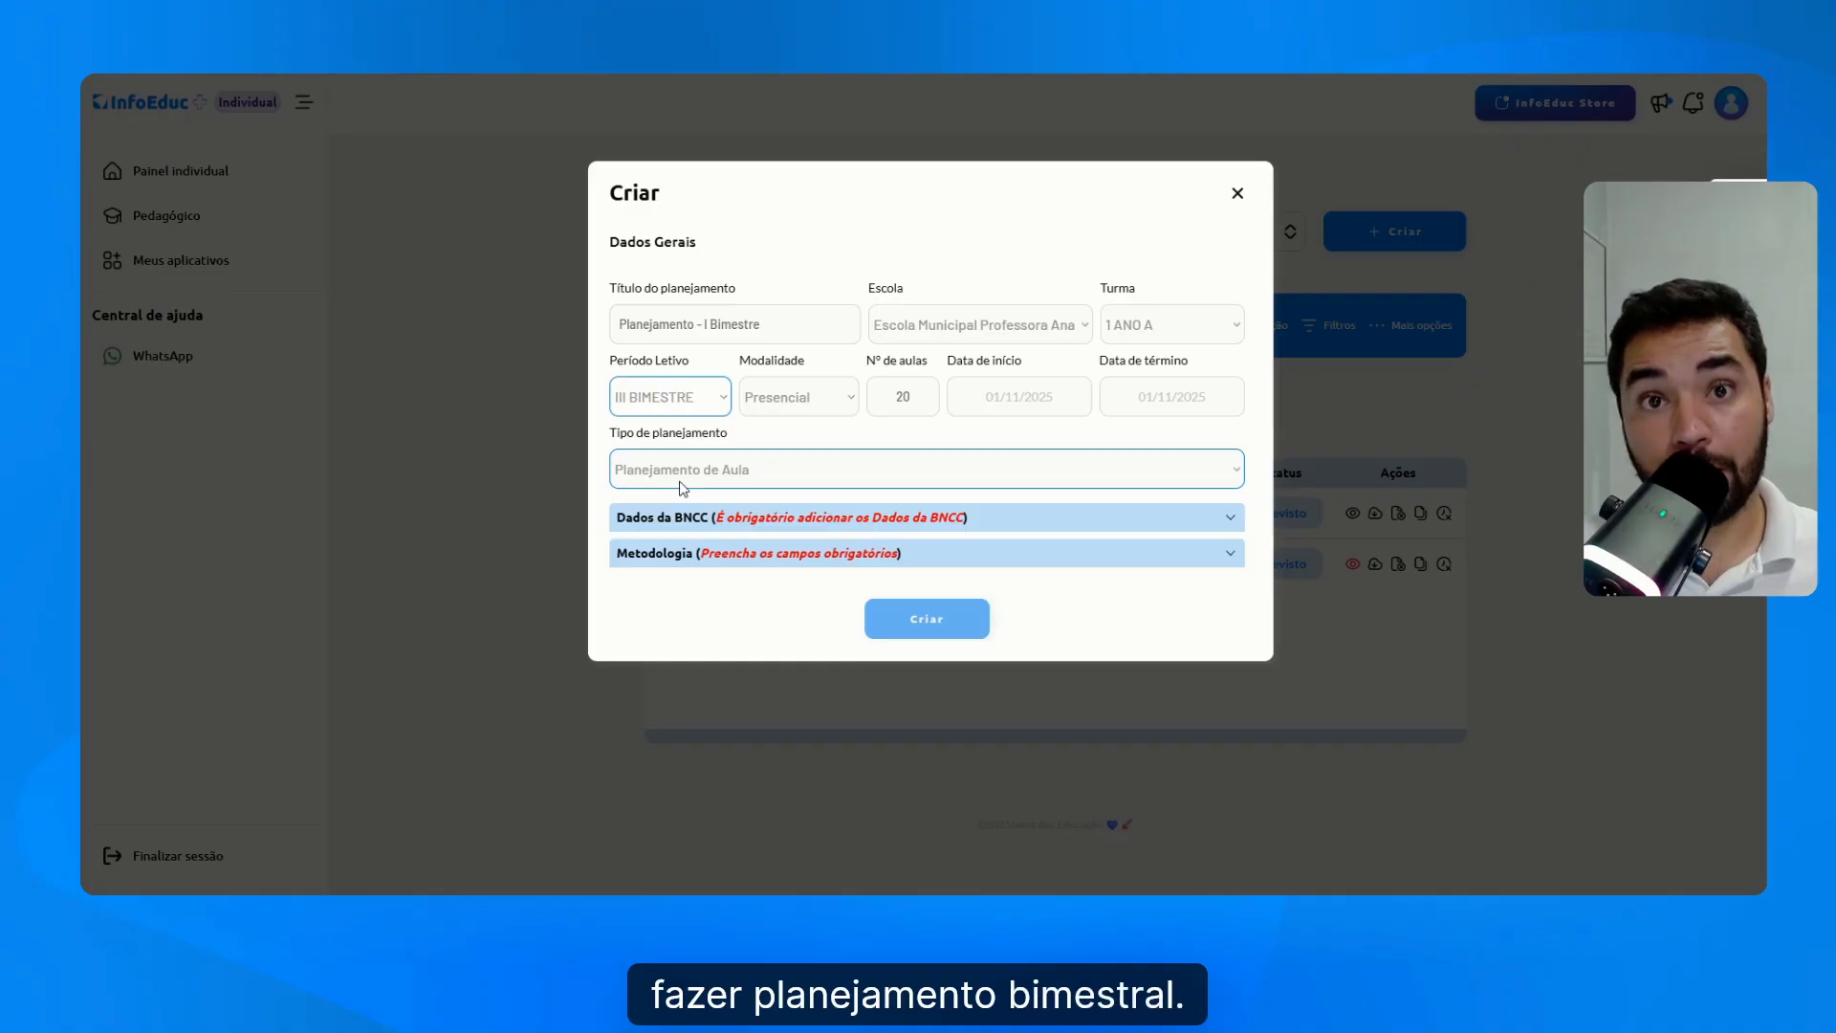
click(1004, 400)
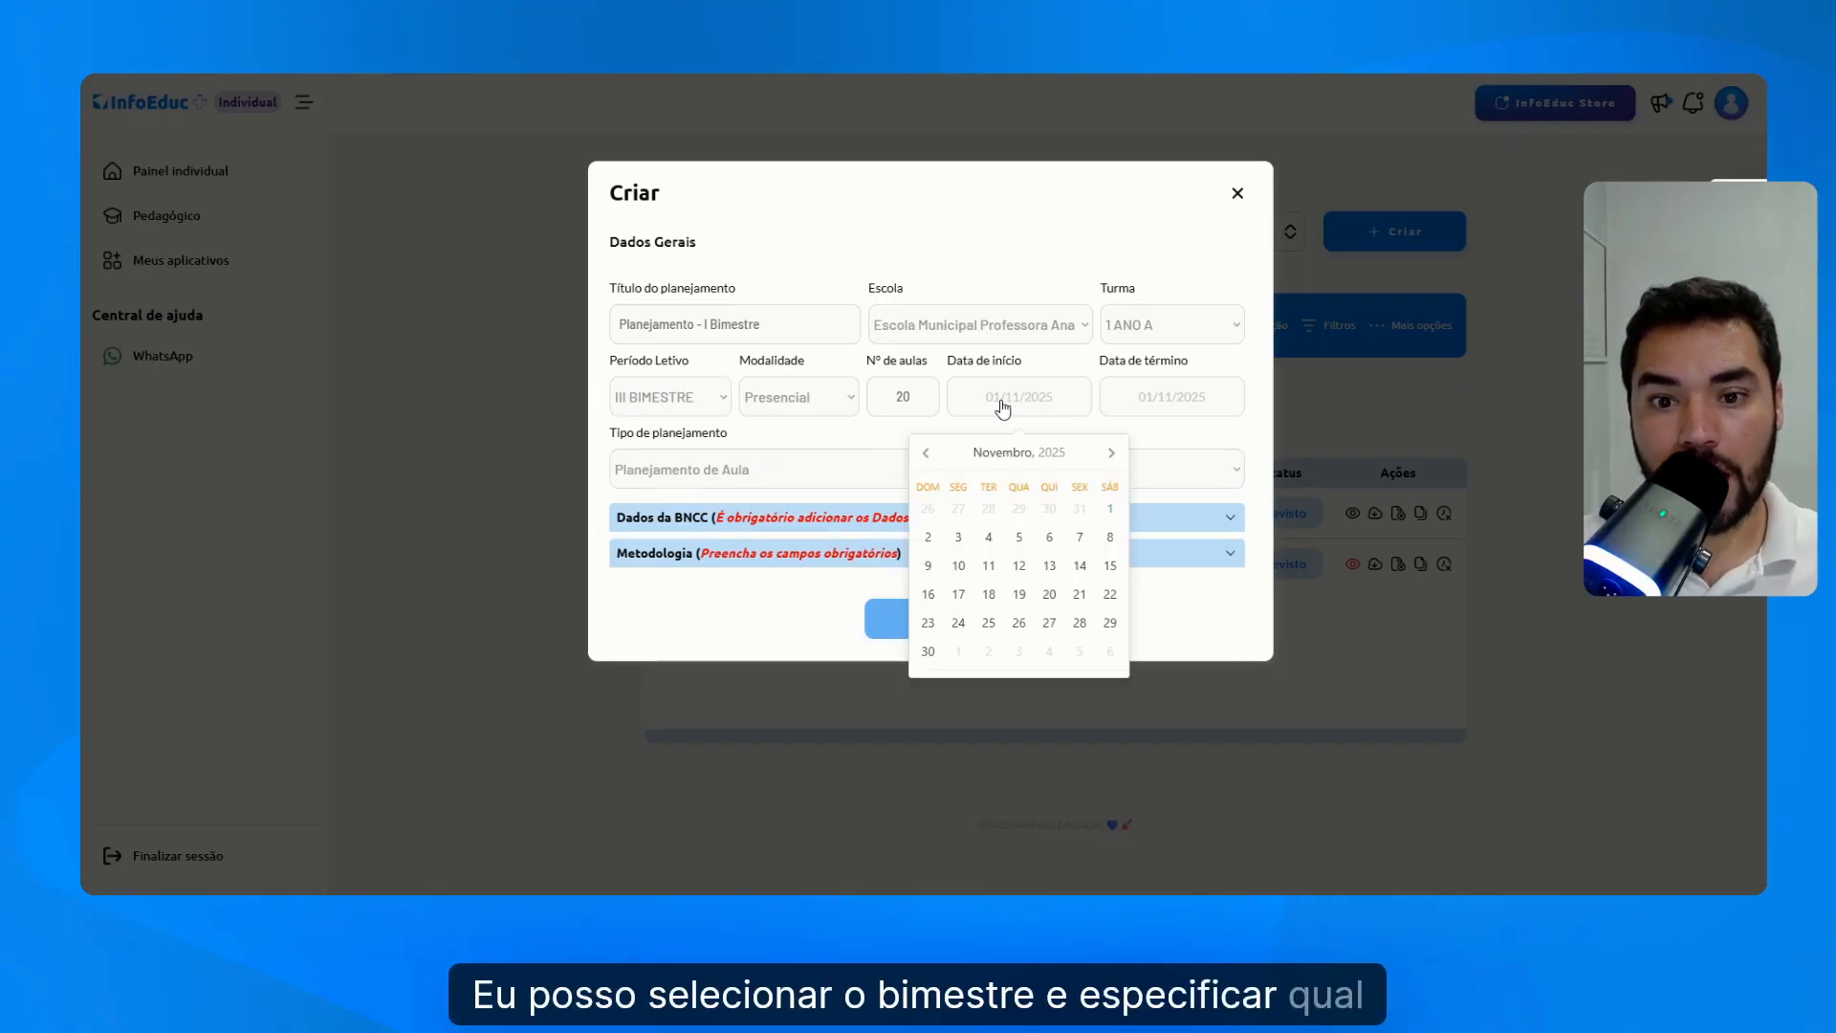
click(956, 538)
click(1128, 402)
click(1219, 537)
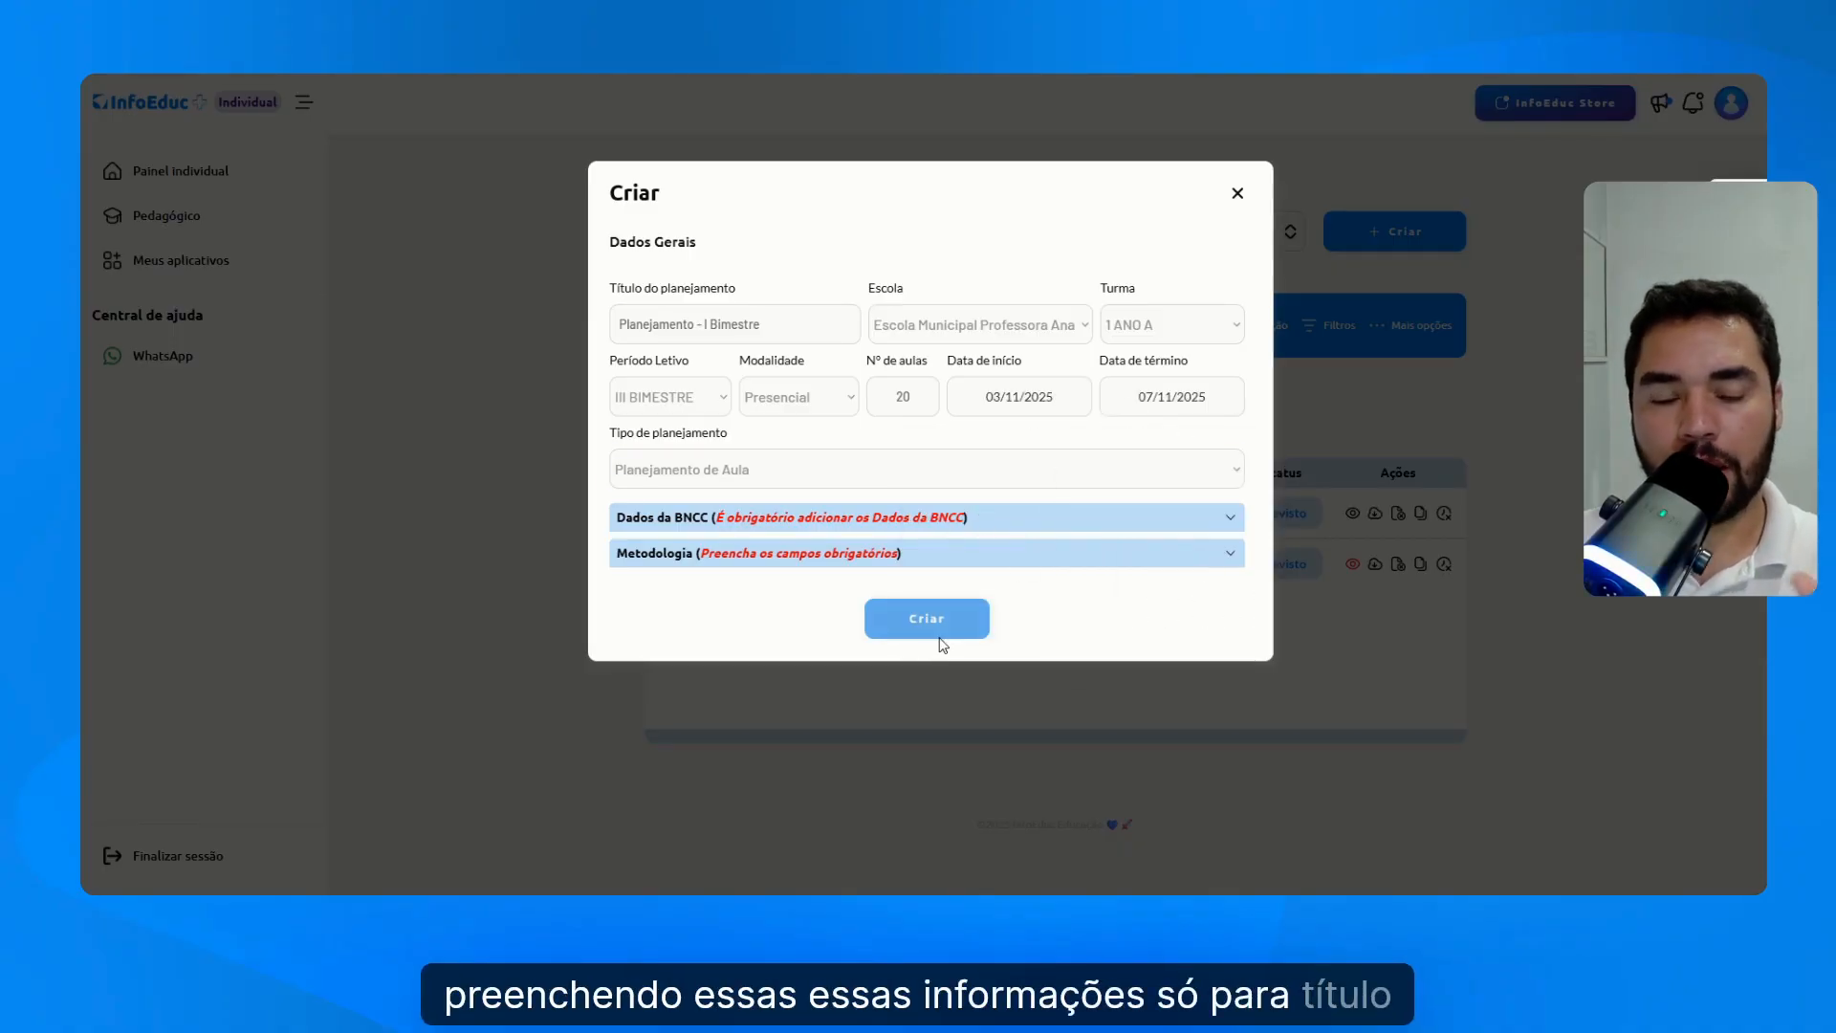
- Set the Tipo de planejamento to Planejamento Bimestral
click(734, 472)
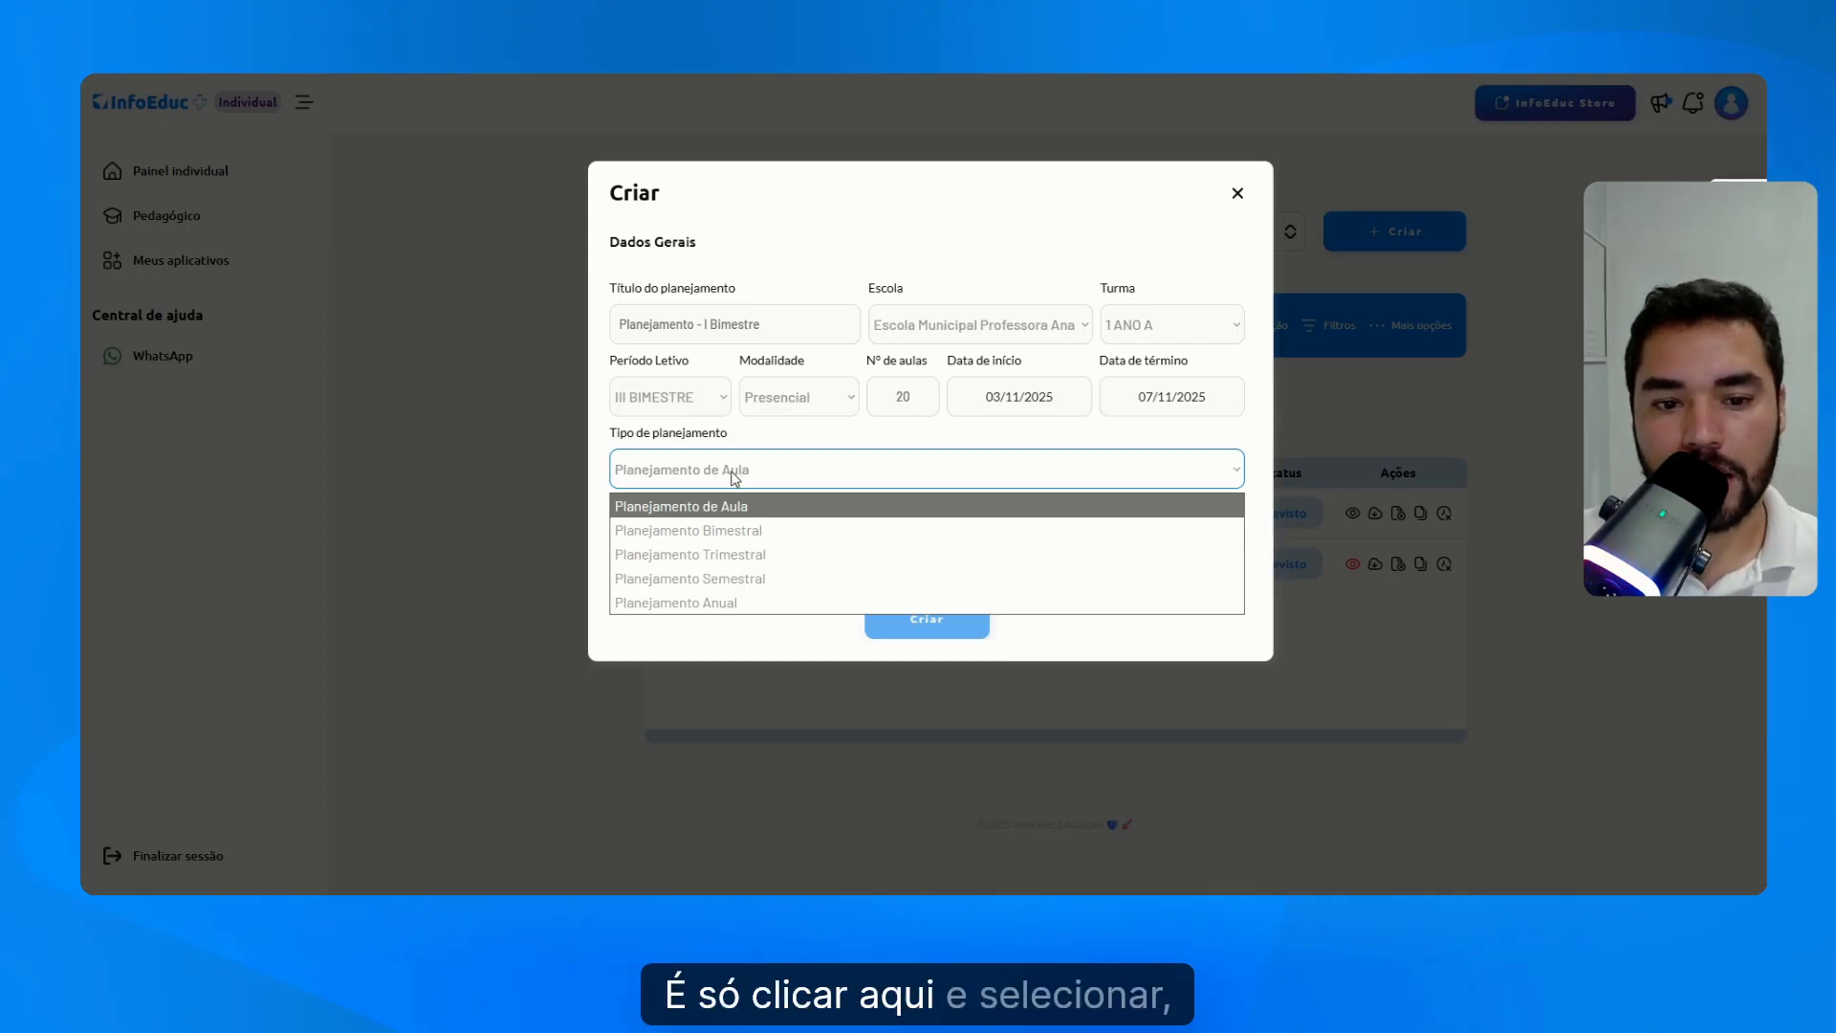
click(736, 530)
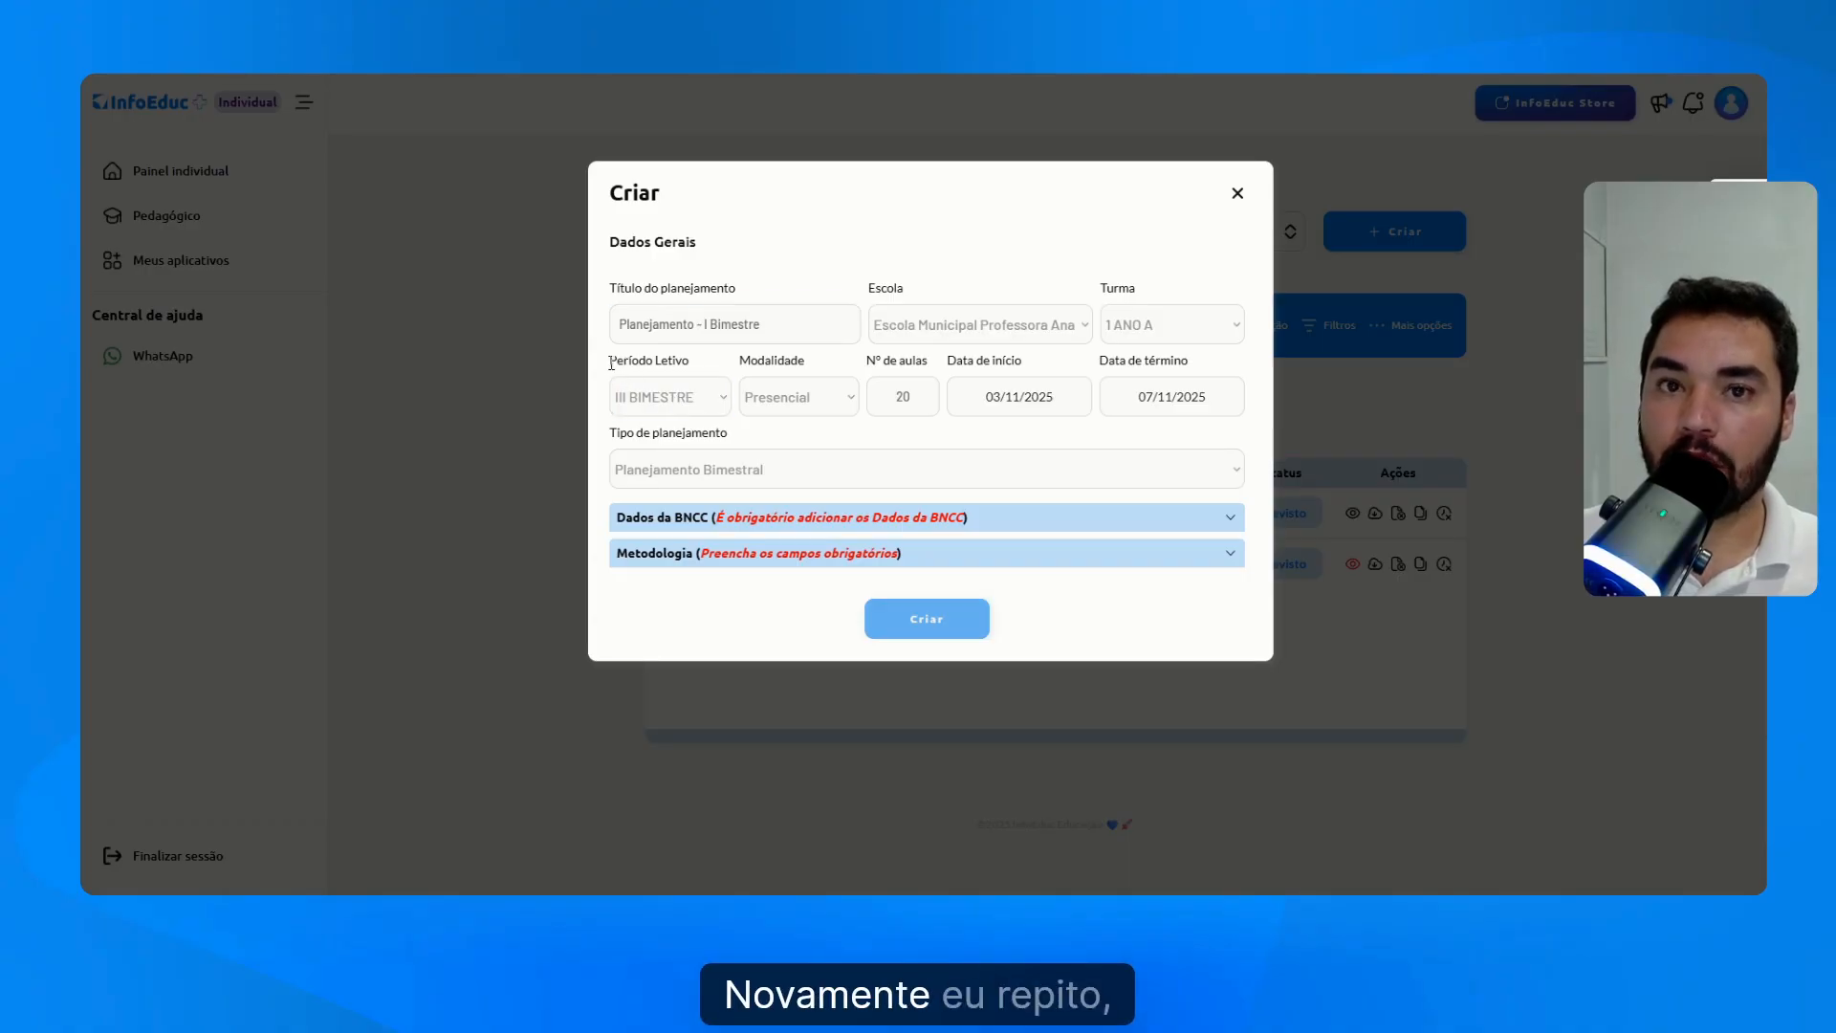
drag(612, 361, 689, 366)
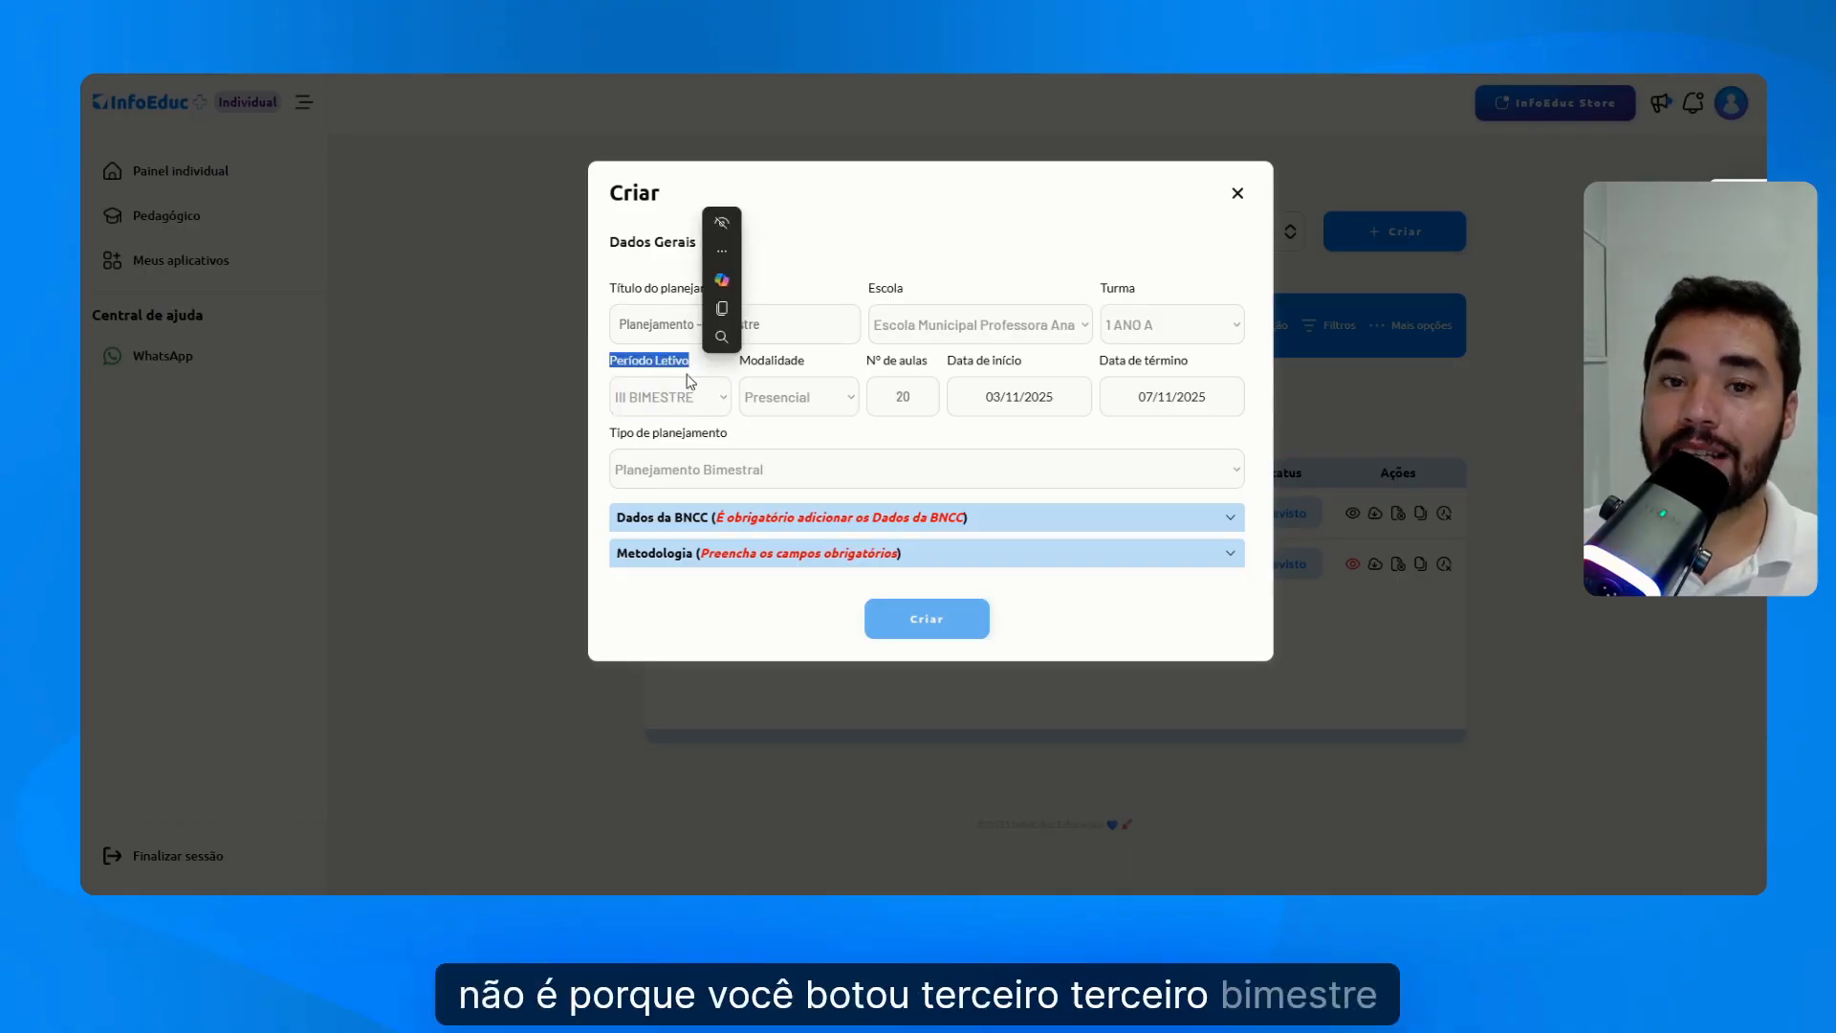
- Review the planning's general data: type, term, number of classes, and start and end dates
click(733, 462)
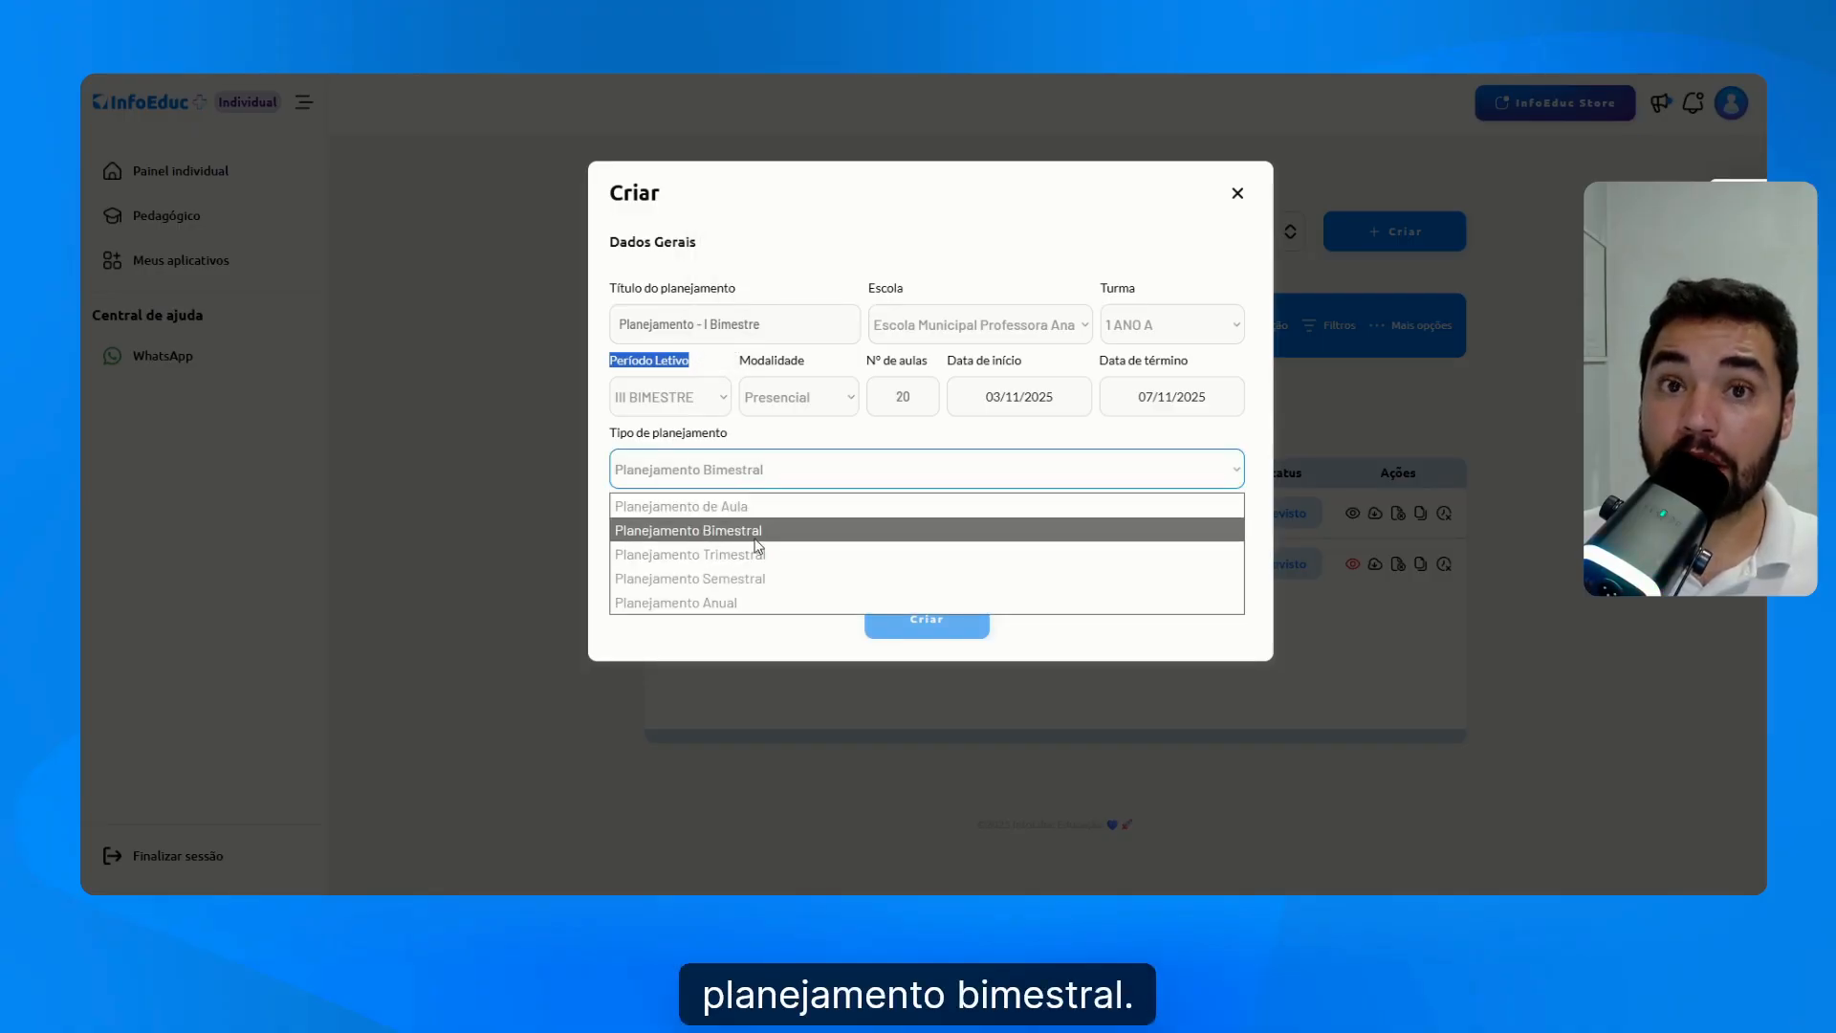
click(733, 369)
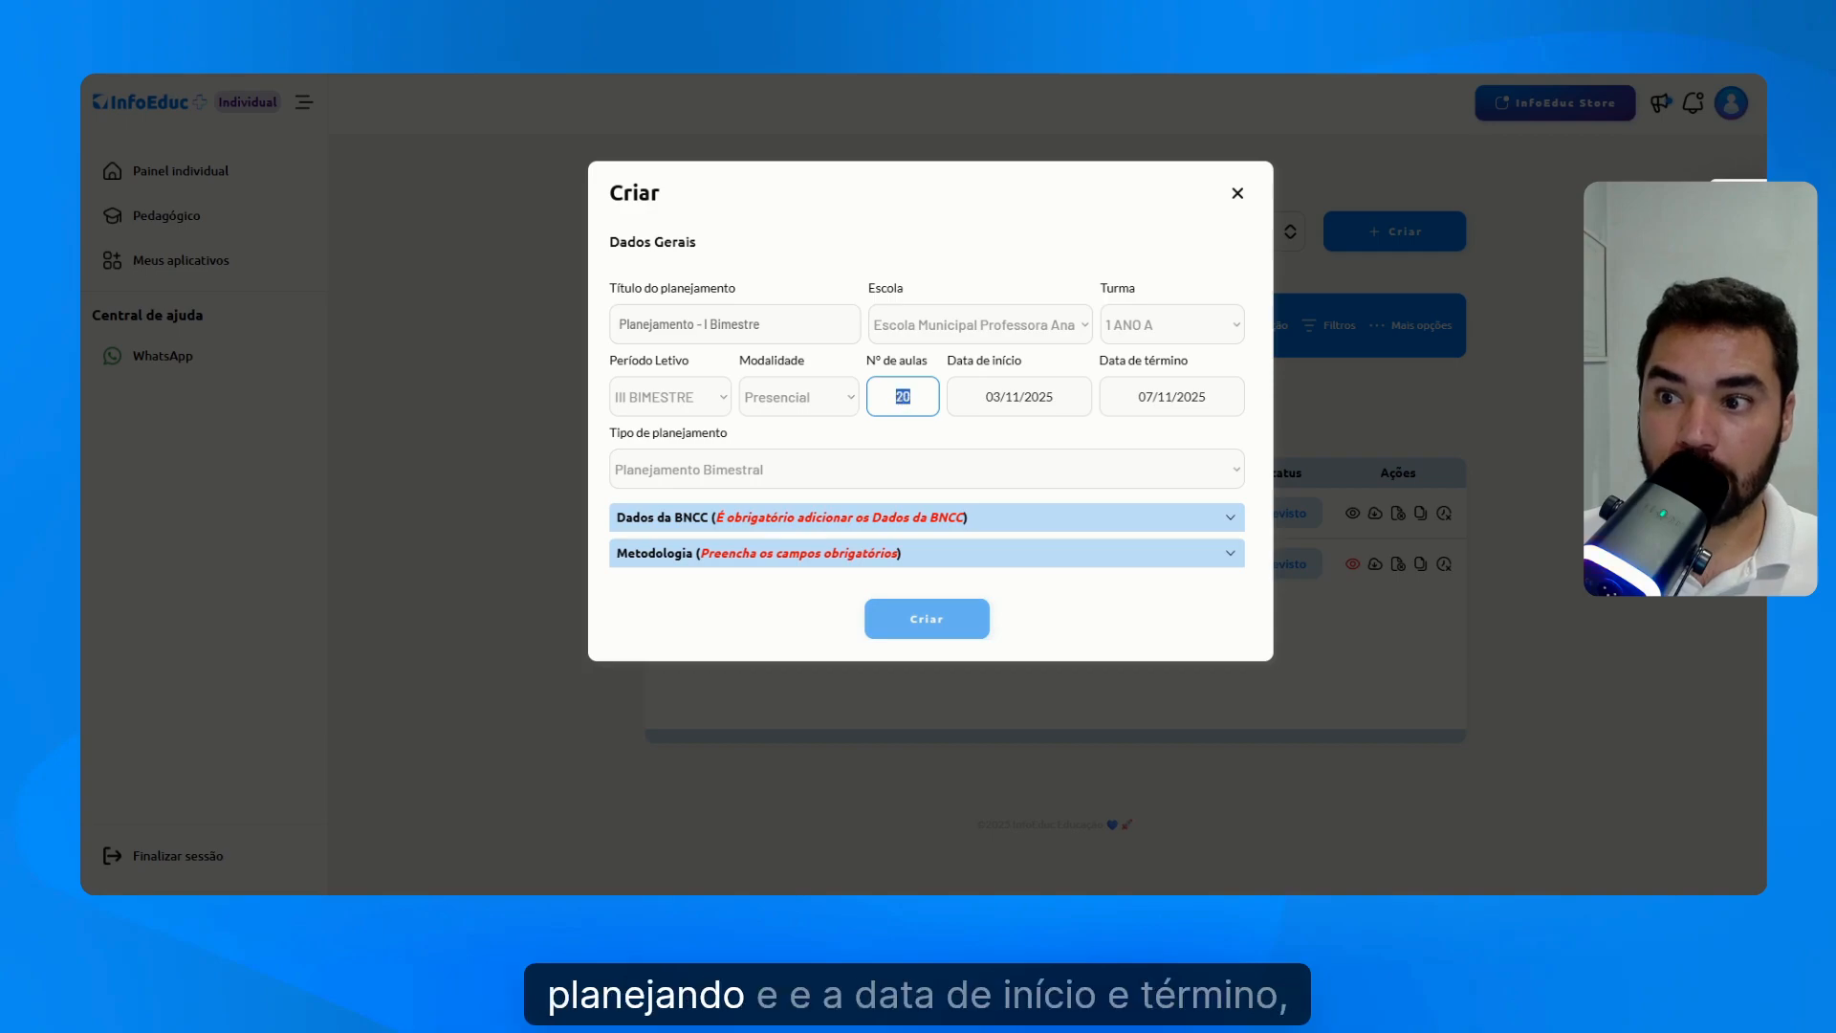
click(1022, 410)
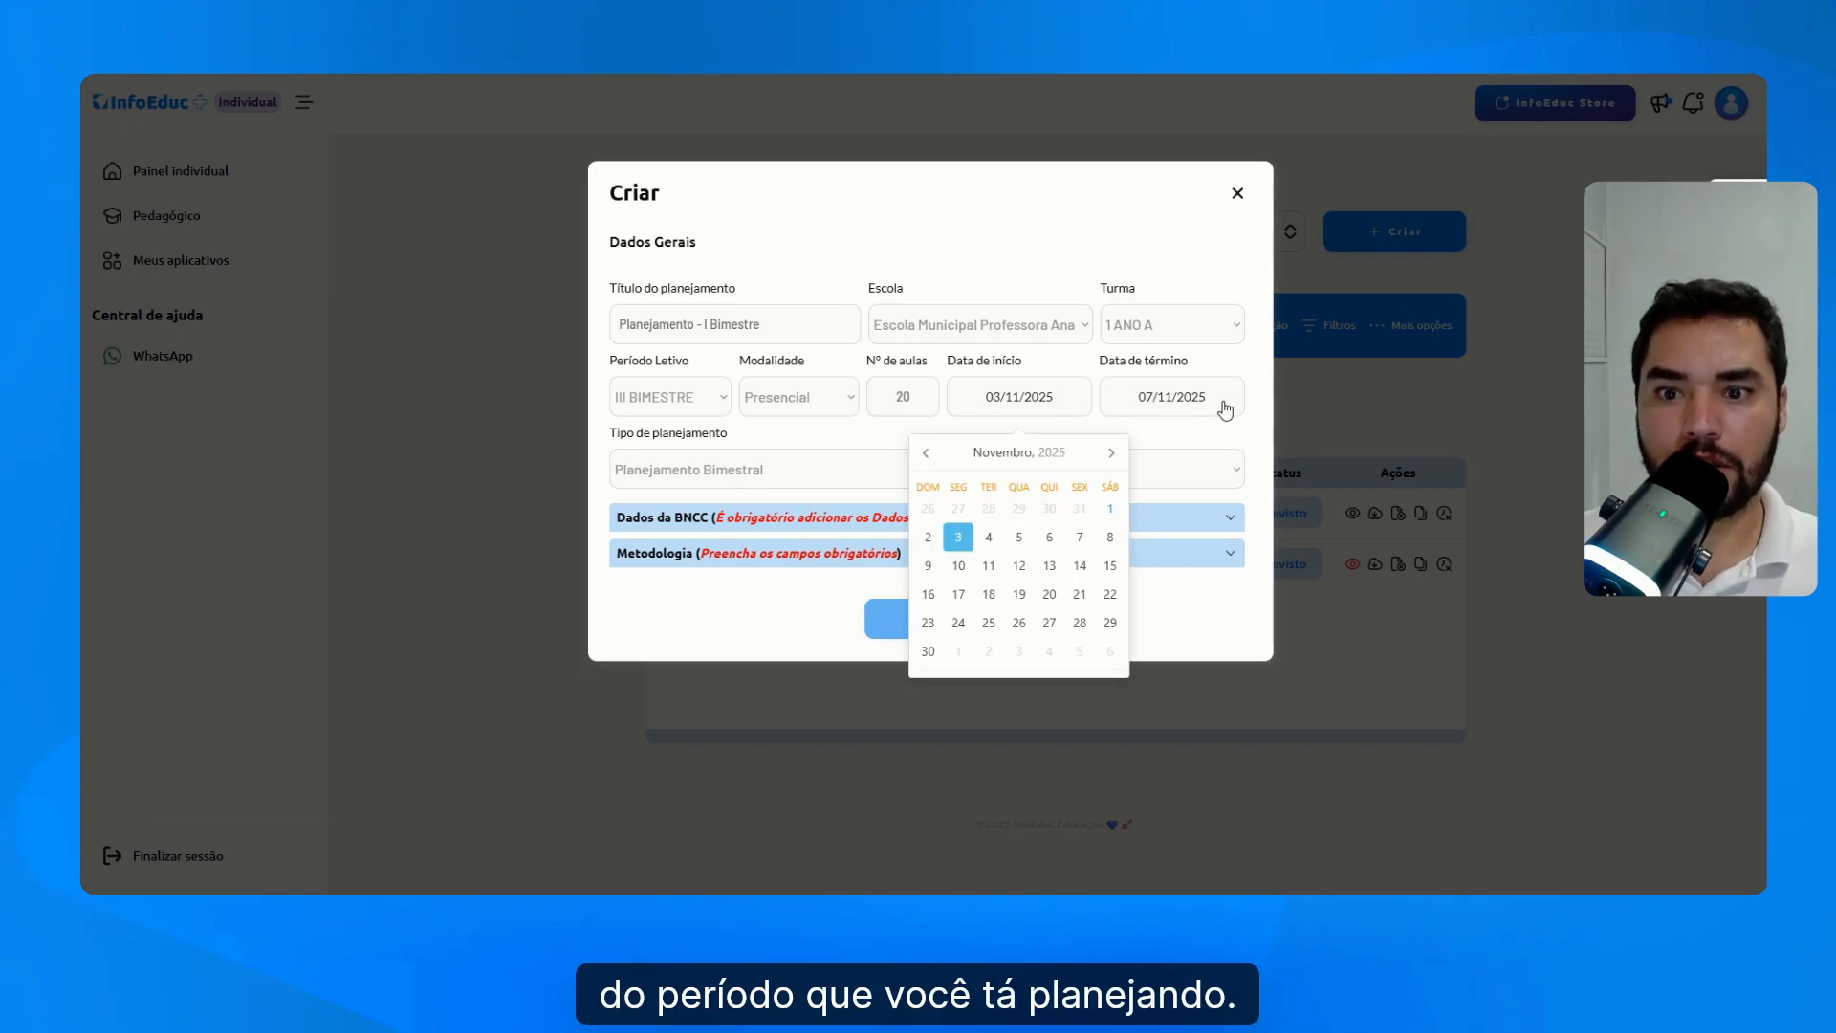
click(1192, 439)
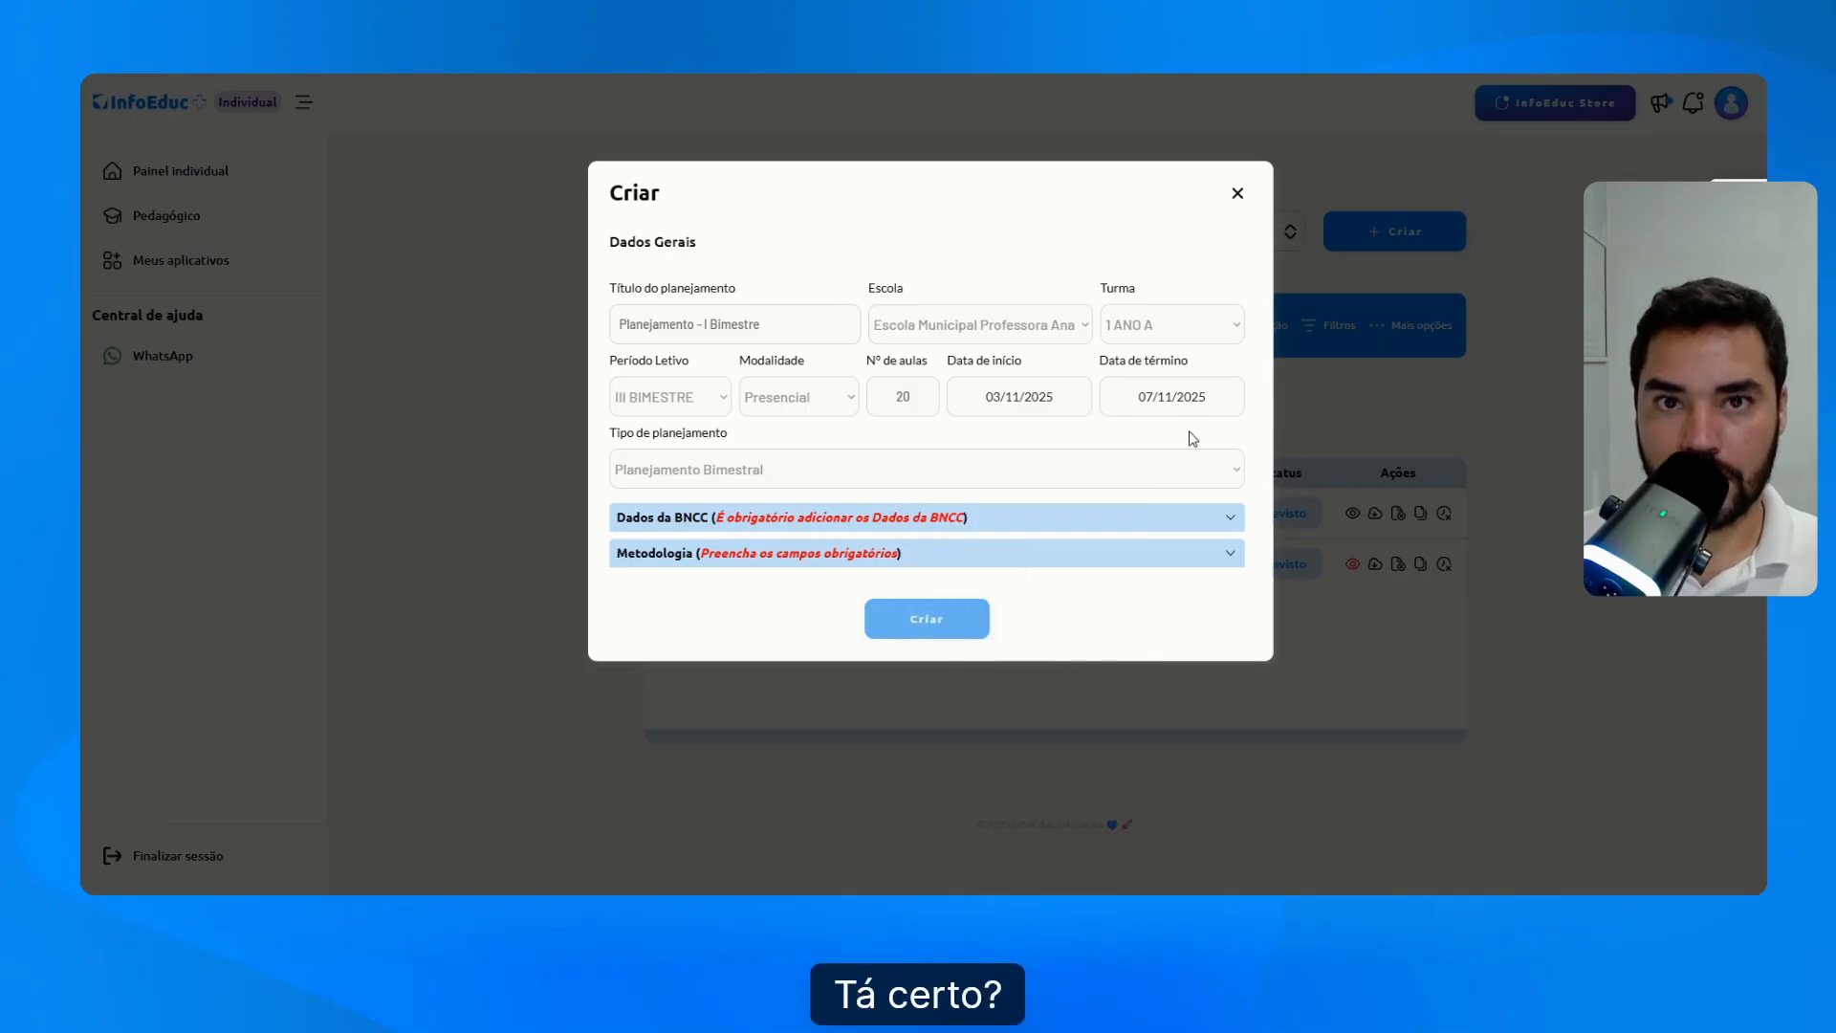
double_click(671, 359)
click(1017, 361)
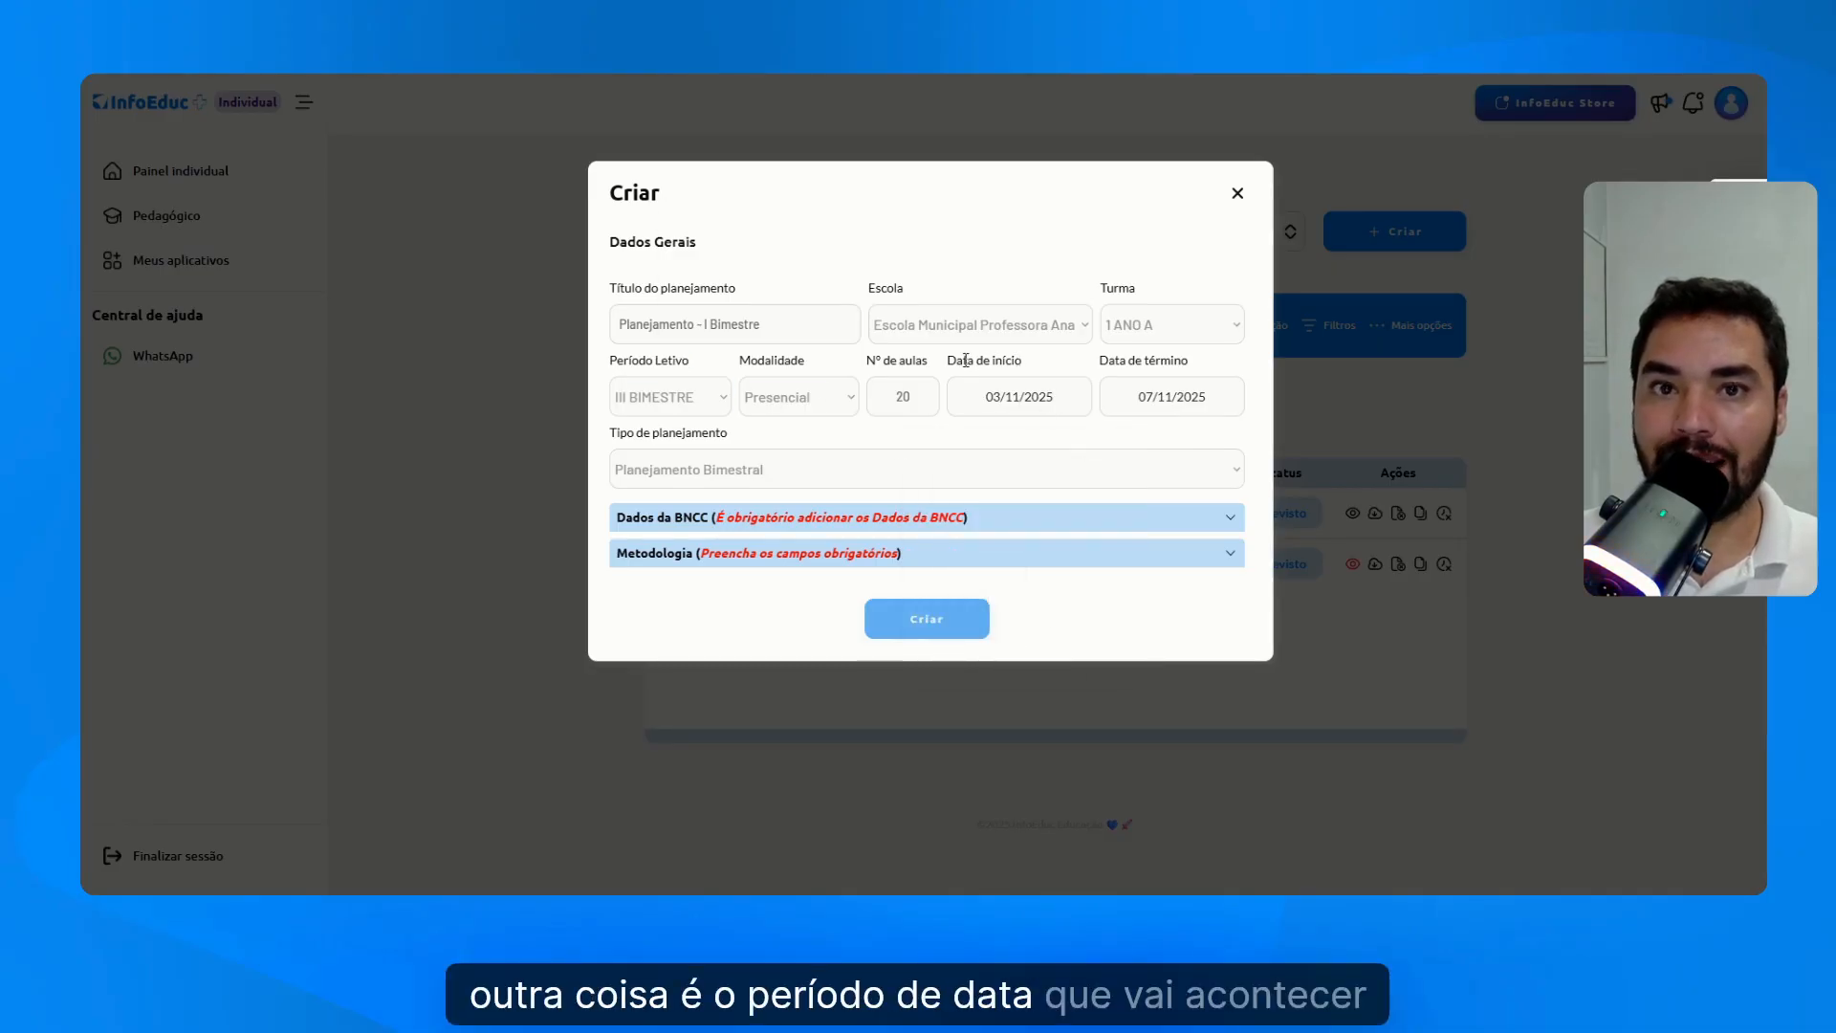
drag(966, 359, 1020, 360)
click(1018, 360)
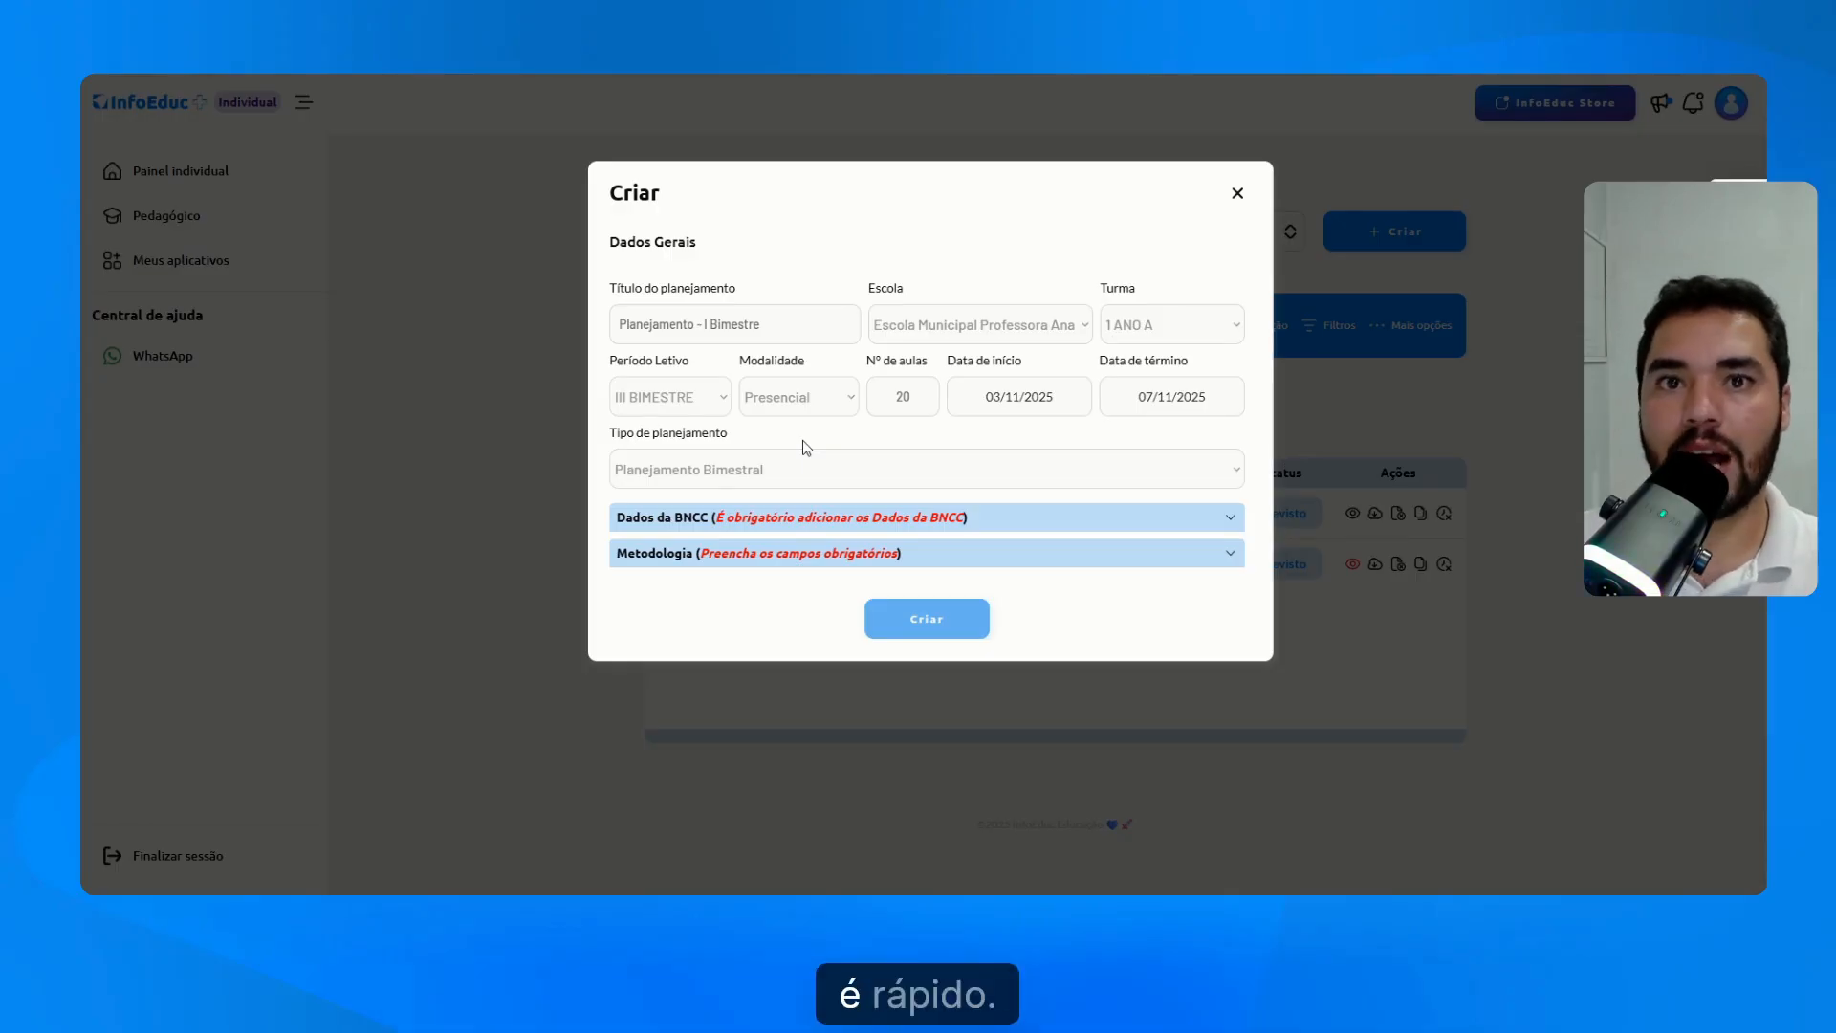
- Expand the mandatory Dados da BNCC section of the planning form
click(844, 513)
scroll(846, 492, down, 3)
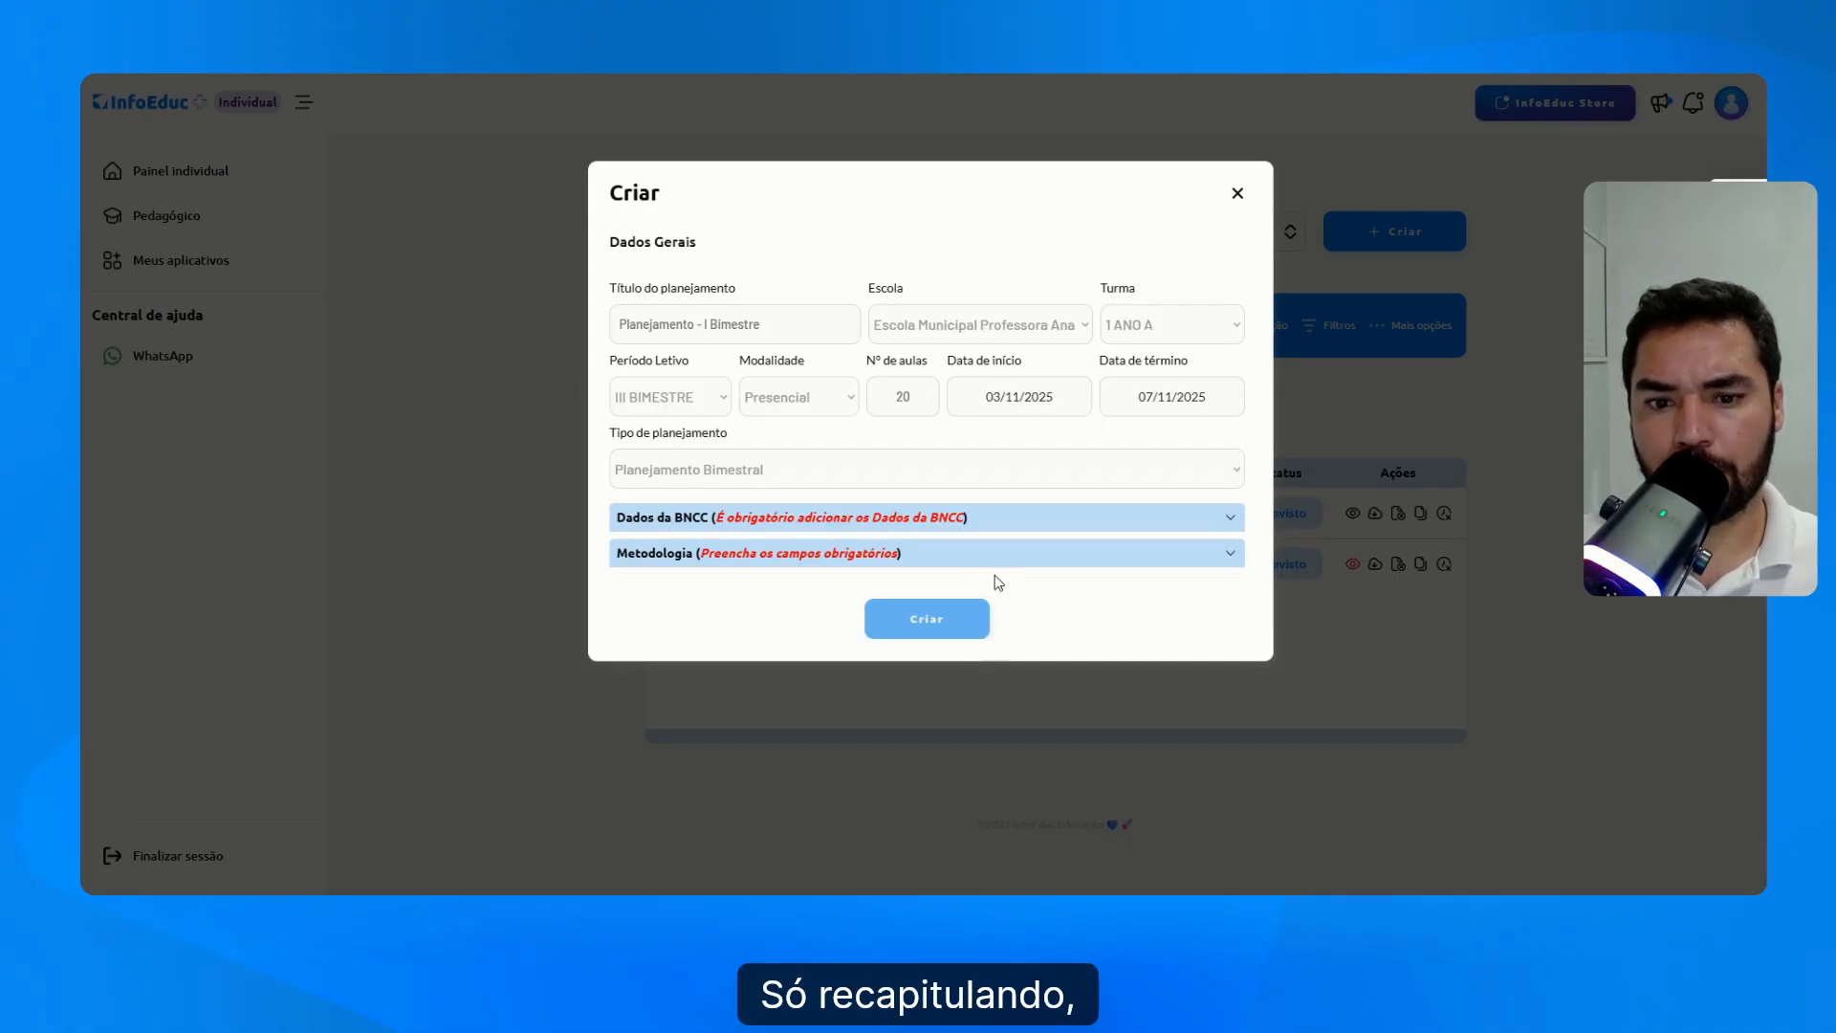
click(682, 521)
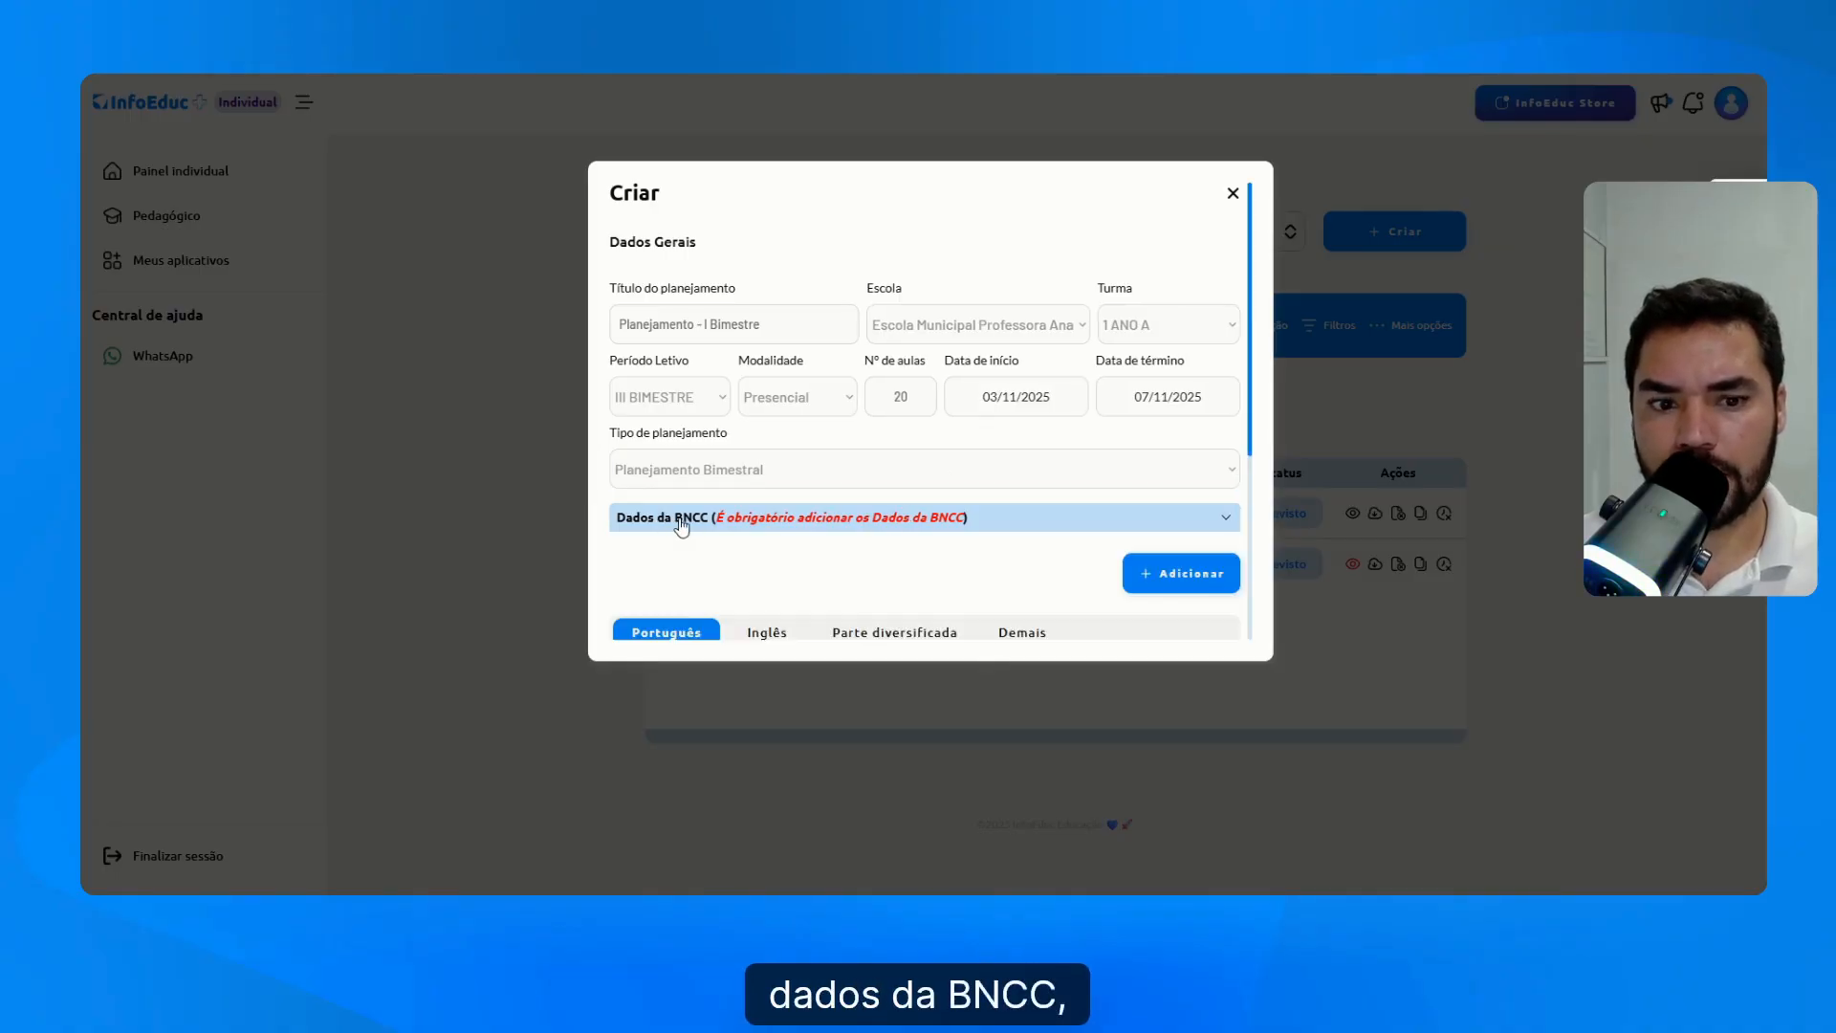
scroll(818, 382, down, 3)
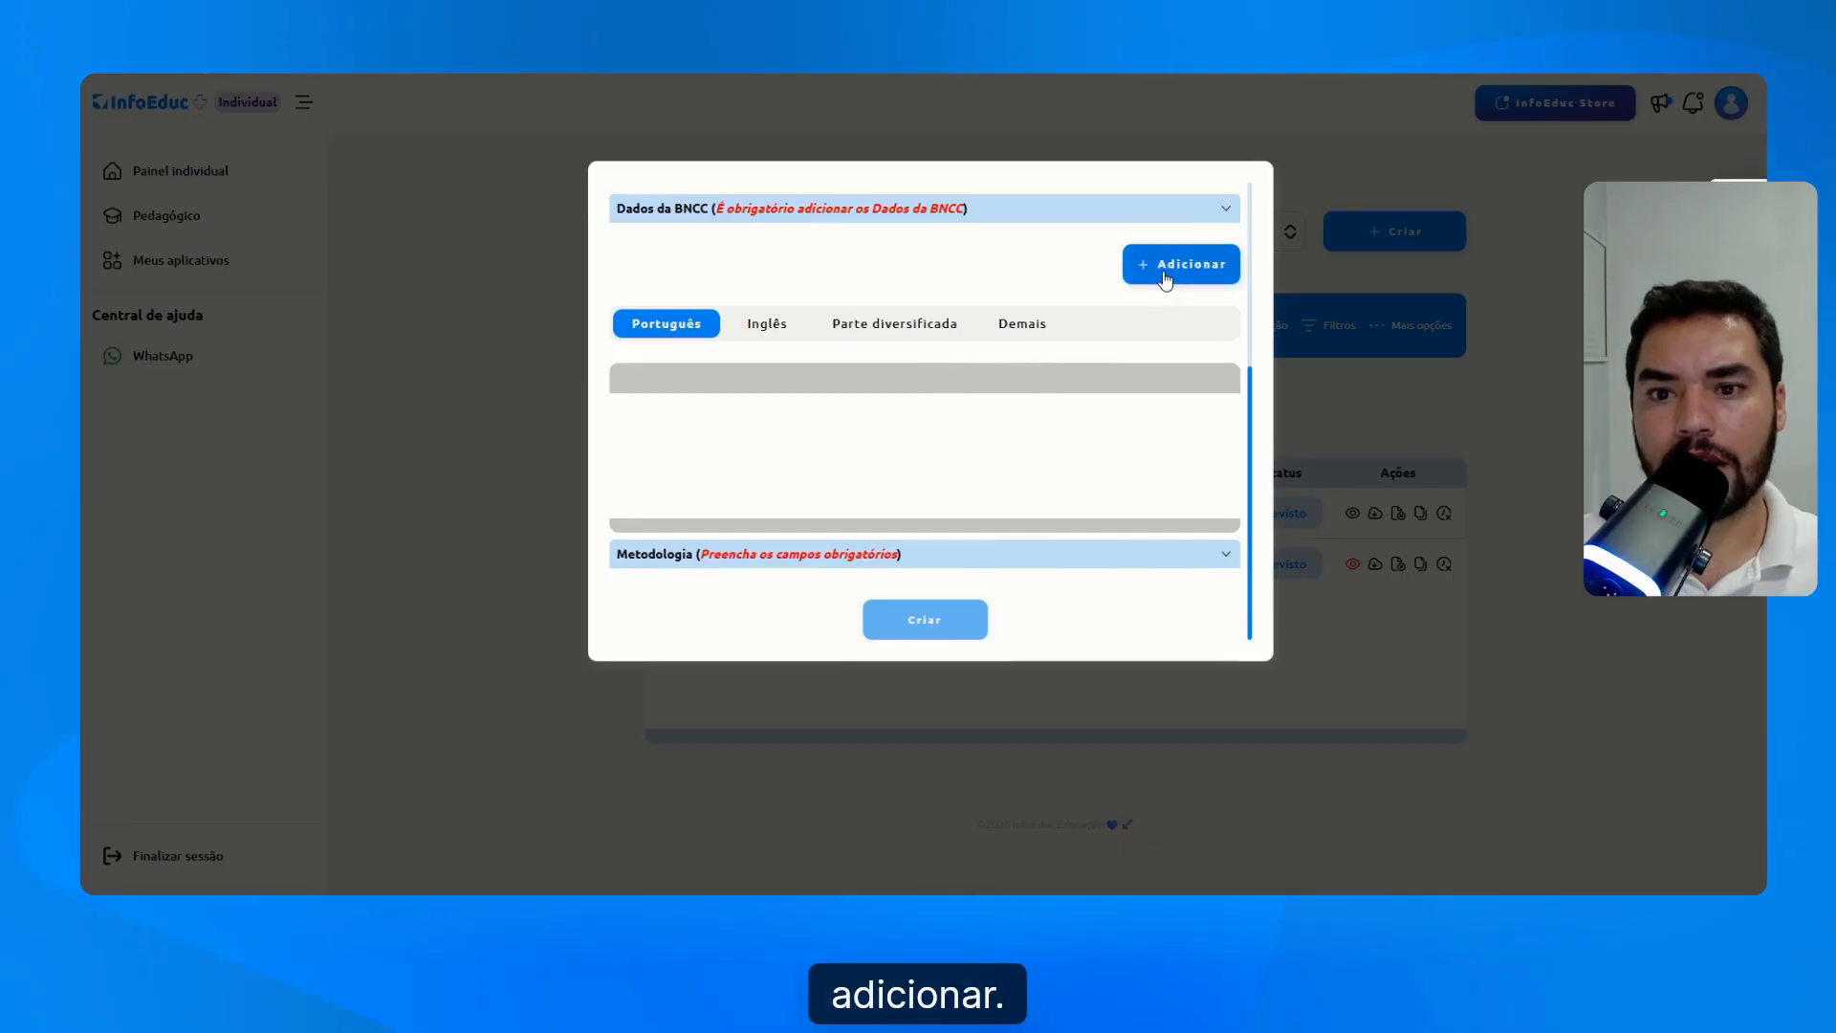
- Compare the BNCC entry fields for Lin. Portuguesa and GEOGRAFIA, and close the entry without adding it
click(1162, 287)
click(784, 354)
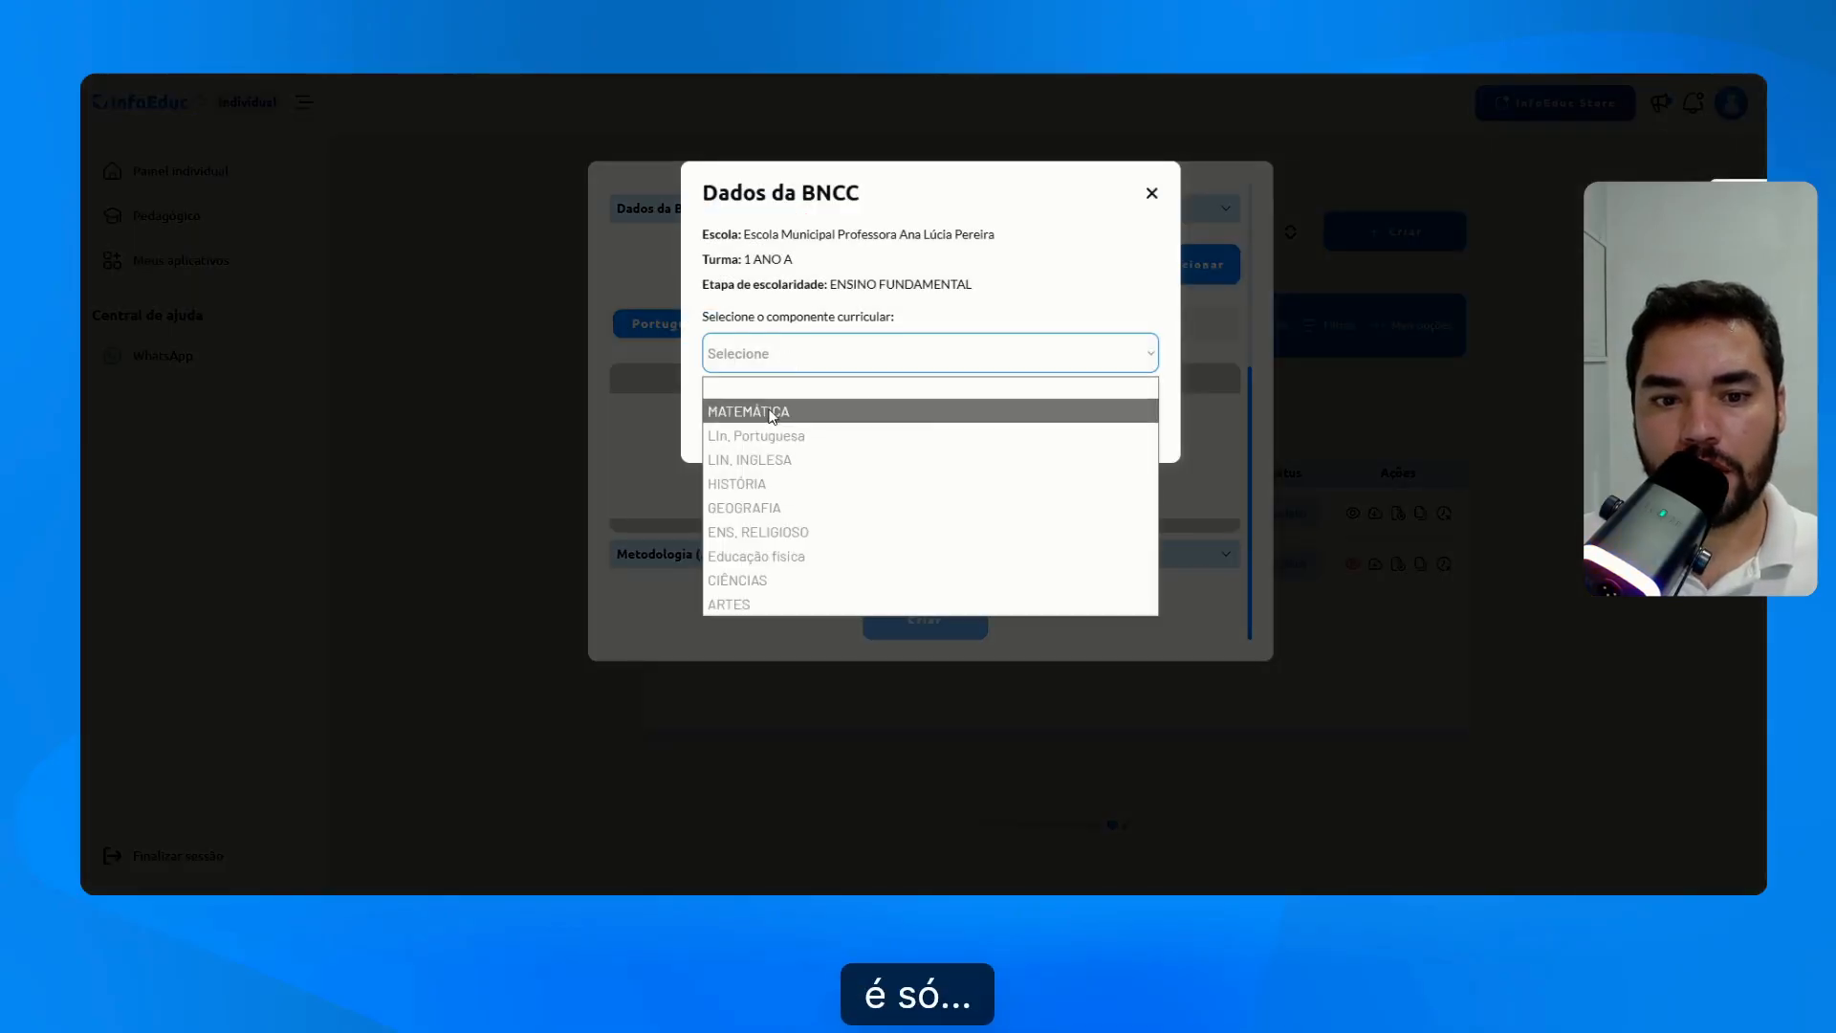
click(794, 435)
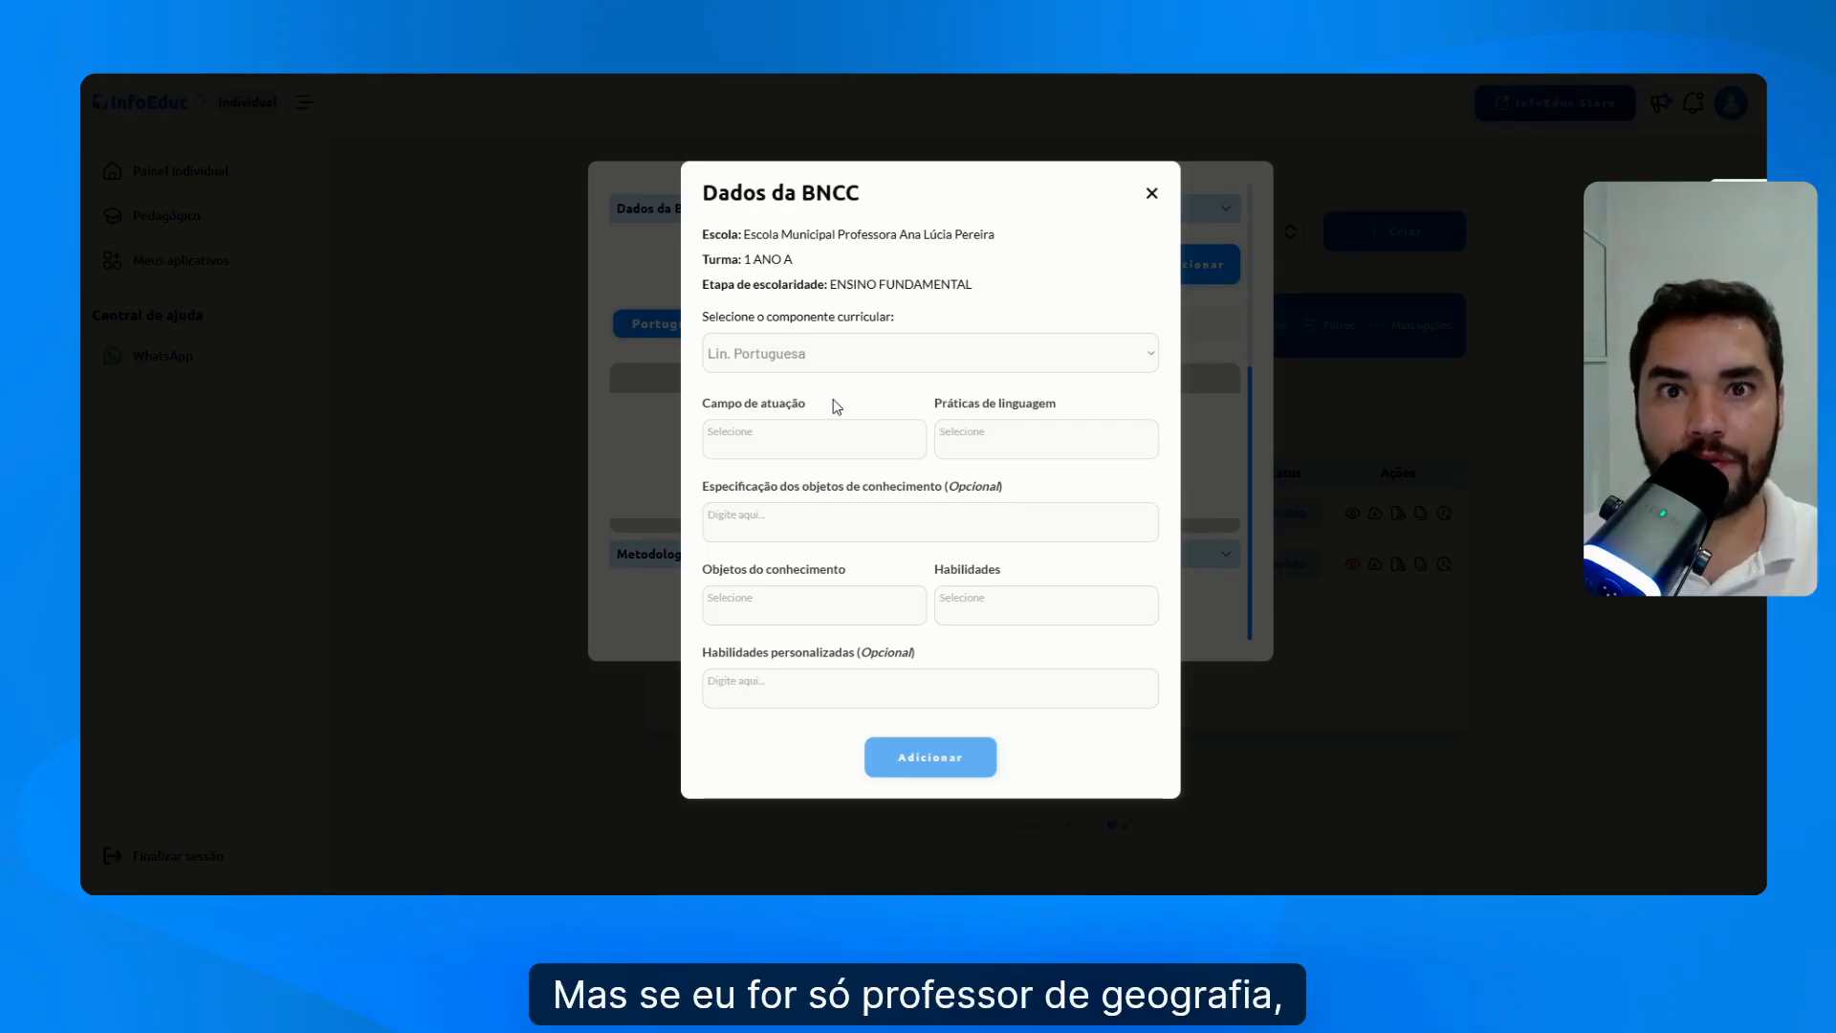
click(819, 368)
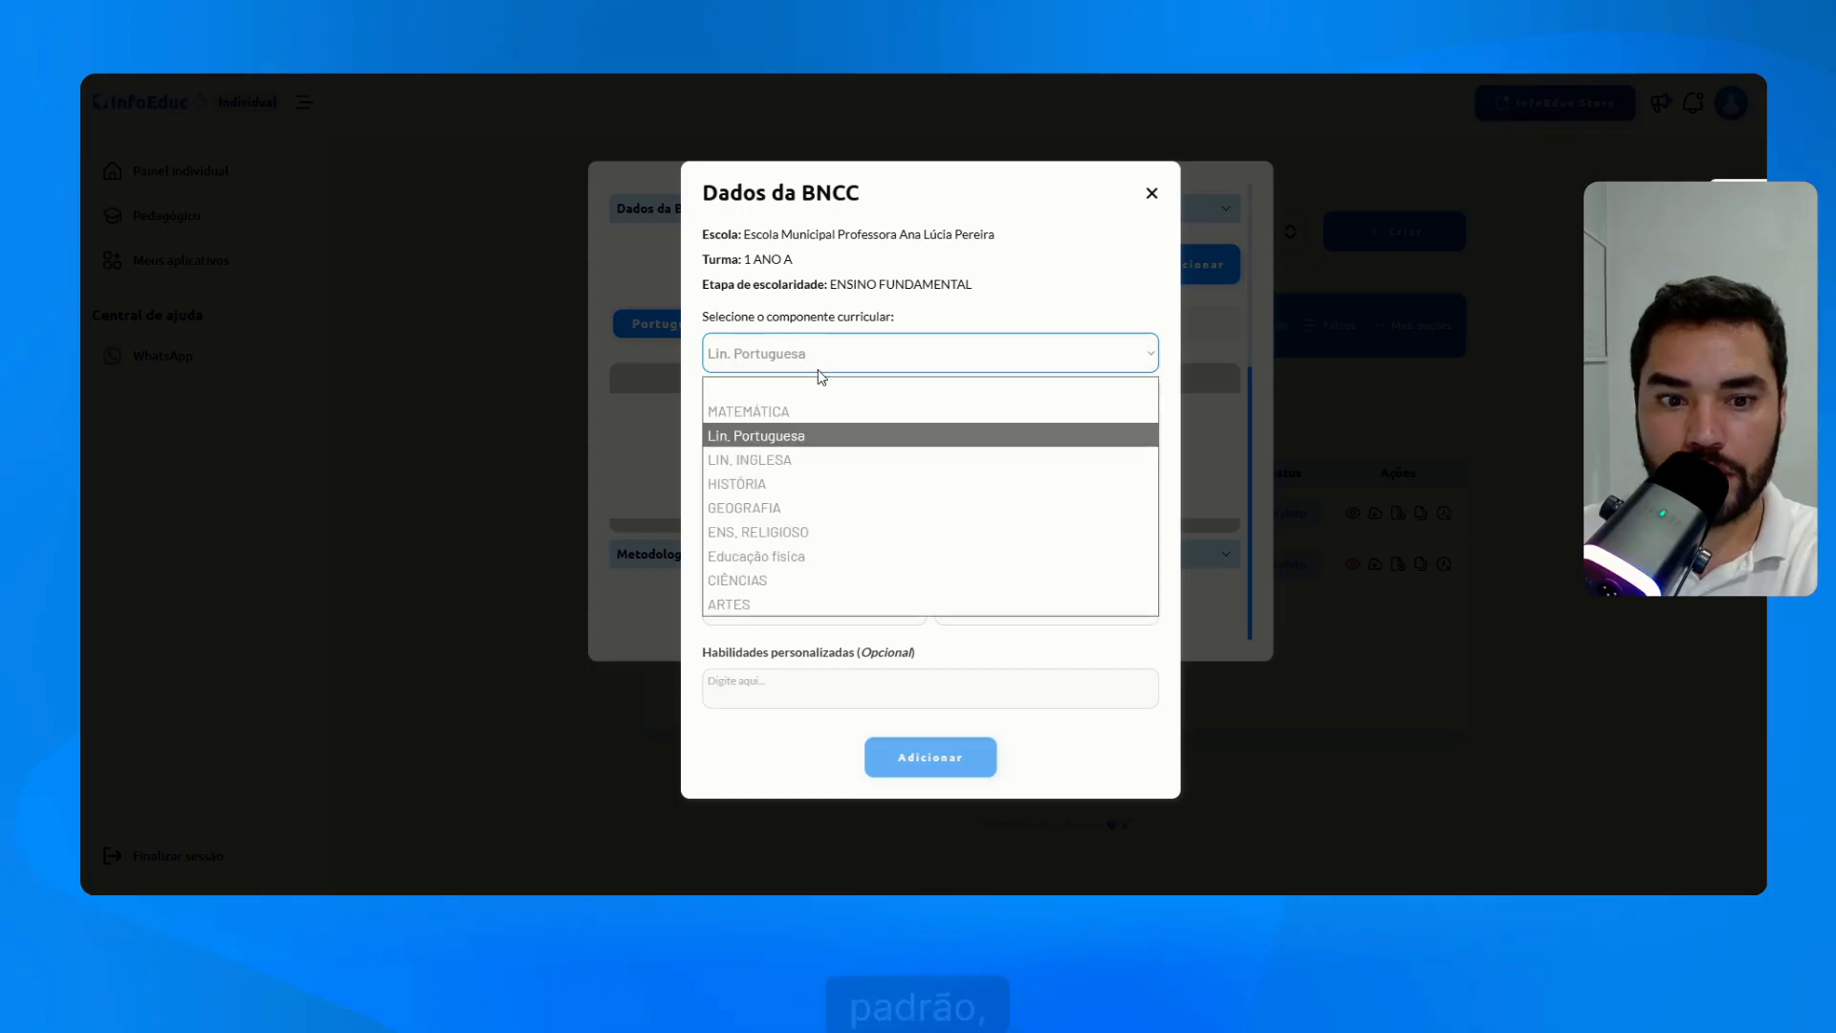
click(787, 507)
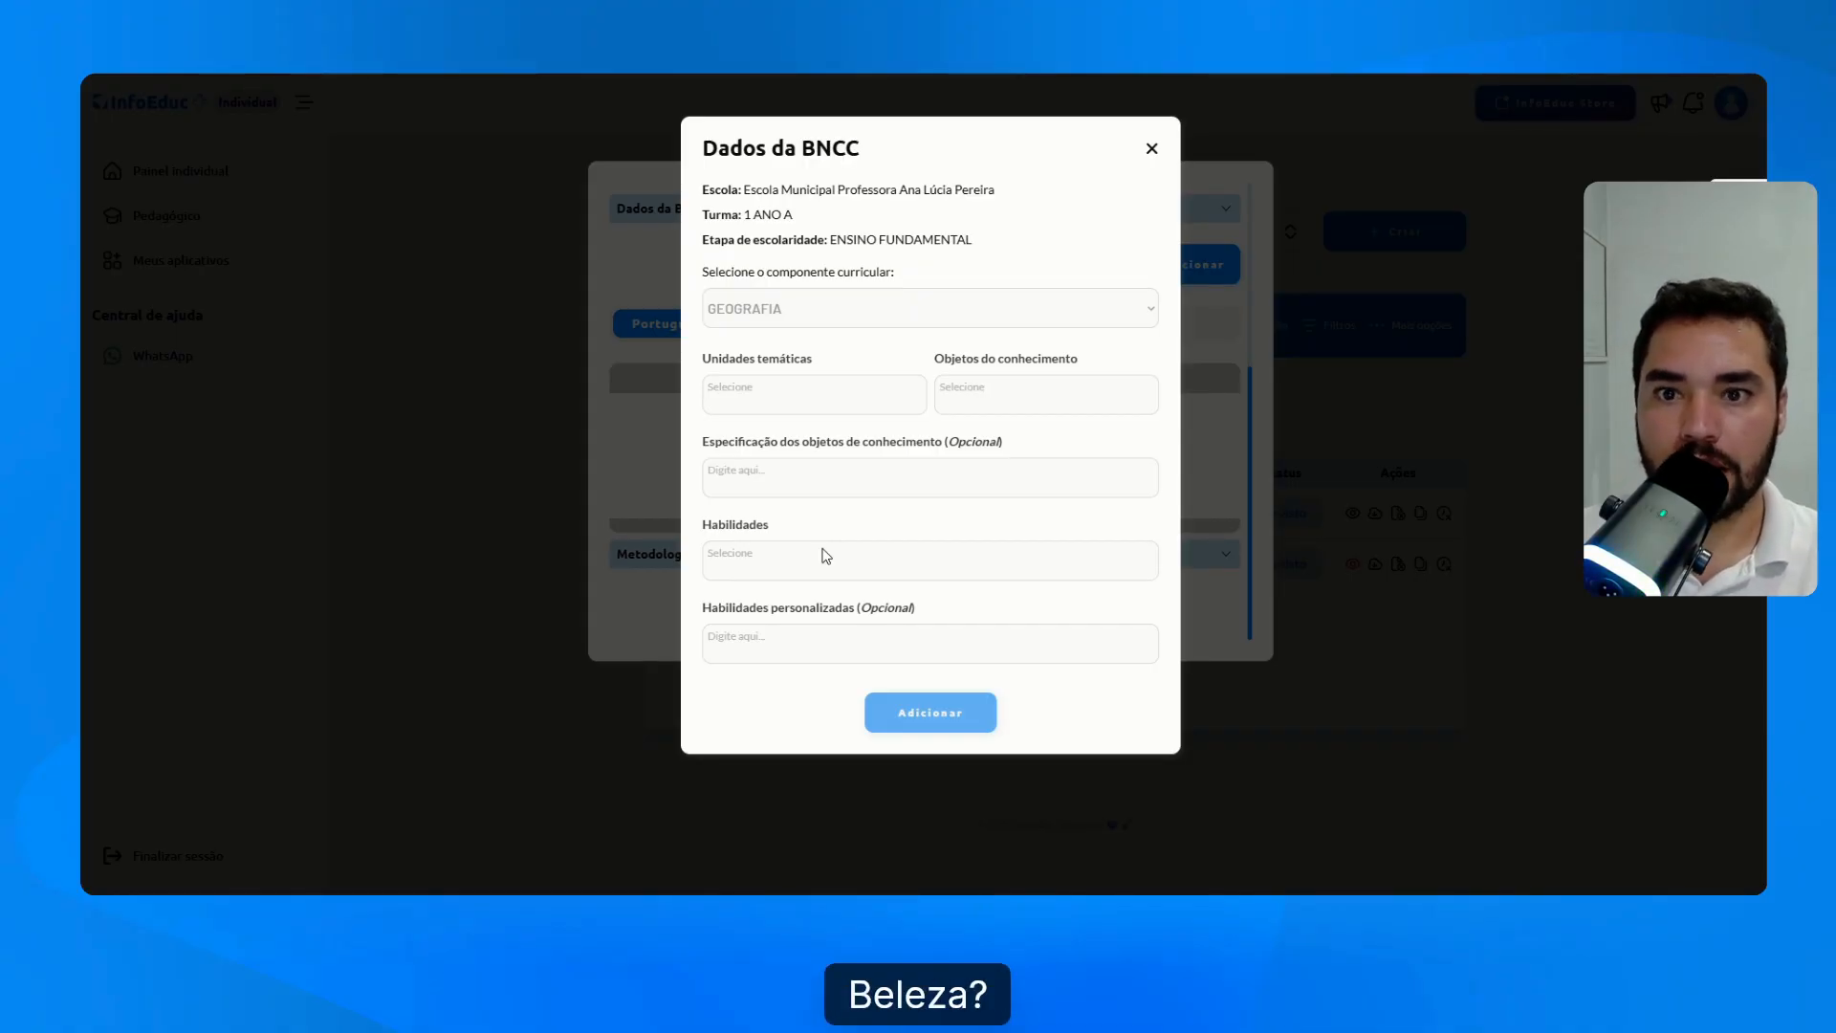
click(1151, 149)
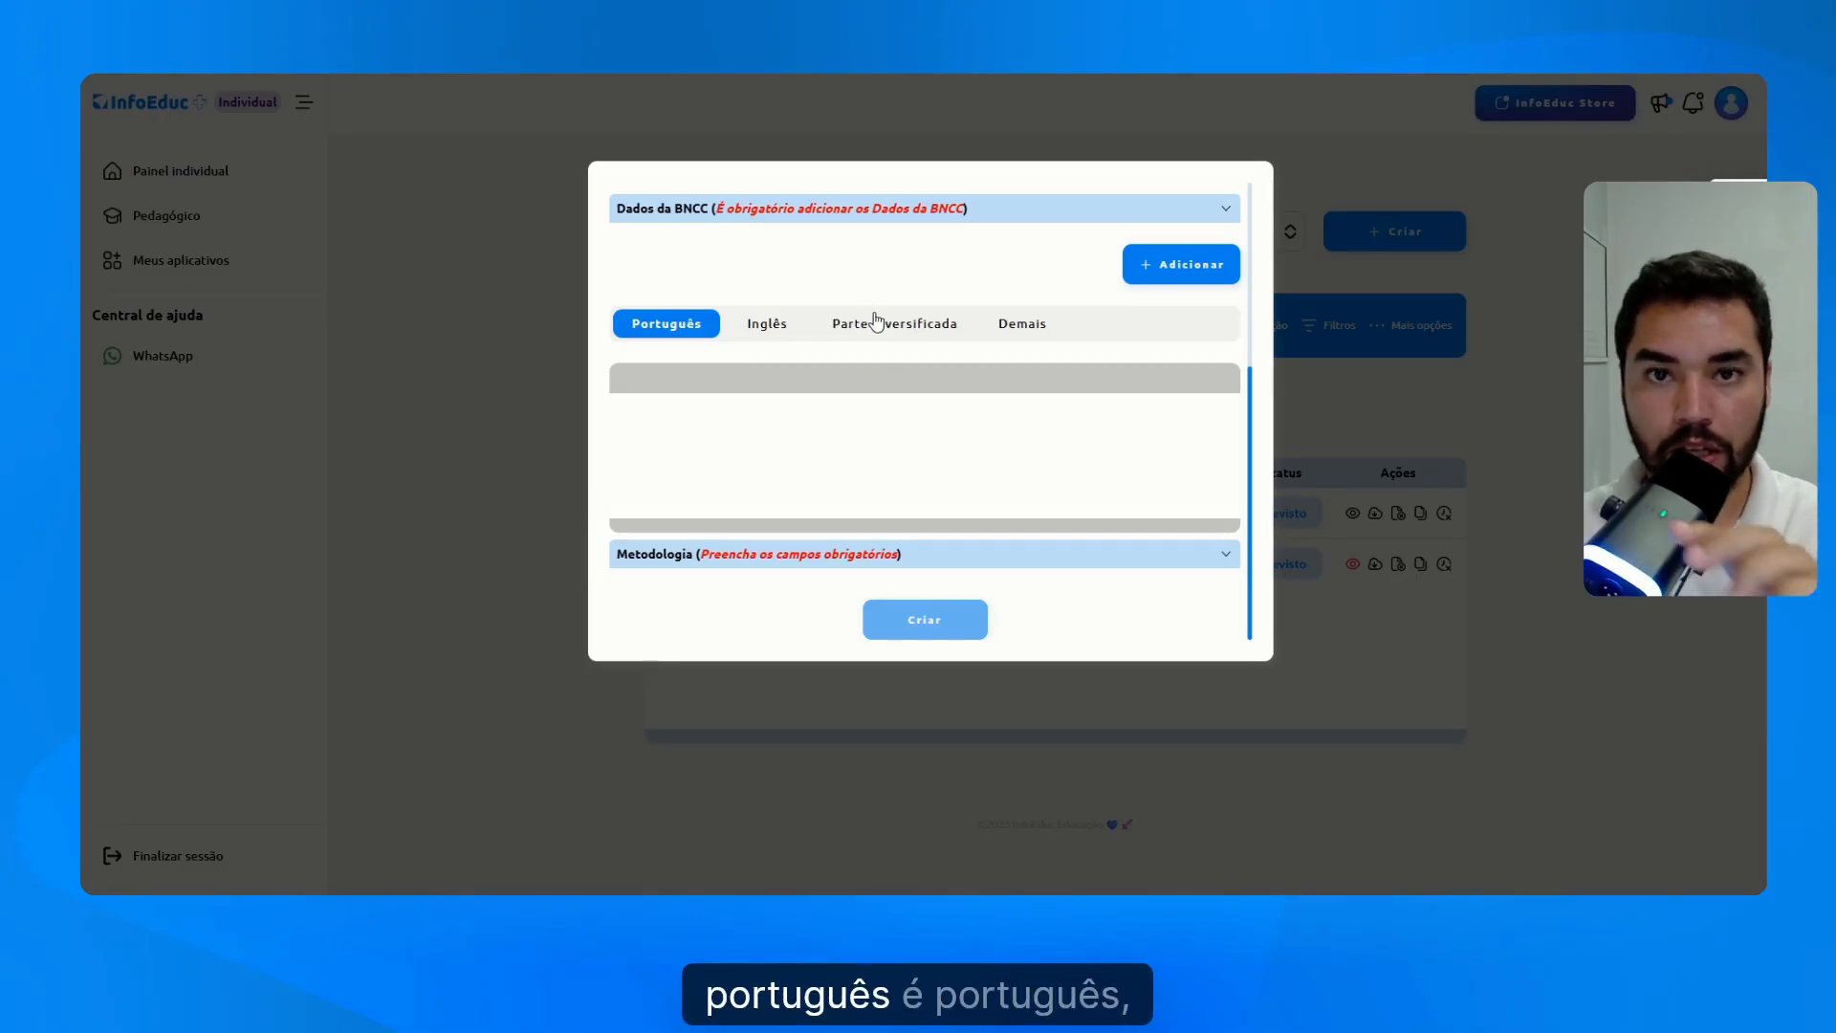
- Start a new BNCC data entry with GEOGRAFIA as the curricular component
click(1183, 263)
click(799, 358)
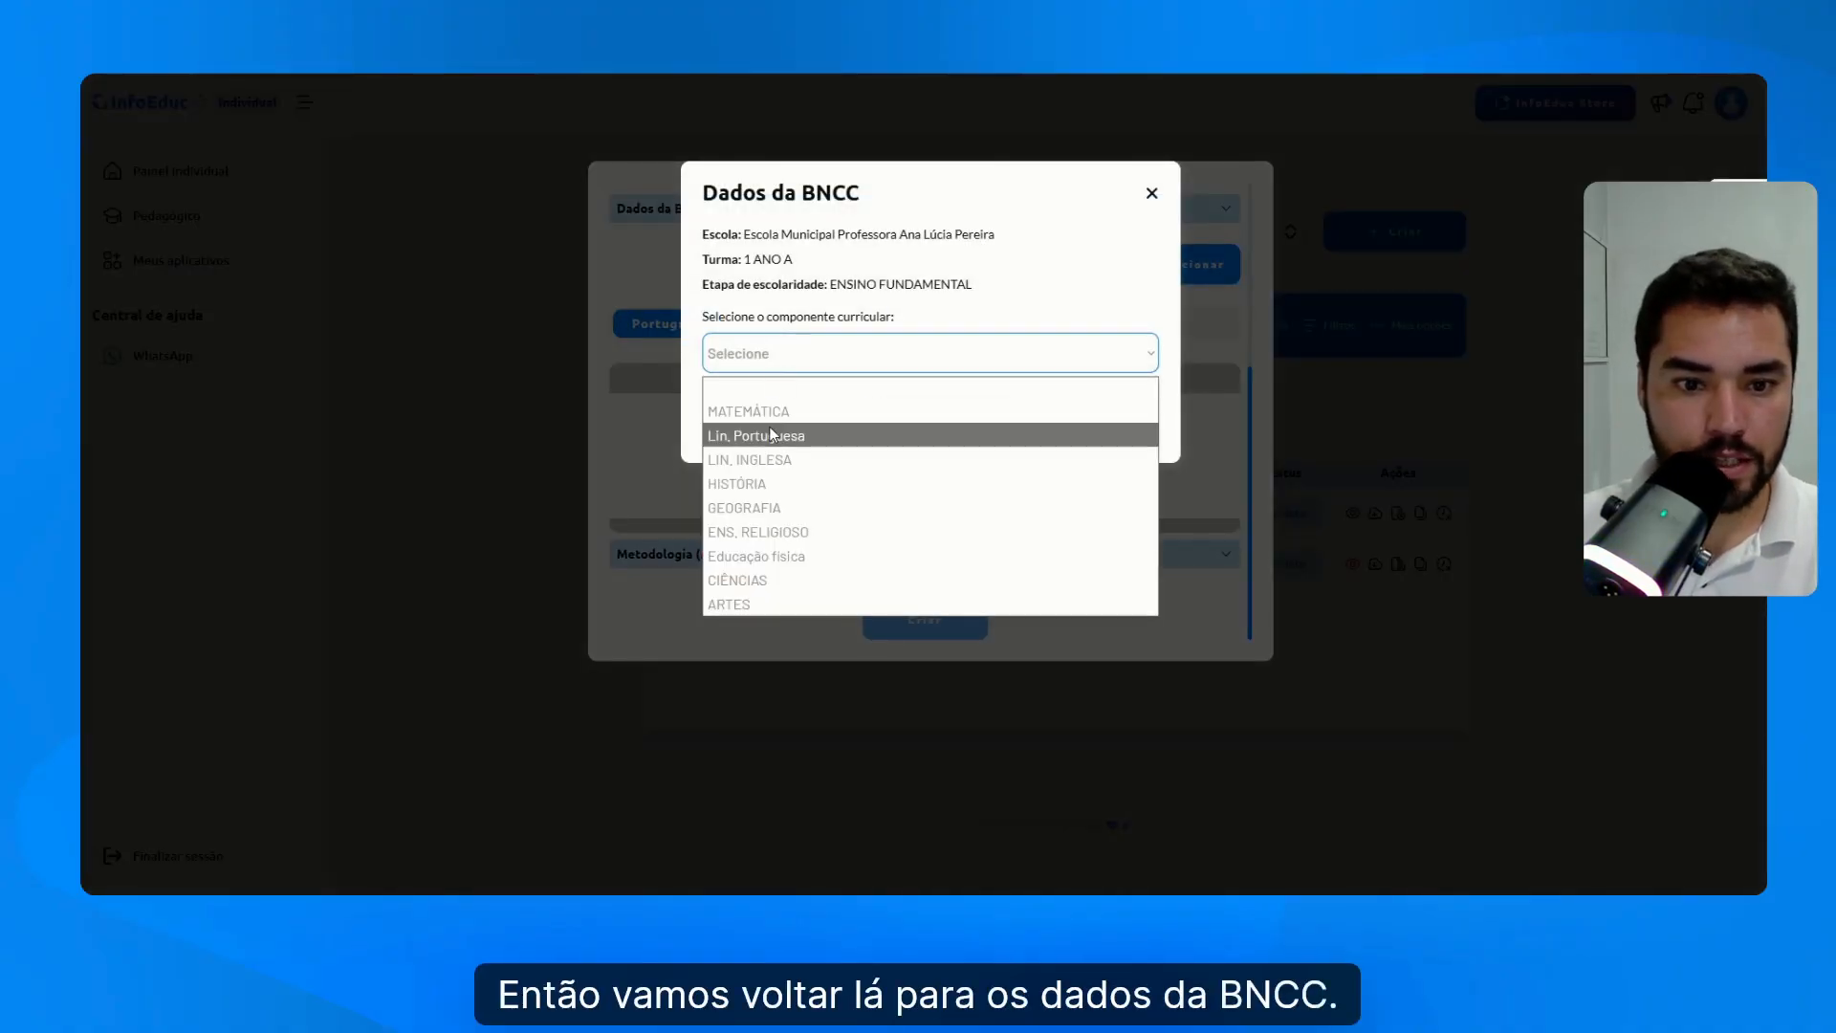
click(774, 507)
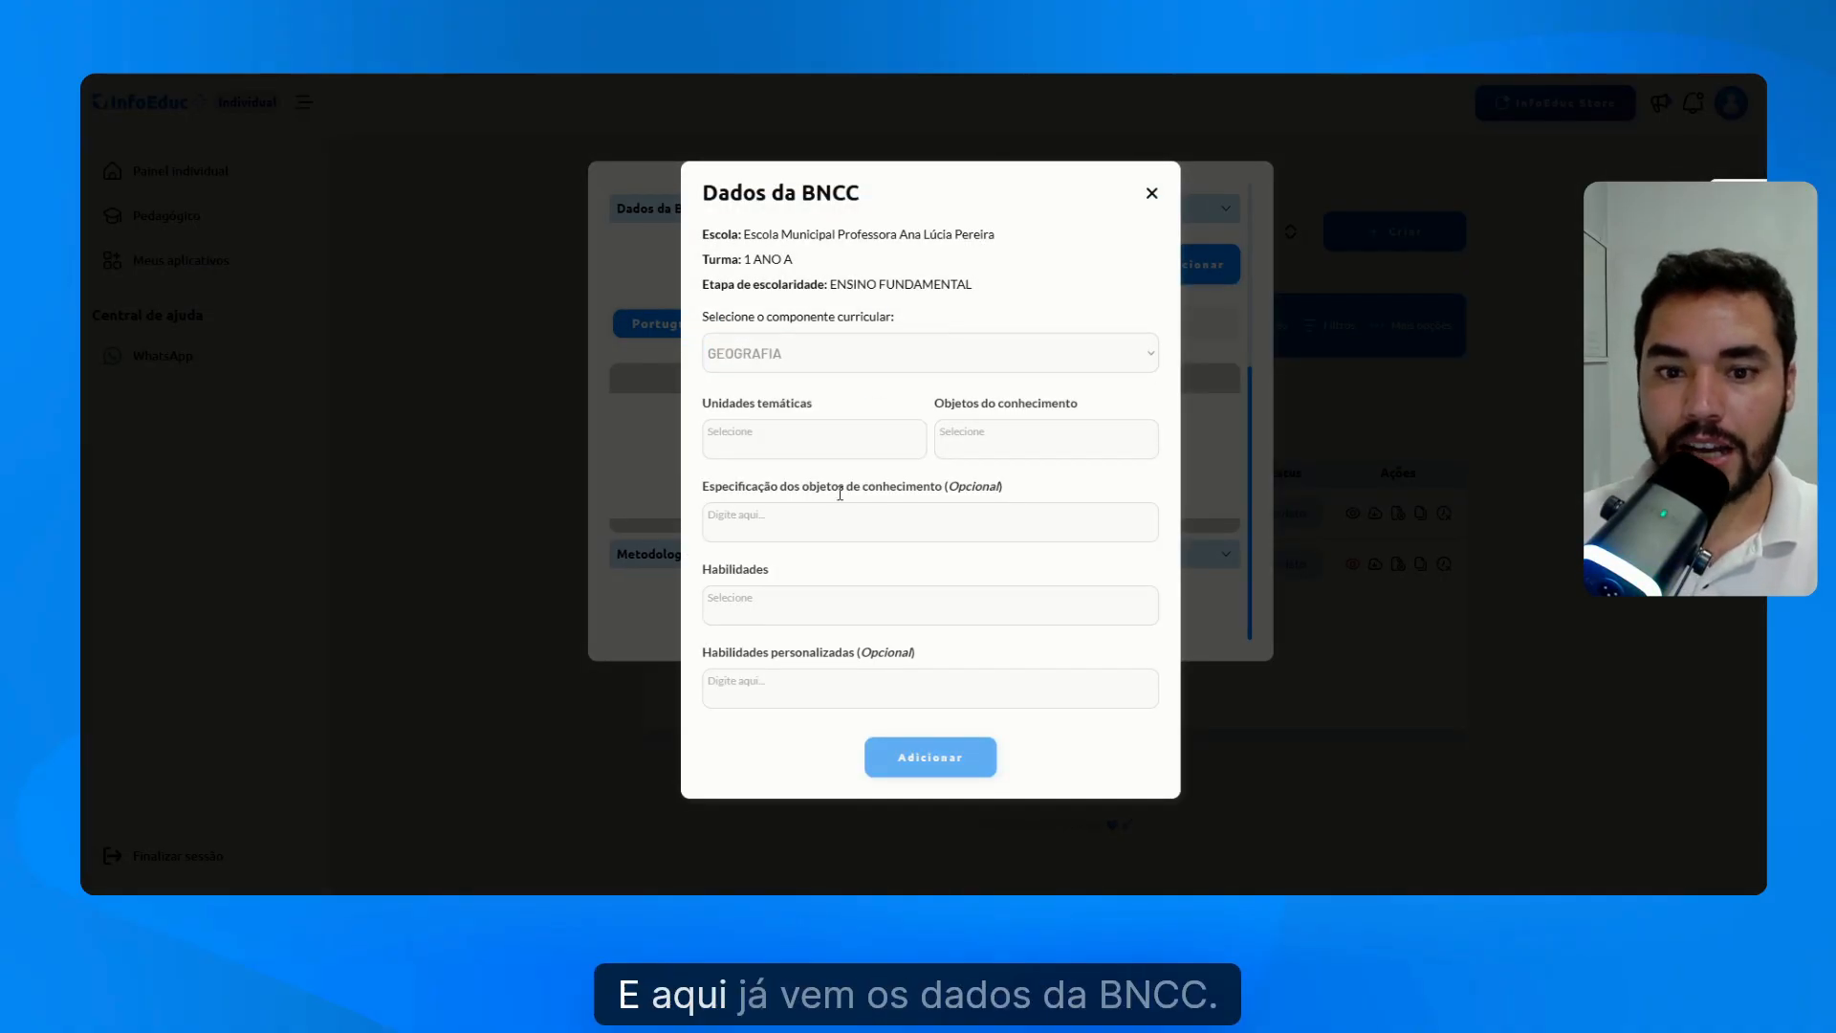
- Set the thematic unit to Conexões e escalas and the knowledge object to Ciclos naturais e a vida cotidiana
click(747, 442)
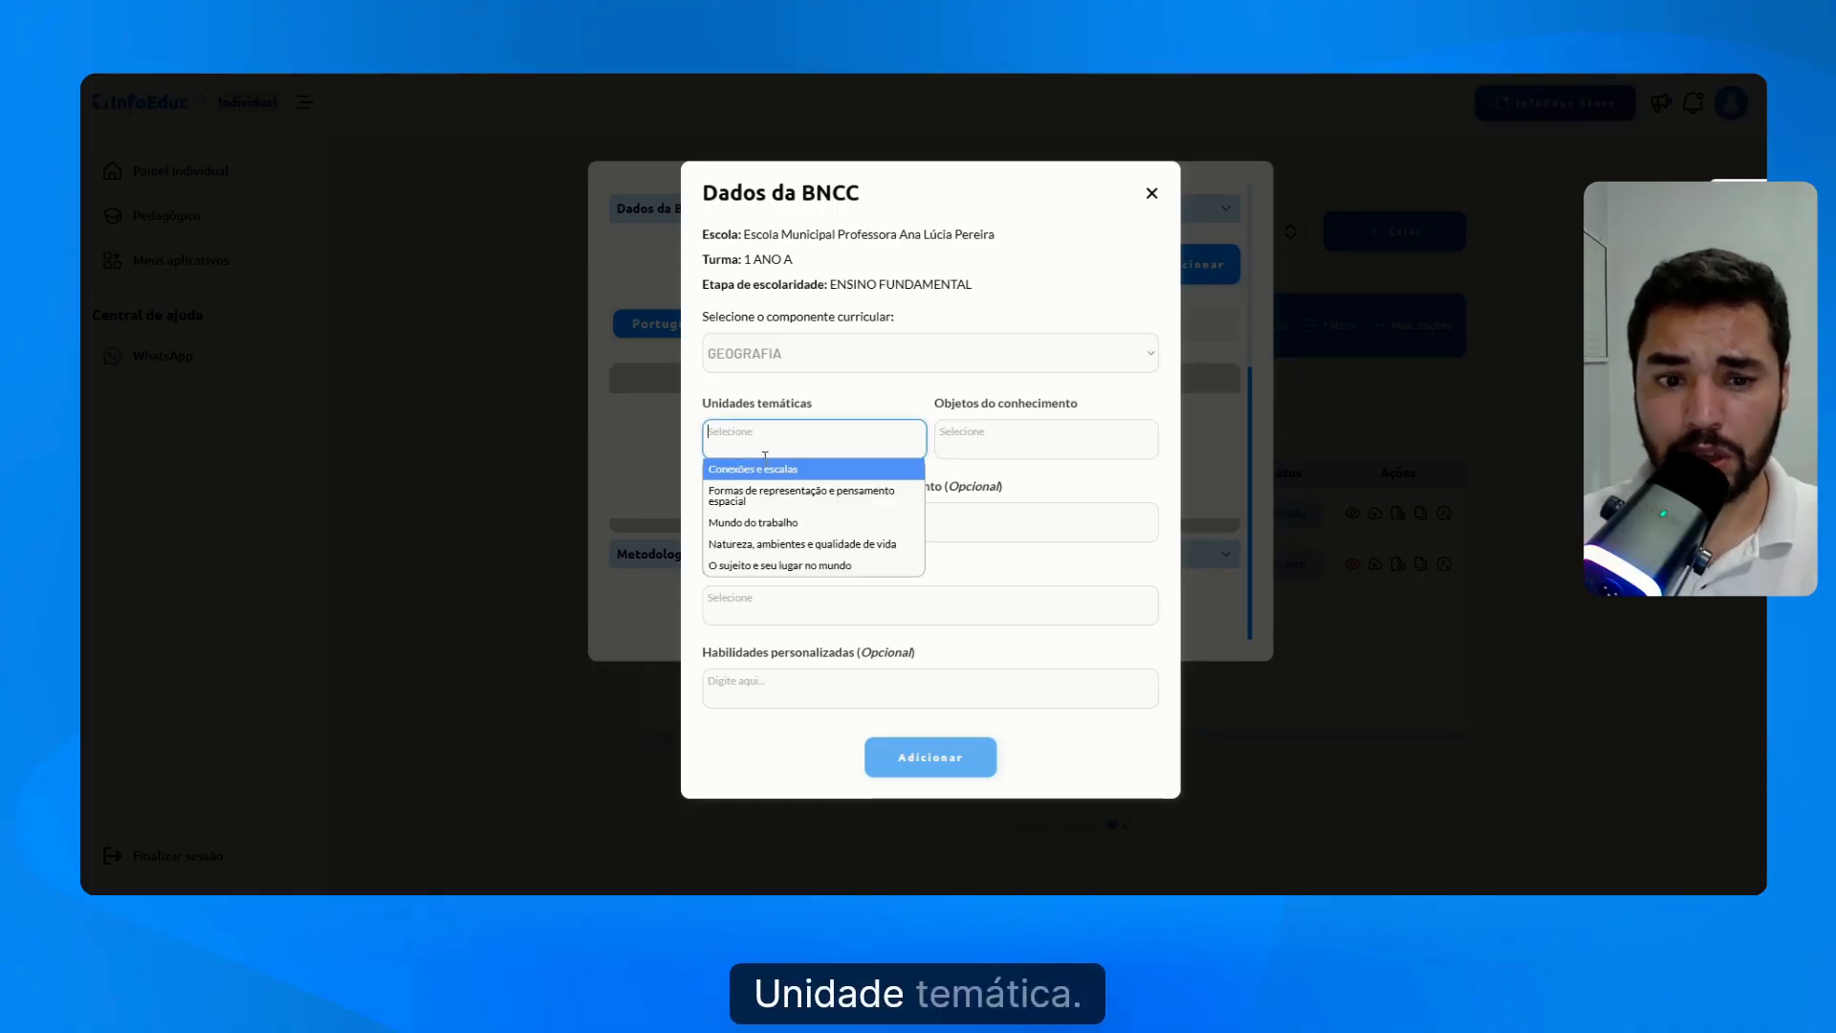
click(770, 469)
click(982, 443)
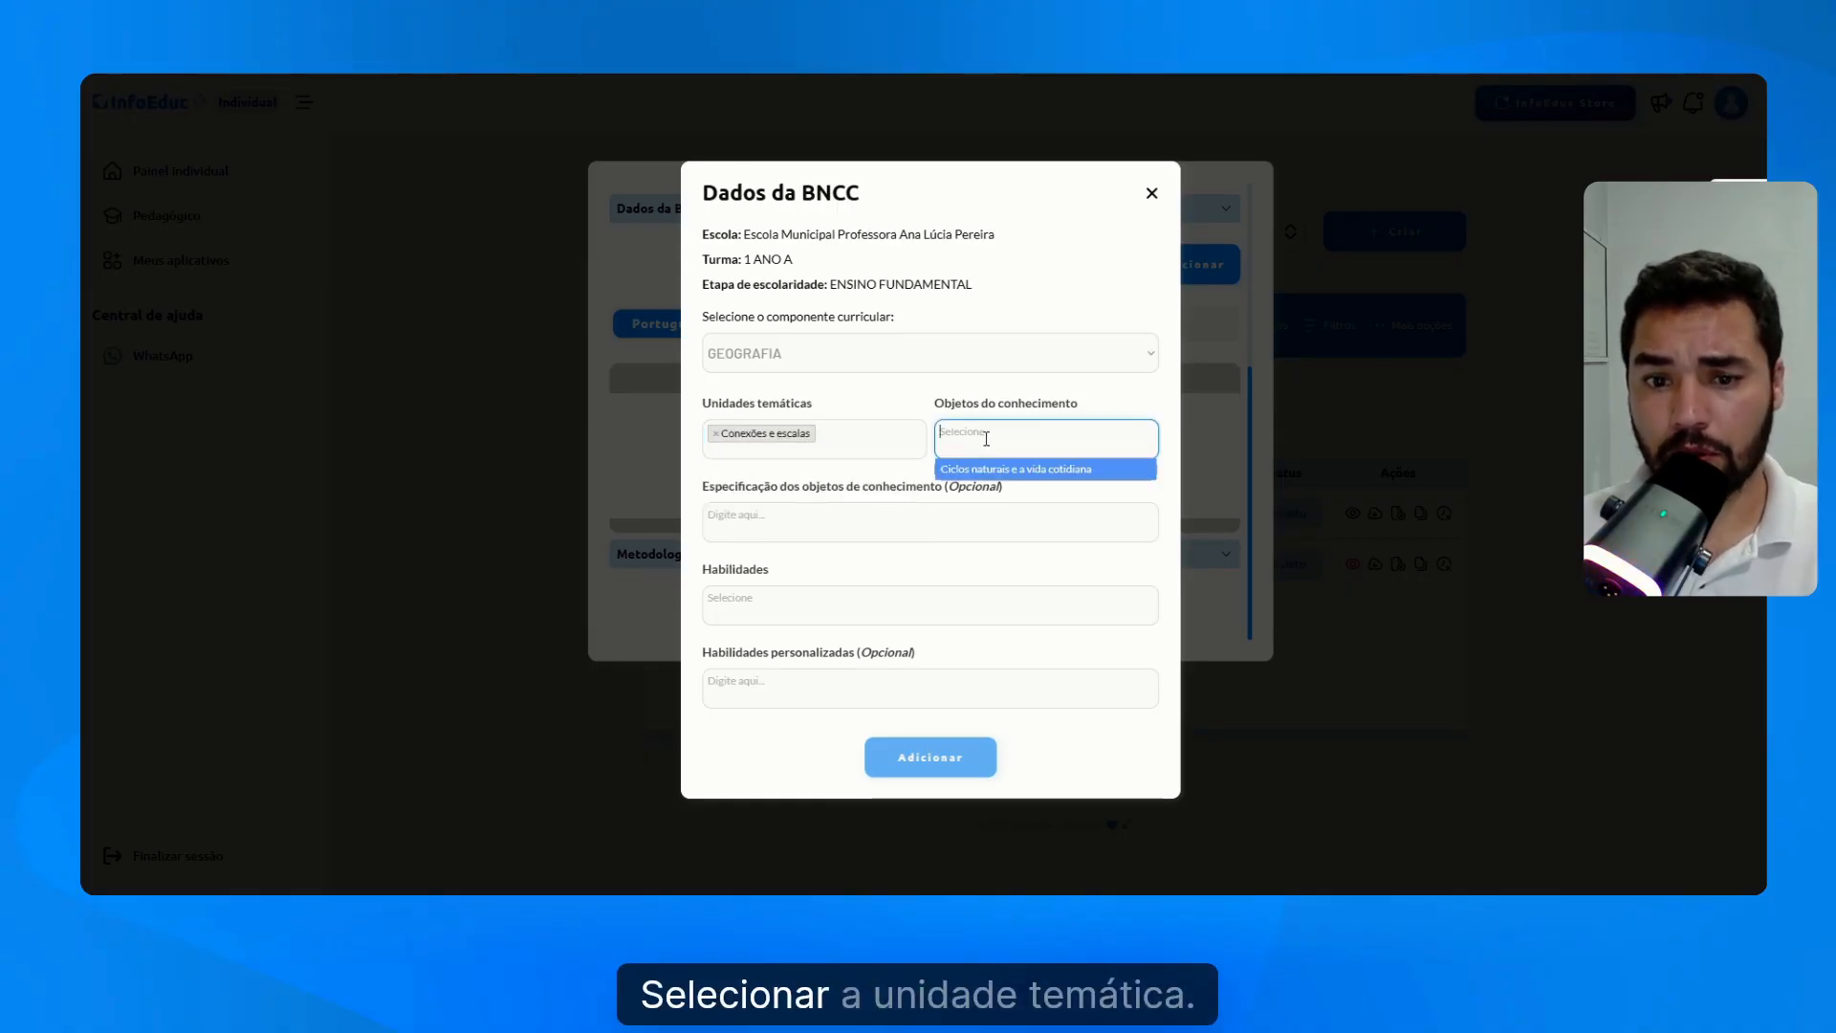
click(986, 468)
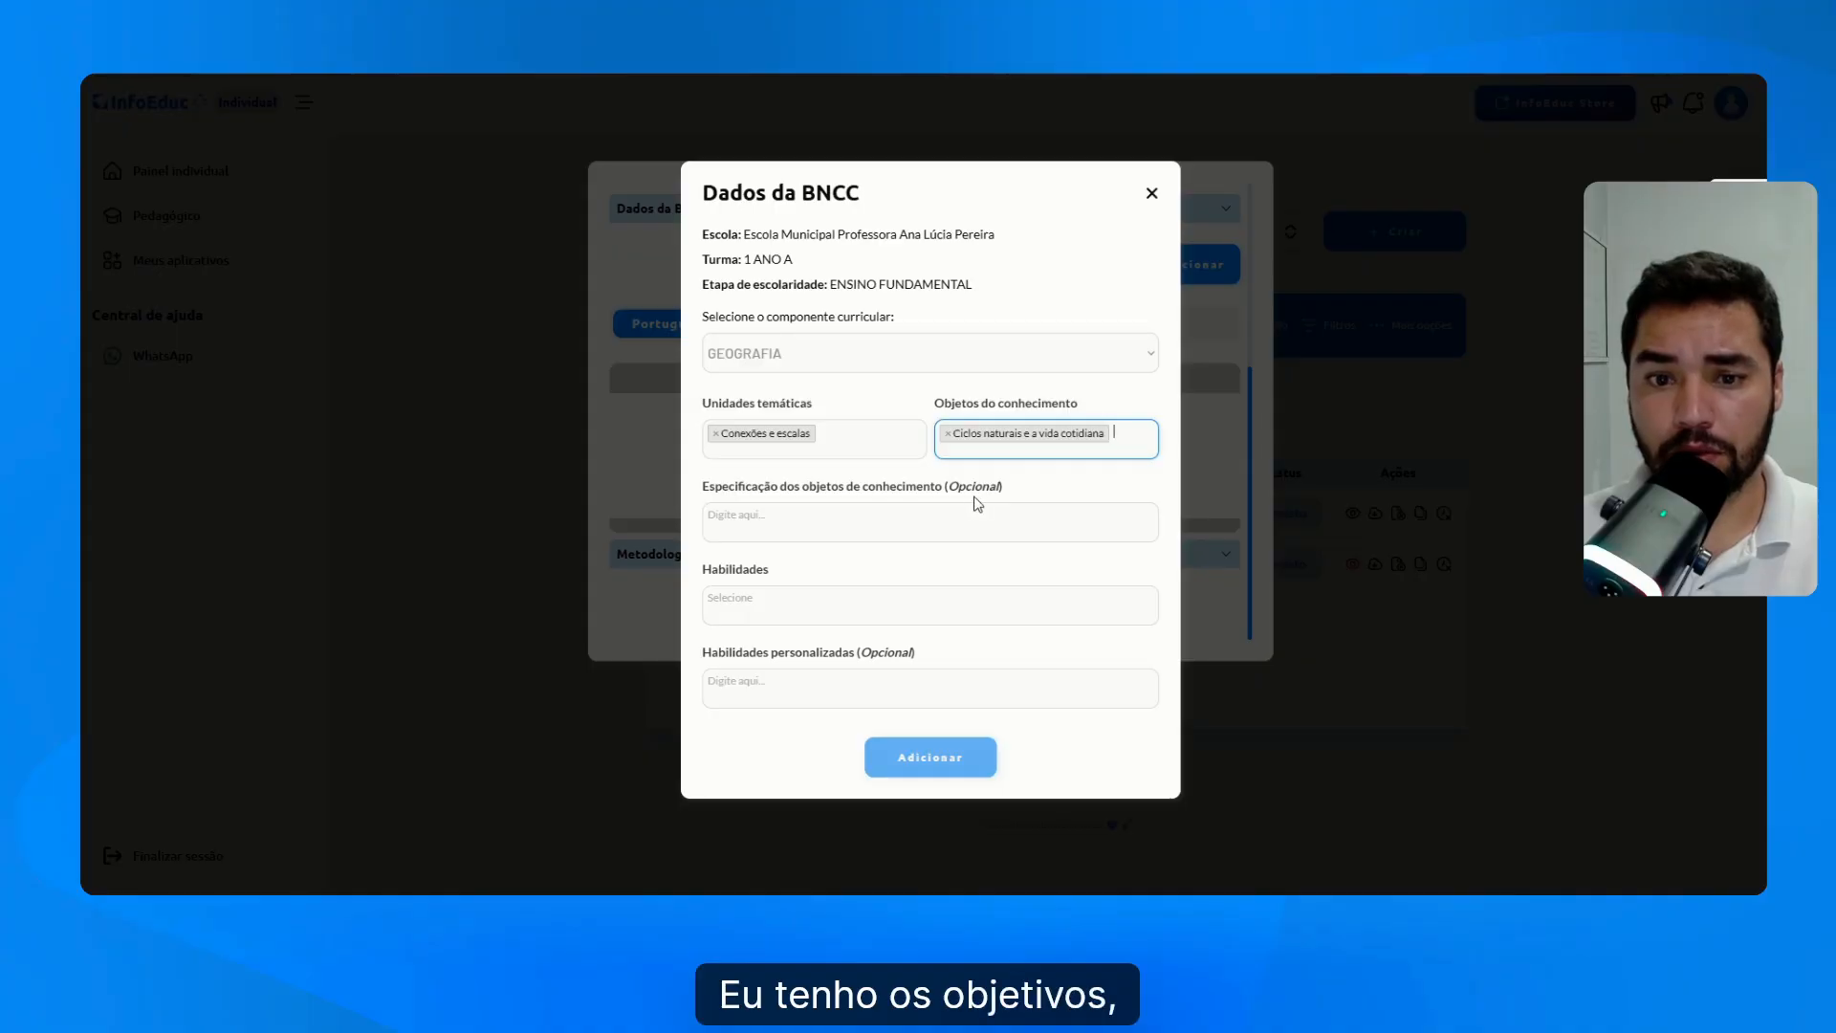
- Examine which fields of the GEOGRAFIA entry are mandatory and which are optional
click(751, 524)
click(751, 524)
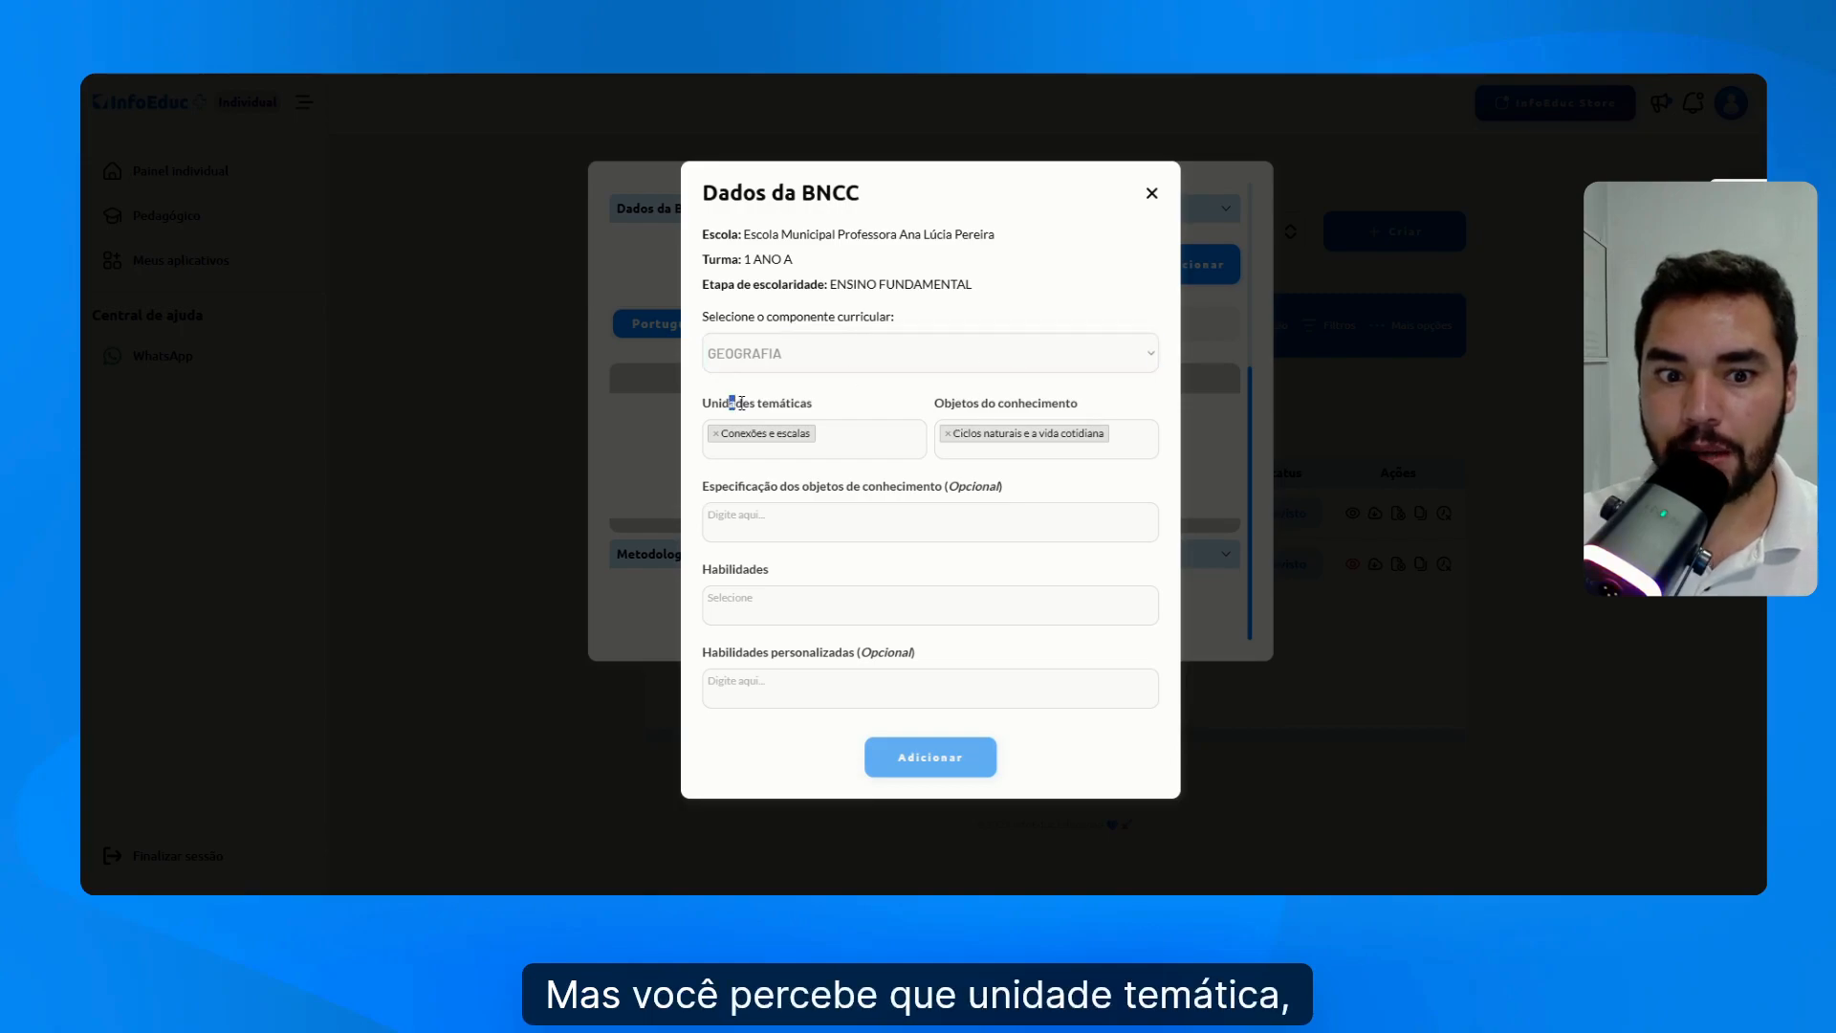
drag(730, 403, 792, 402)
drag(945, 403, 1059, 403)
click(991, 467)
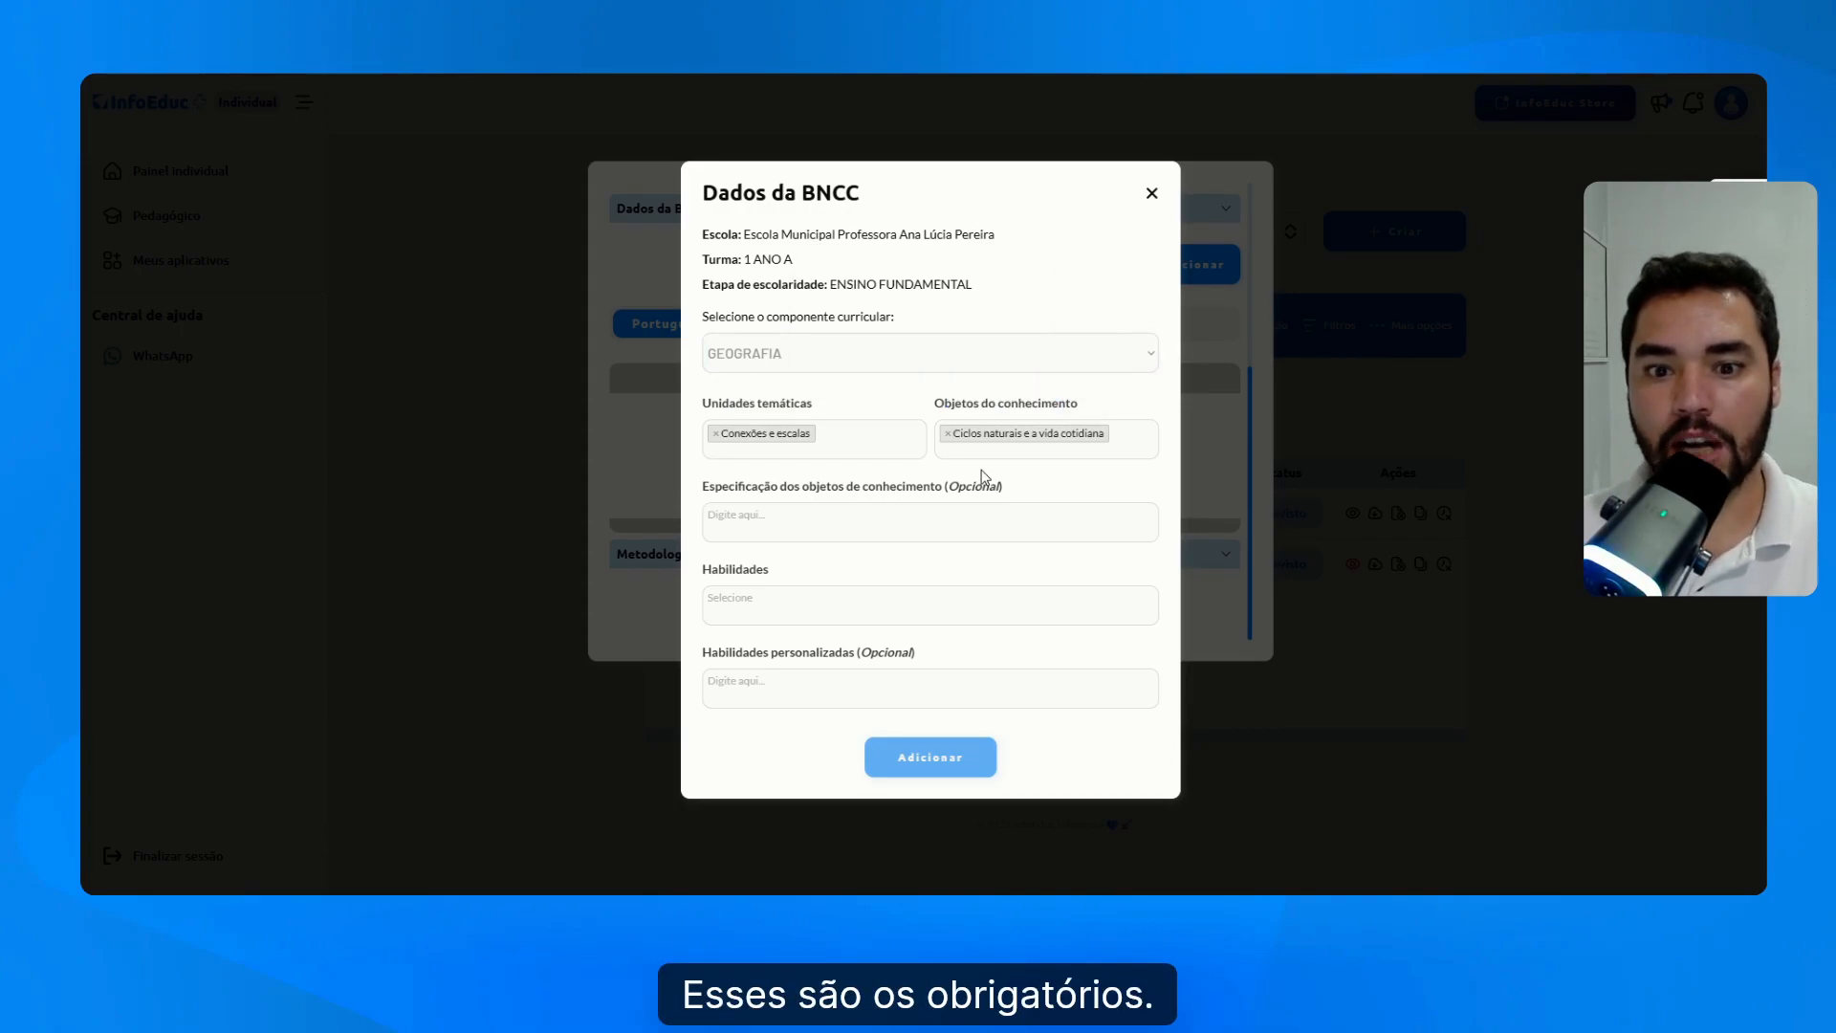
drag(705, 491, 1004, 495)
click(940, 489)
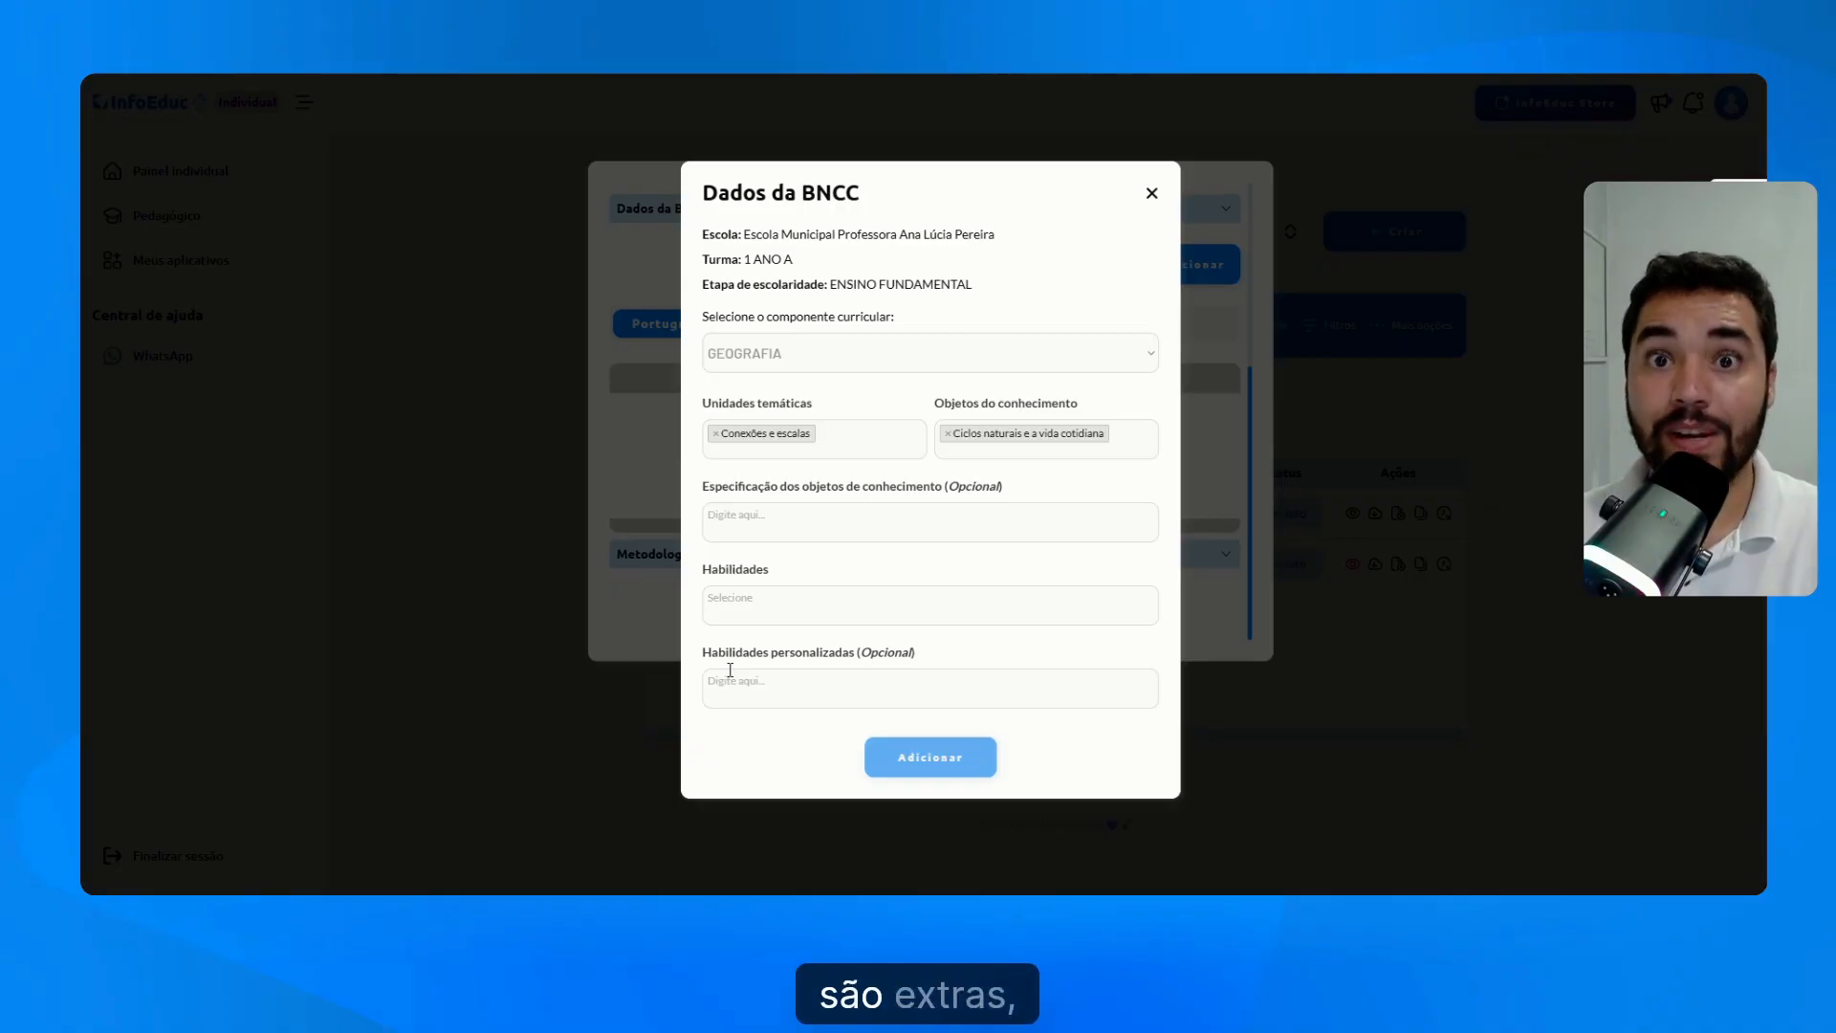
- Try entering sample text in the optional Habilidades personalizadas field and clear it
click(747, 685)
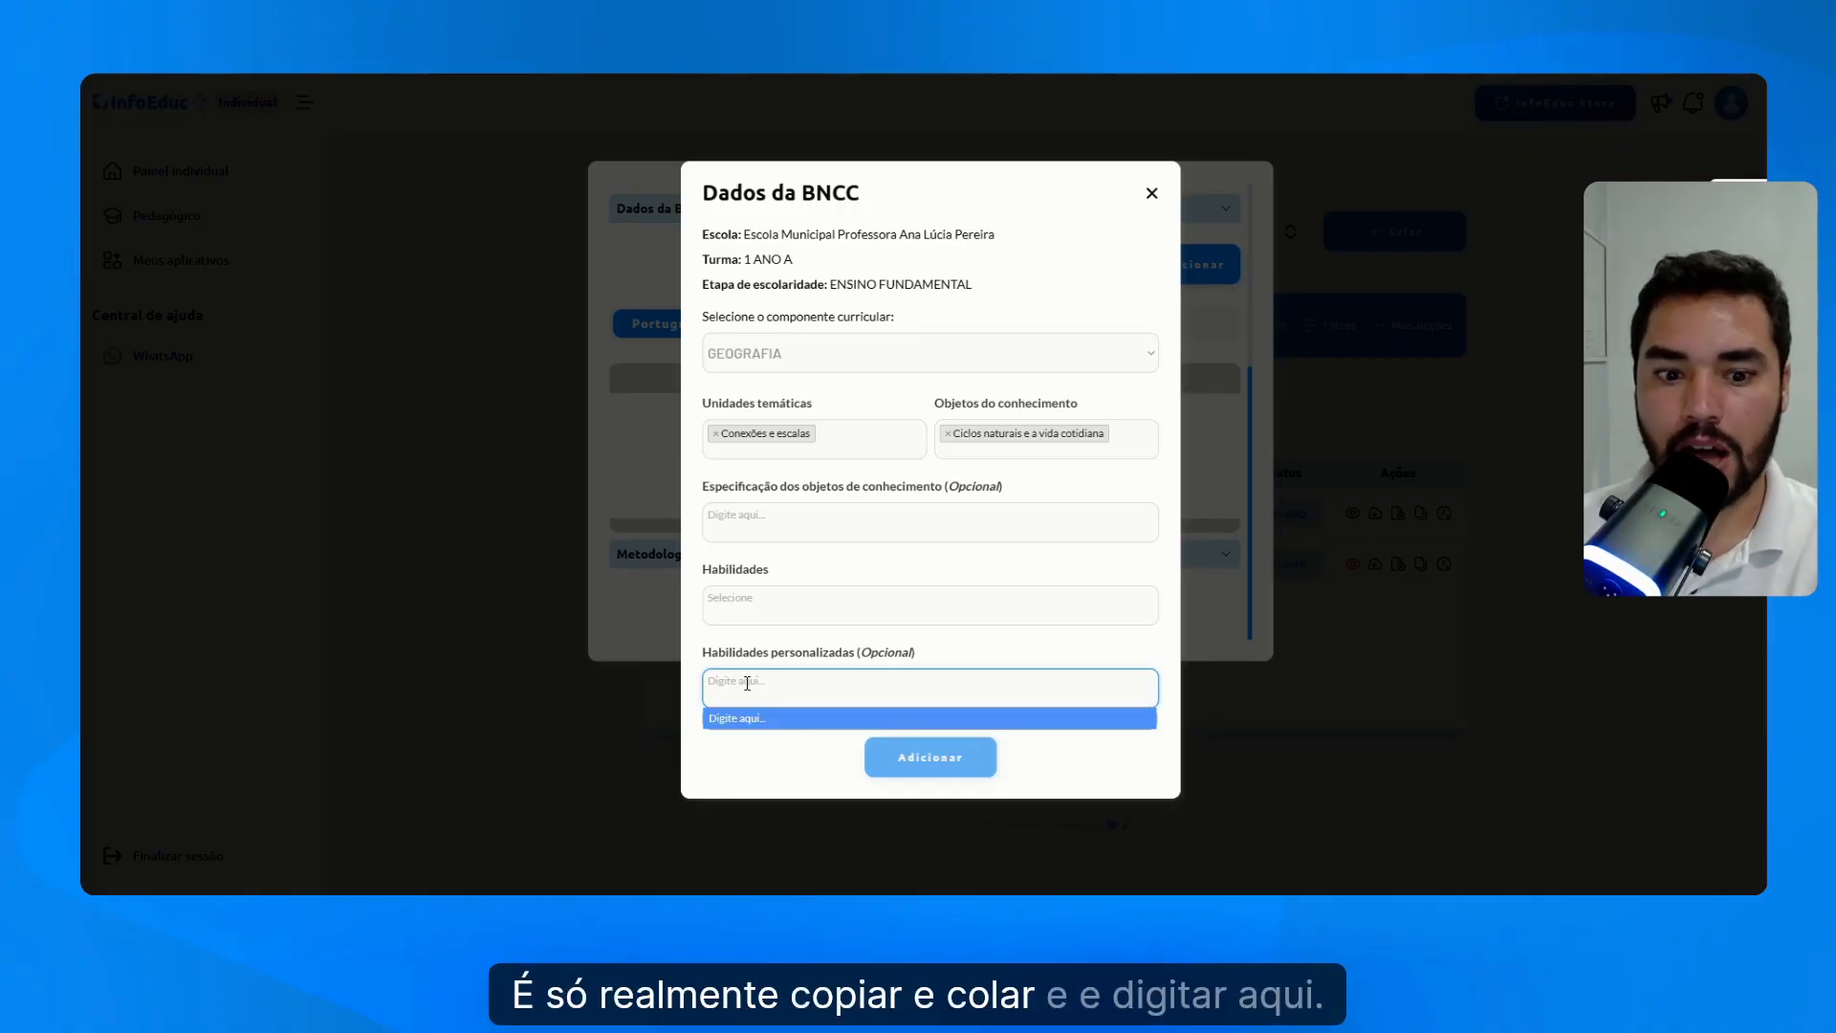
text(asdasdasdasd)
key(ctrl+a)
key(BackSpace)
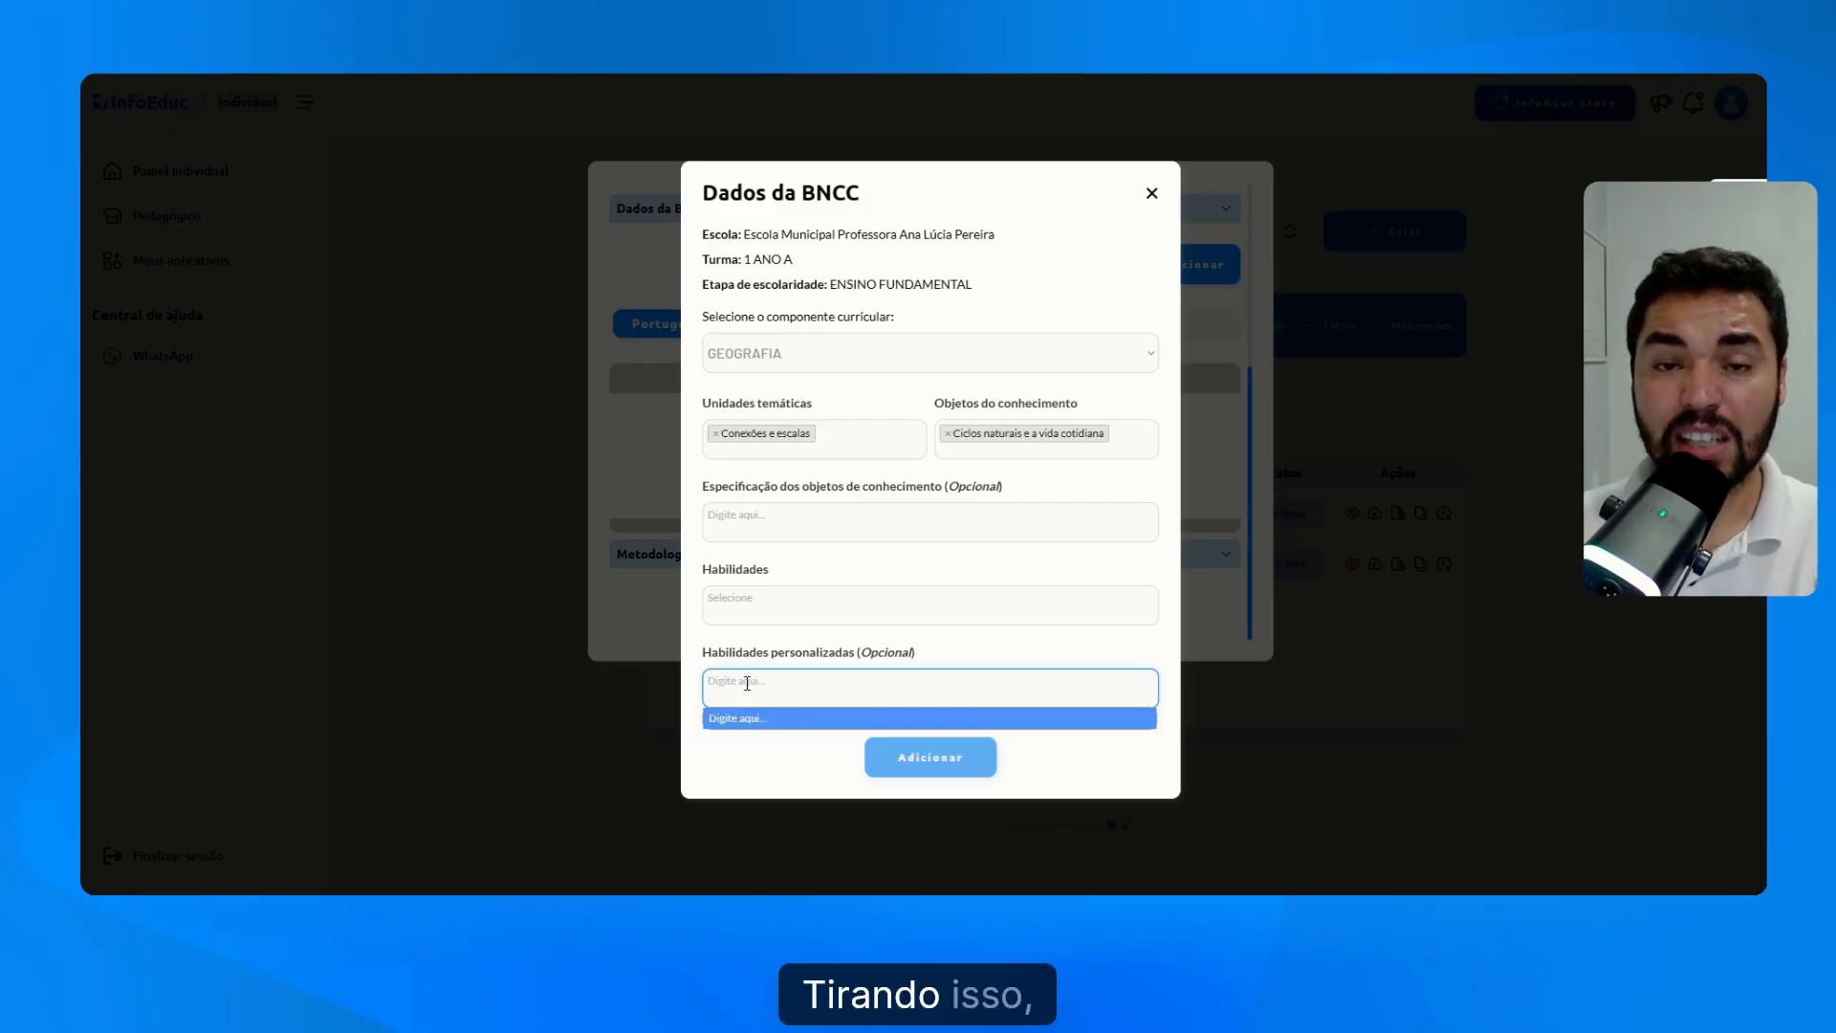
click(814, 566)
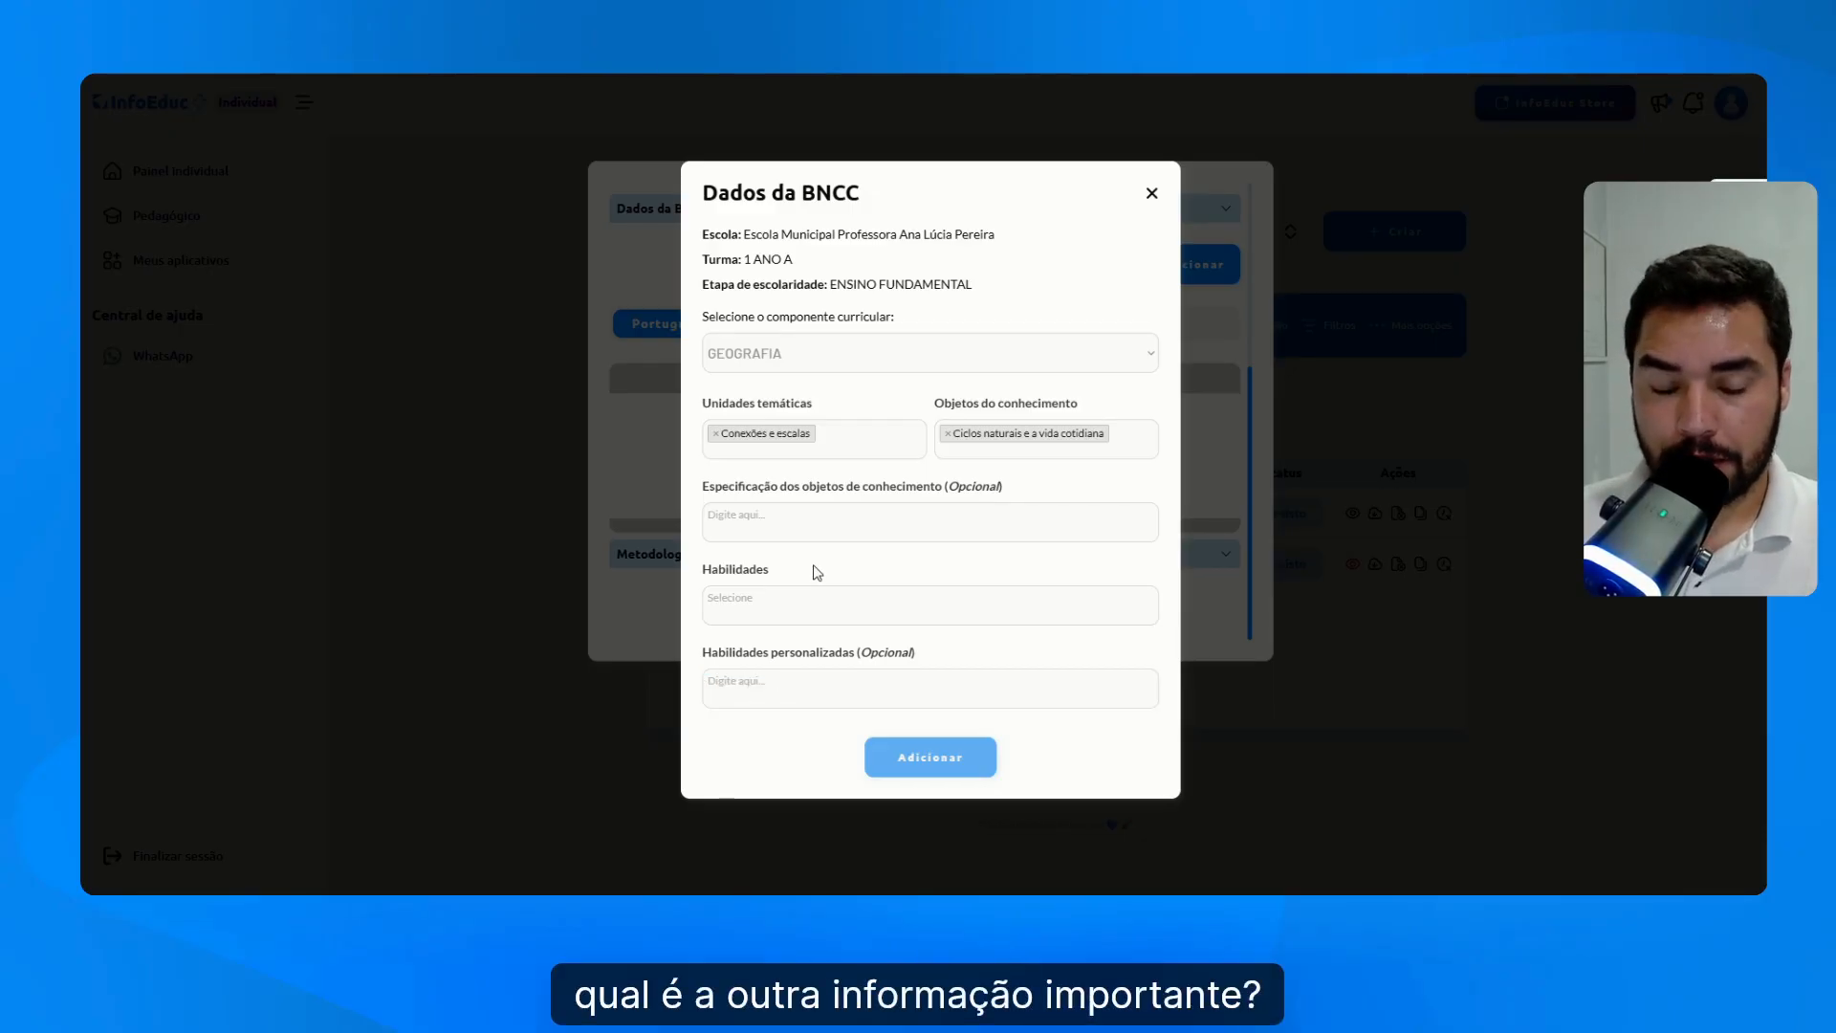
- Select skill (EF01GE05) on observing and describing natural rhythms under Habilidades, and check the entry's class
click(755, 600)
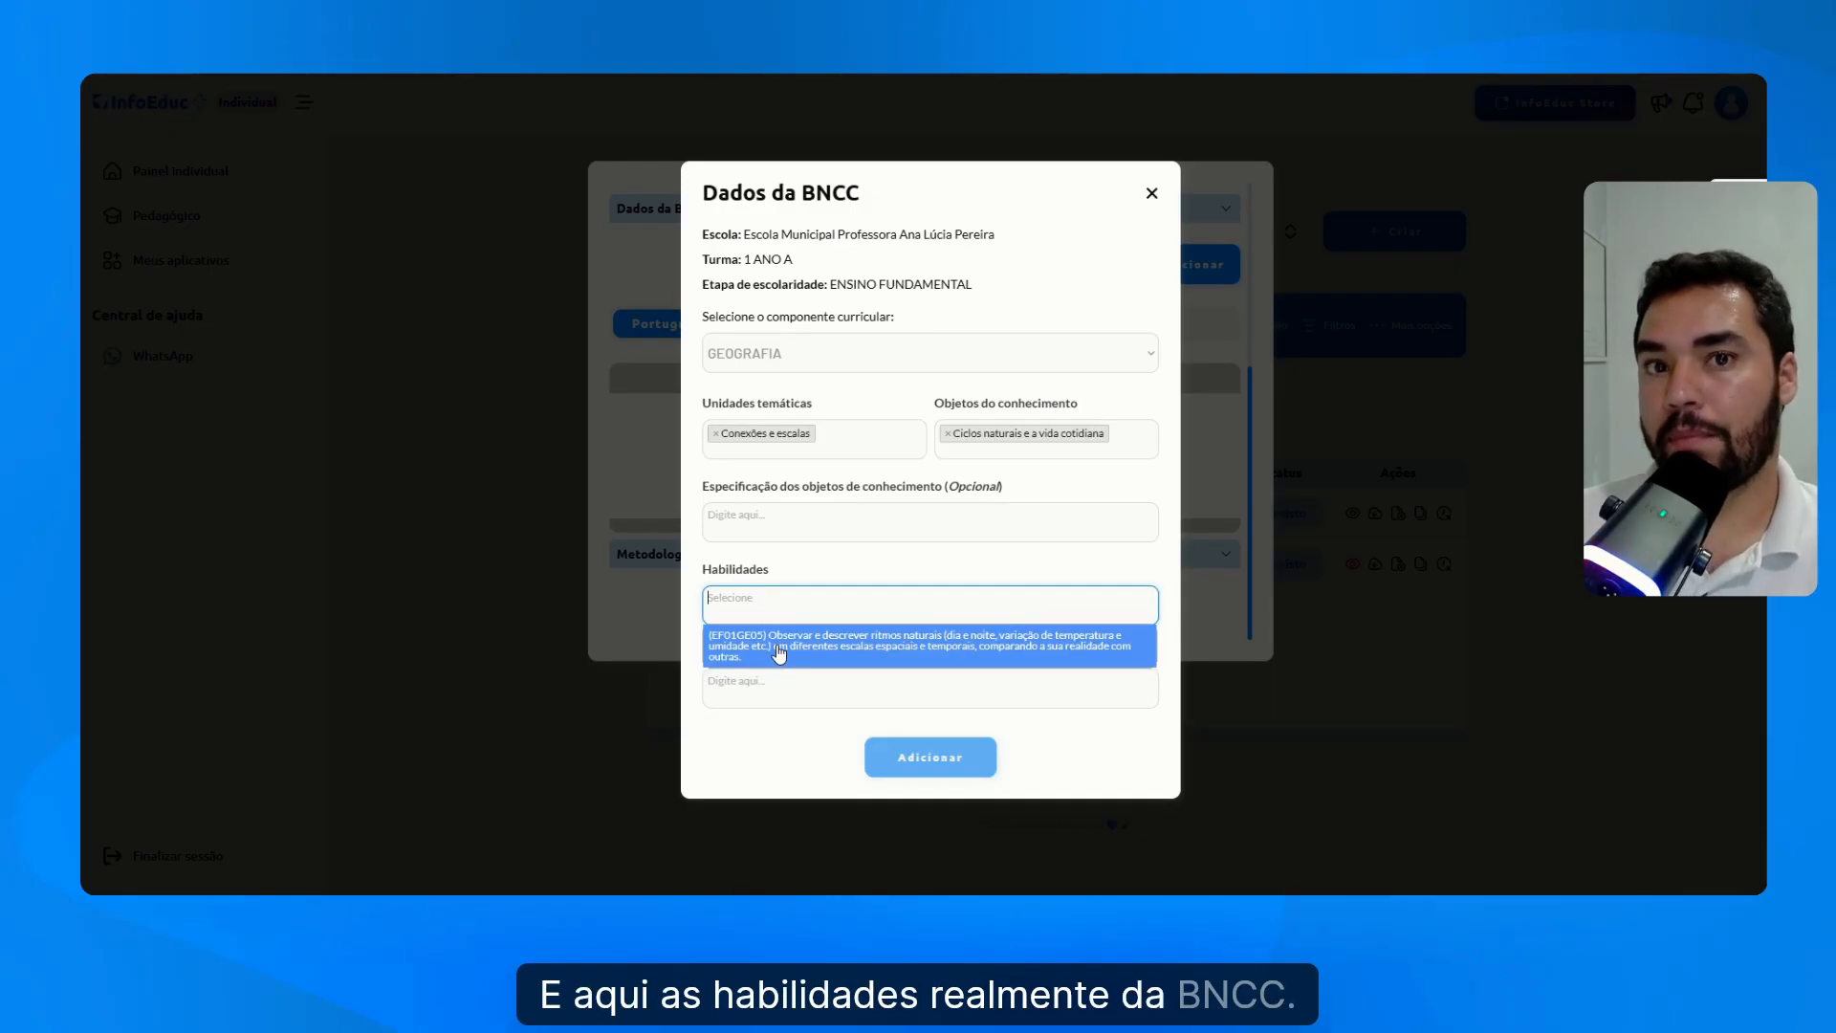
click(779, 652)
click(764, 615)
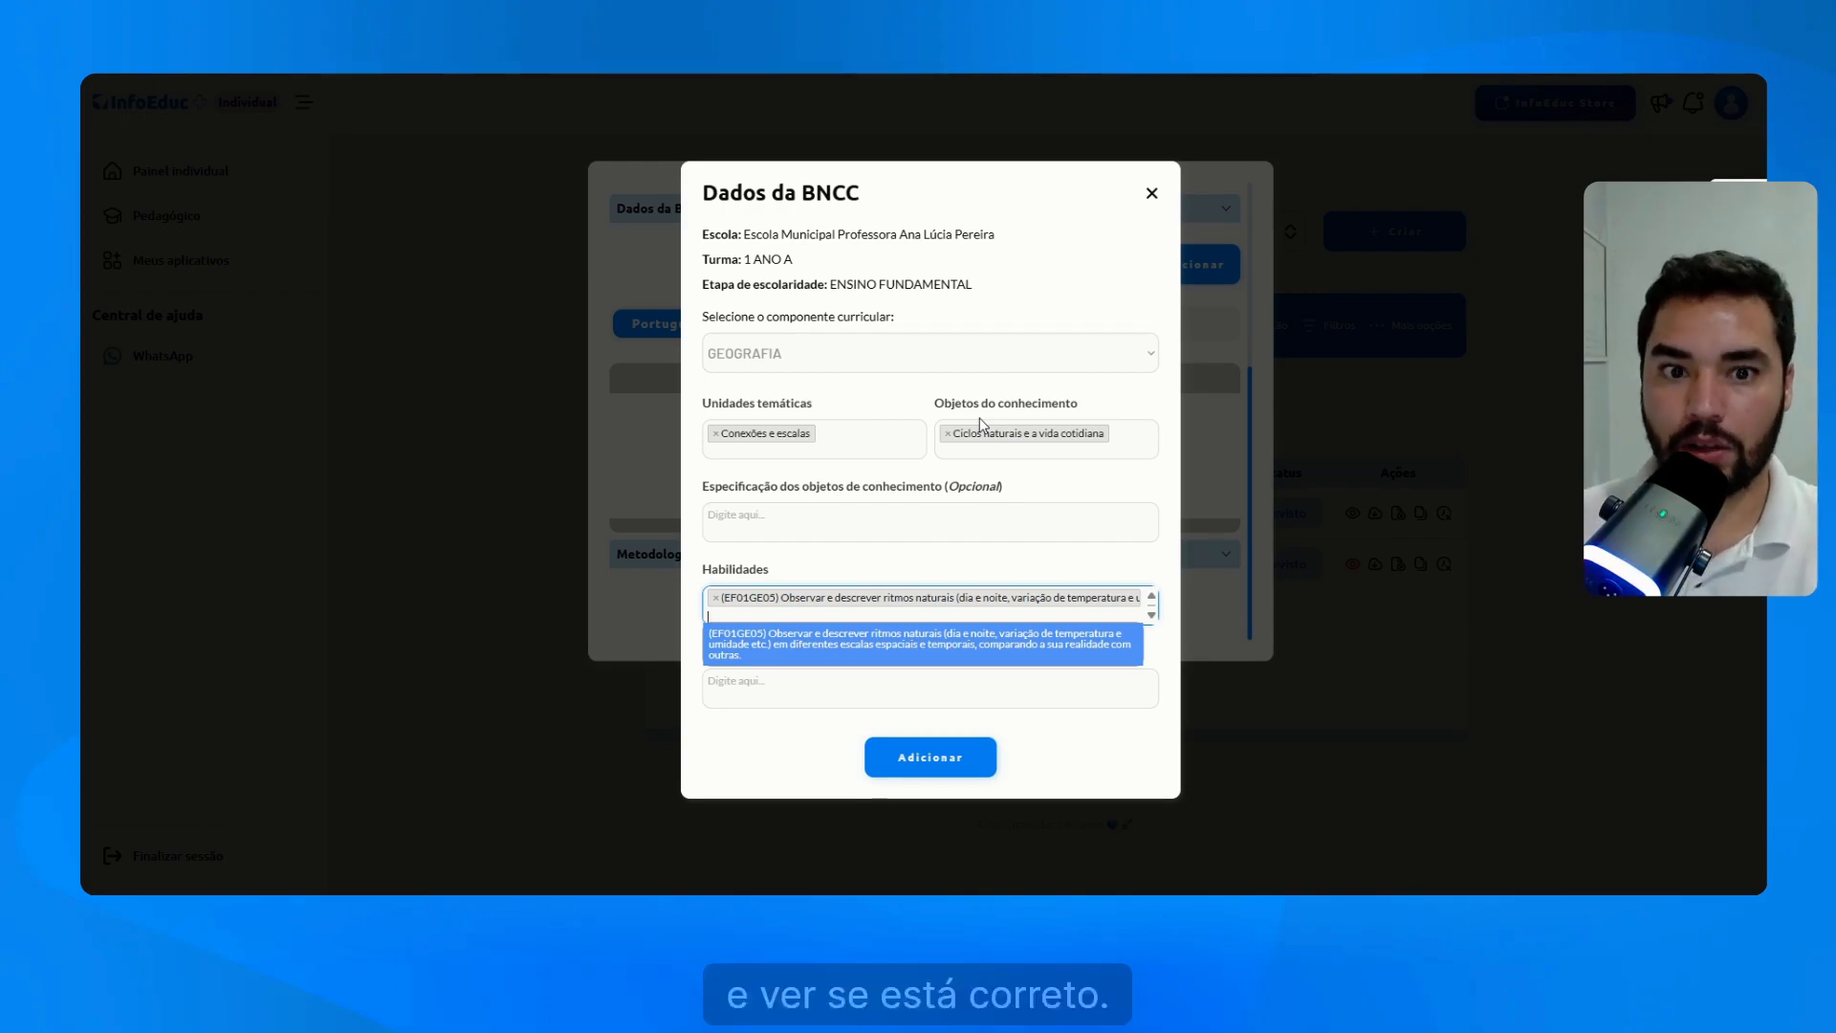
drag(745, 259, 791, 270)
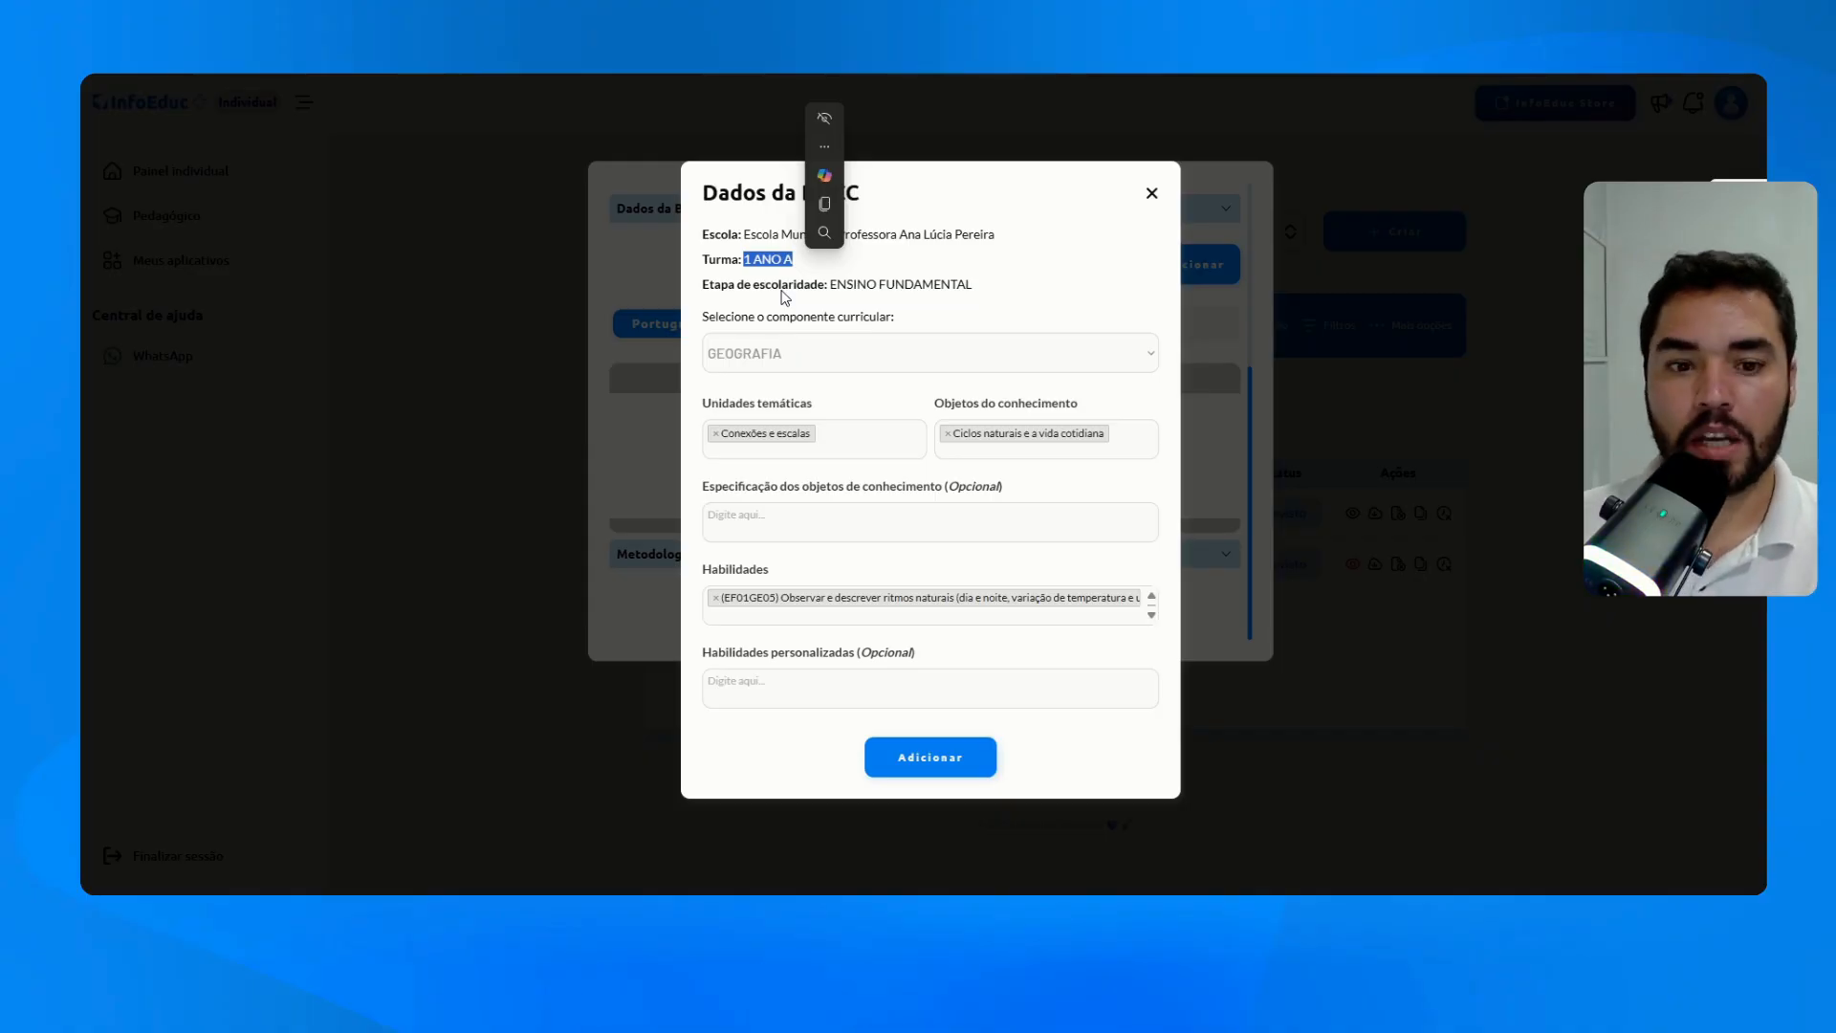
click(785, 296)
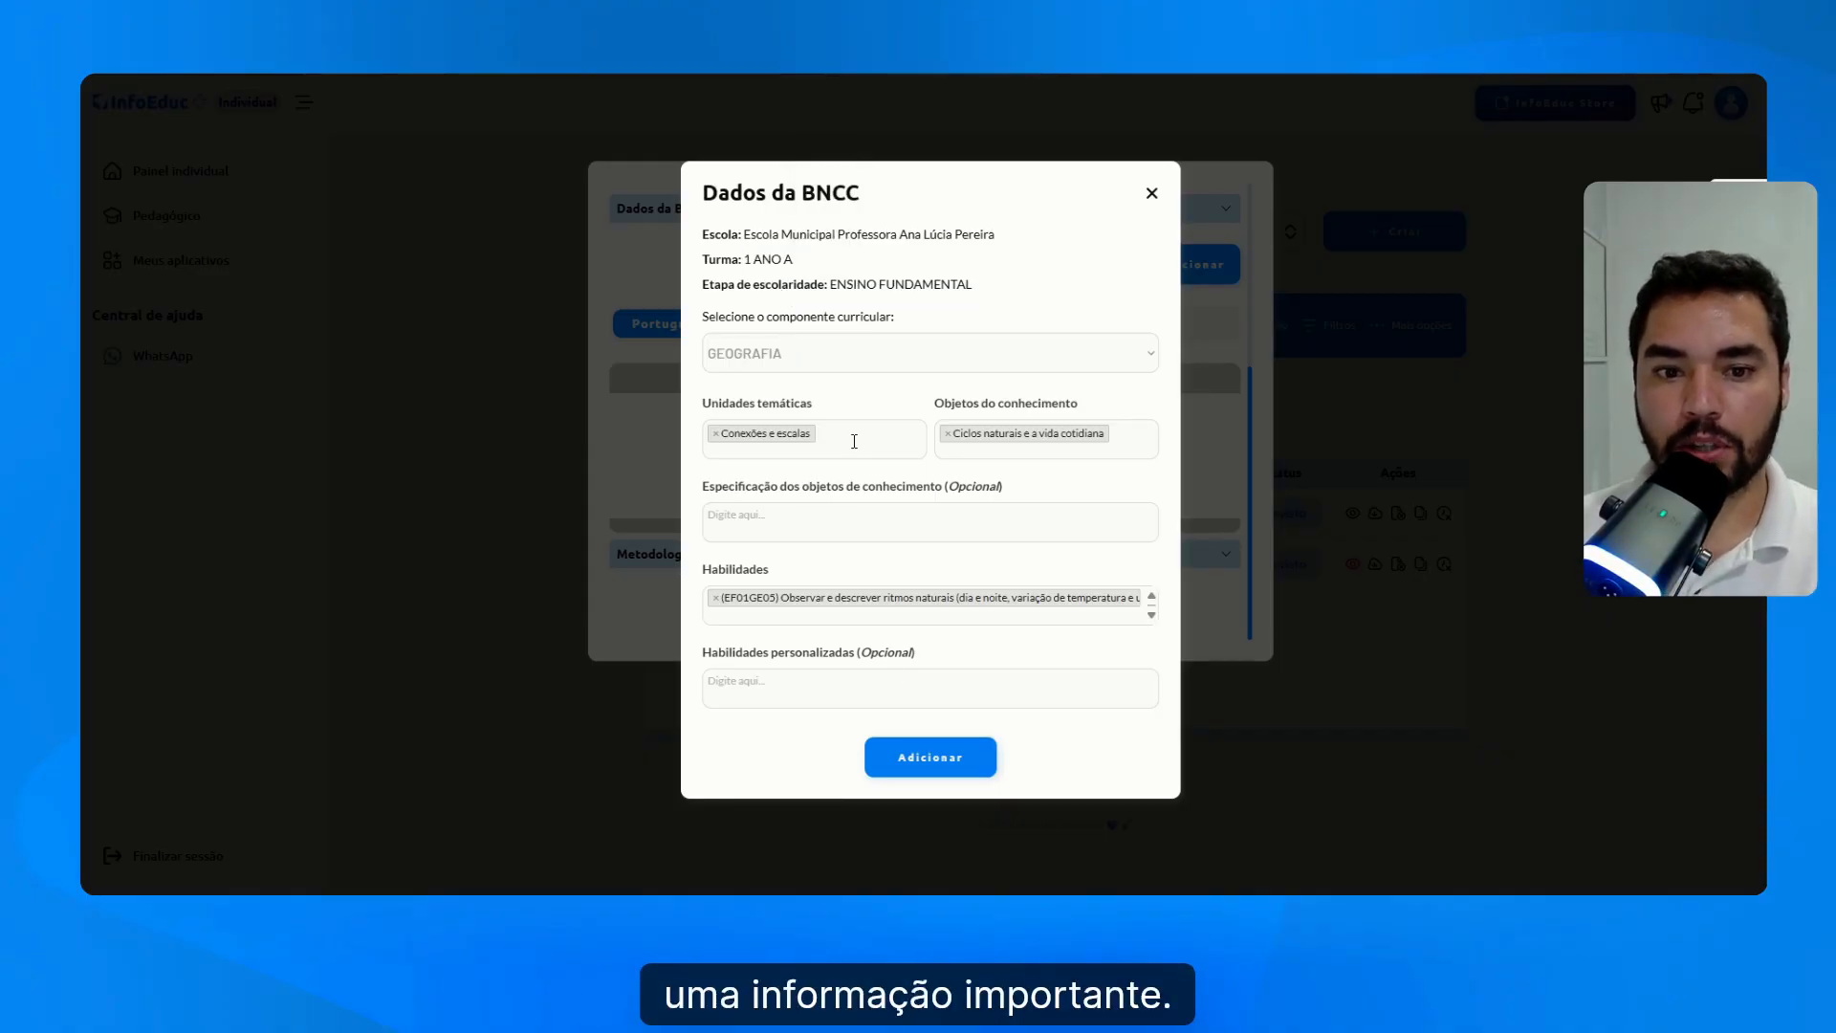
- Try adding Formas de representação e pensamento espacial as a second thematic unit and remove it
click(852, 439)
click(818, 499)
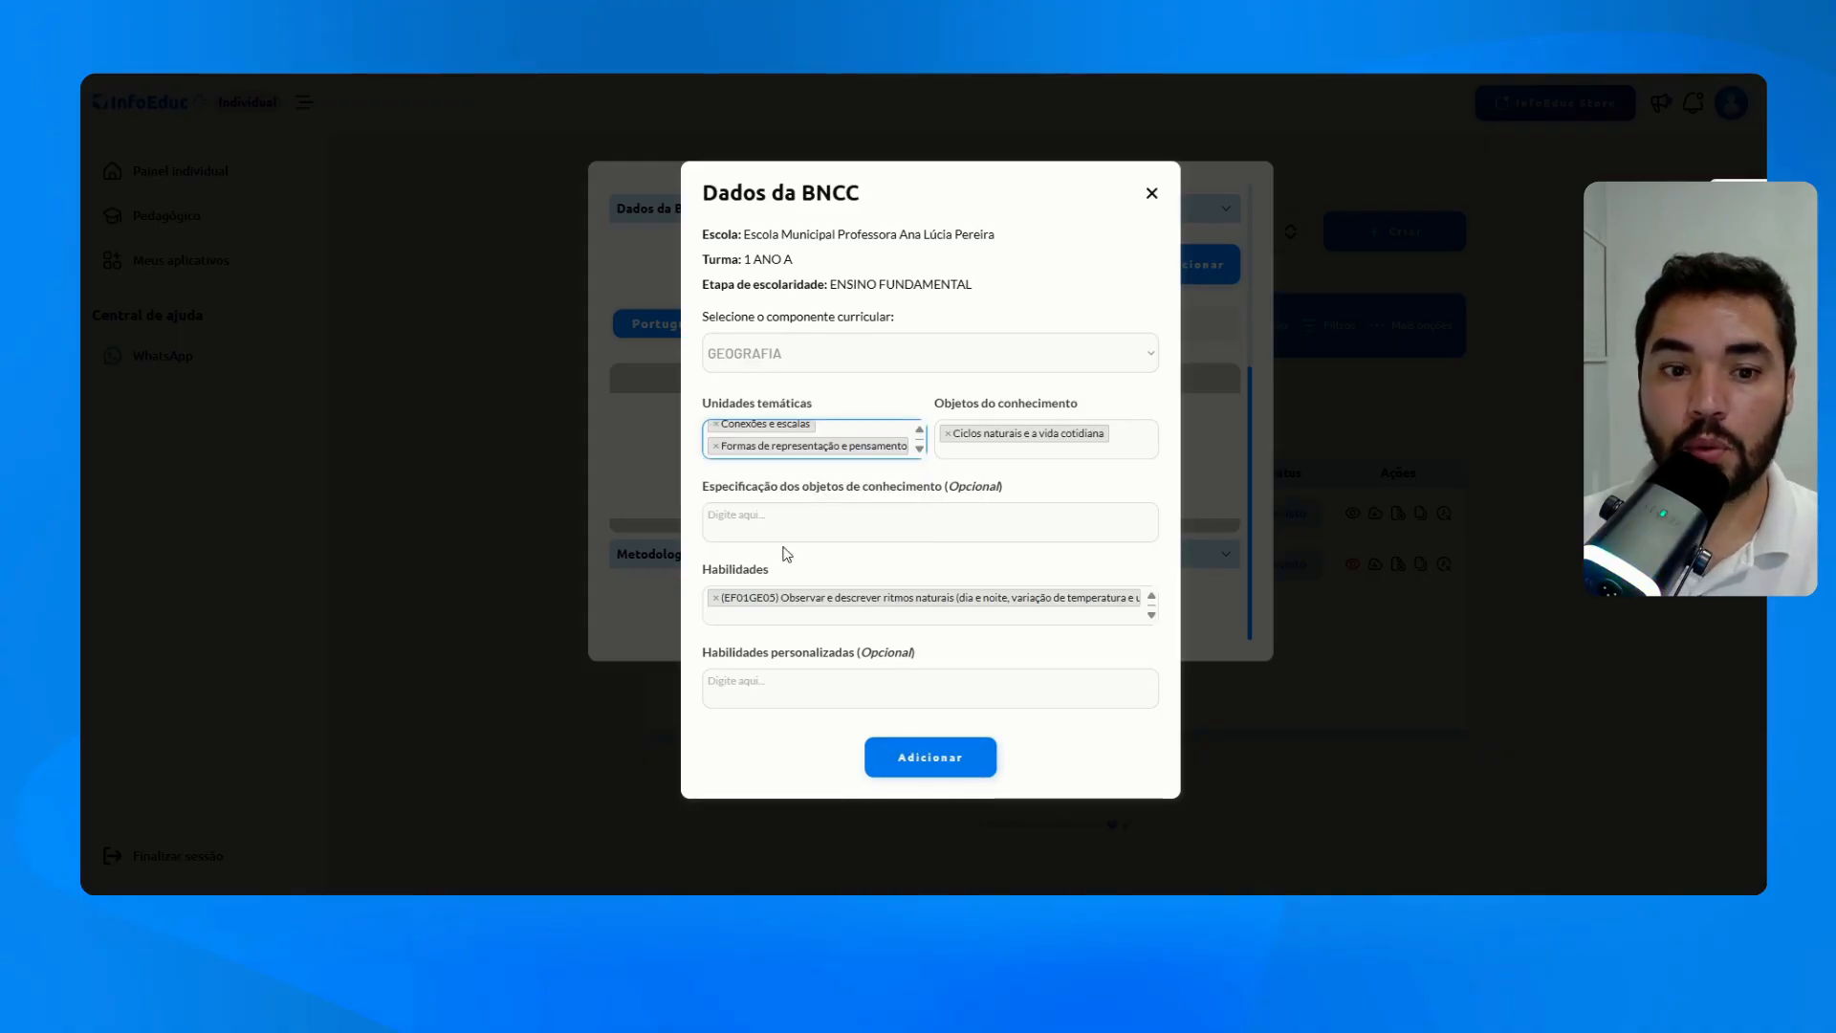
click(716, 447)
click(1005, 504)
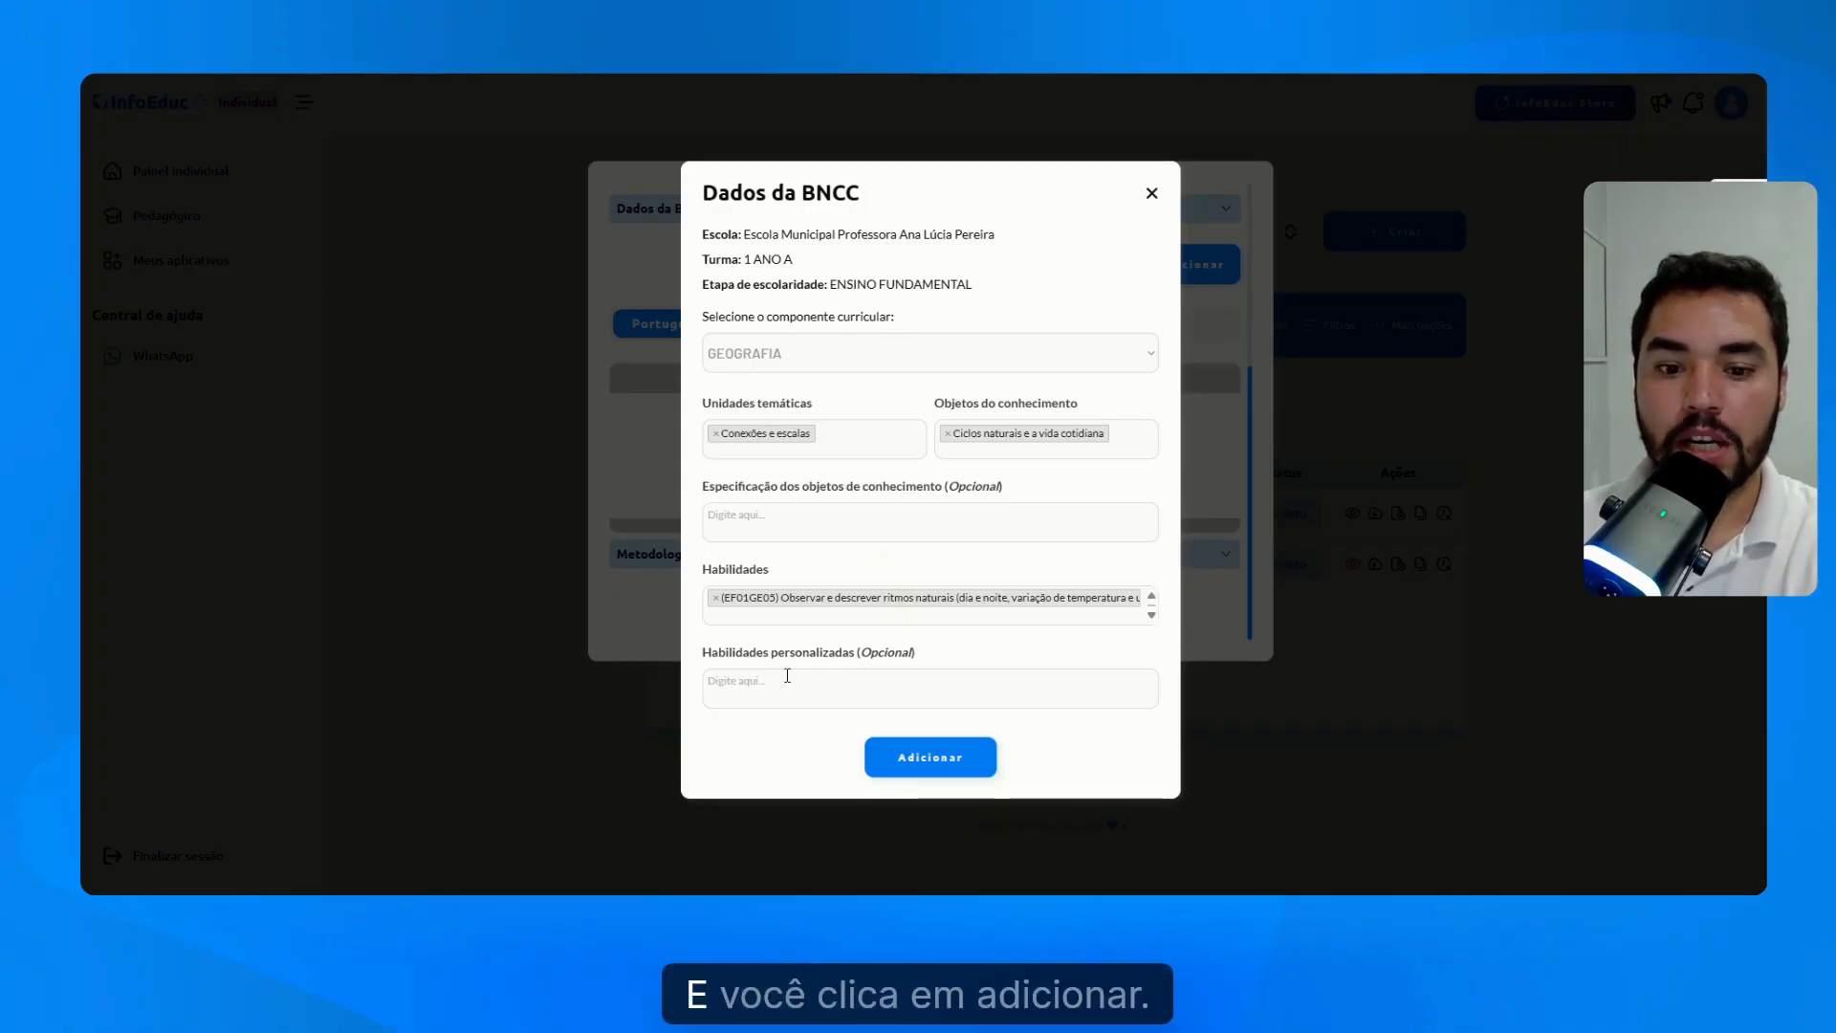
- Add the completed GEOGRAFIA entry to the planning's BNCC data
click(916, 756)
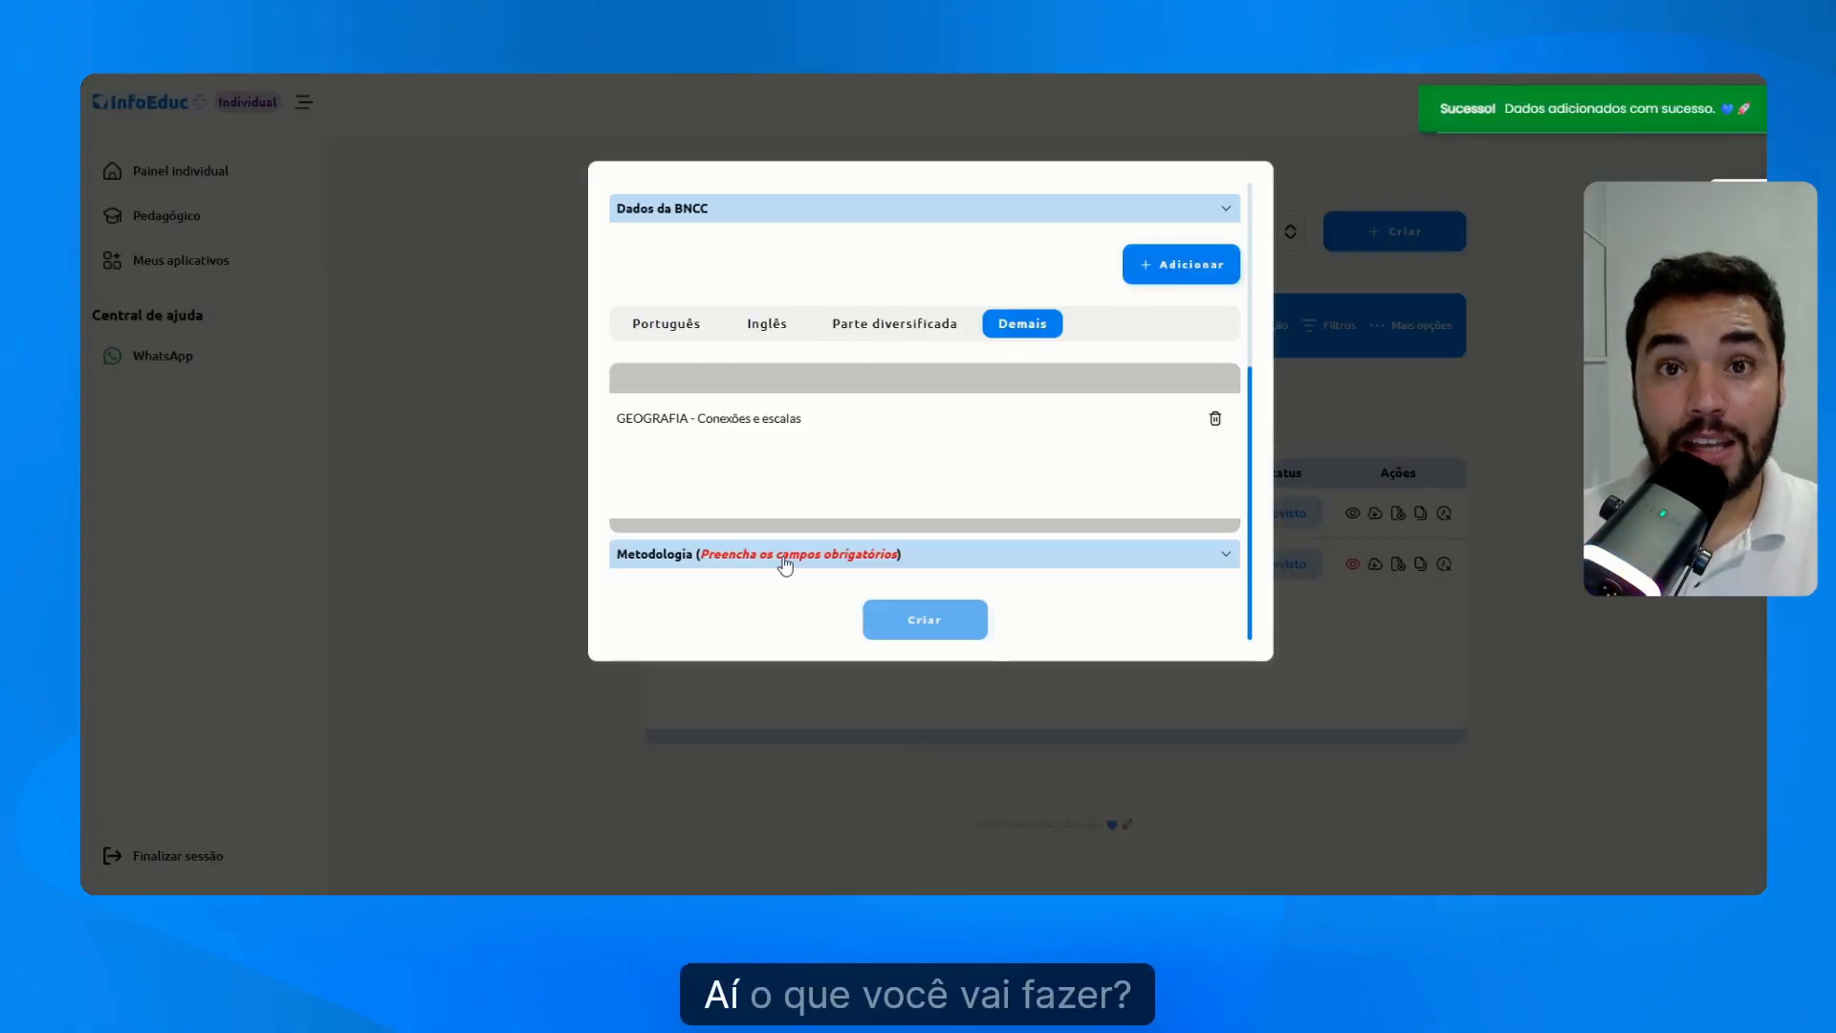
- Look through the curricular components available for another BNCC entry and close it without adding anything
click(1172, 265)
click(1071, 354)
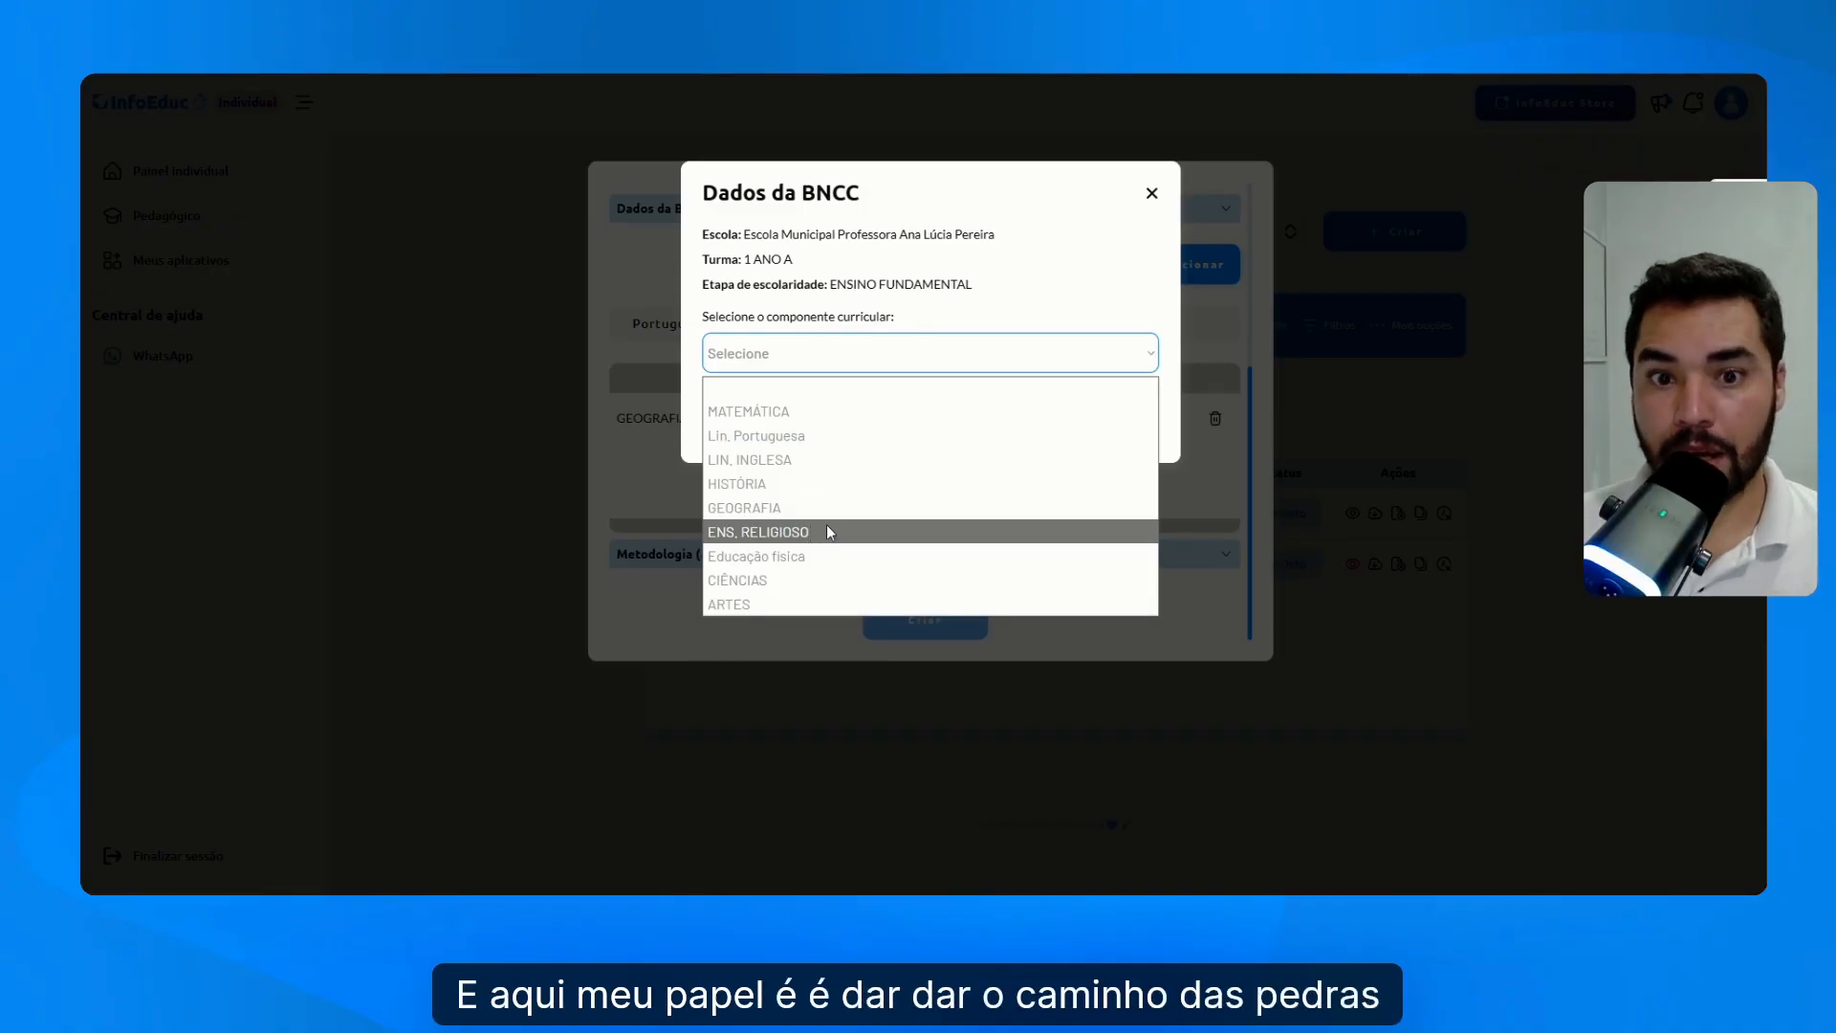
click(1039, 310)
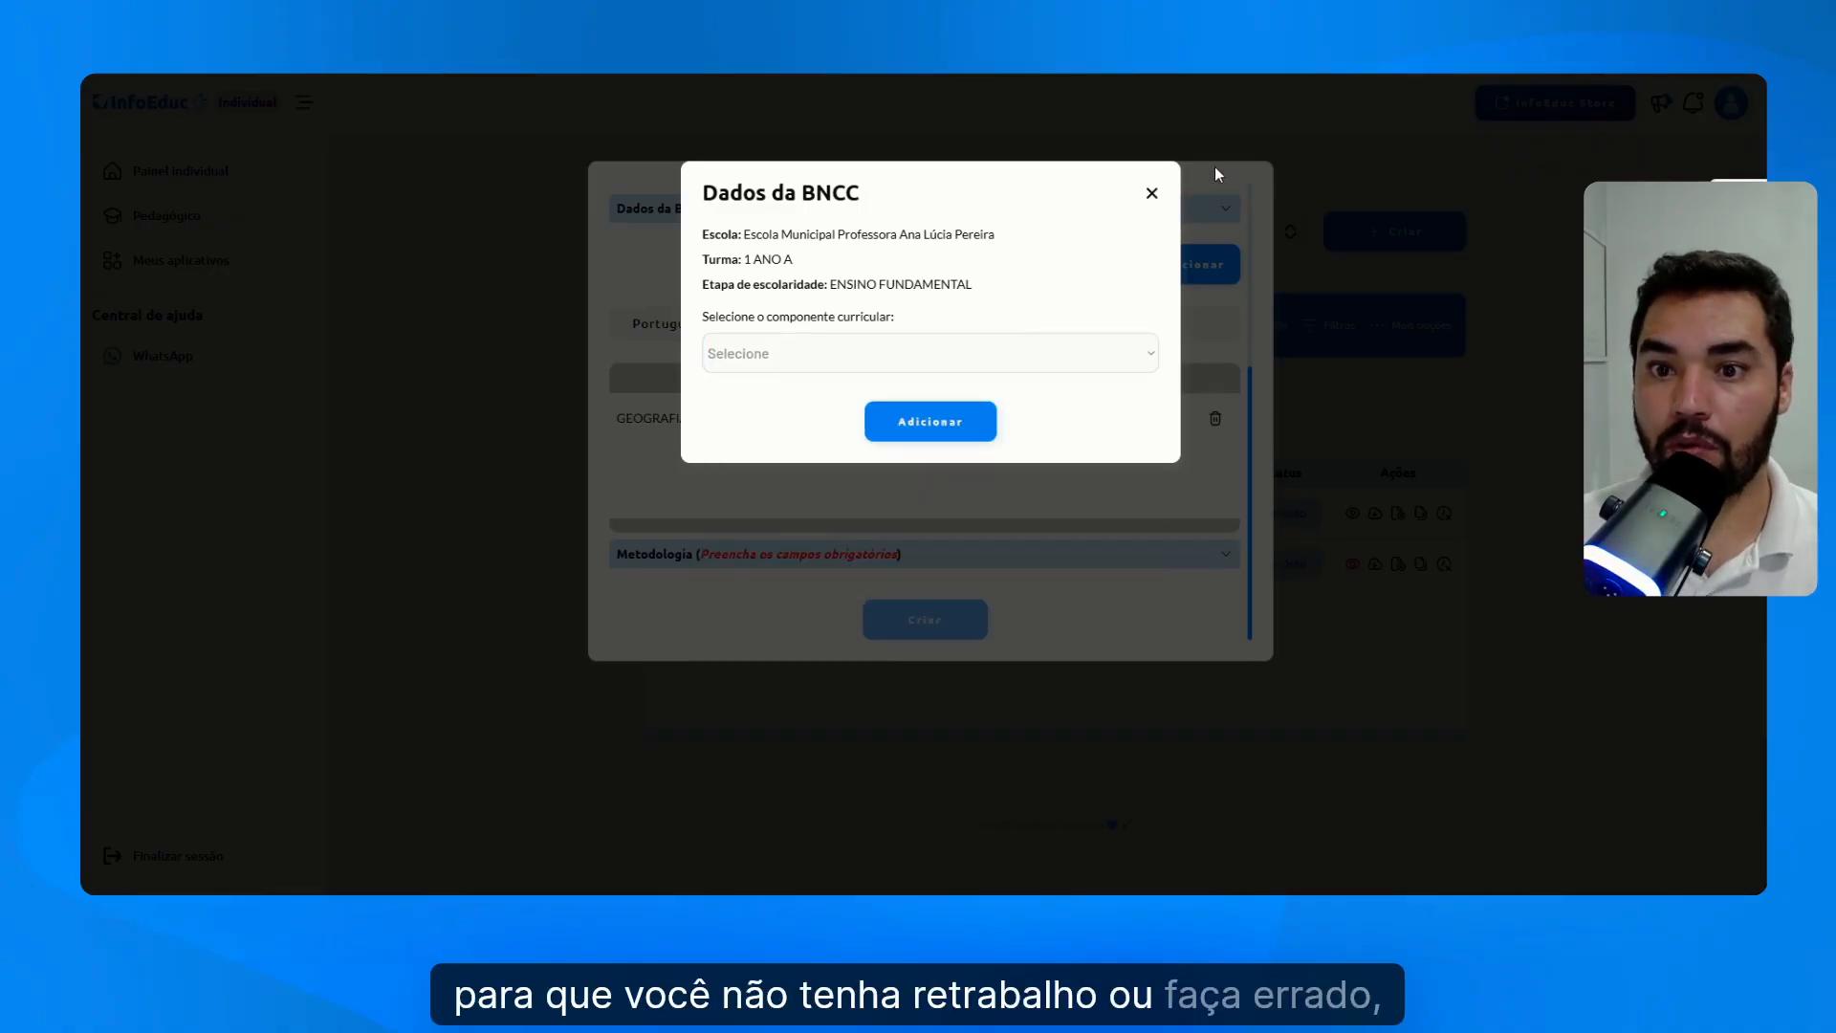
click(1152, 193)
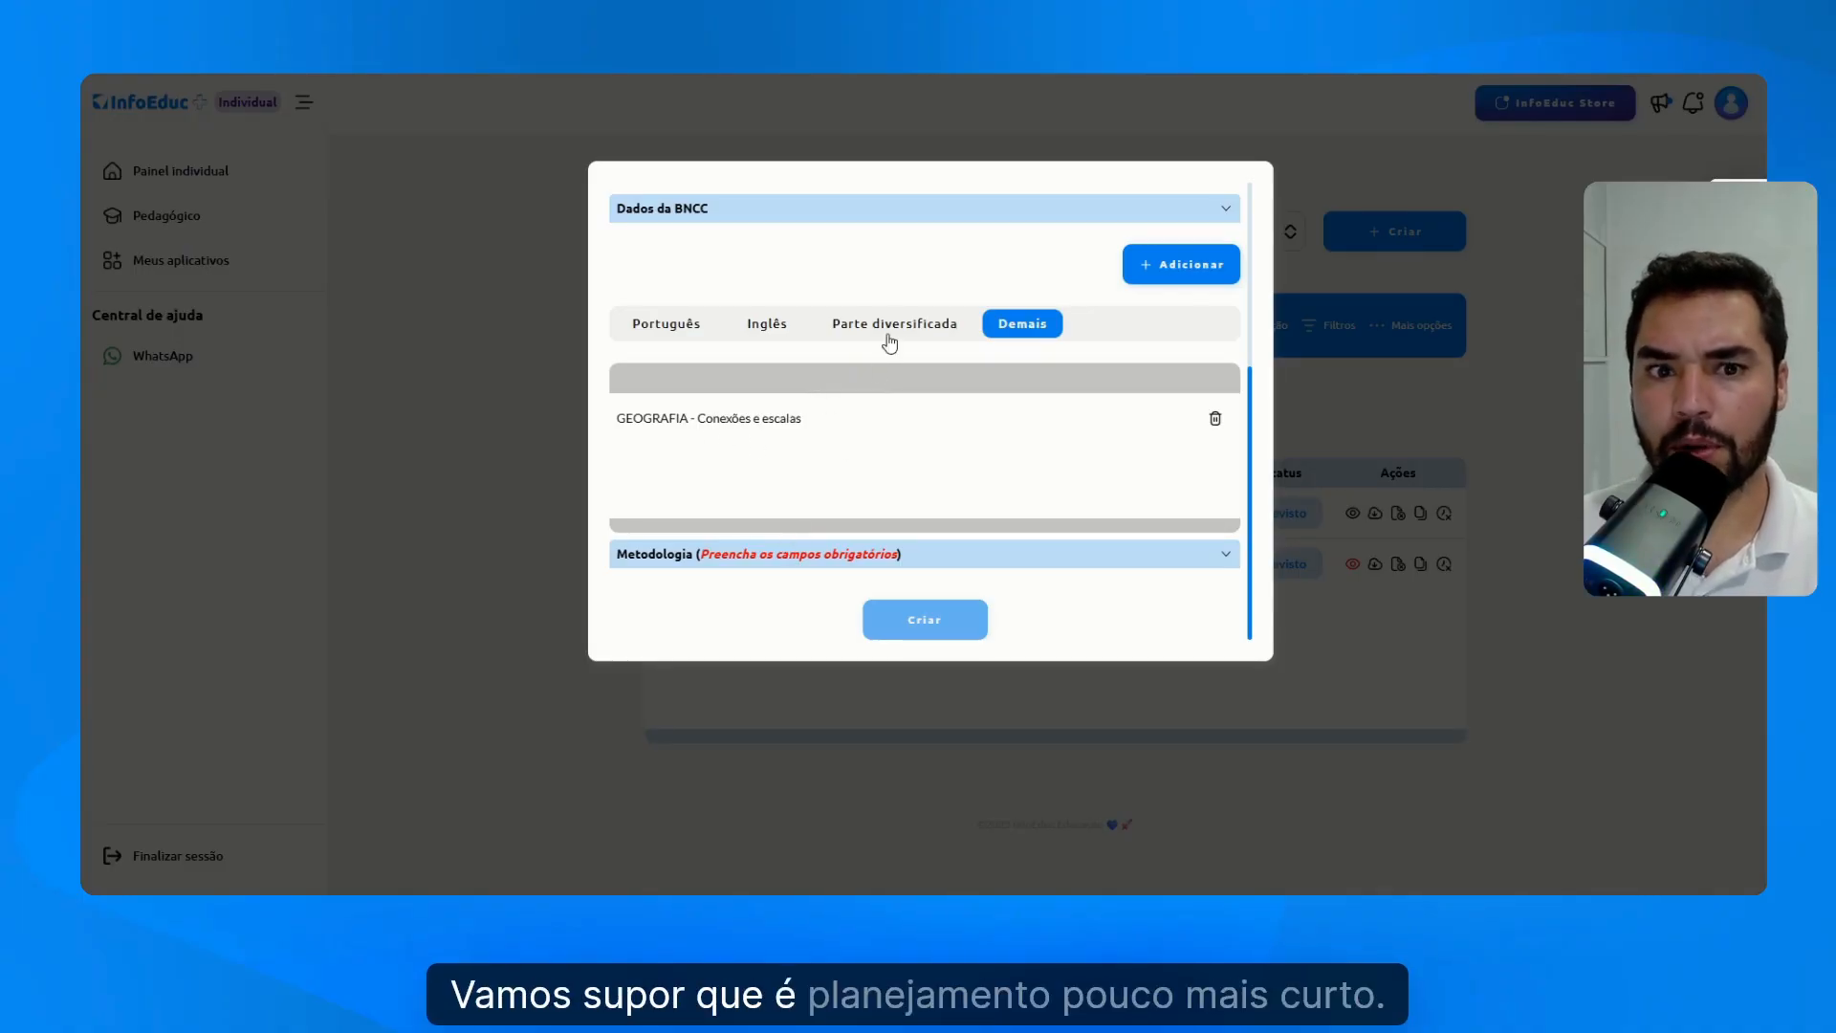
- Fill Procedimentos metodológicos in the Metodologia section with its own label text followed by the filler letters "sdfsfsdgsdg"
click(828, 555)
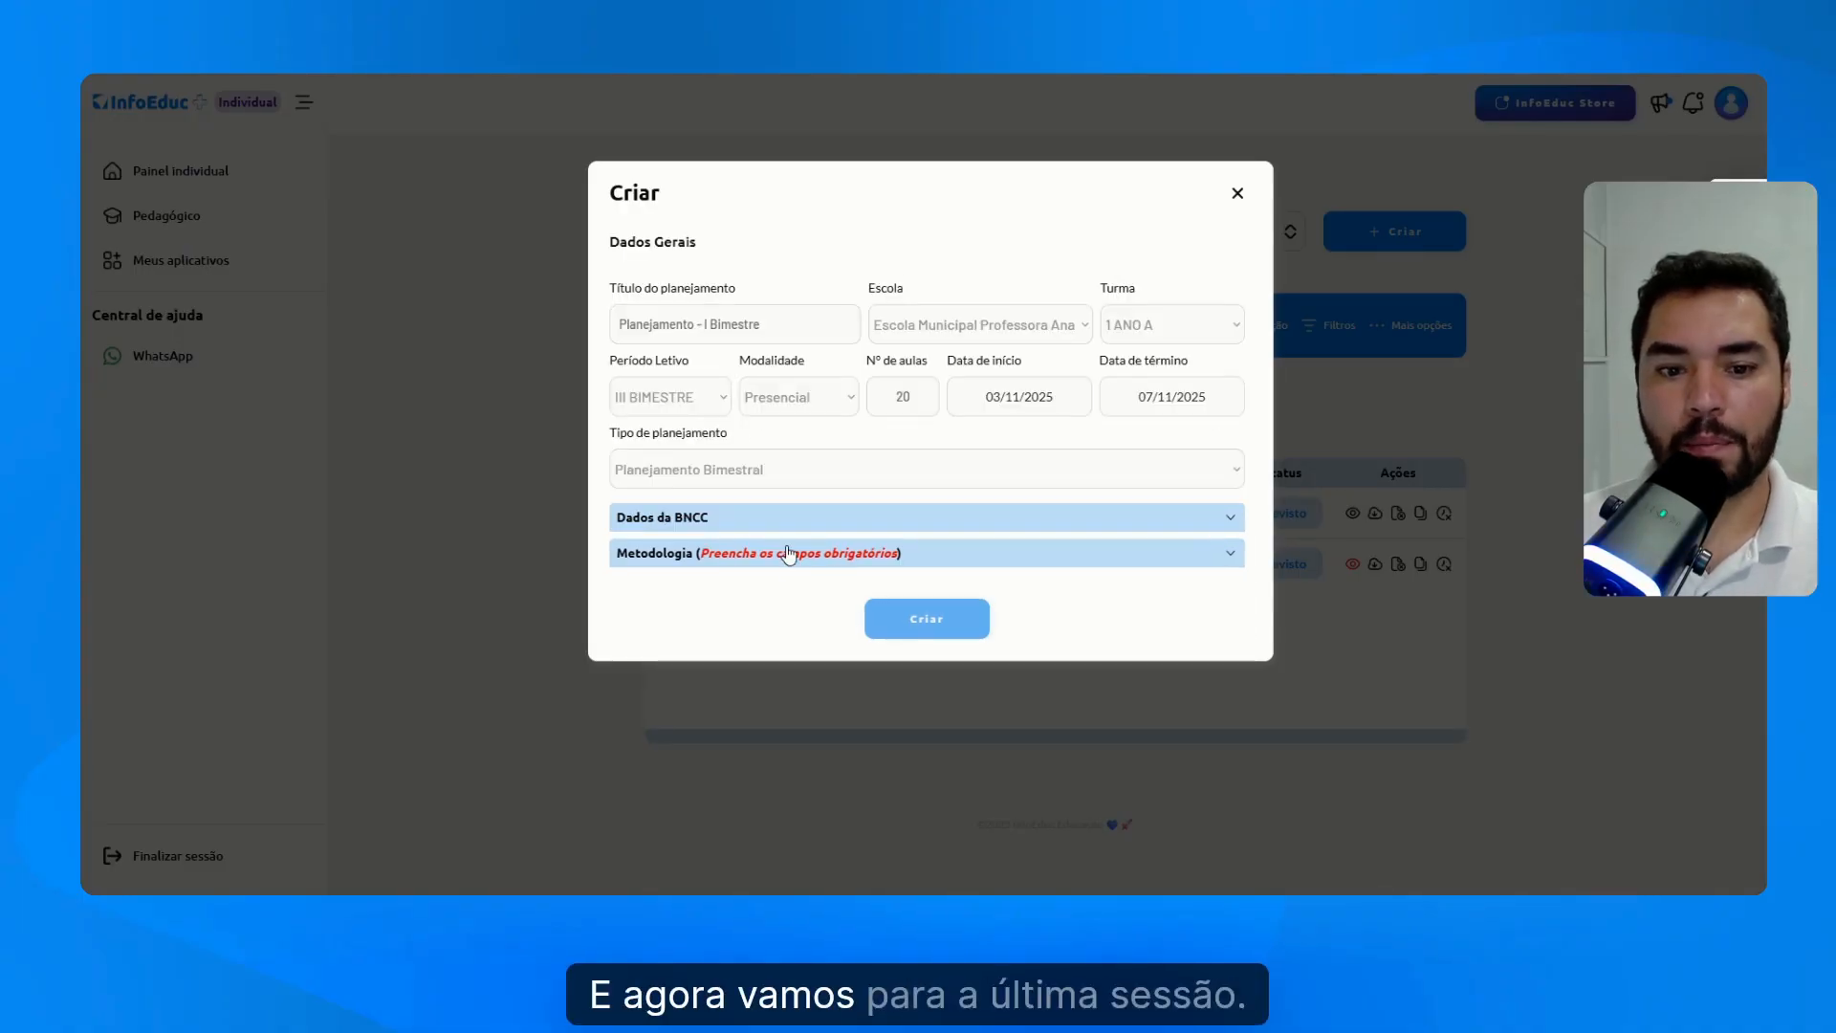
click(789, 554)
scroll(745, 526, down, 2)
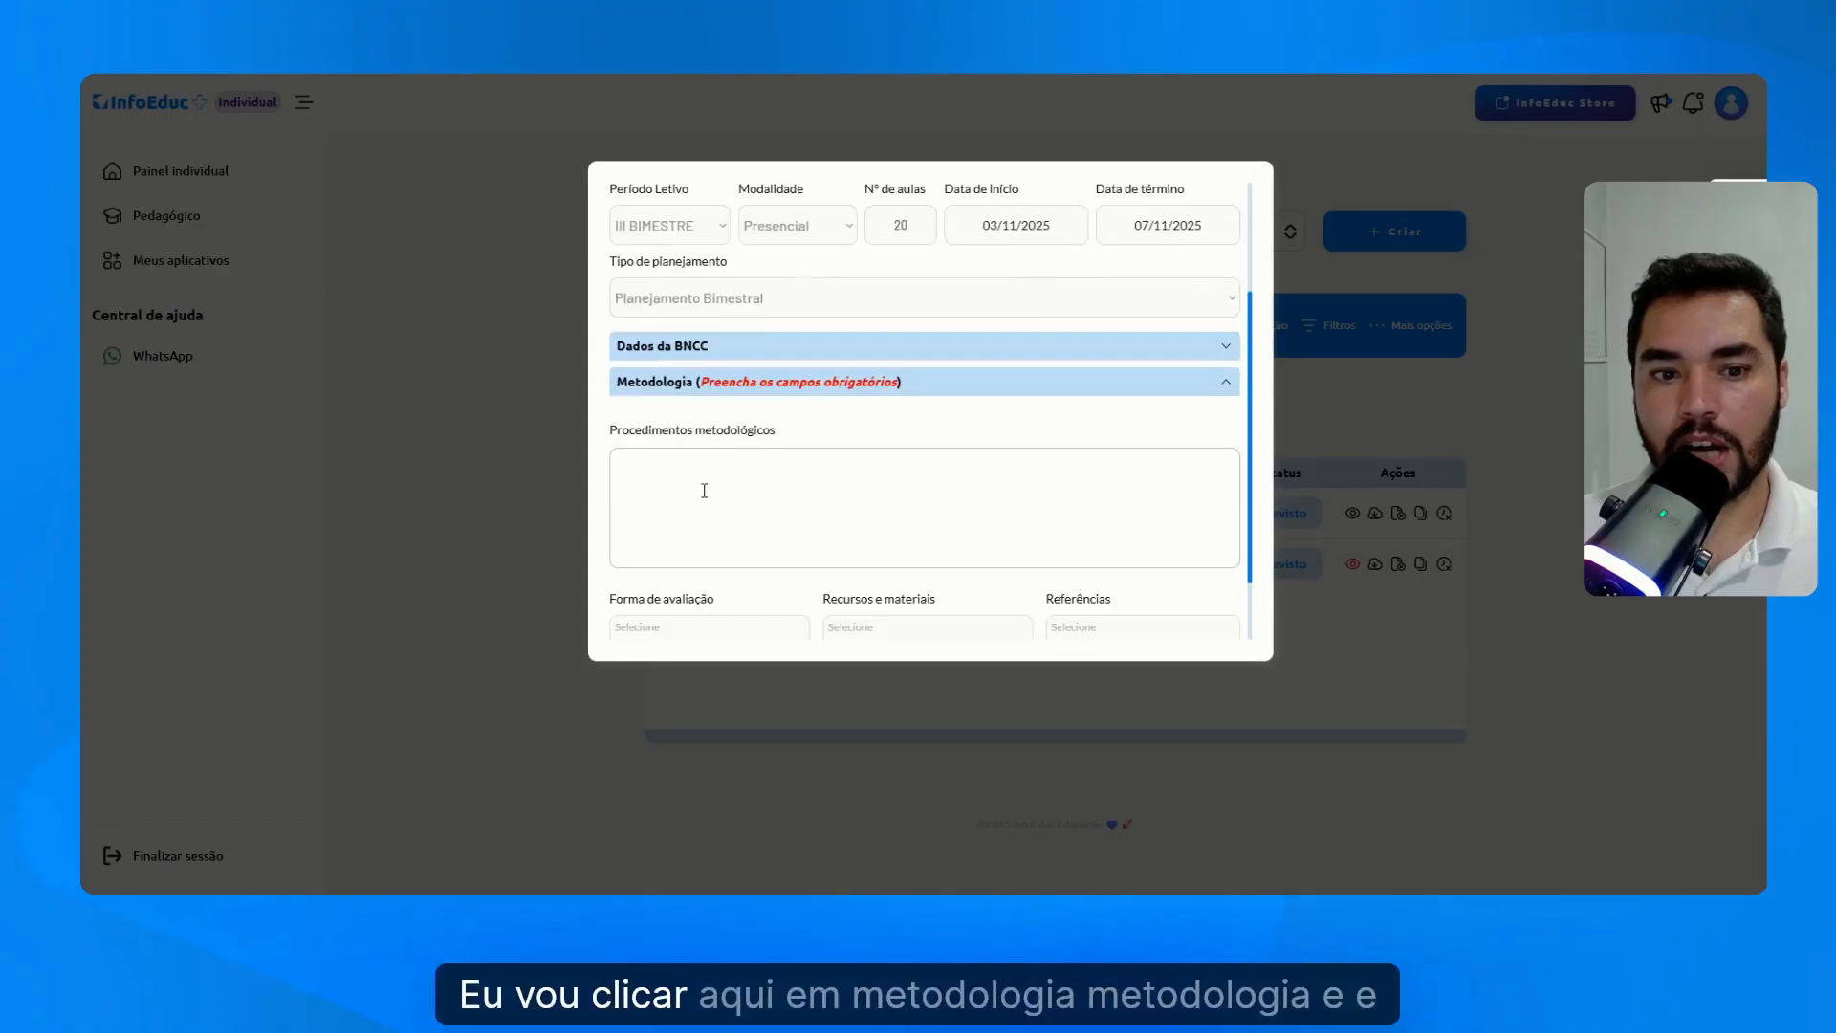
scroll(693, 382, down, 1)
click(696, 398)
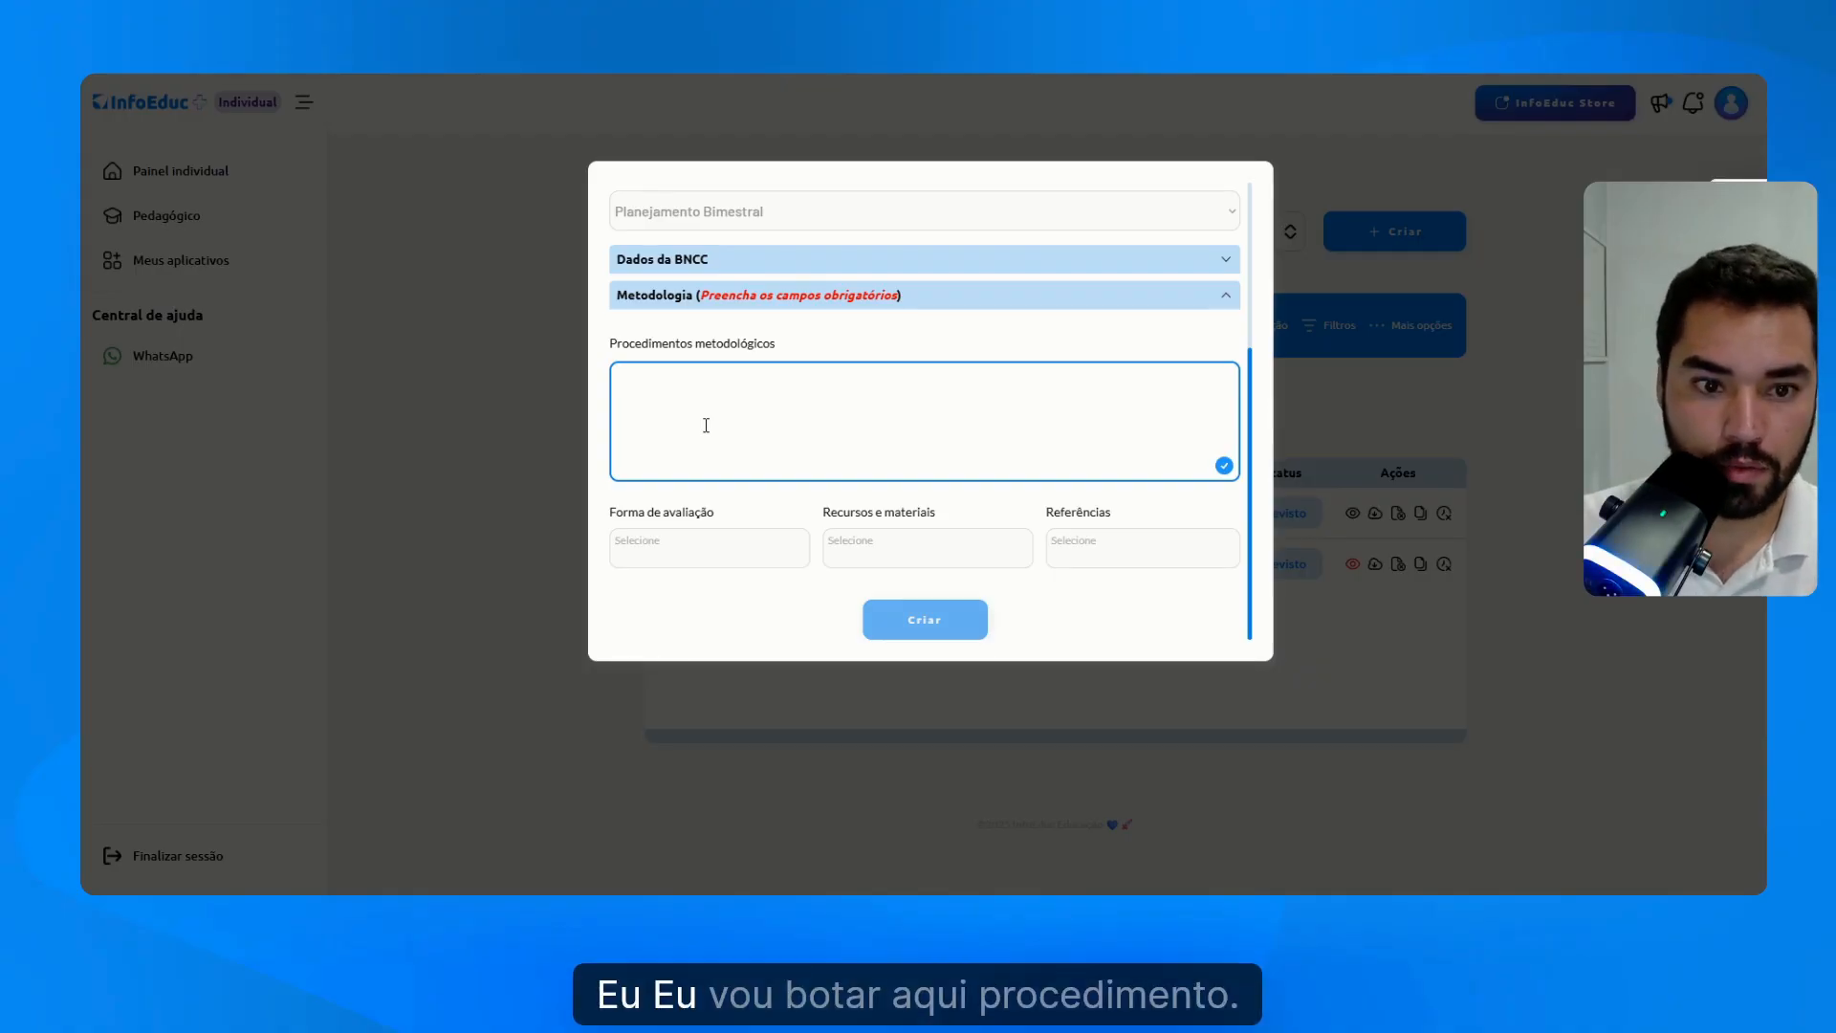
triple_click(676, 344)
key(ctrl+c)
click(659, 450)
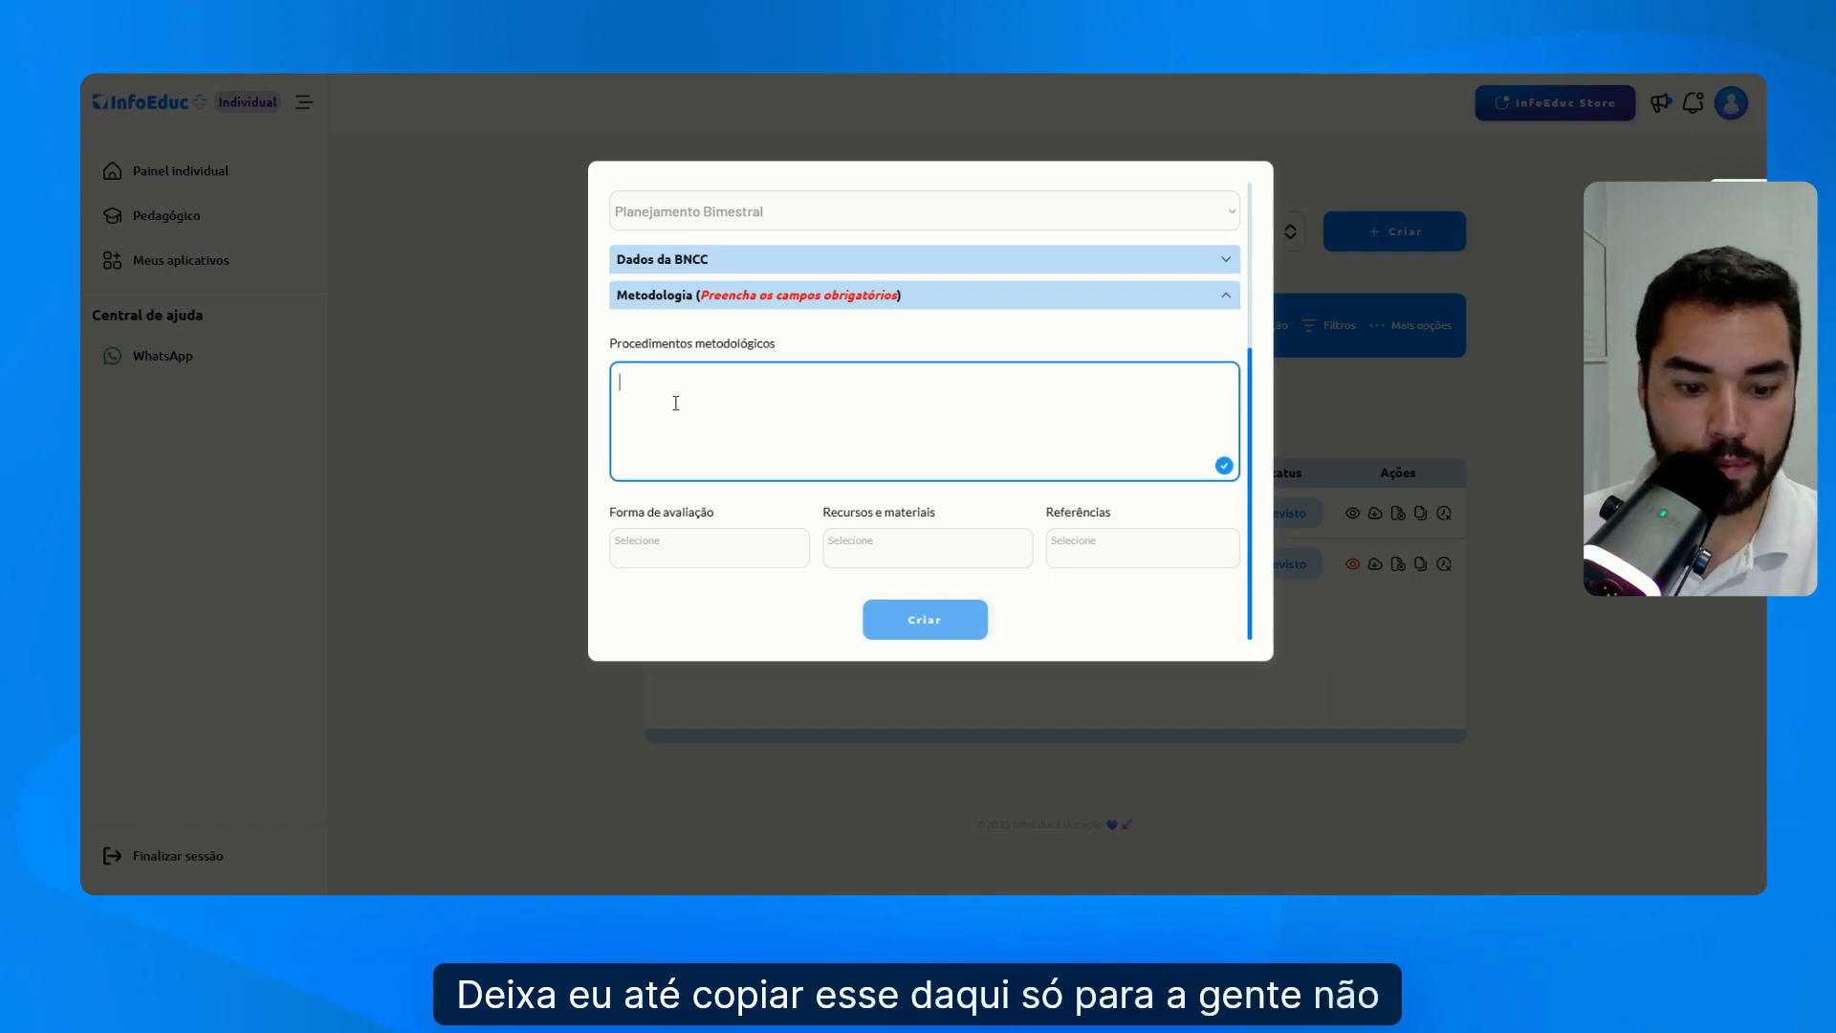
key(ctrl+v)
text(sdfsfsdgsdg)
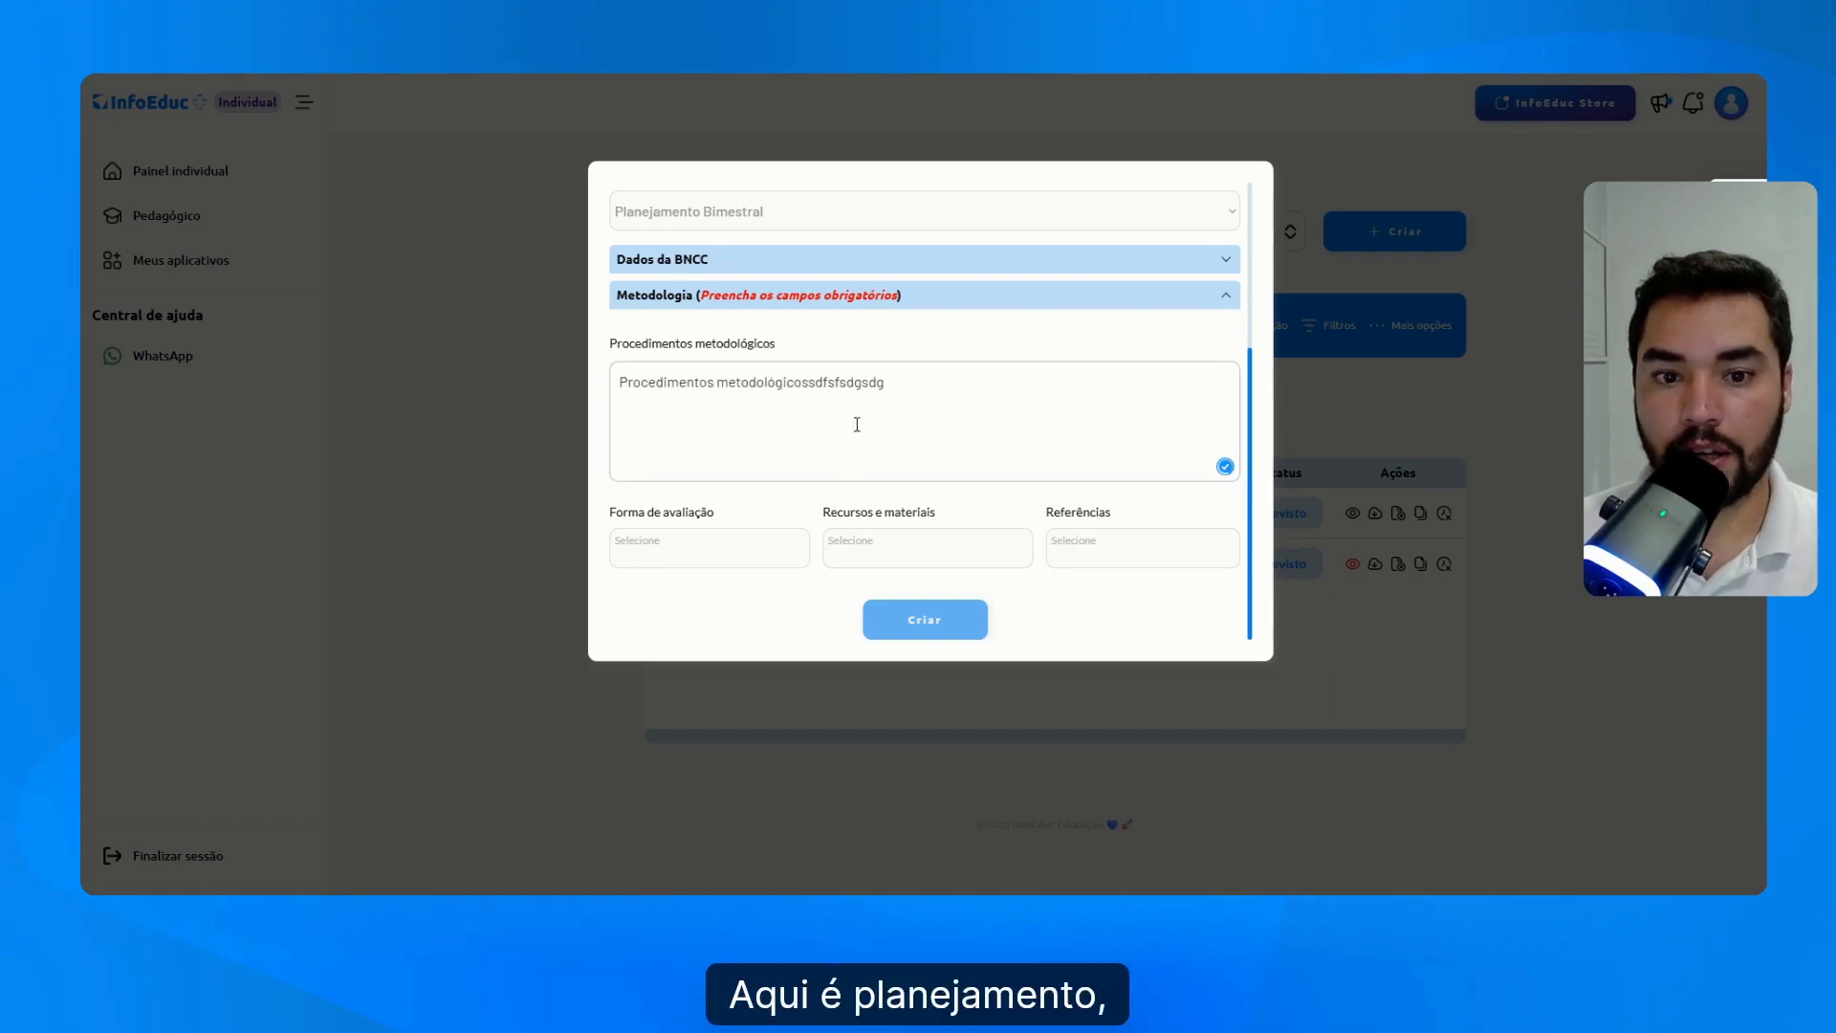
- Delete the filler letters after "Procedimentos metodológicos" and end the text with a punctuation mark
drag(889, 382, 808, 382)
key(BackSpace)
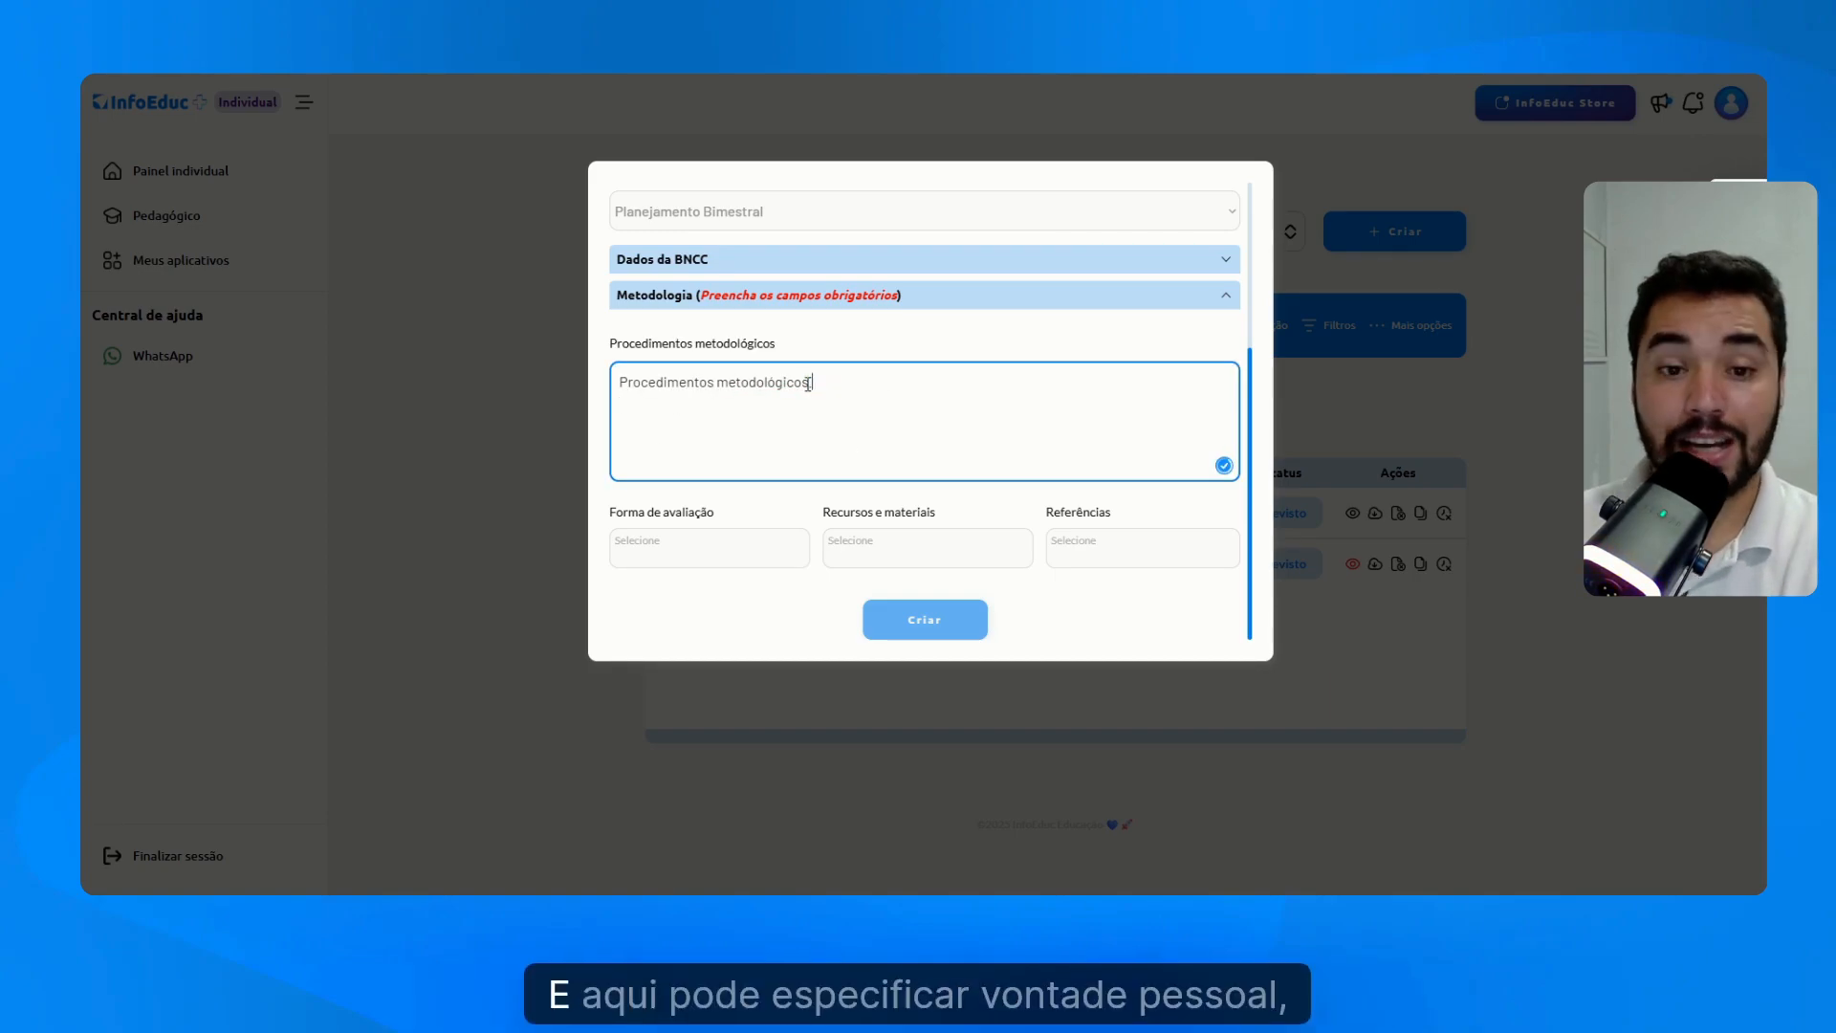
text(.)
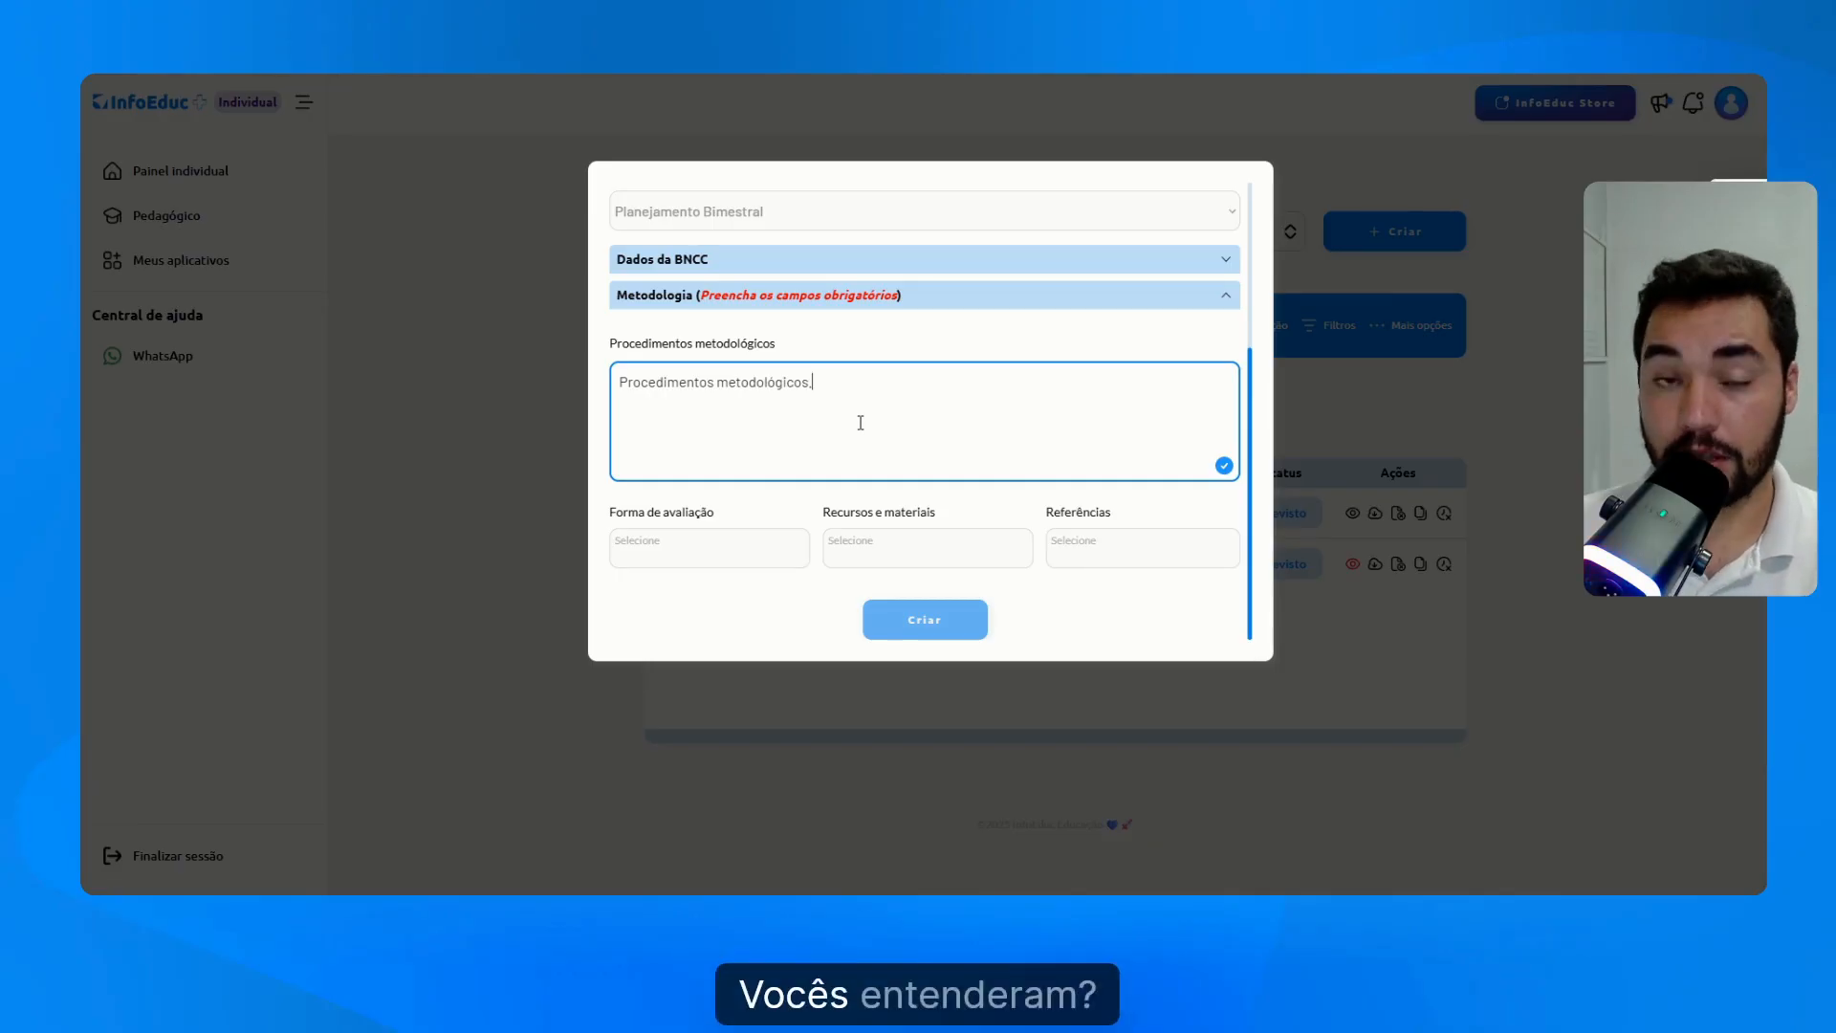
- Choose Somativa and Integradora as the planning's Forma de avaliação
click(719, 563)
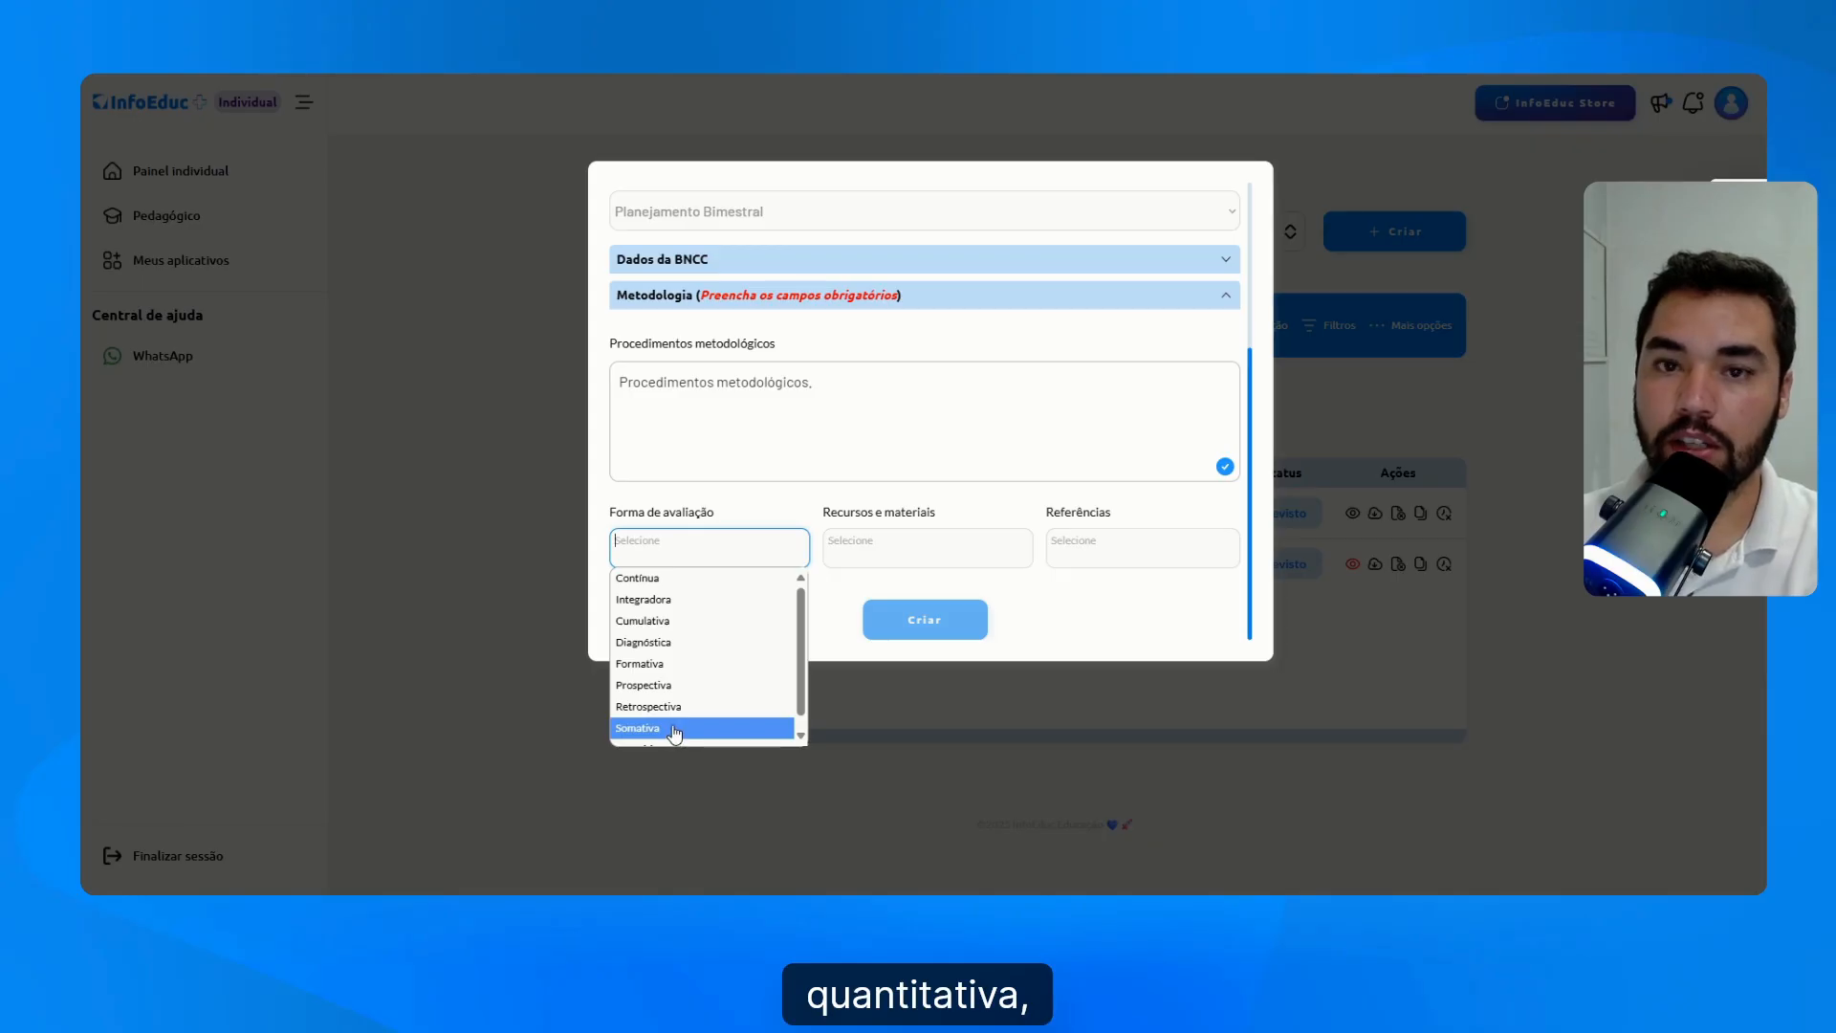
click(674, 729)
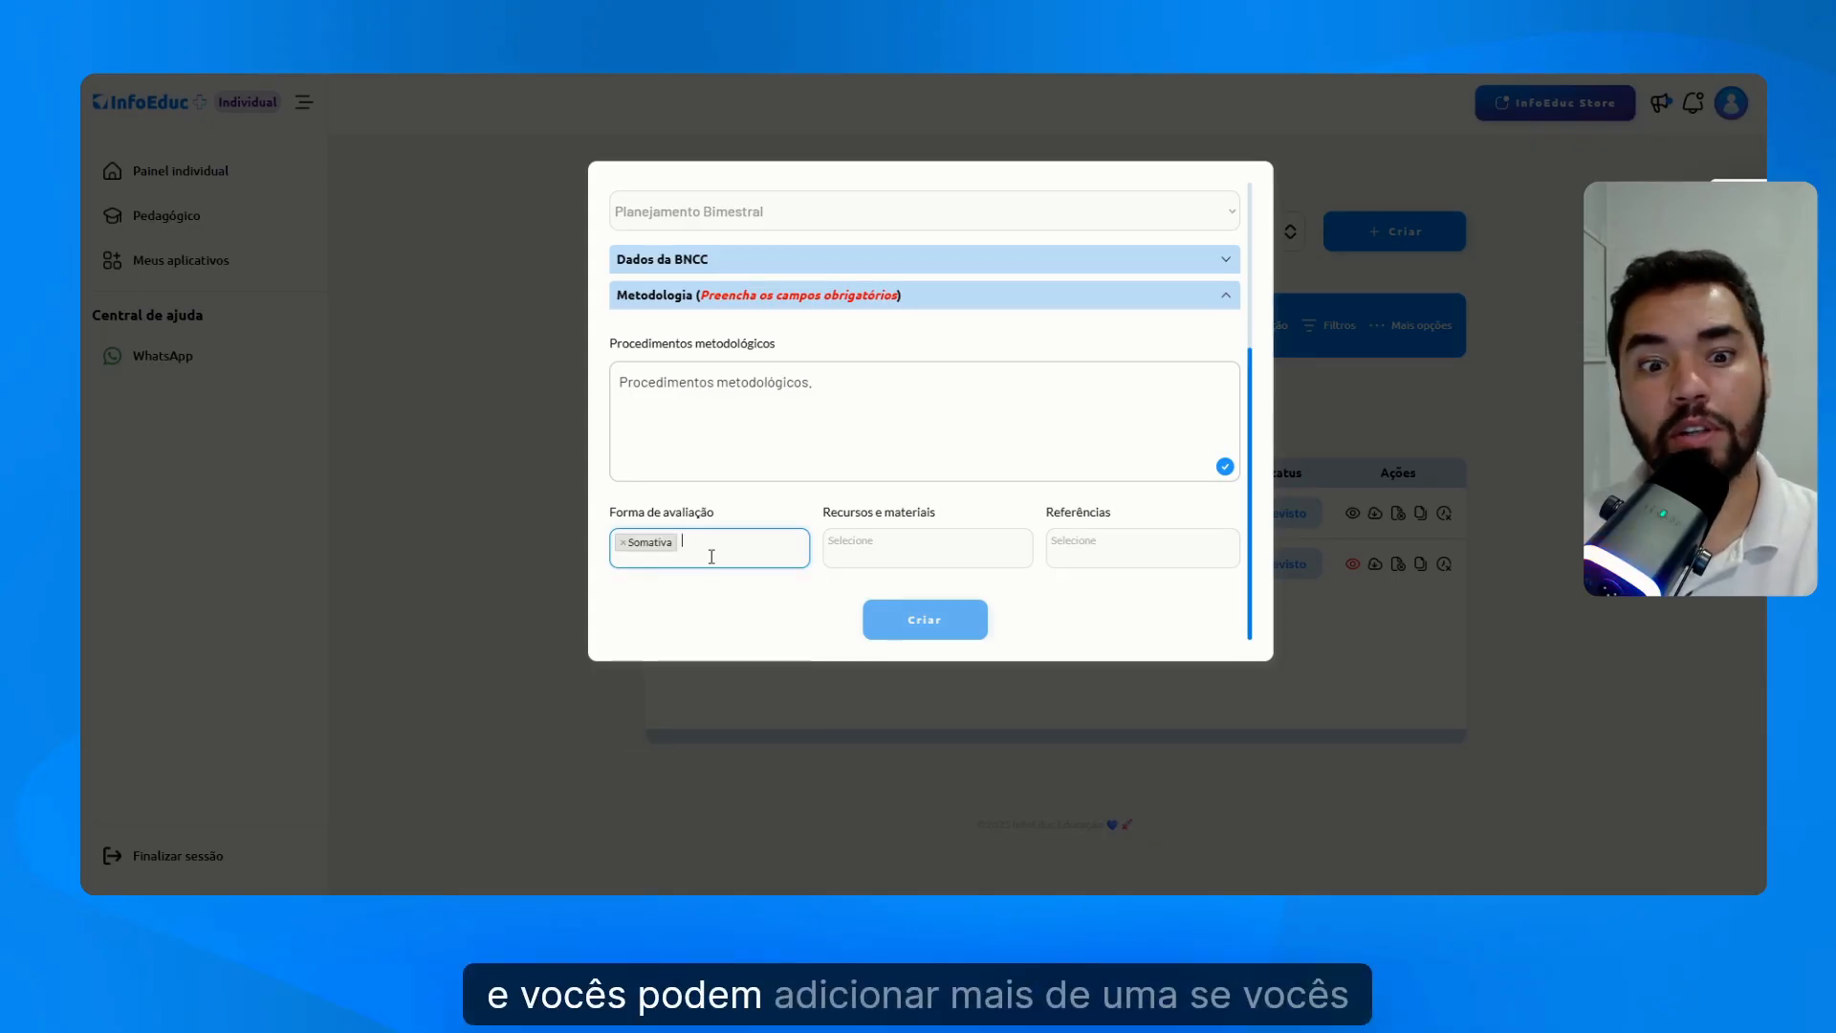
click(711, 557)
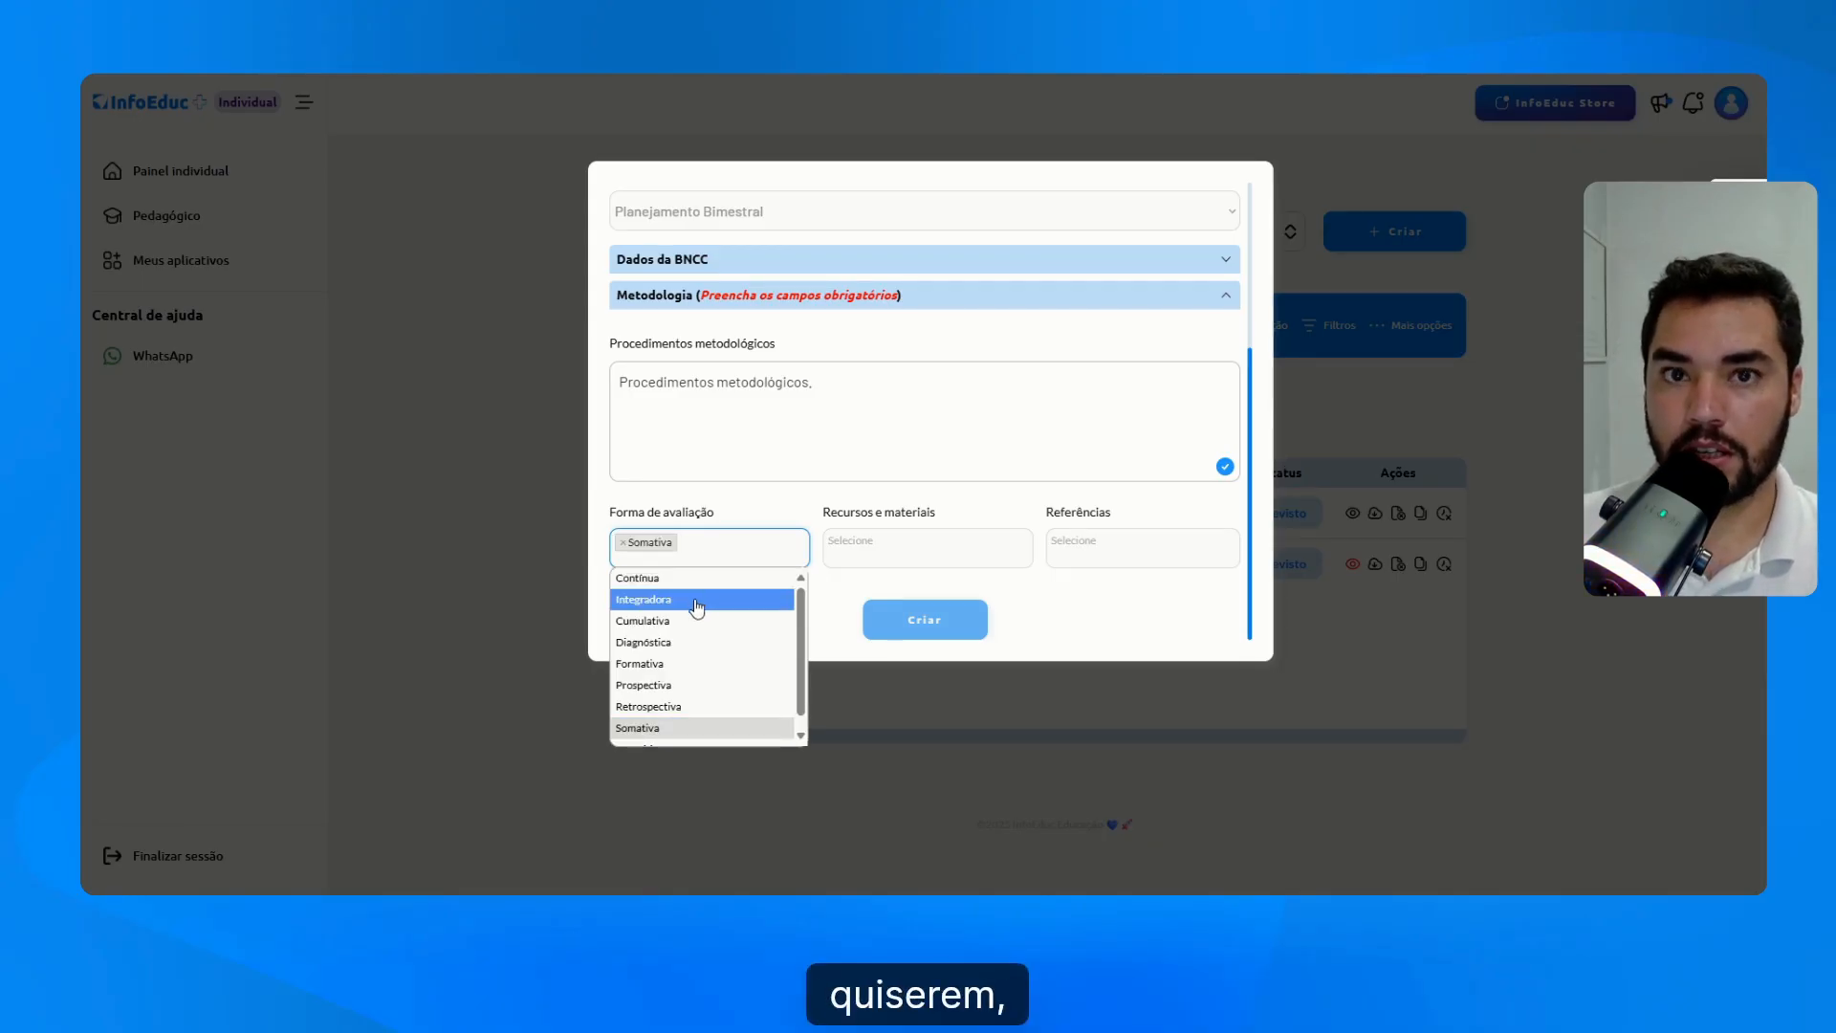
click(697, 602)
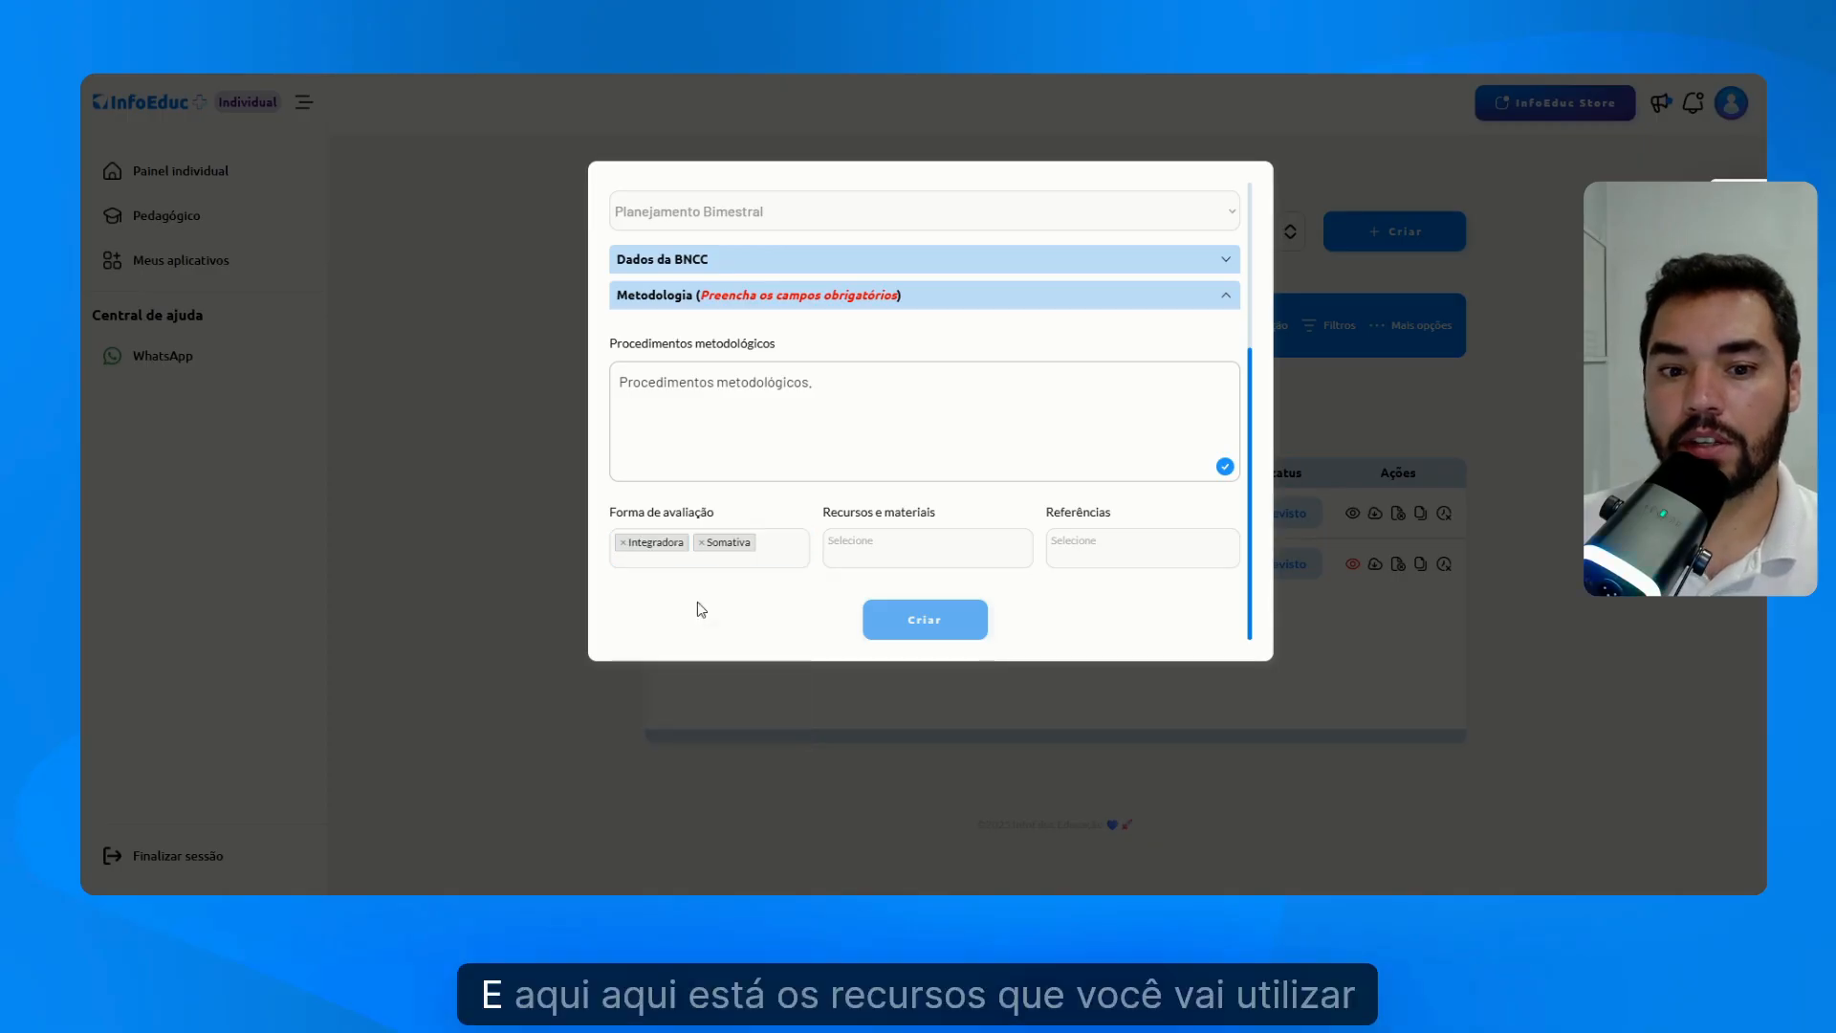
- Add Lápis and a new custom entry "Adicionar" to the planning's Recursos e materiais
click(867, 549)
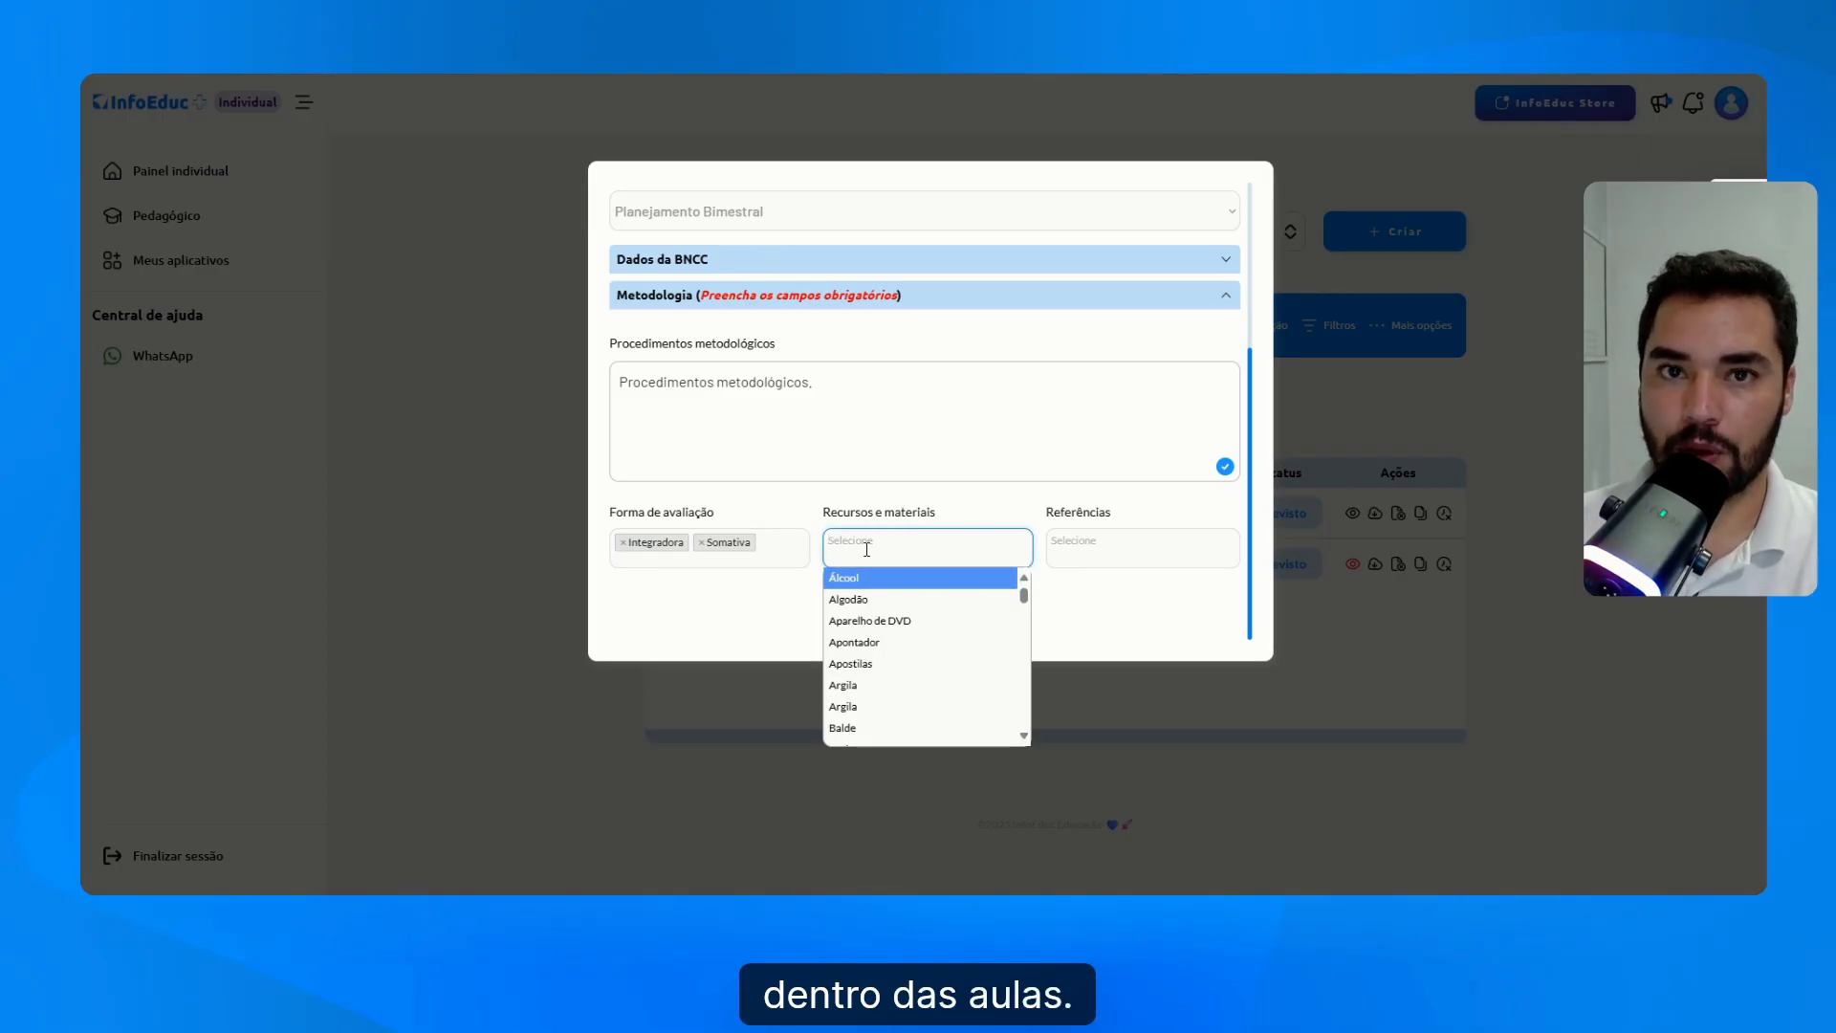
scroll(885, 639, down, 15)
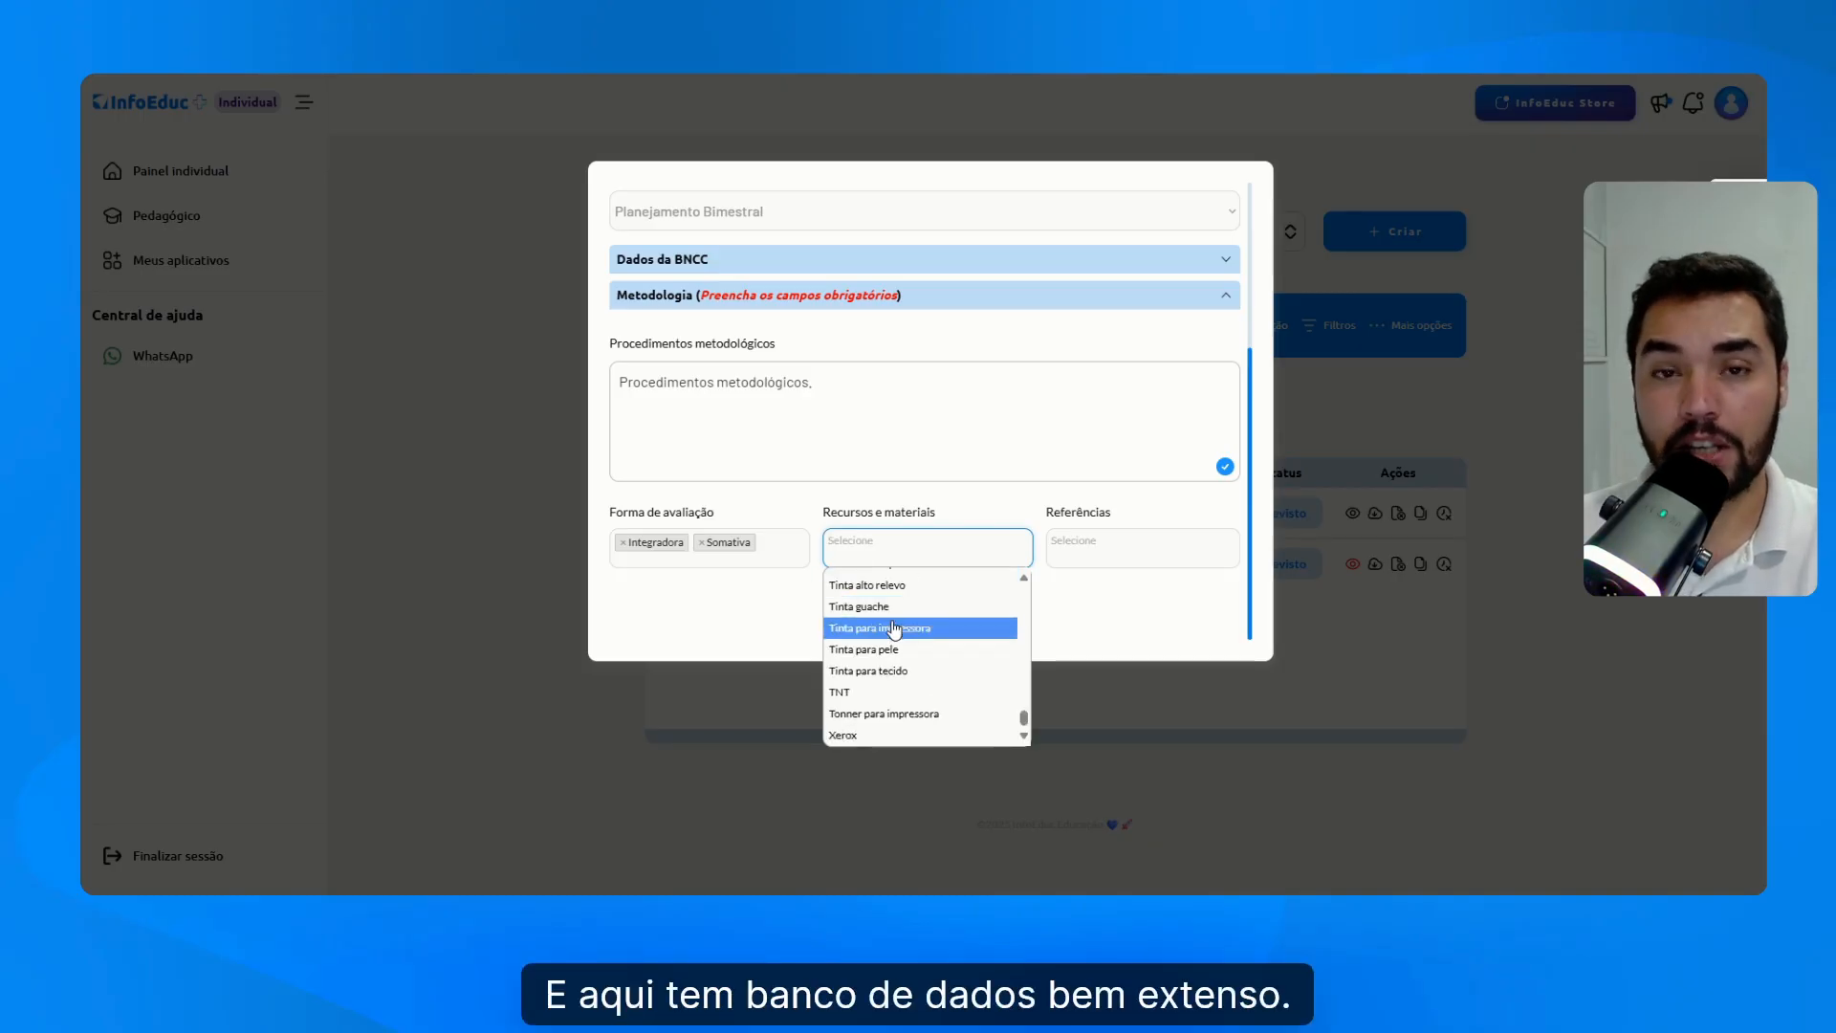
scroll(894, 629, up, 8)
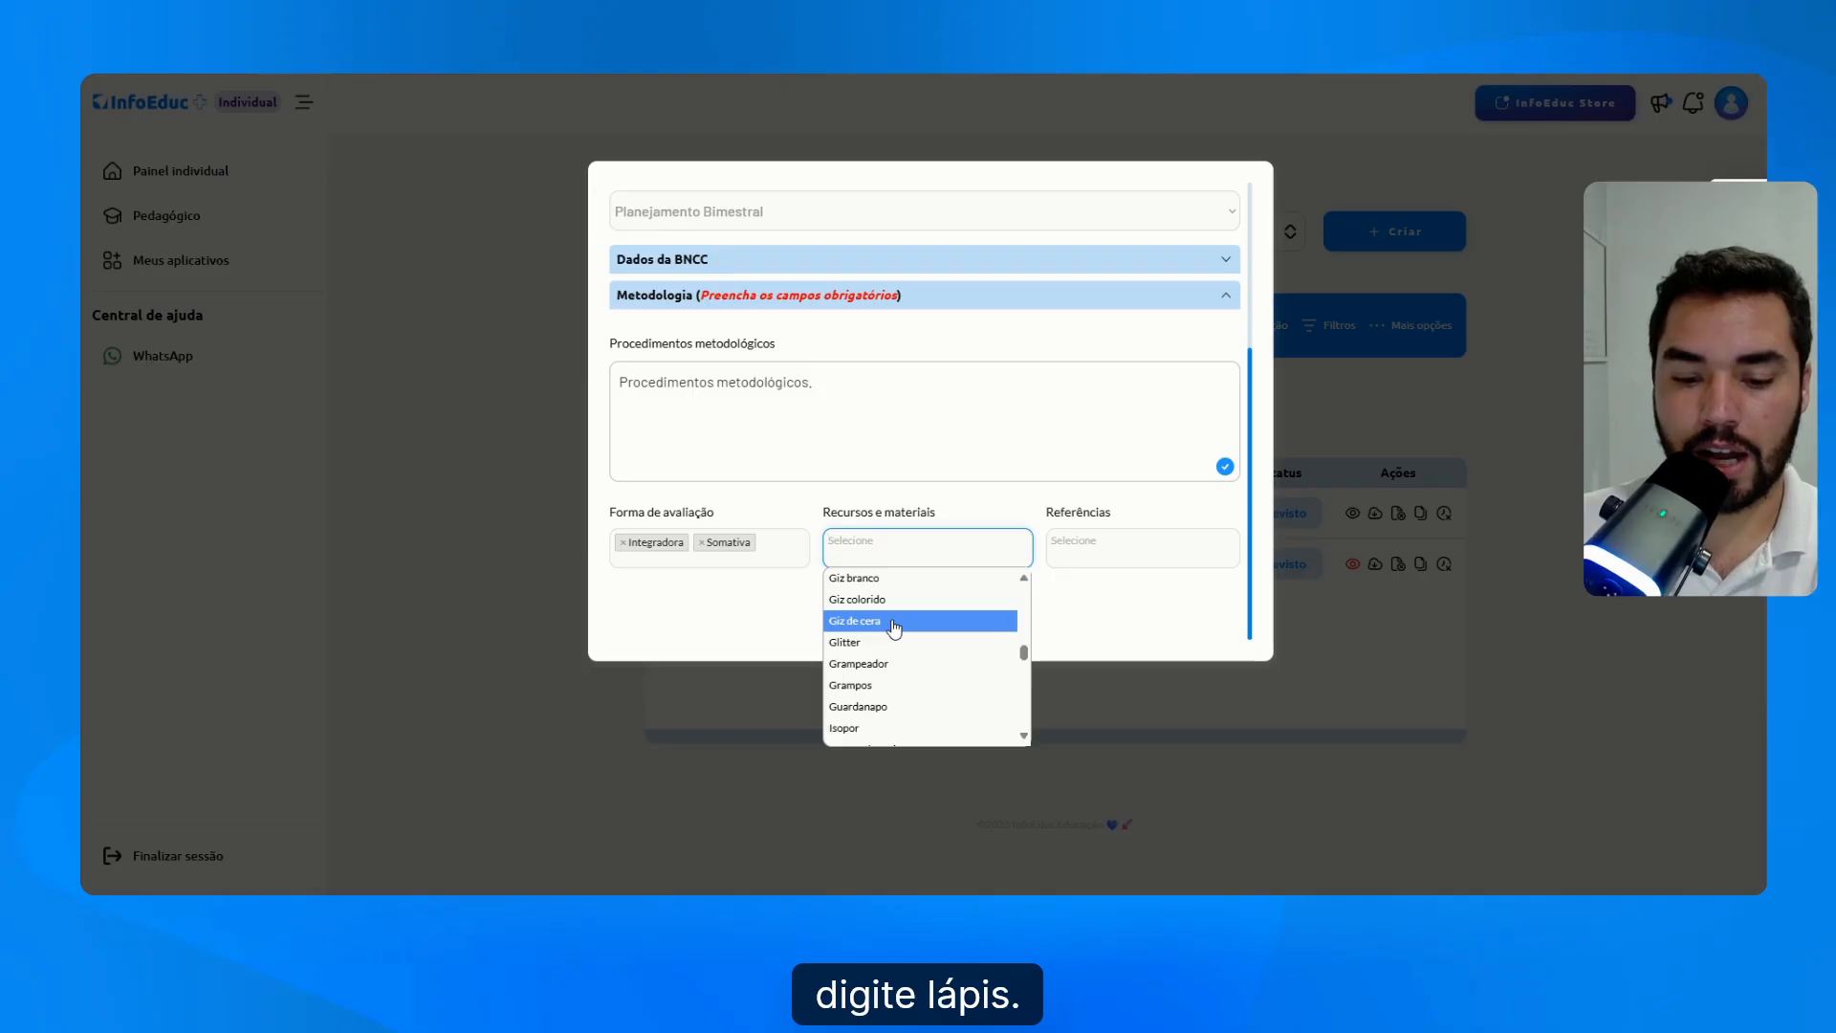
text(Lapis)
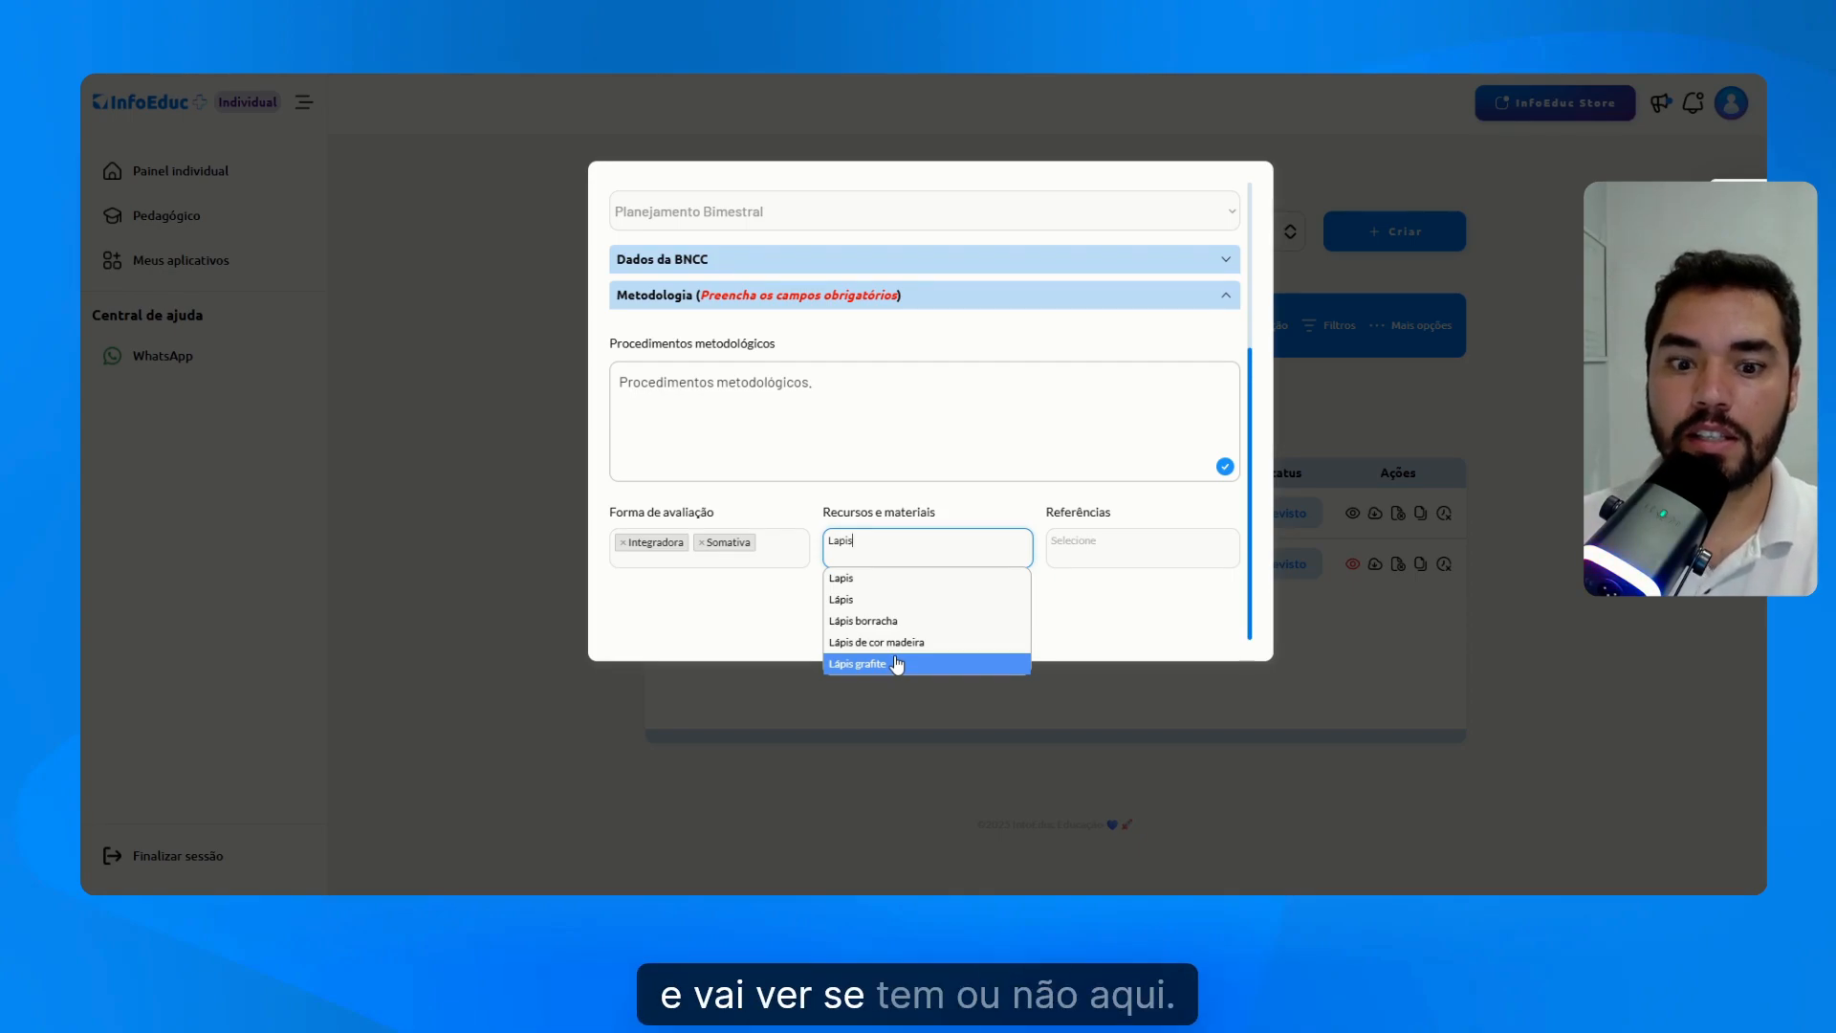
click(880, 600)
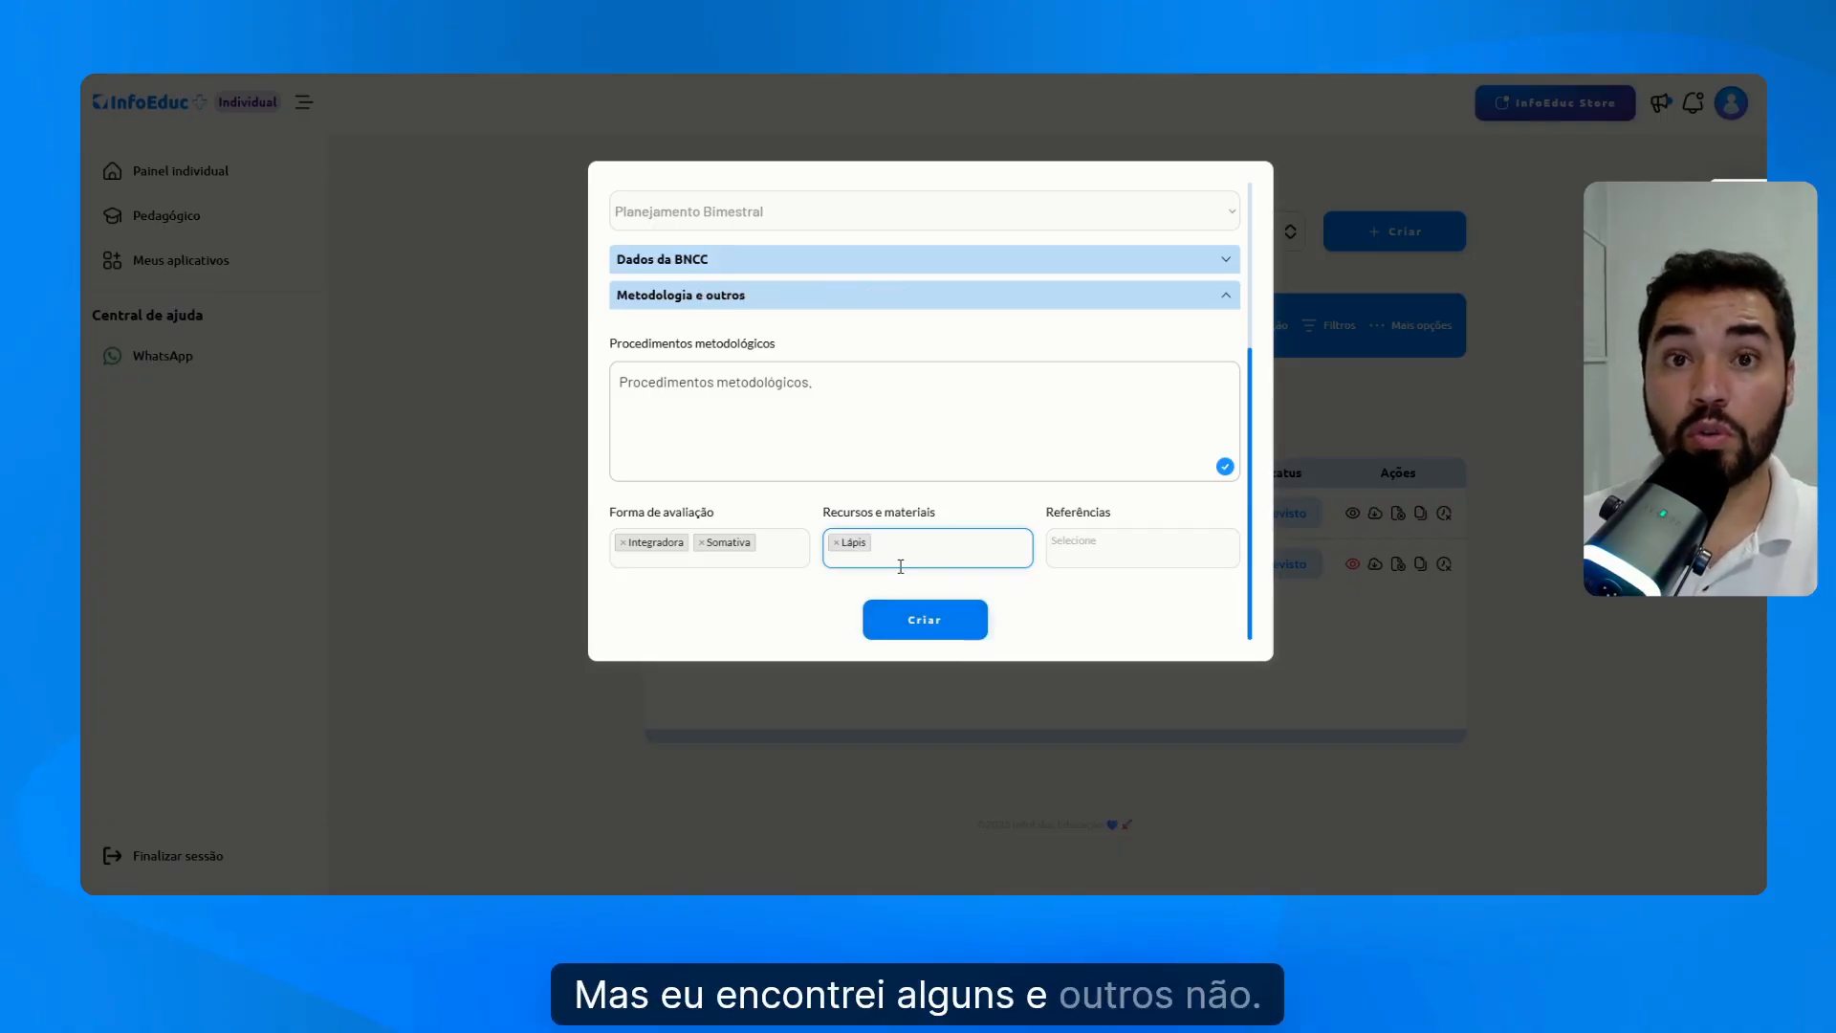
text(A)
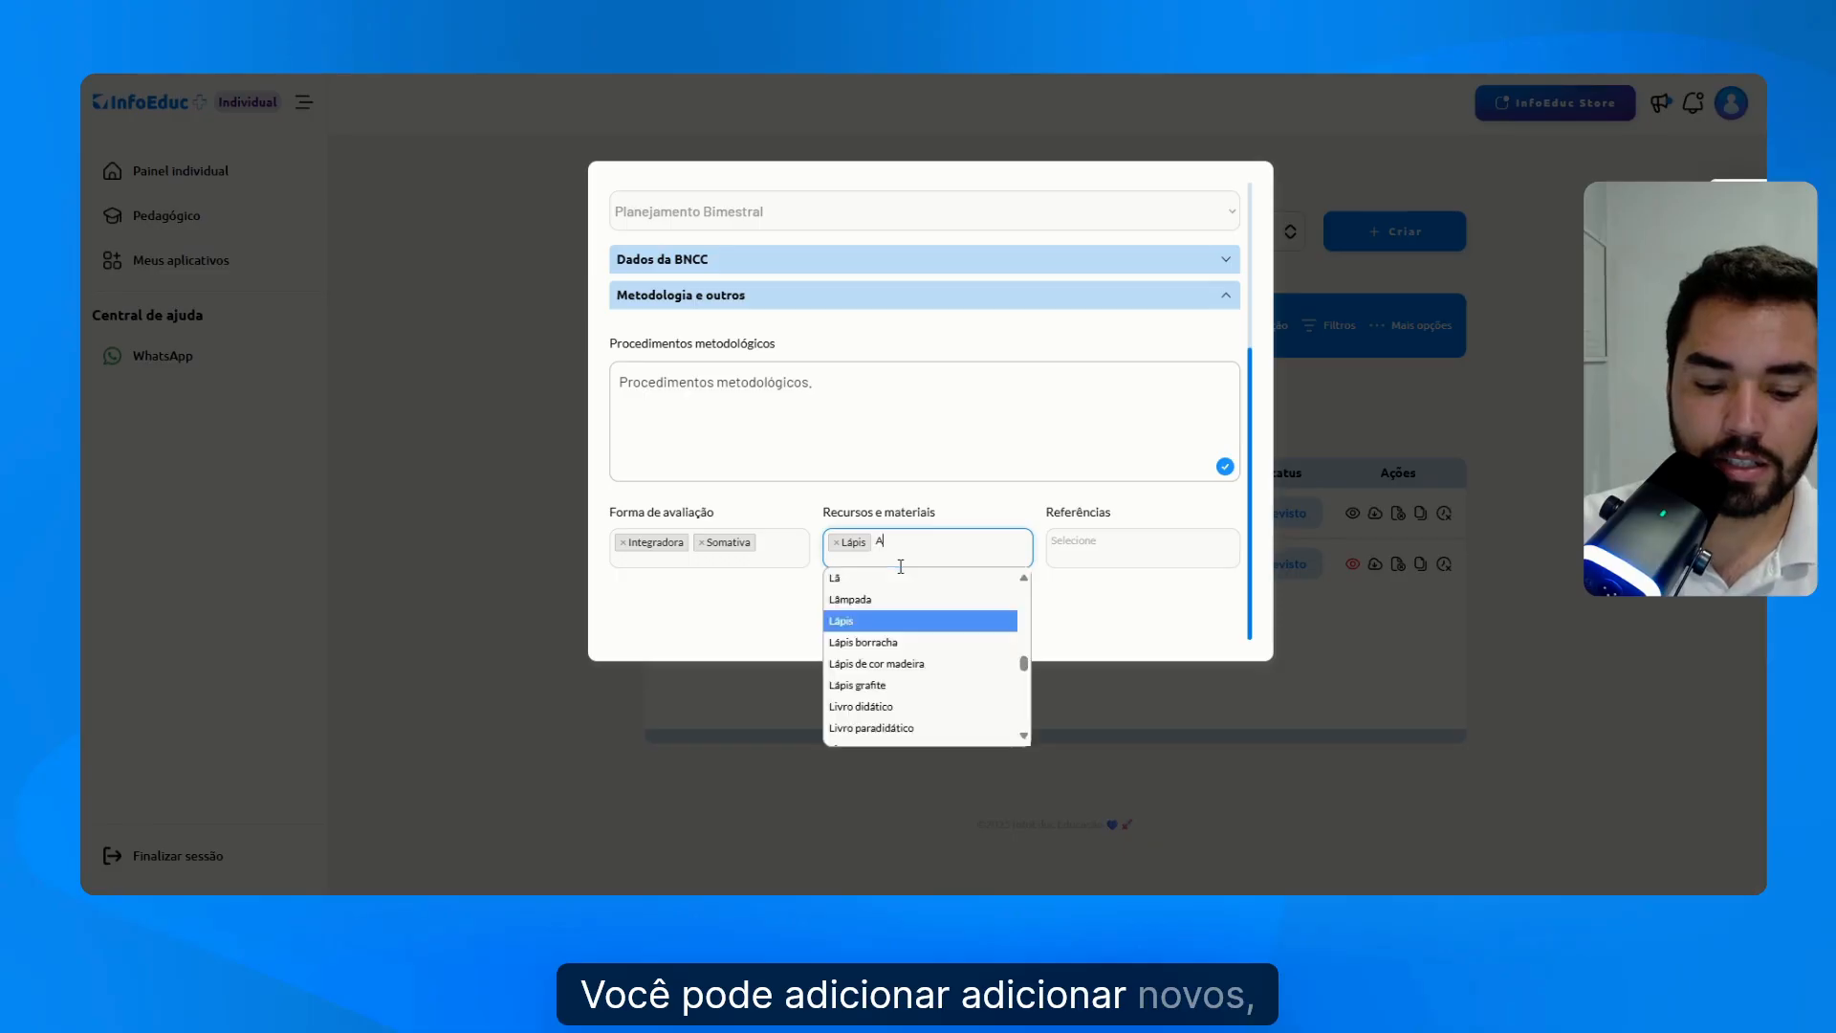
text(dicionar)
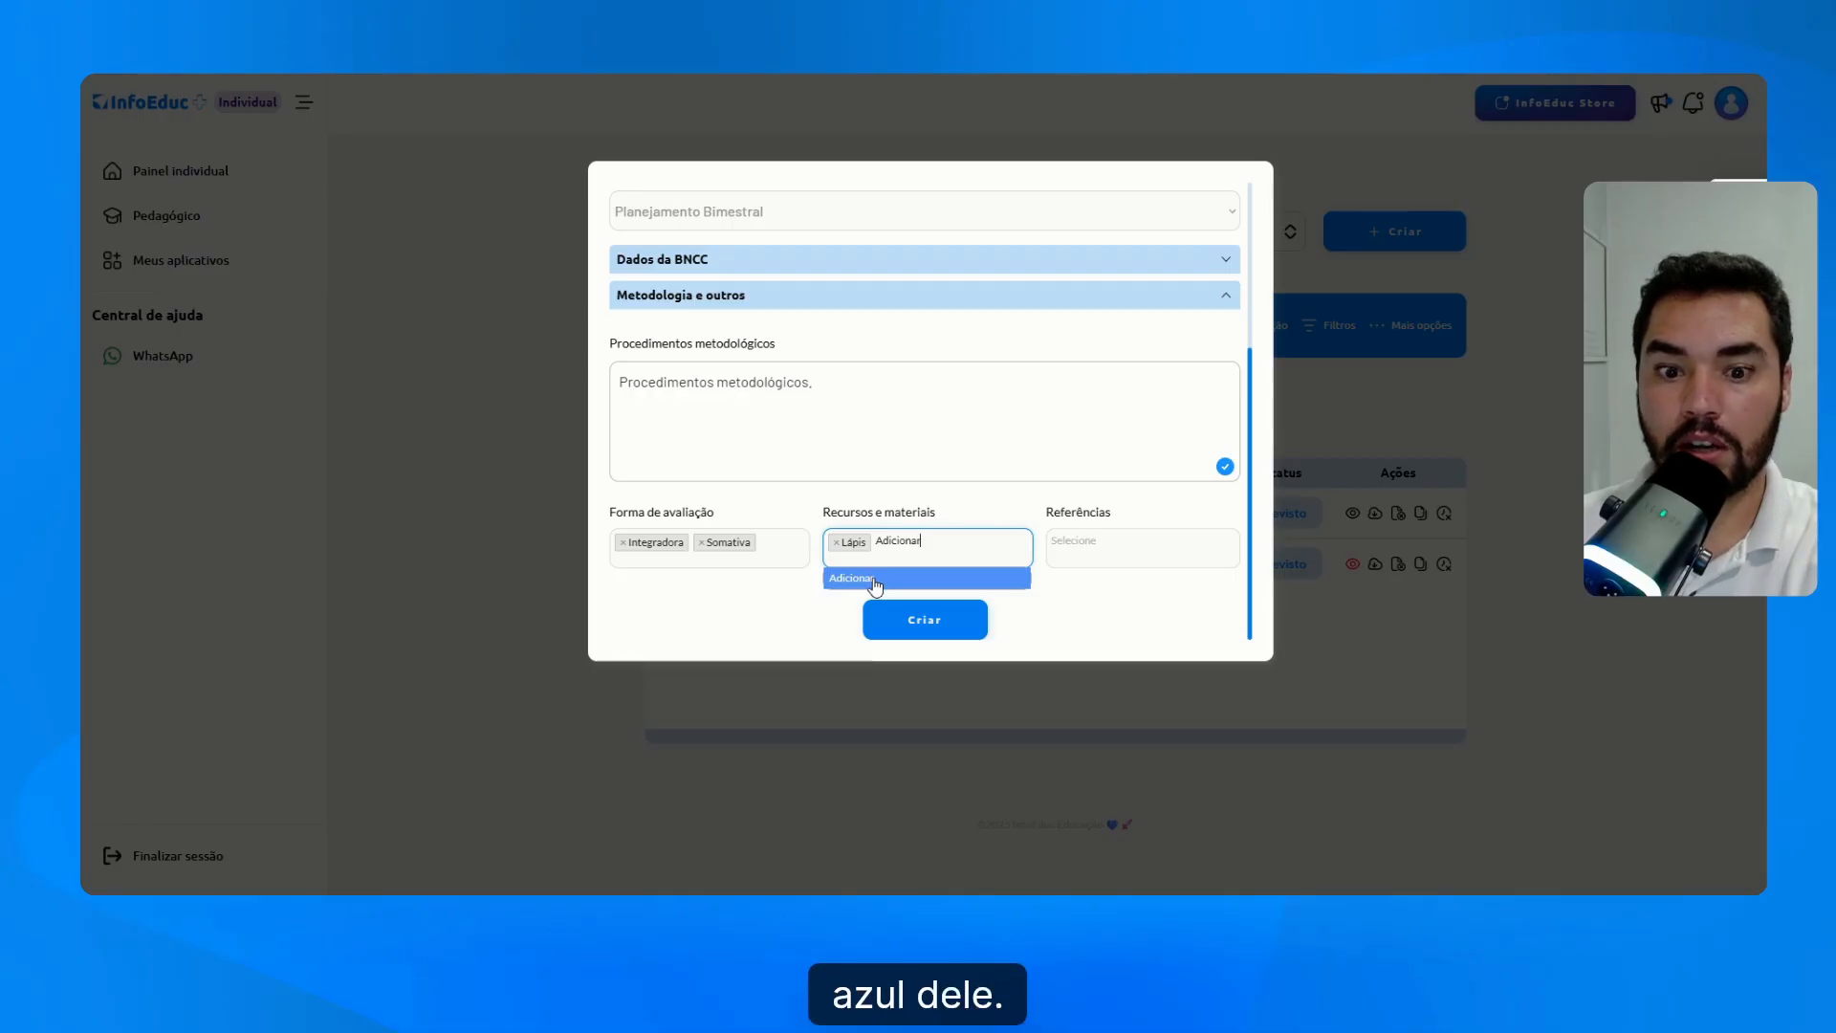
click(871, 579)
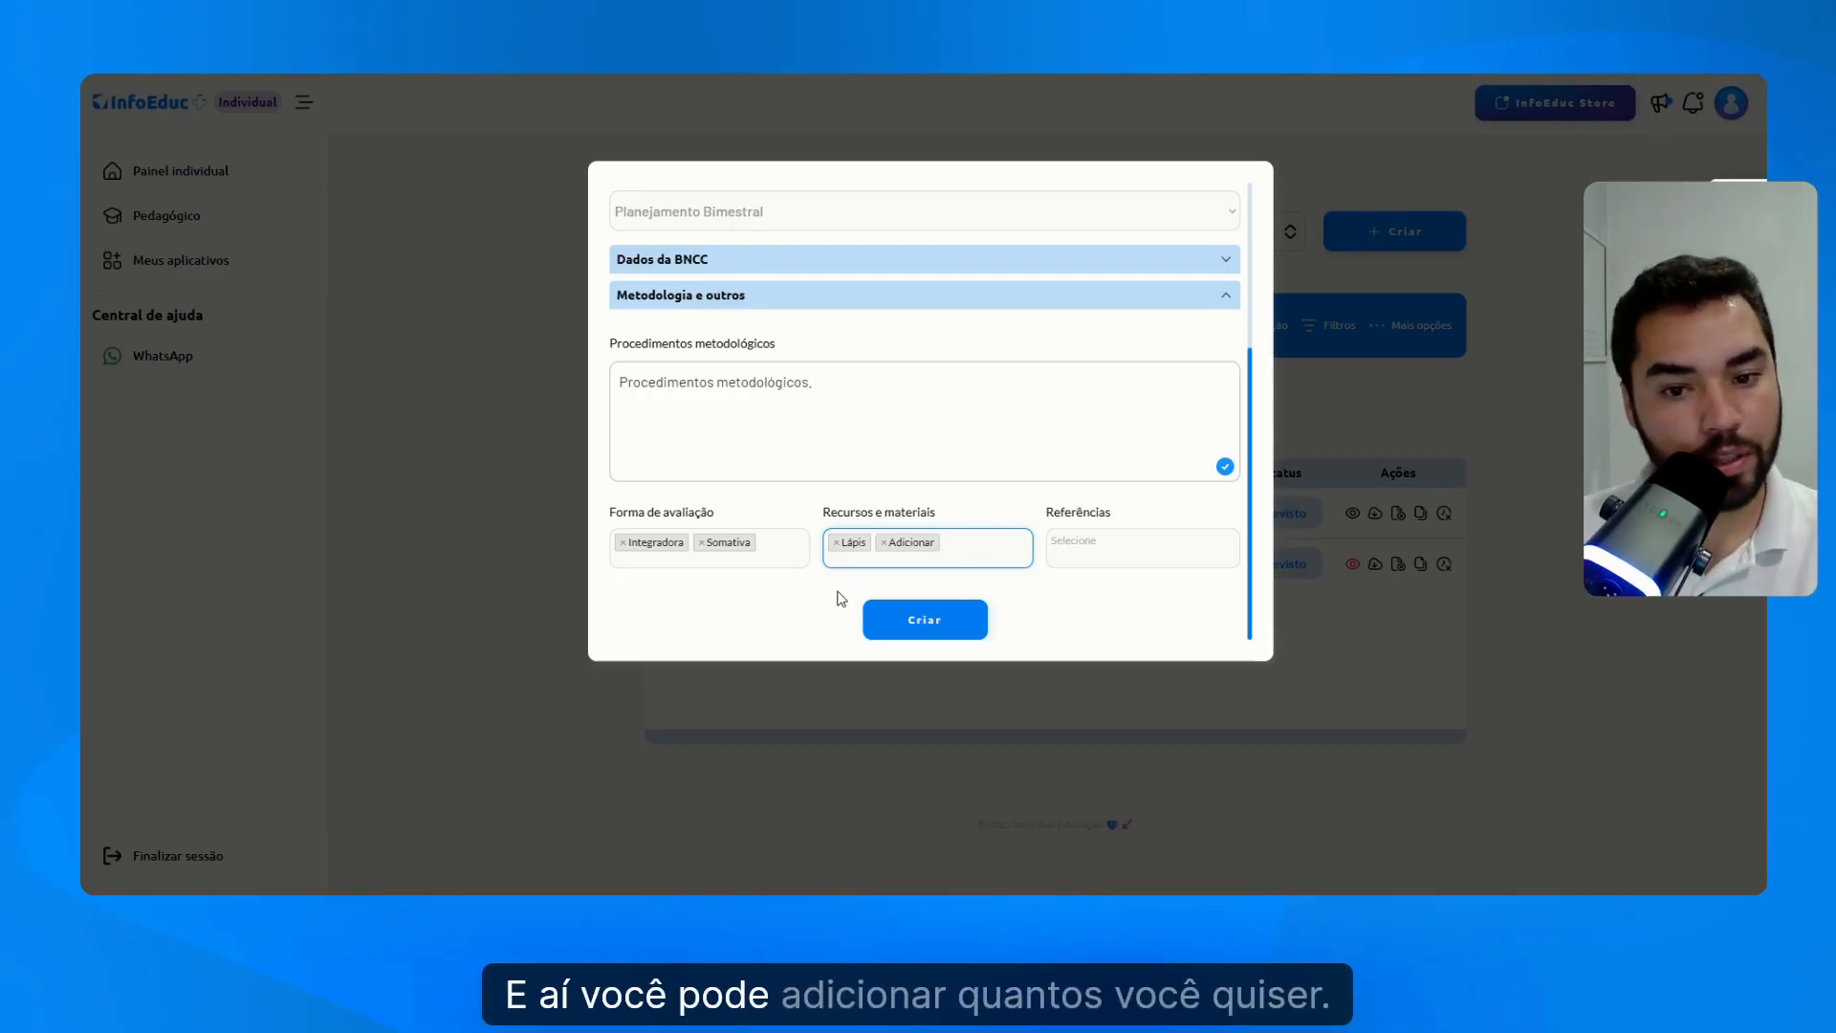
- Add the BRASIL. Base Nacional Comum Curricular (2017) reference under Referências and create the planning
click(1093, 542)
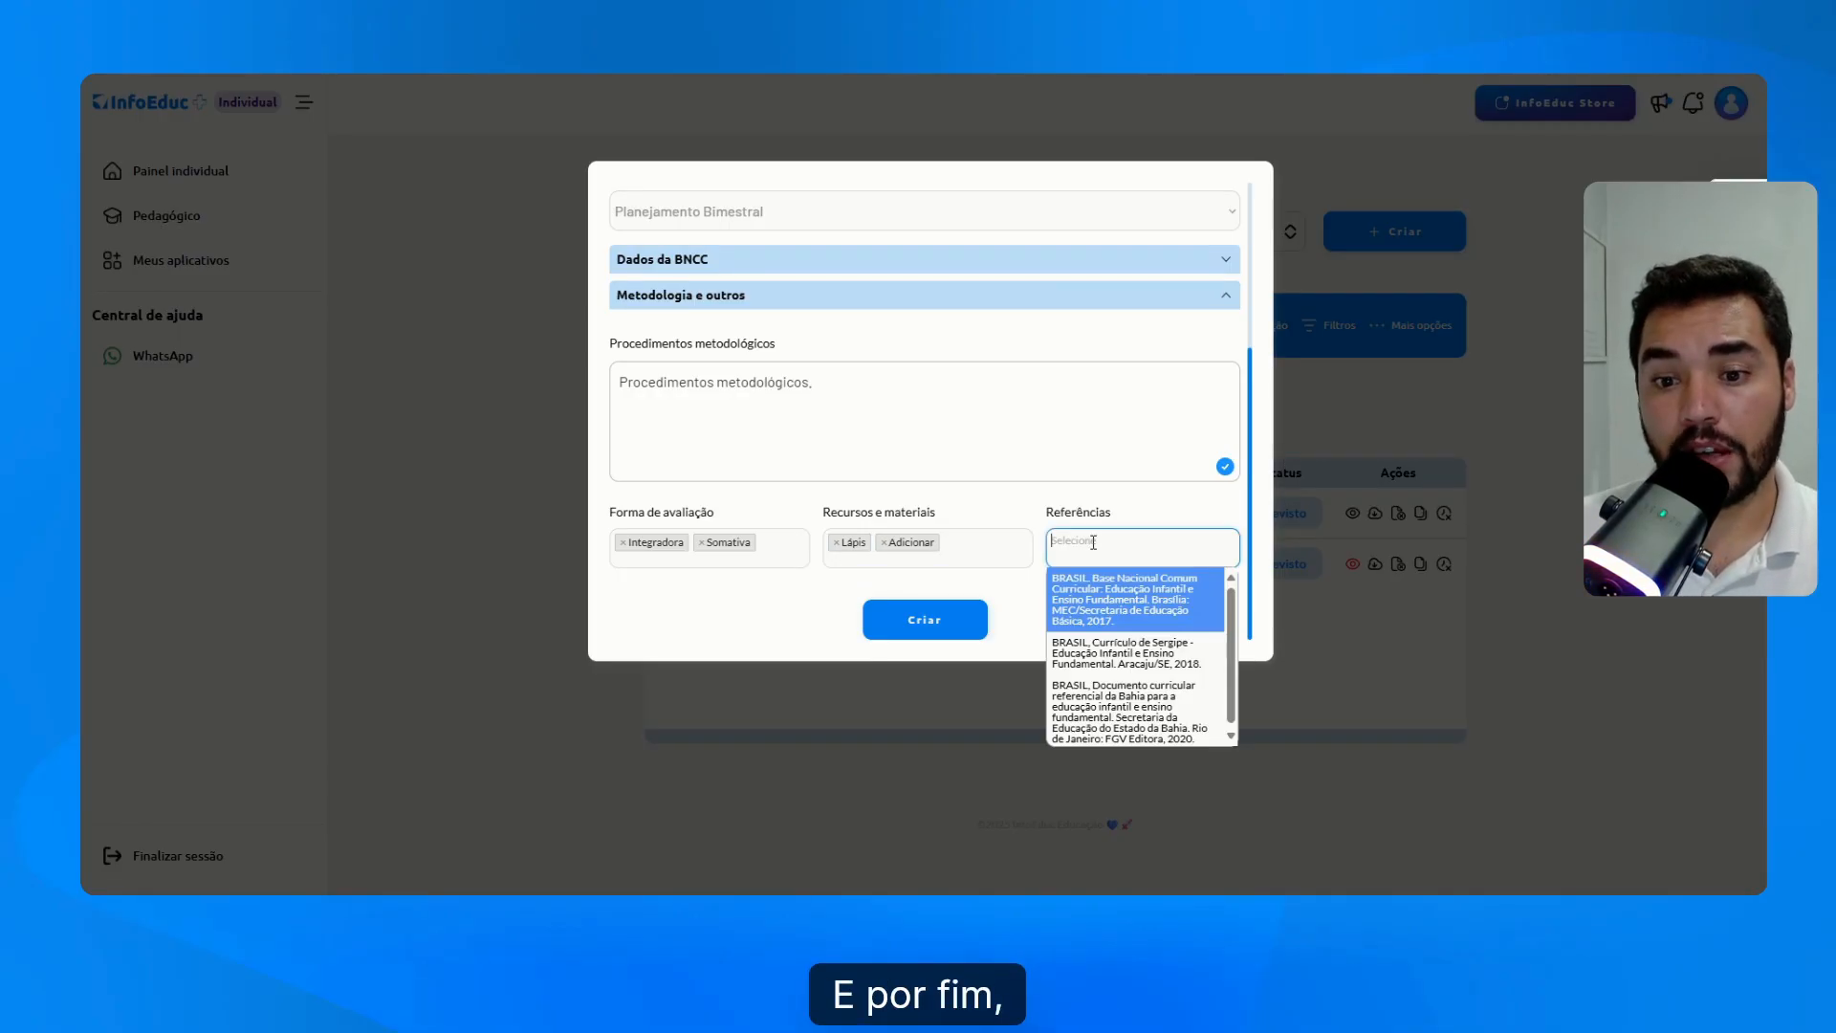
click(1136, 608)
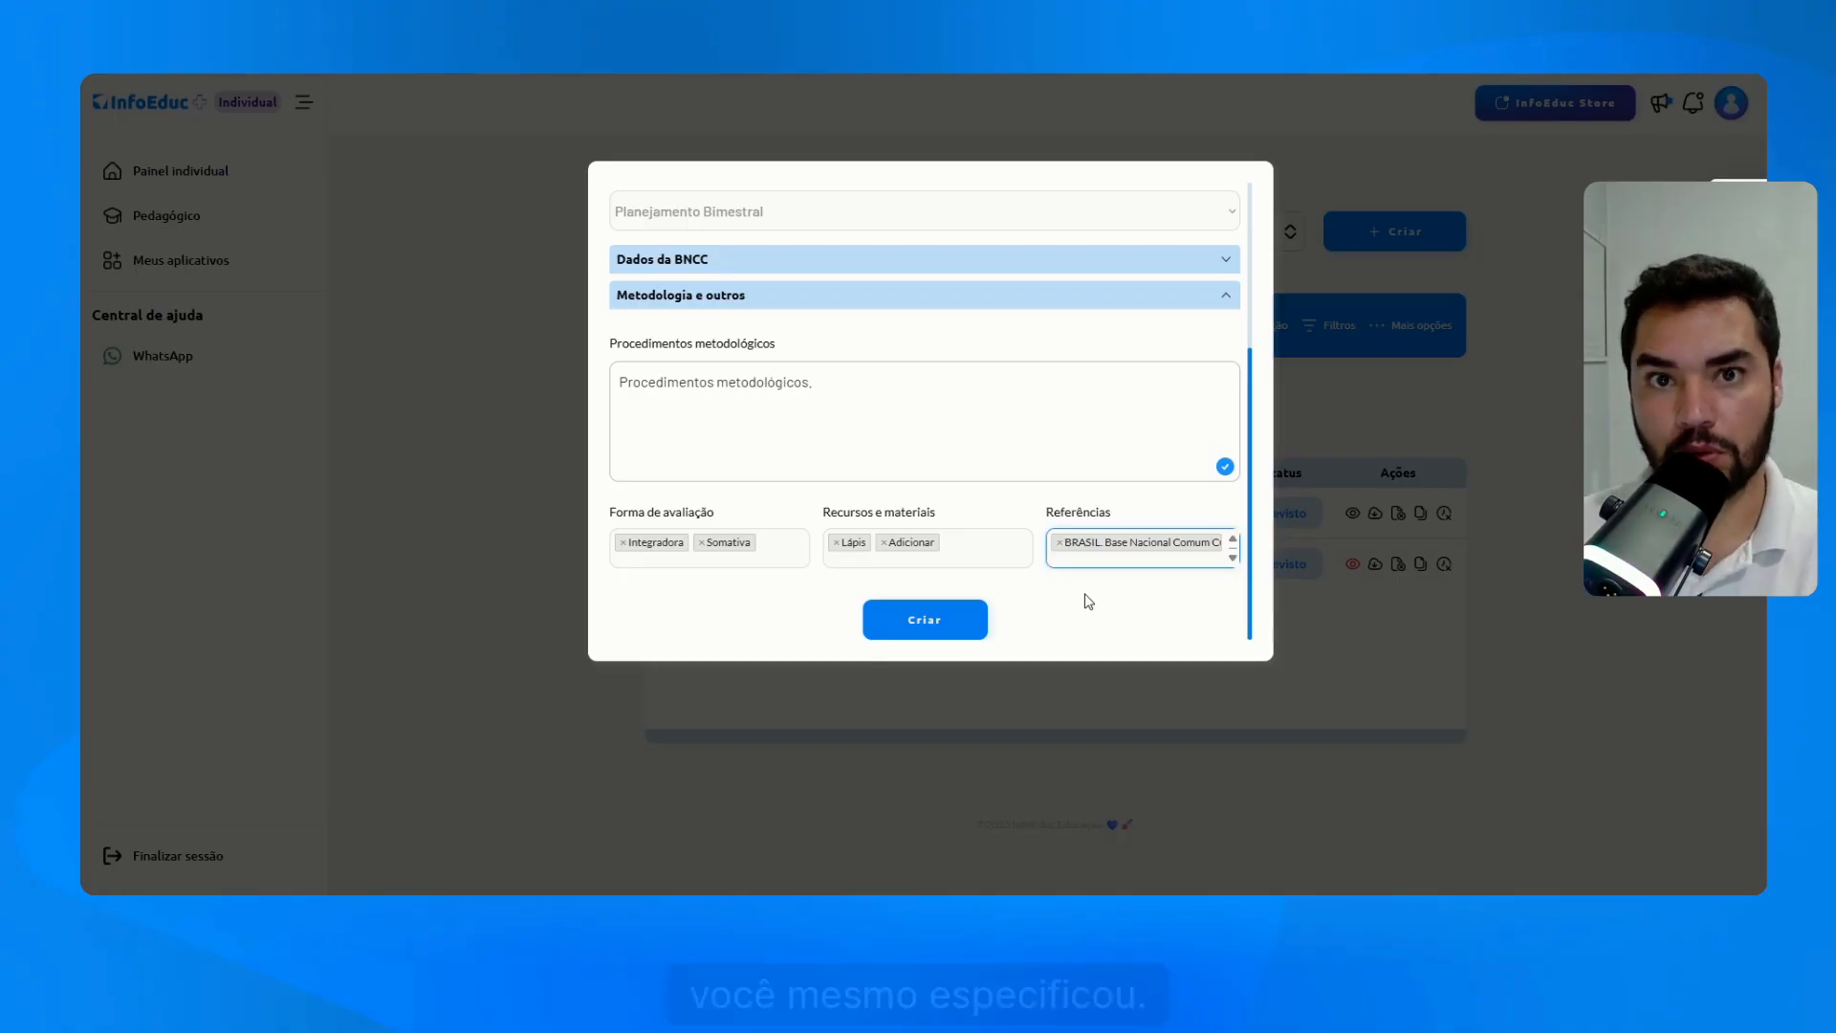
click(951, 622)
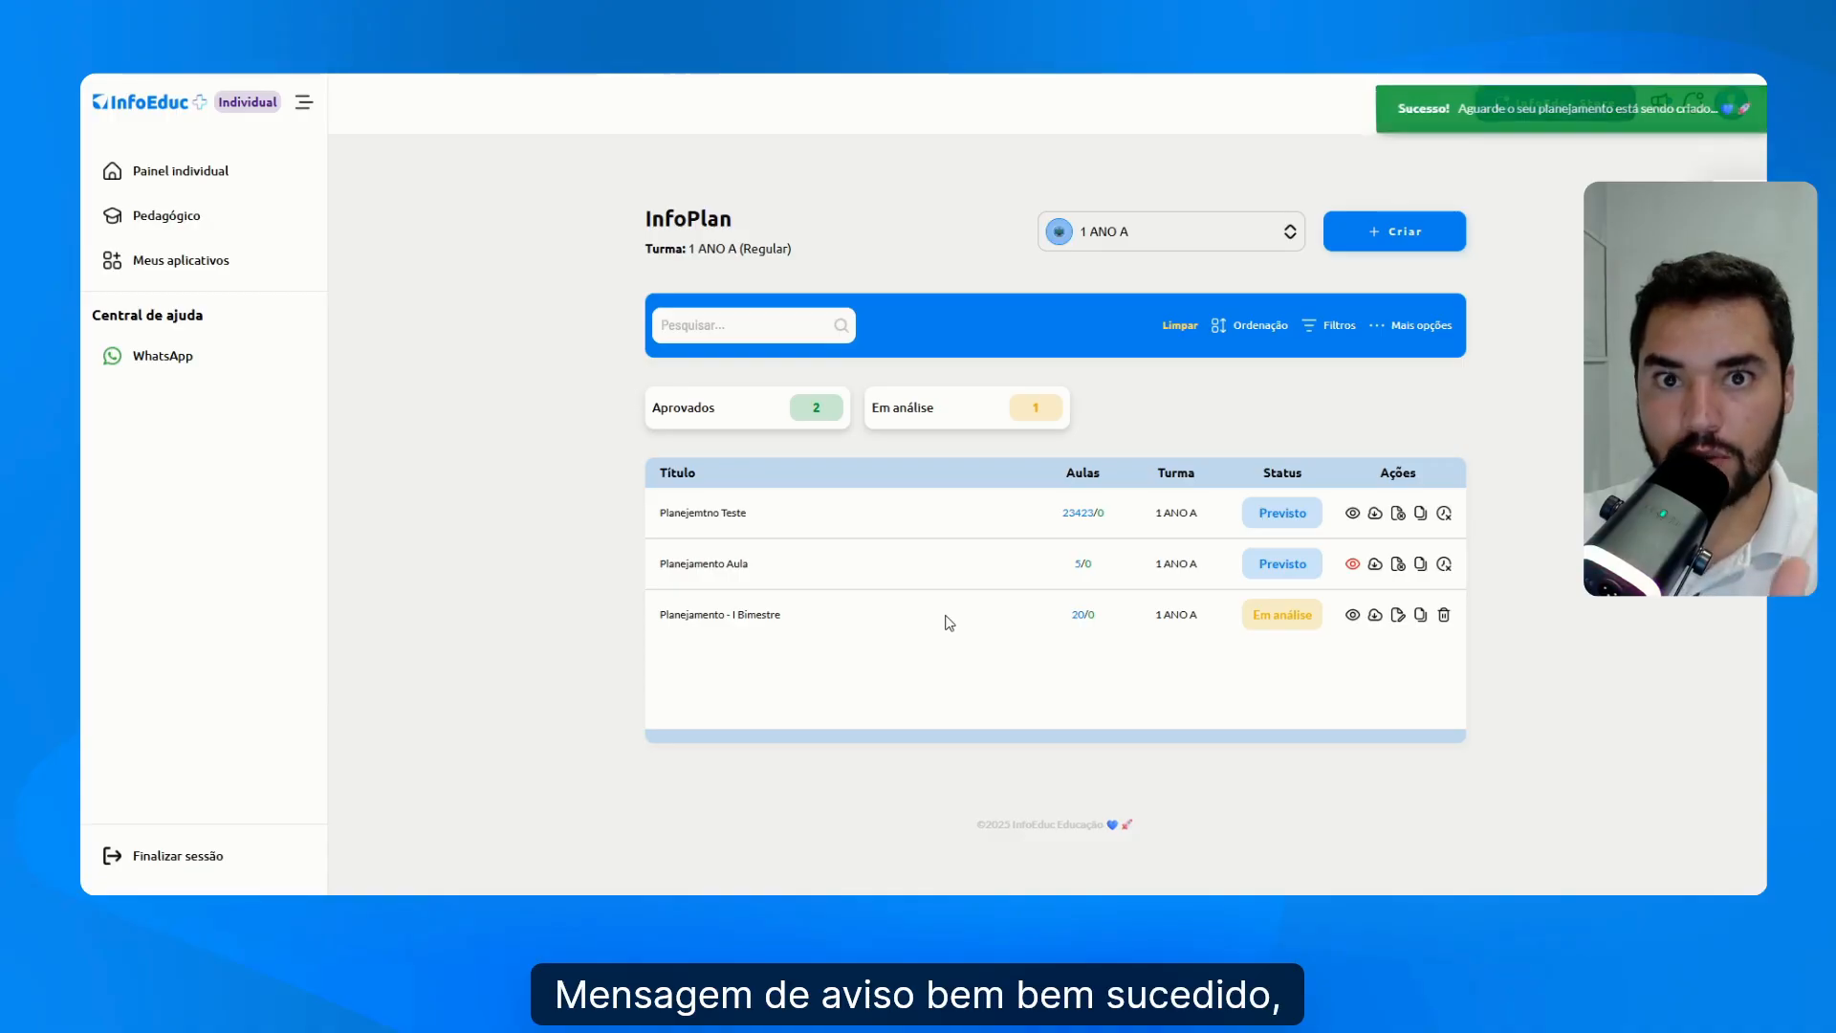
- Examine the title, number of lessons, class and status of Planejamento - I Bimestre in the planning list
triple_click(1280, 620)
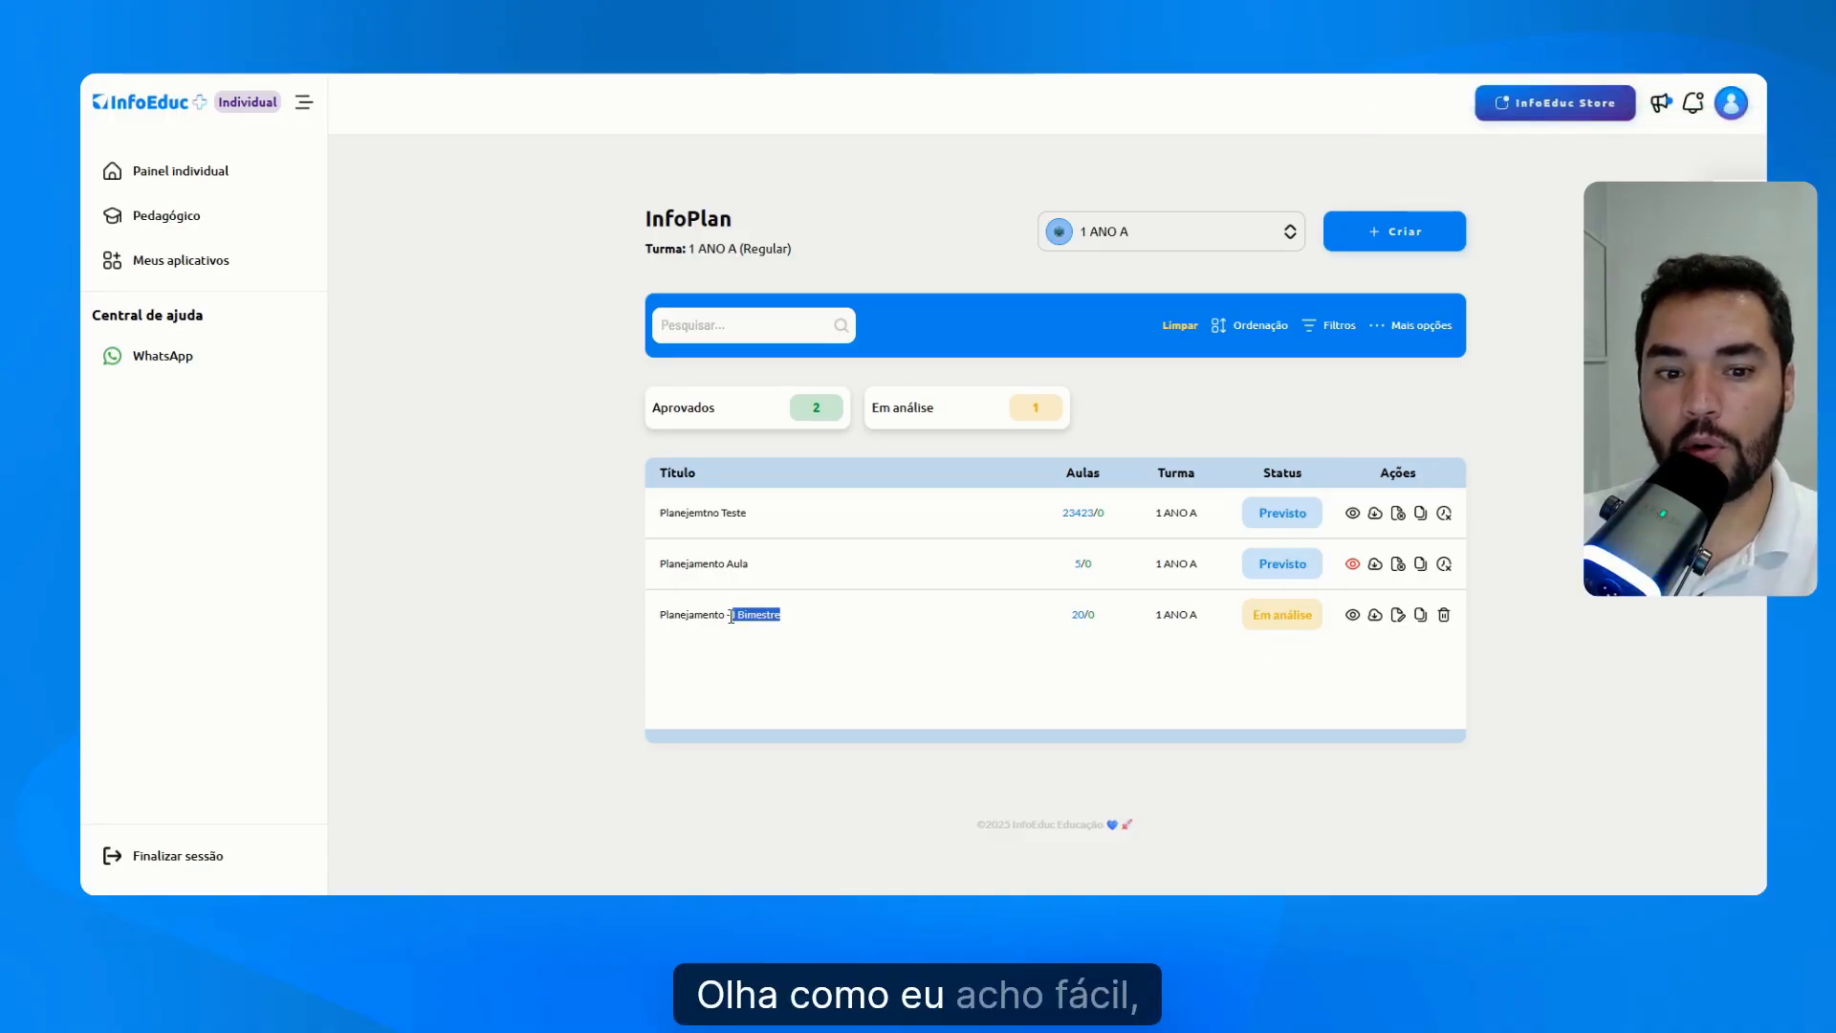
drag(680, 618, 660, 621)
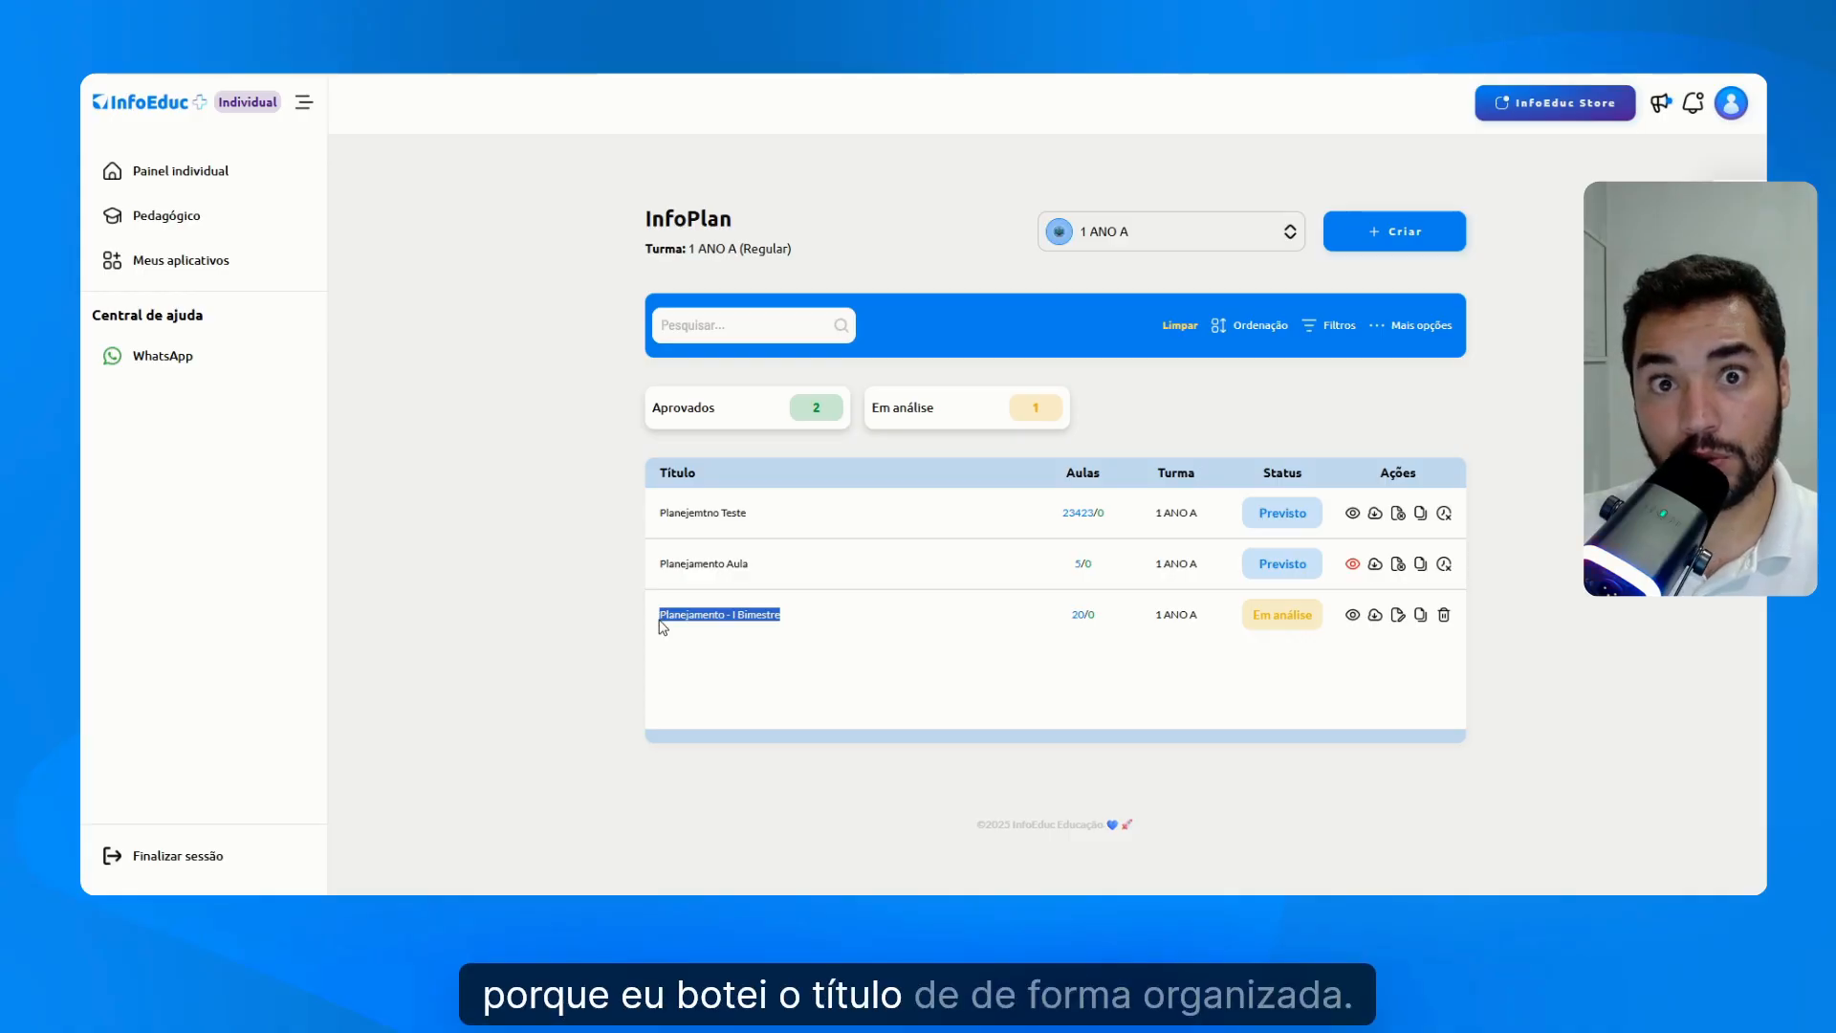
click(660, 621)
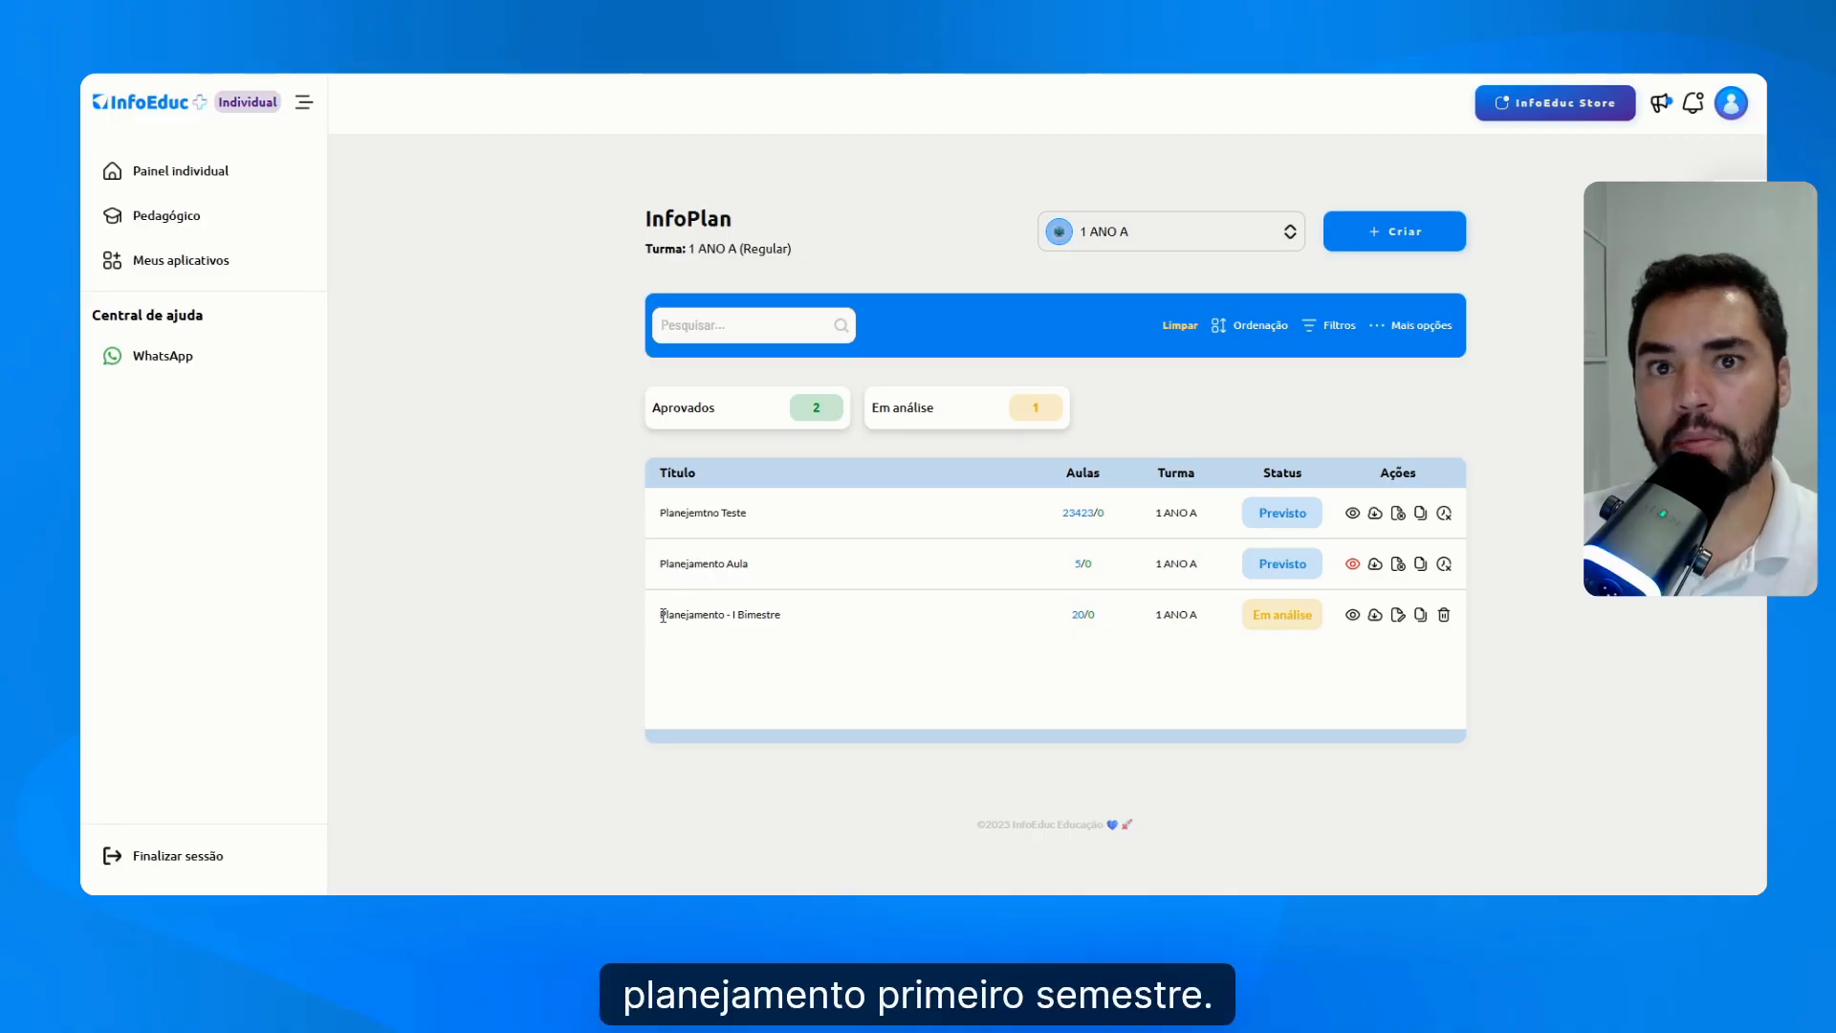
drag(662, 615, 730, 616)
click(1071, 638)
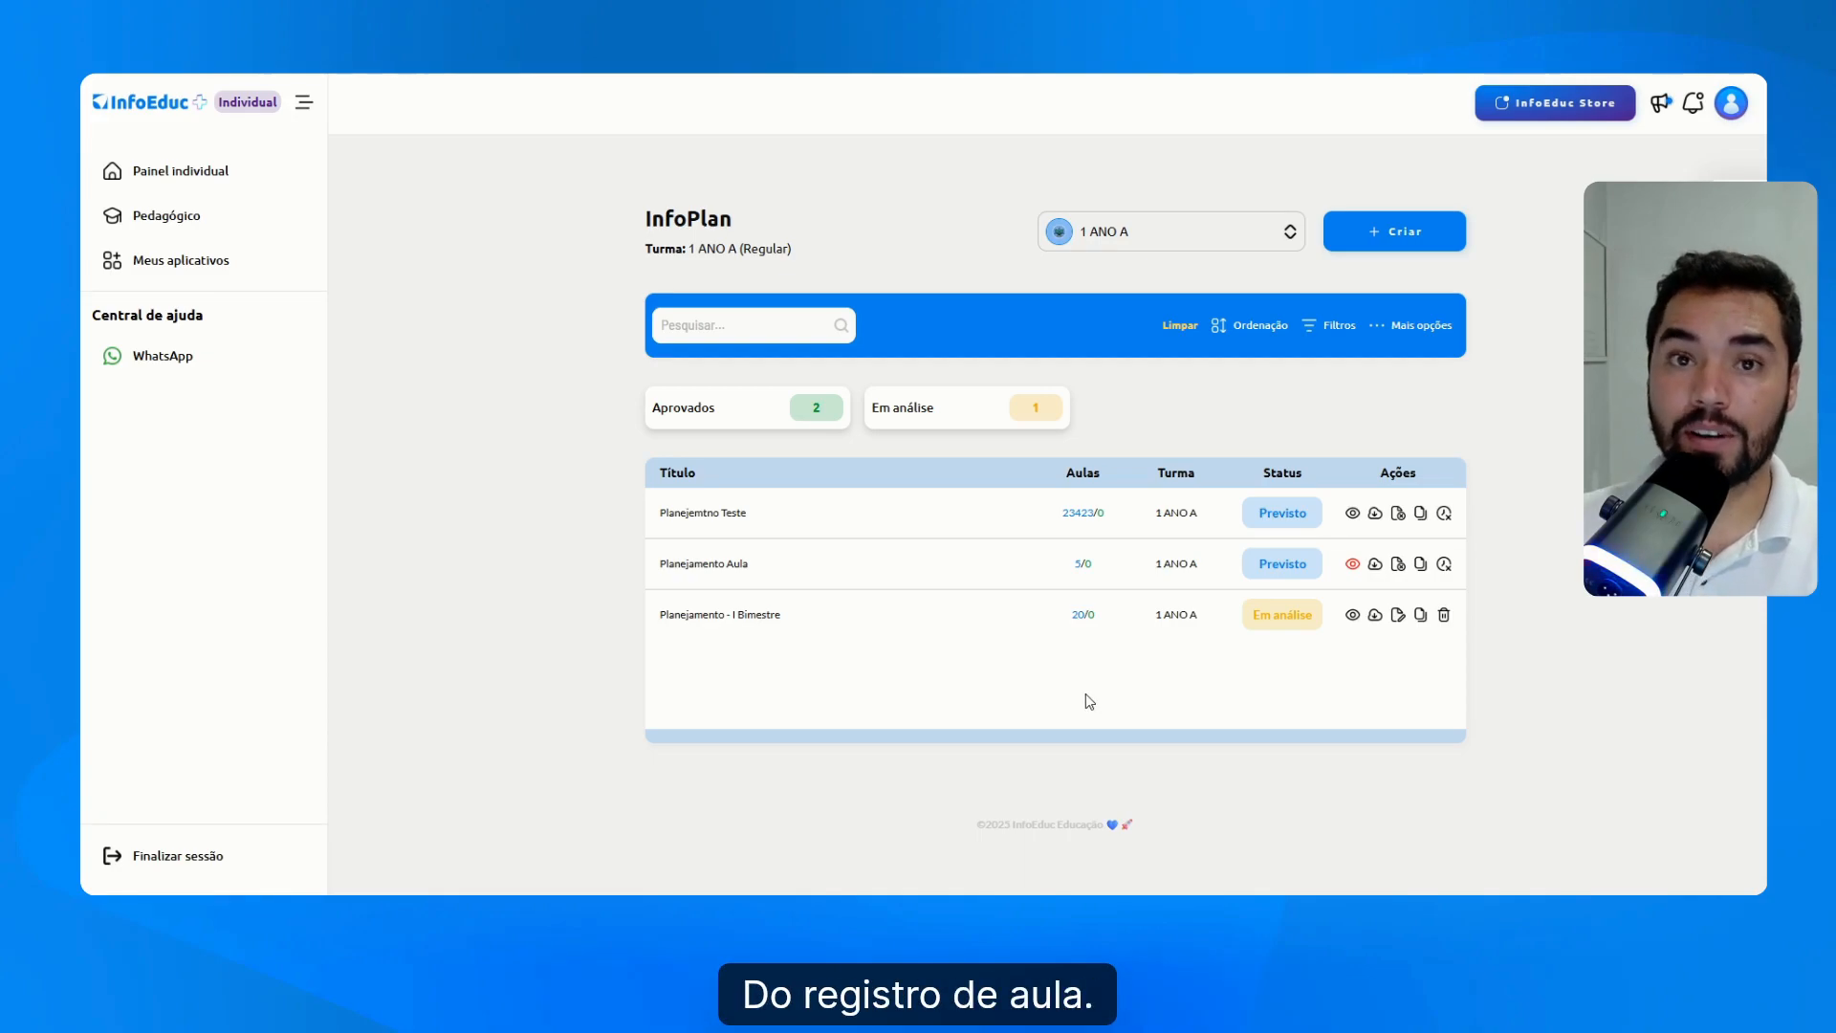
drag(1162, 620, 1245, 625)
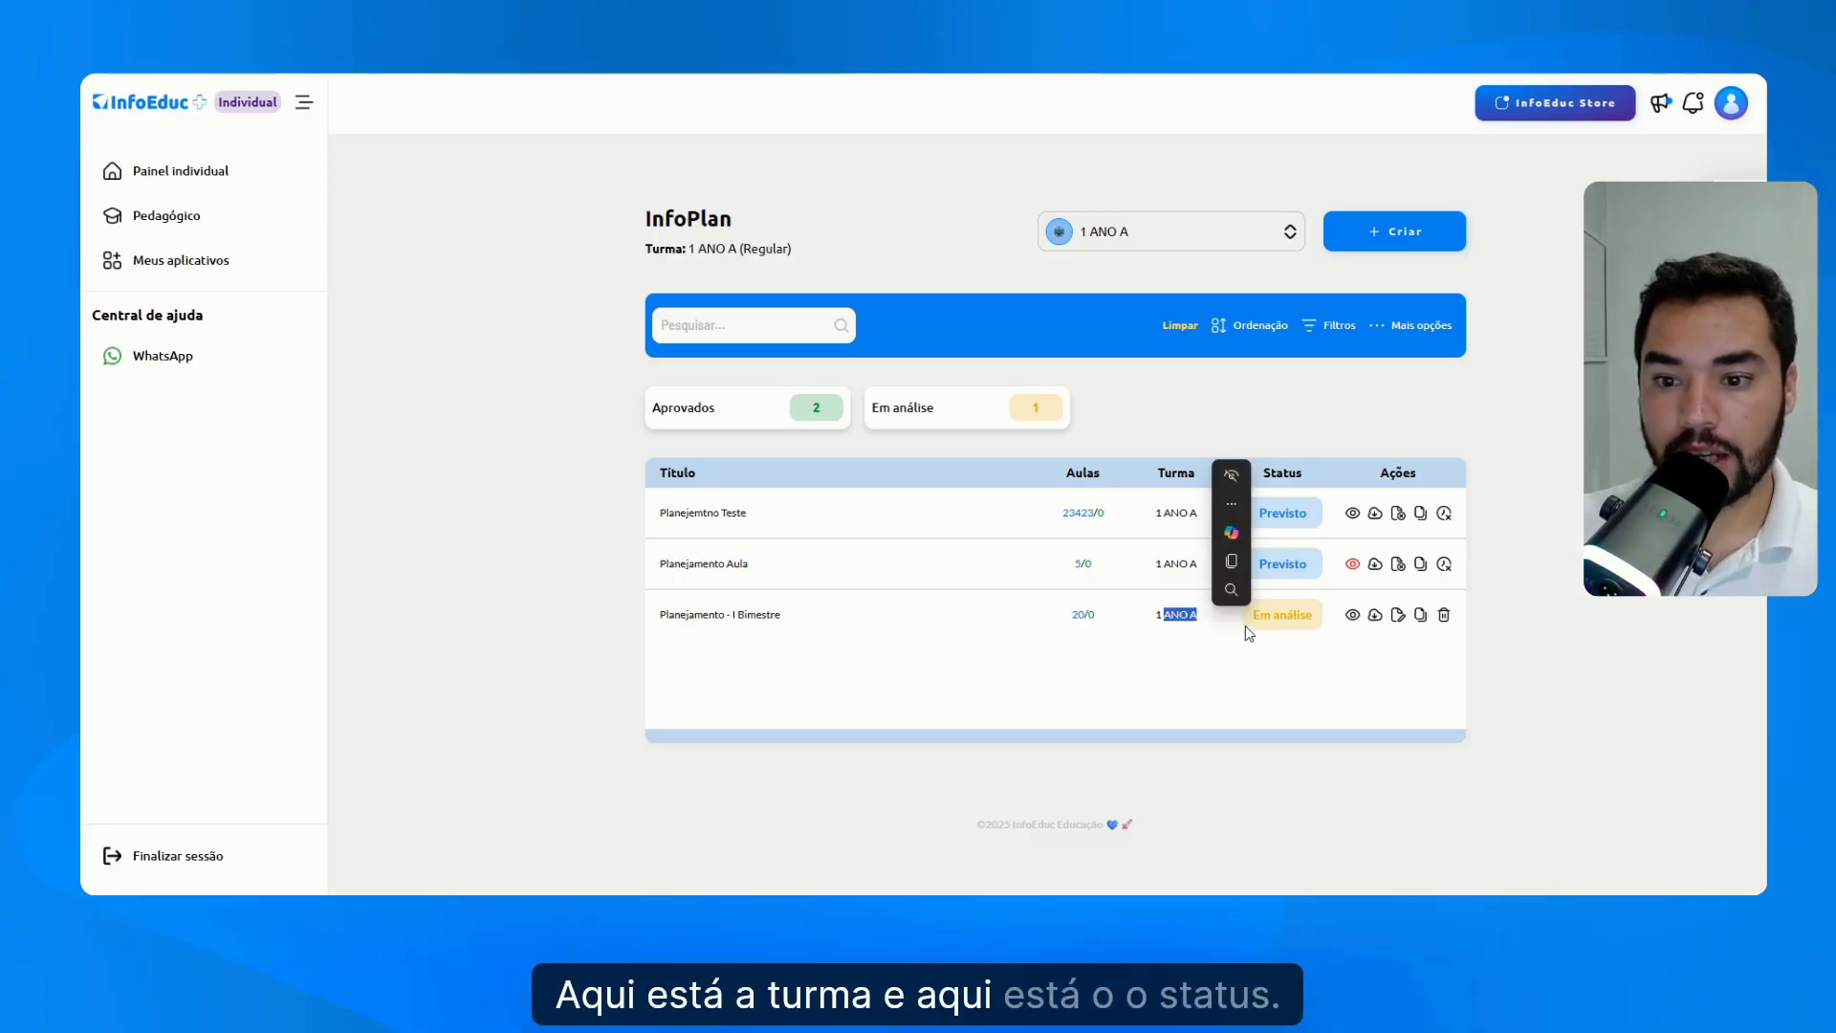
click(1247, 625)
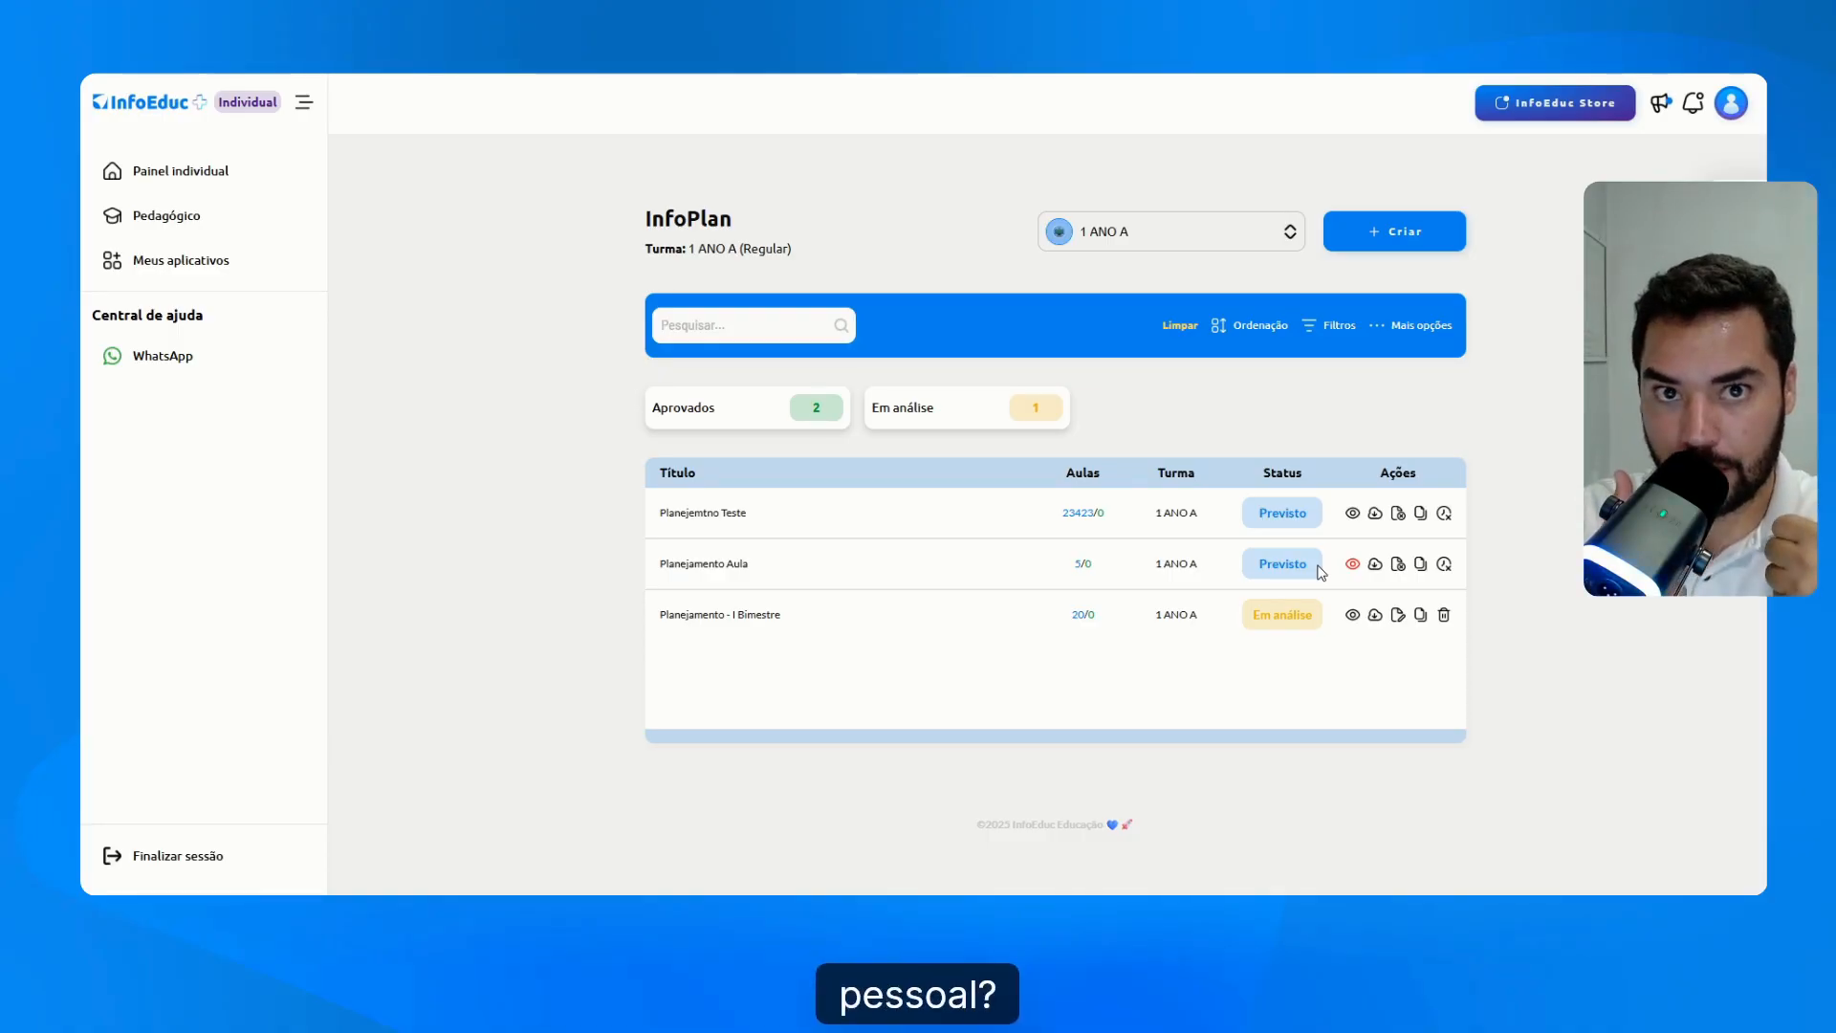
- View the coordination's suggested changes for Planejamento - I Bimestre and for Planejamento Aula, closing each view
click(1352, 616)
click(1201, 194)
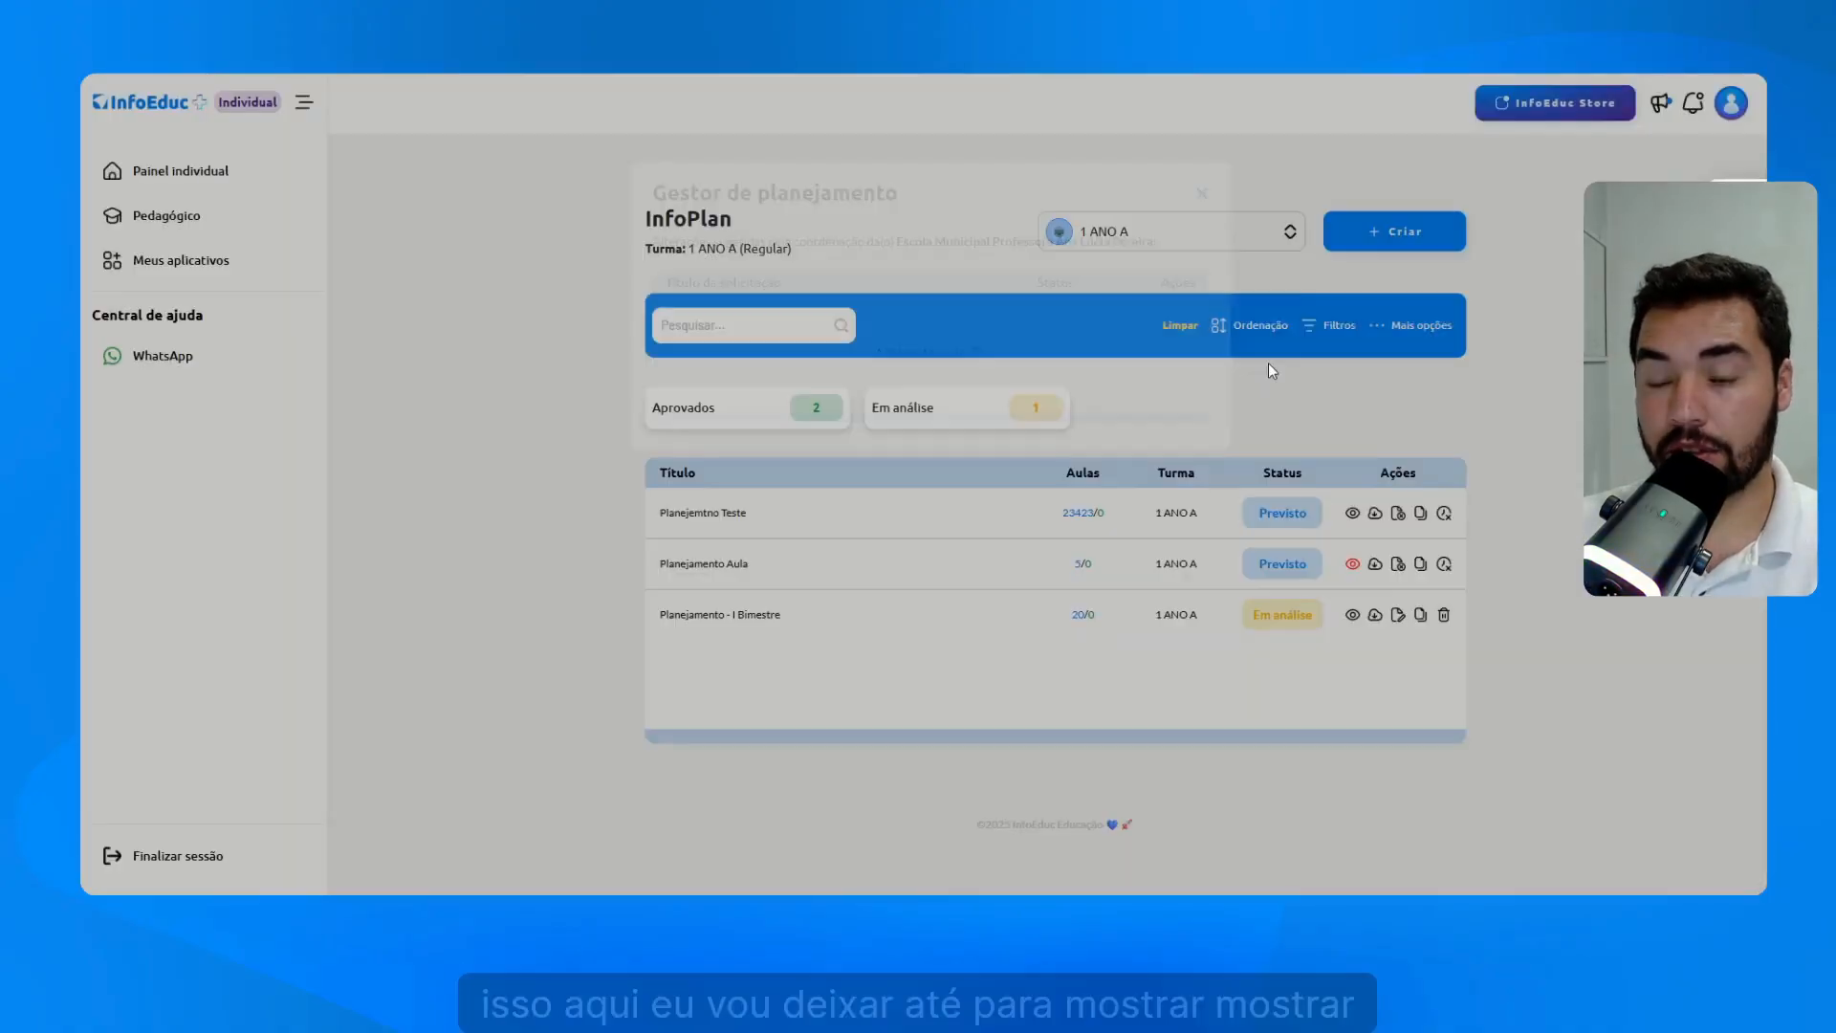
click(1352, 564)
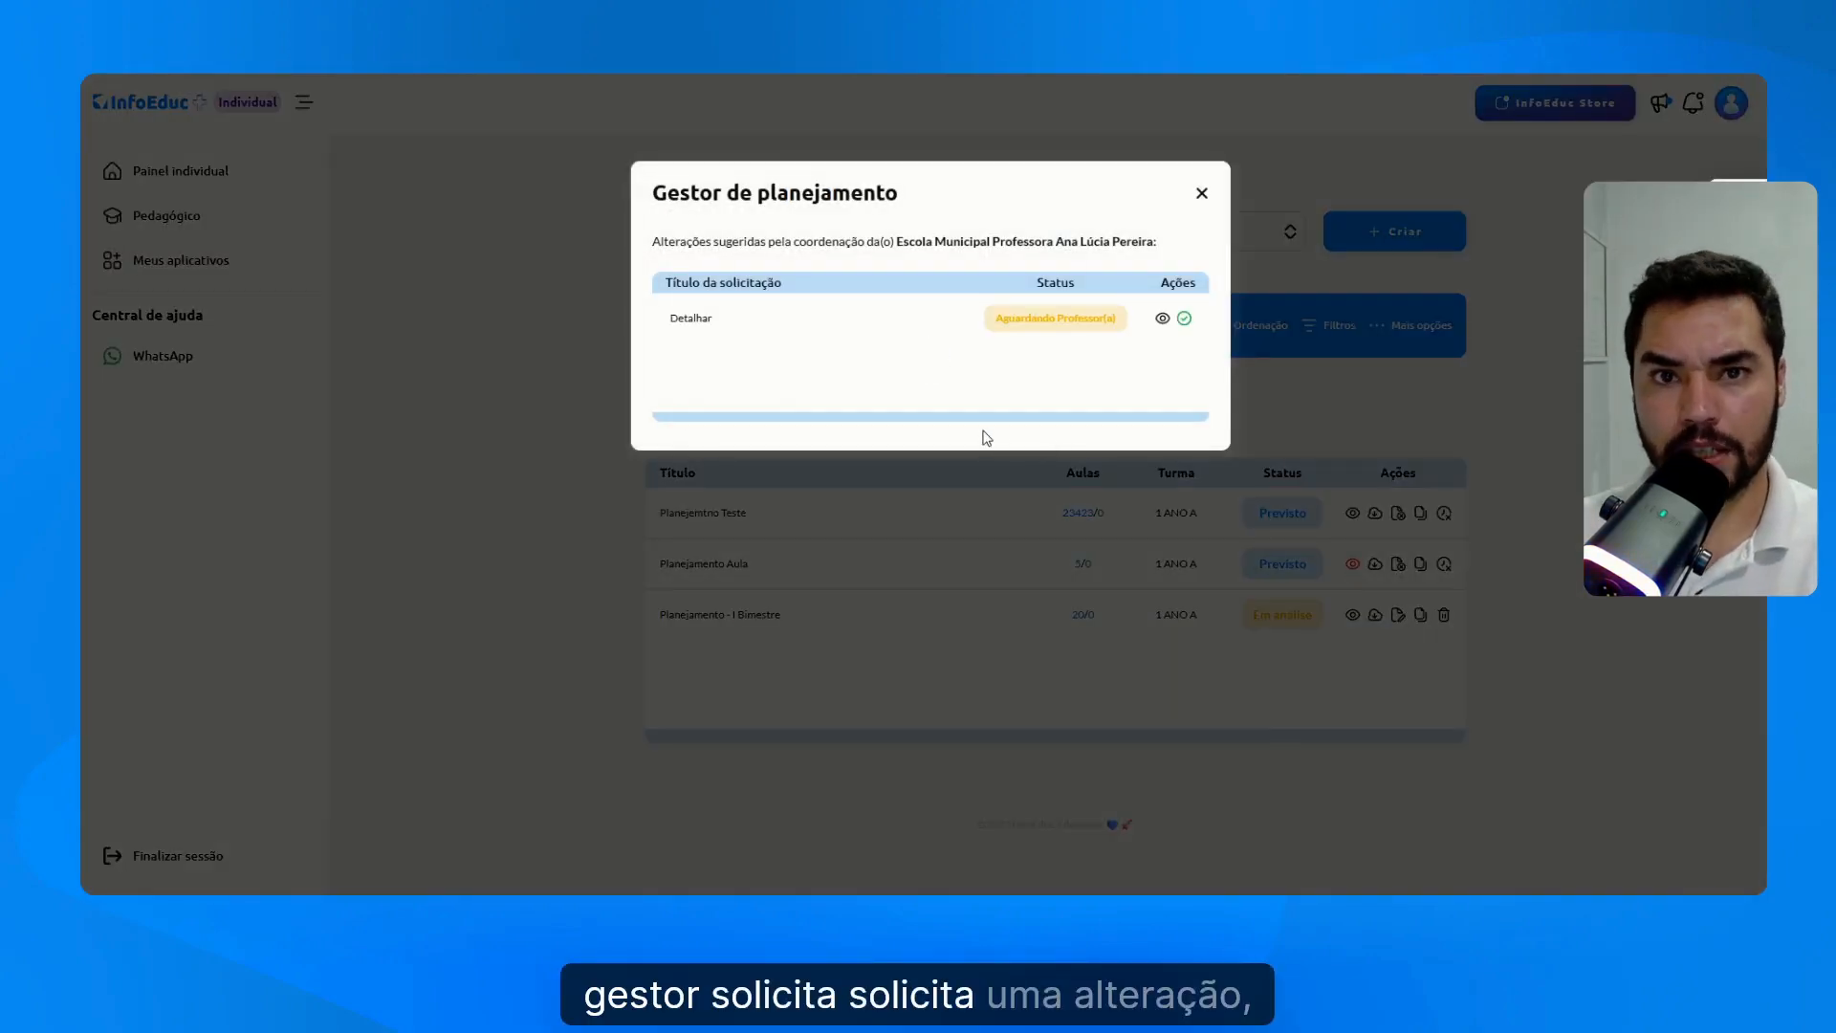
click(1202, 192)
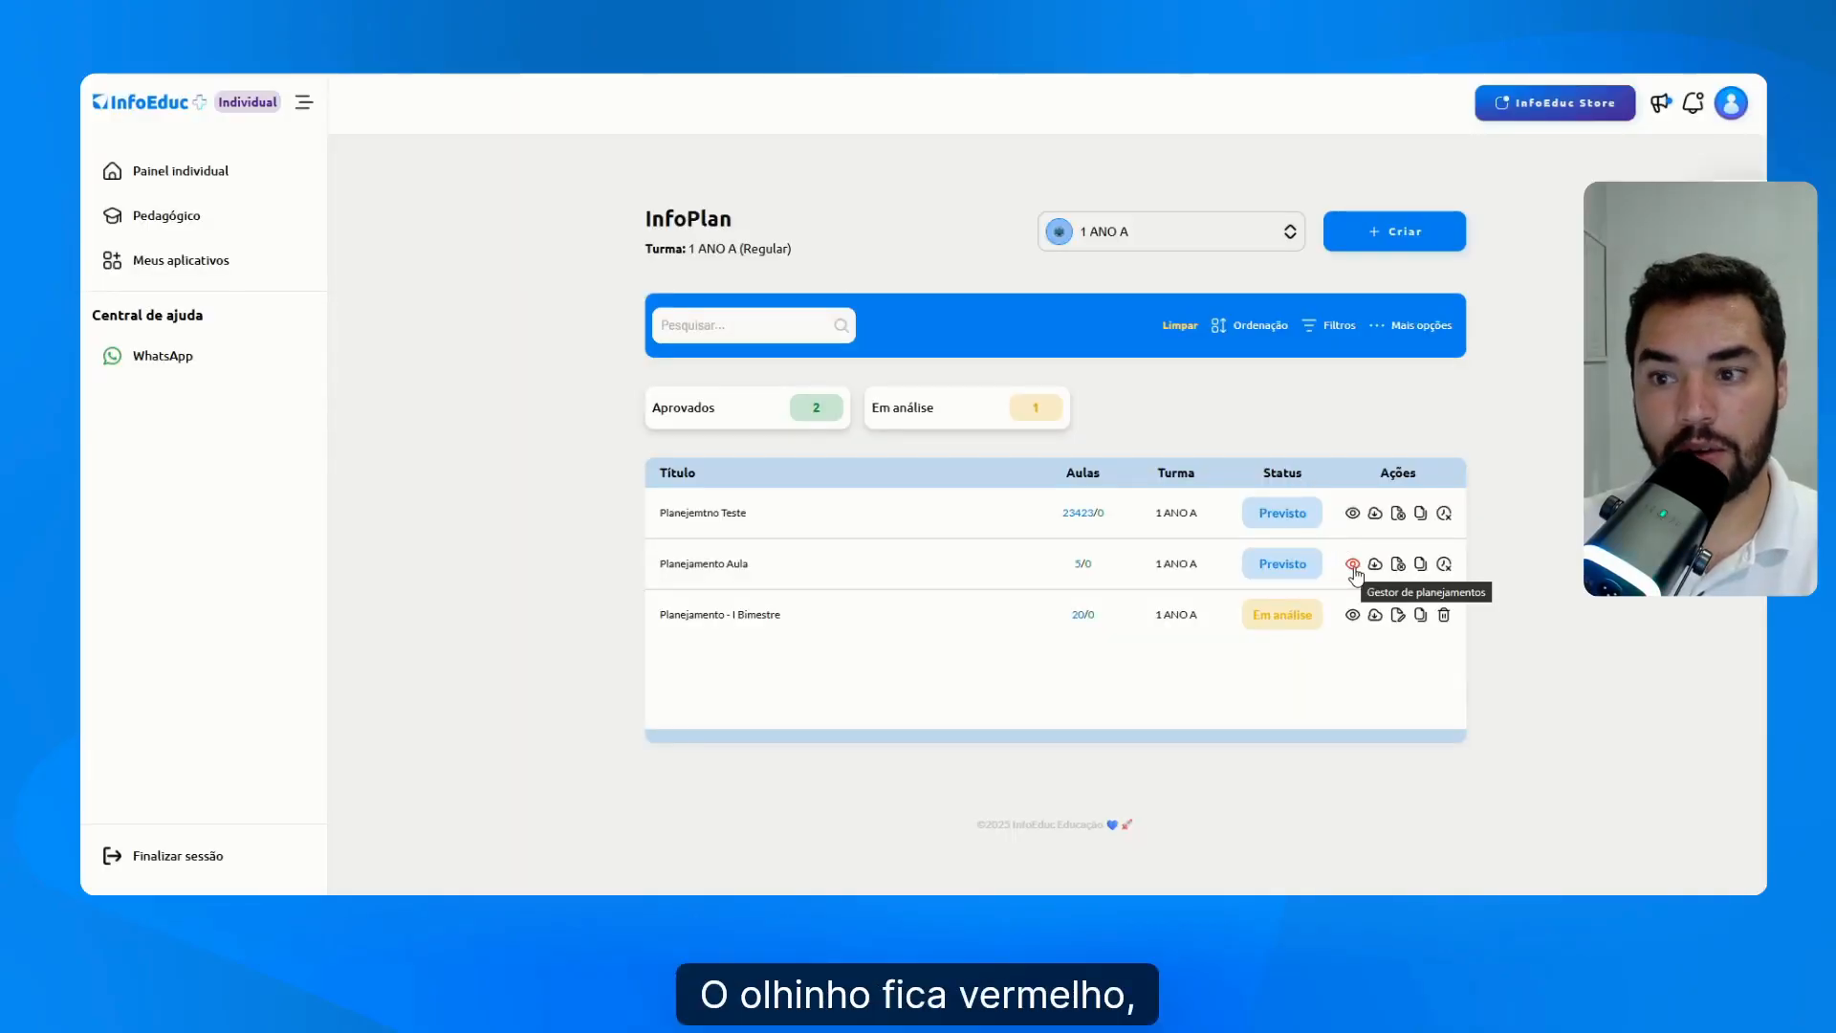
- Check the account's notifications for change requests and close them
click(1692, 104)
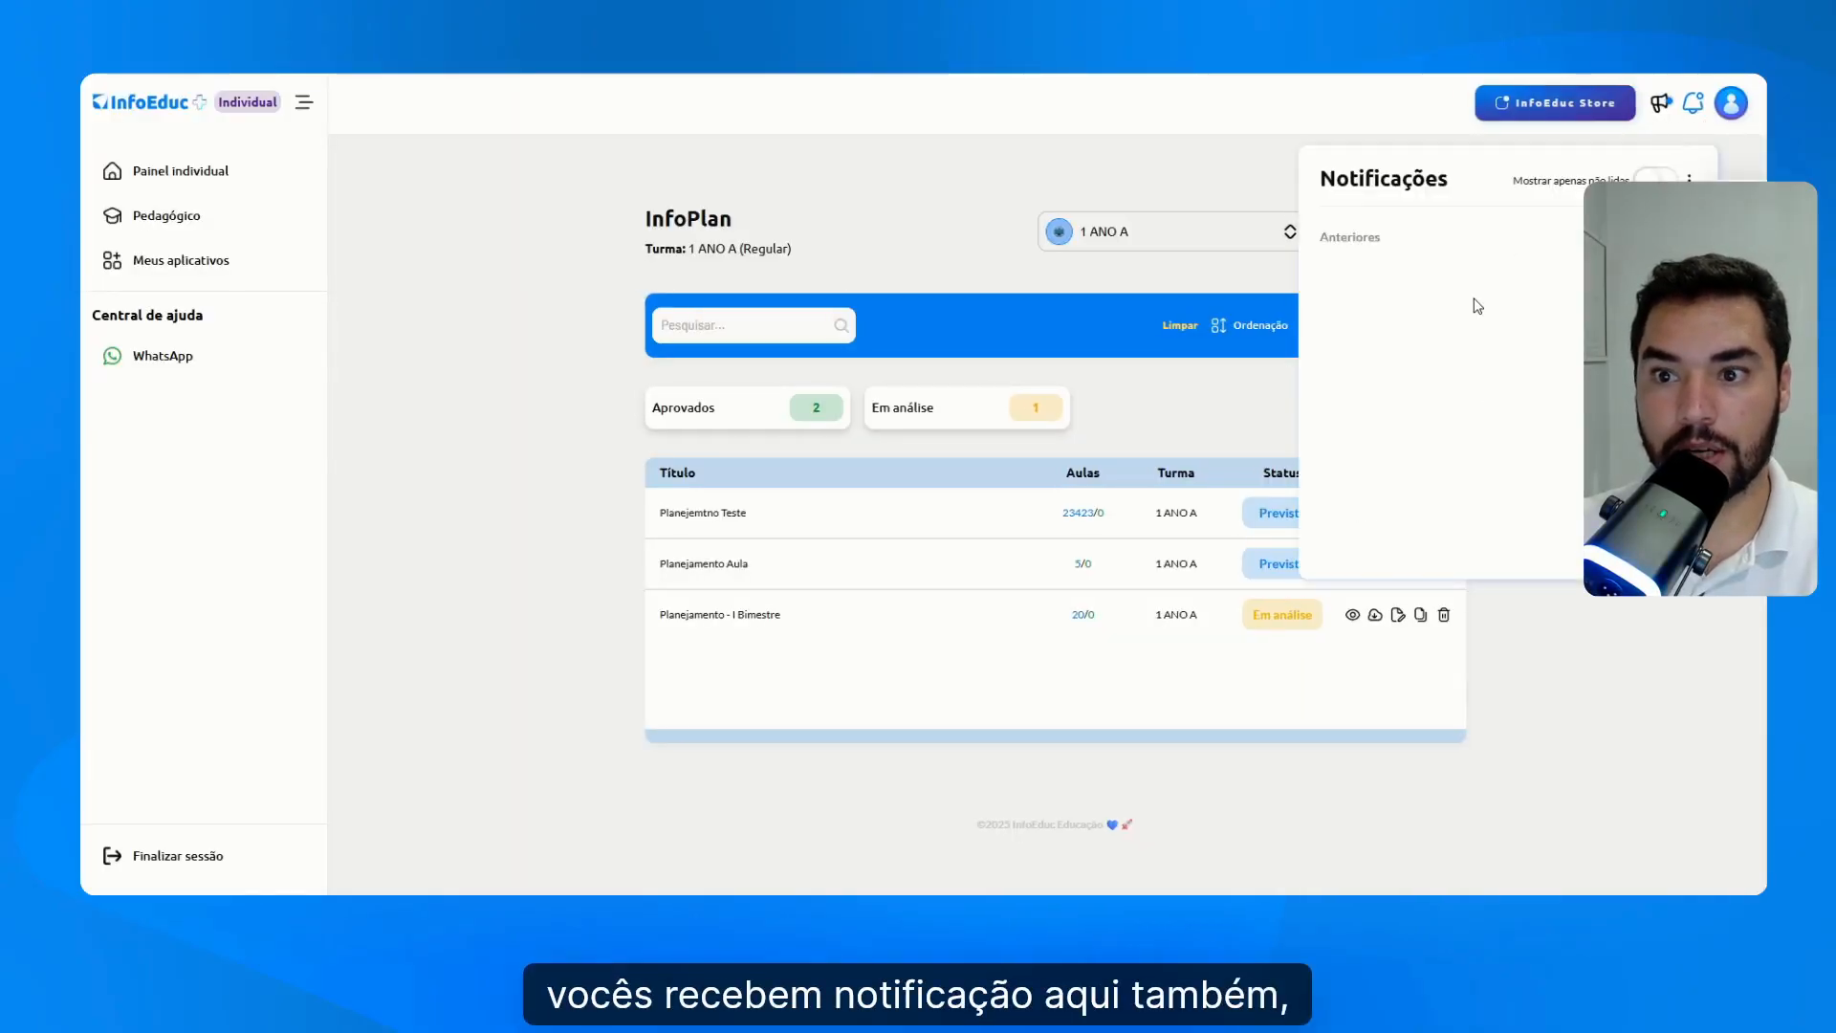
click(1186, 233)
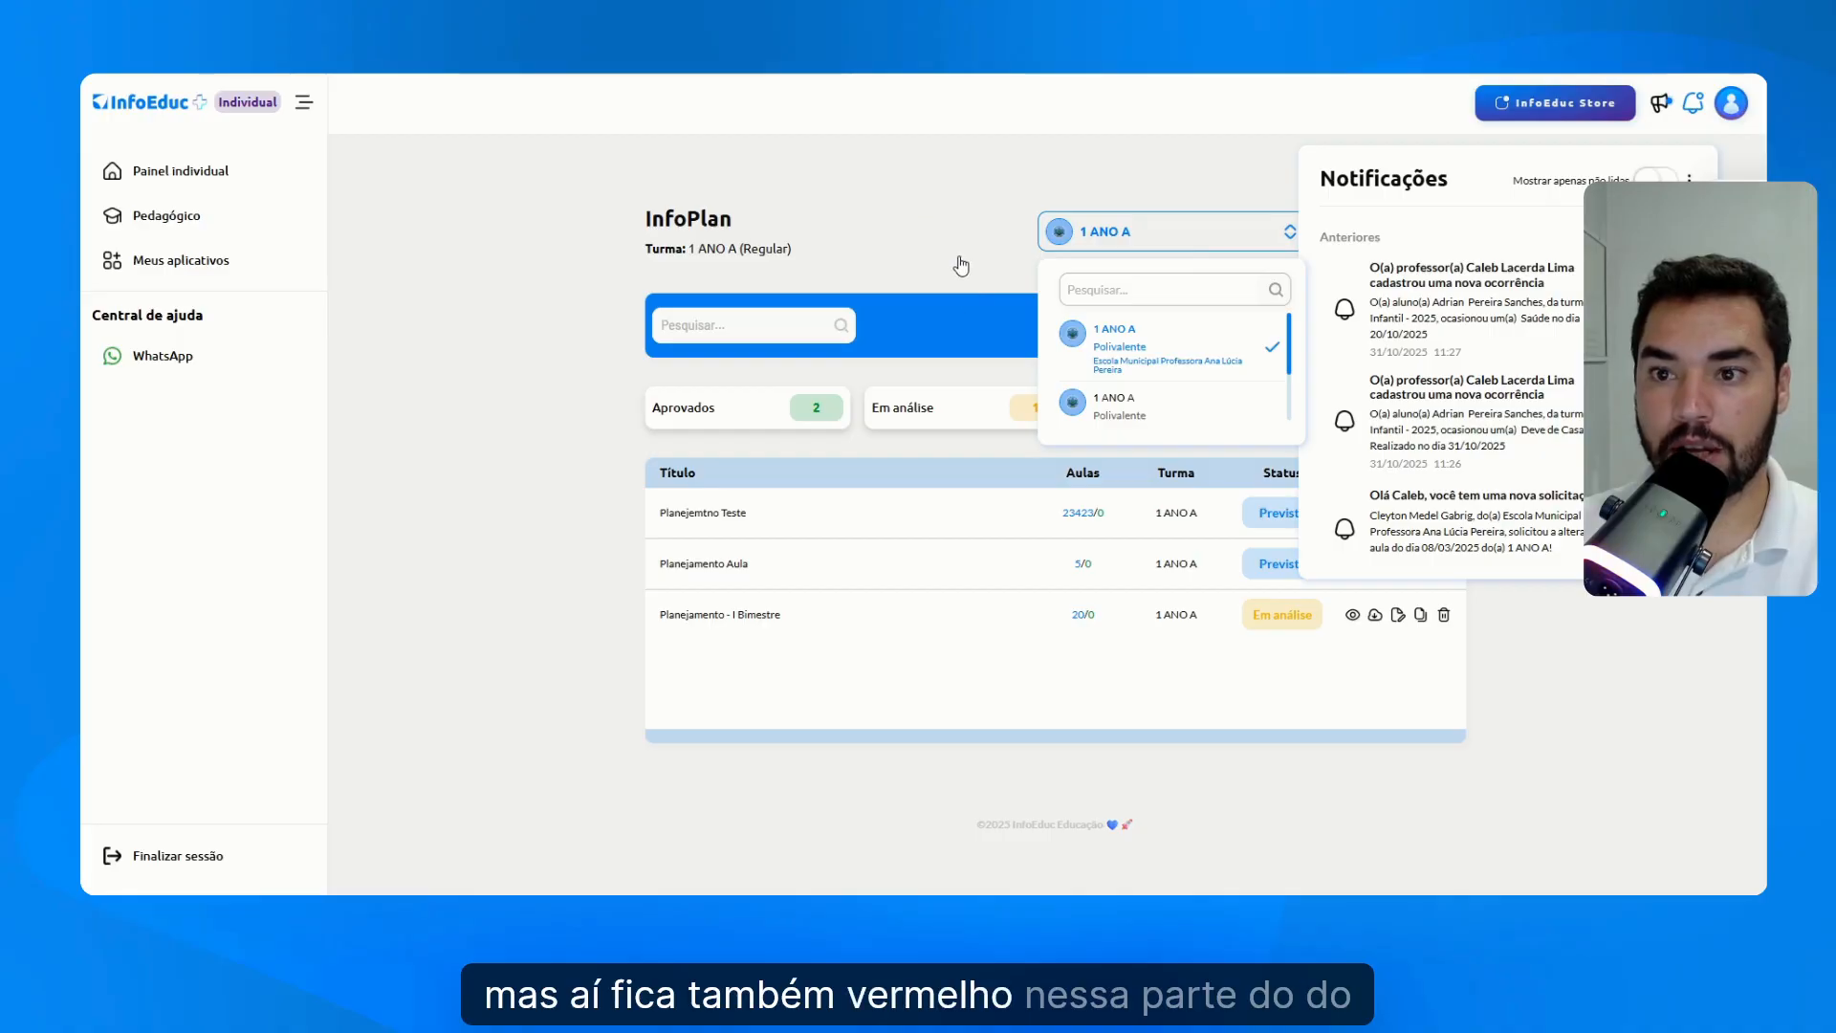
click(1693, 108)
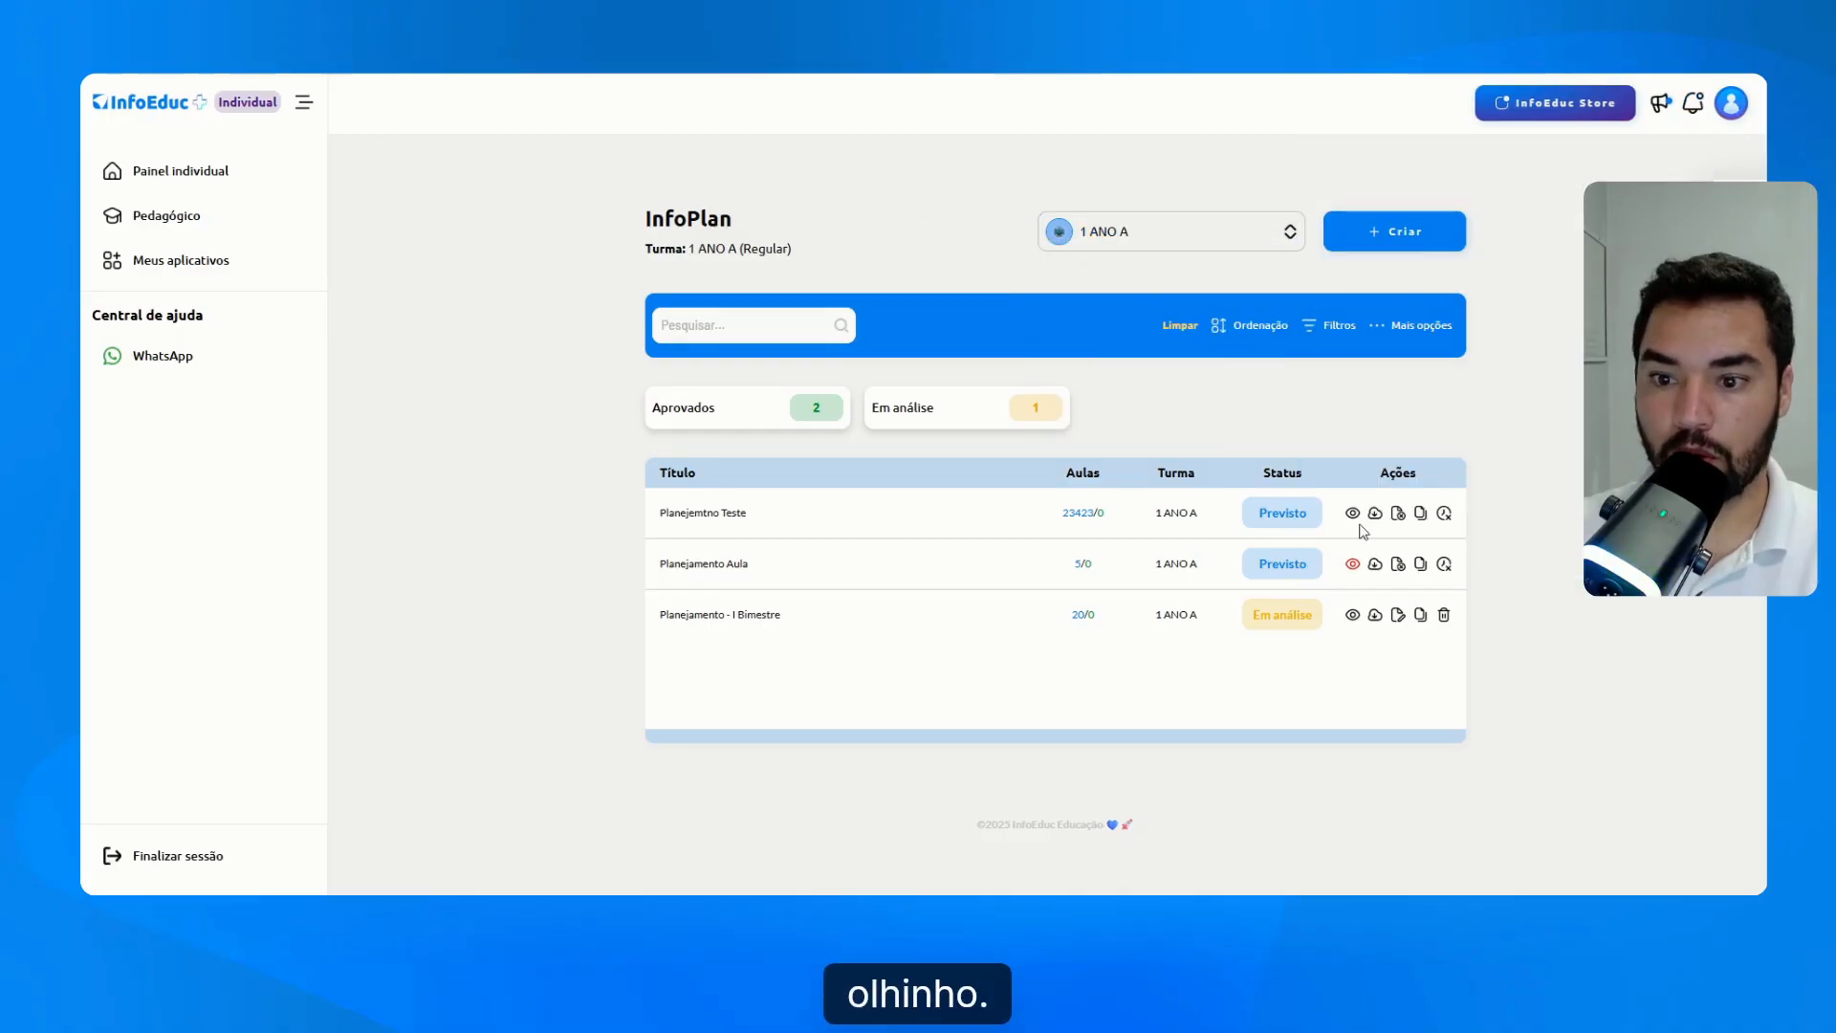
- View the coordination's change request for Planejamento Aula, read its full Detalhar details, and close the details
click(1352, 563)
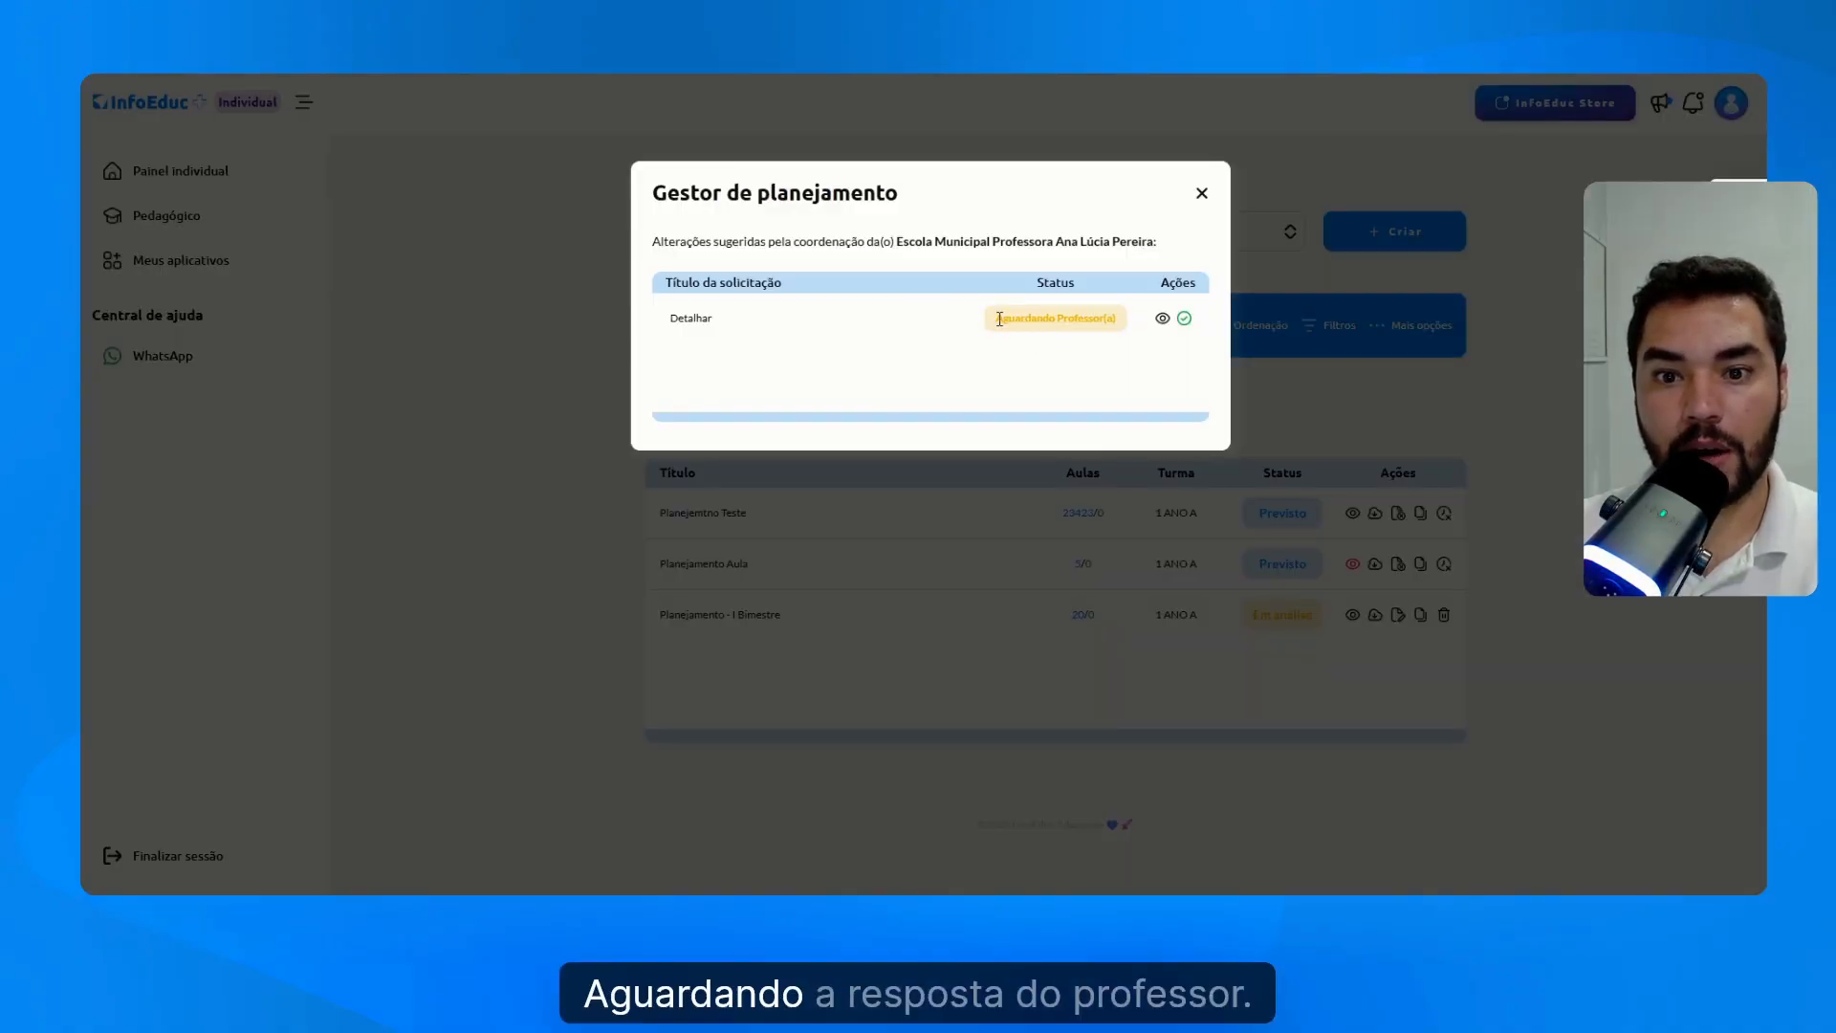
drag(997, 318, 1096, 323)
click(1098, 329)
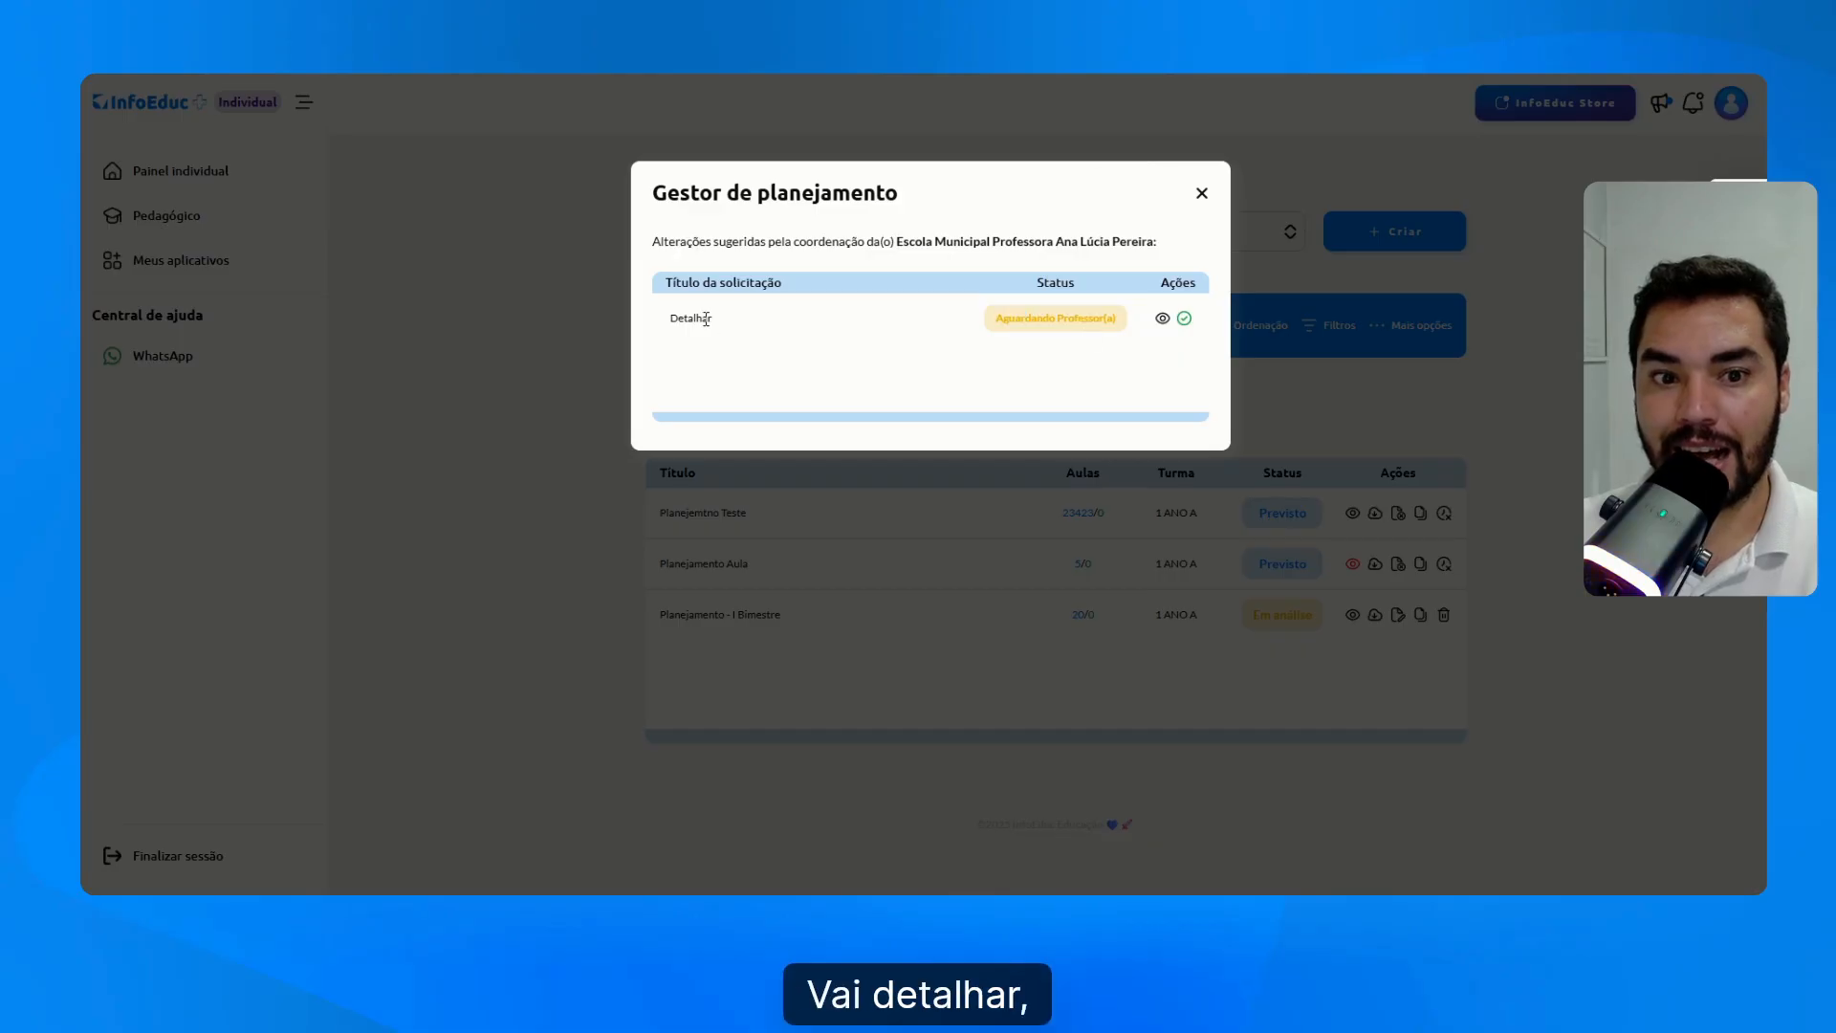
click(1162, 318)
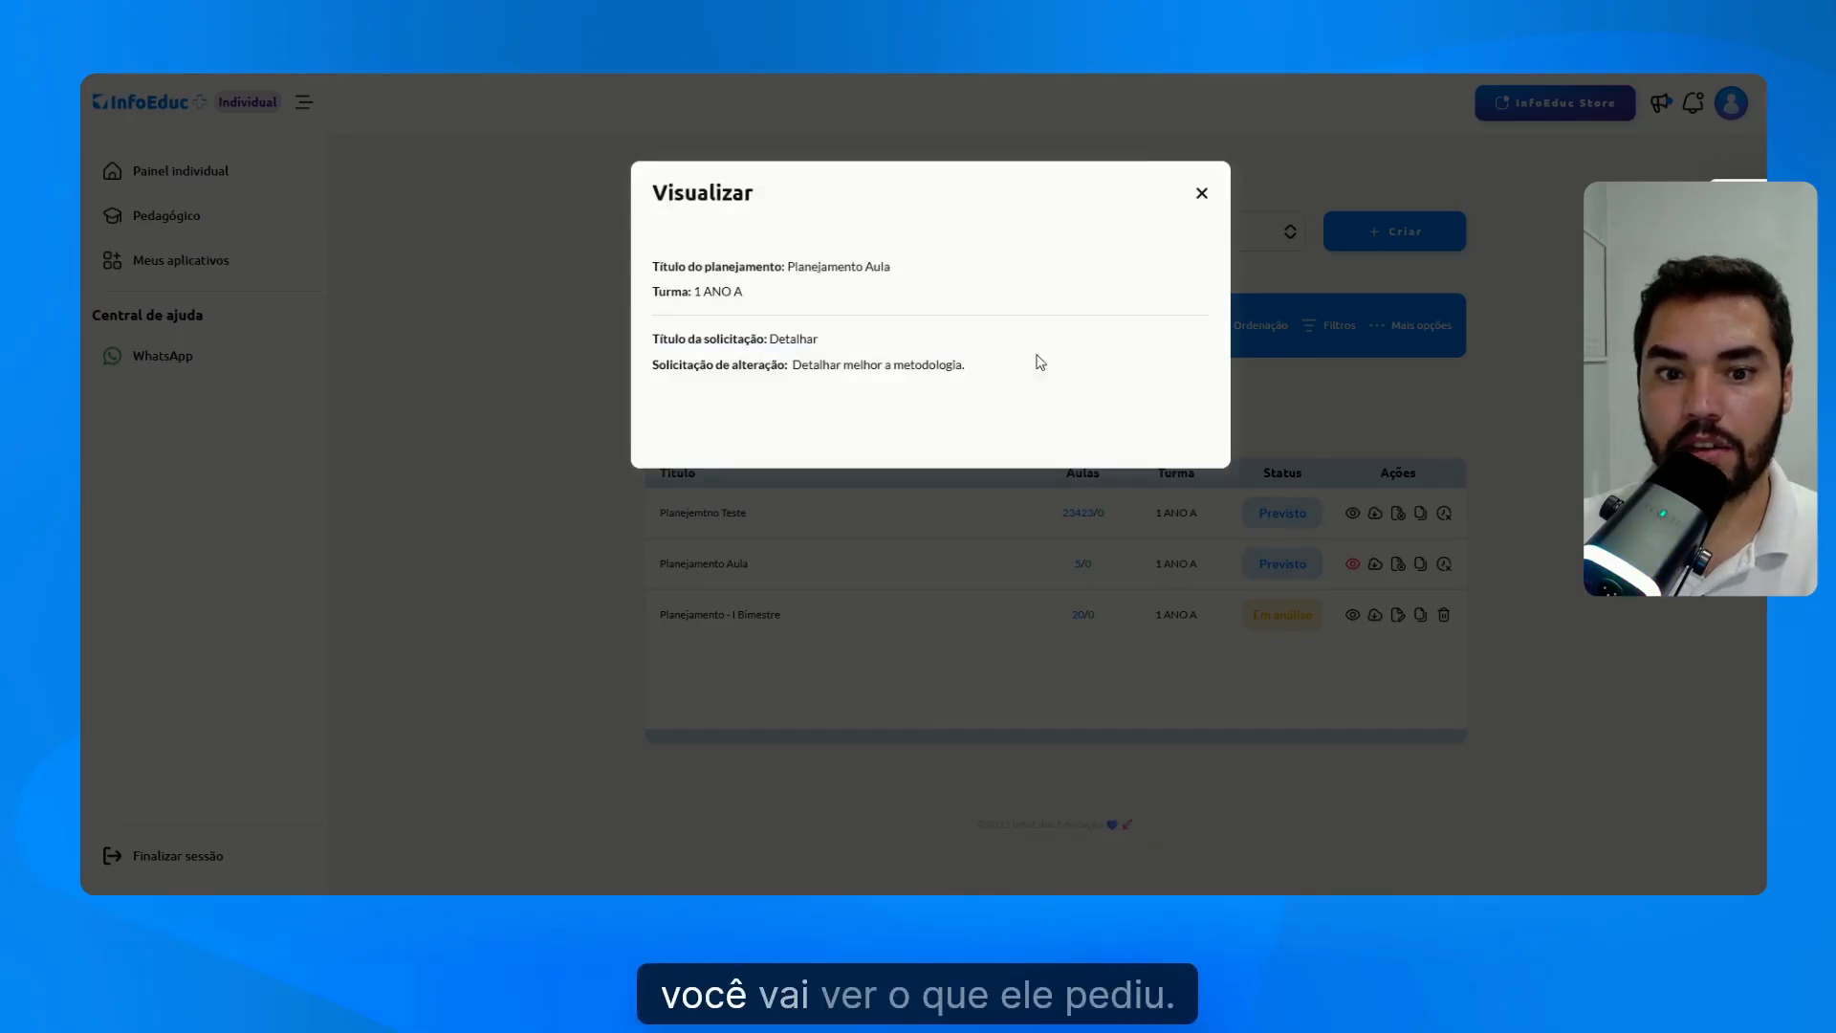
drag(793, 364, 917, 369)
click(853, 371)
click(917, 371)
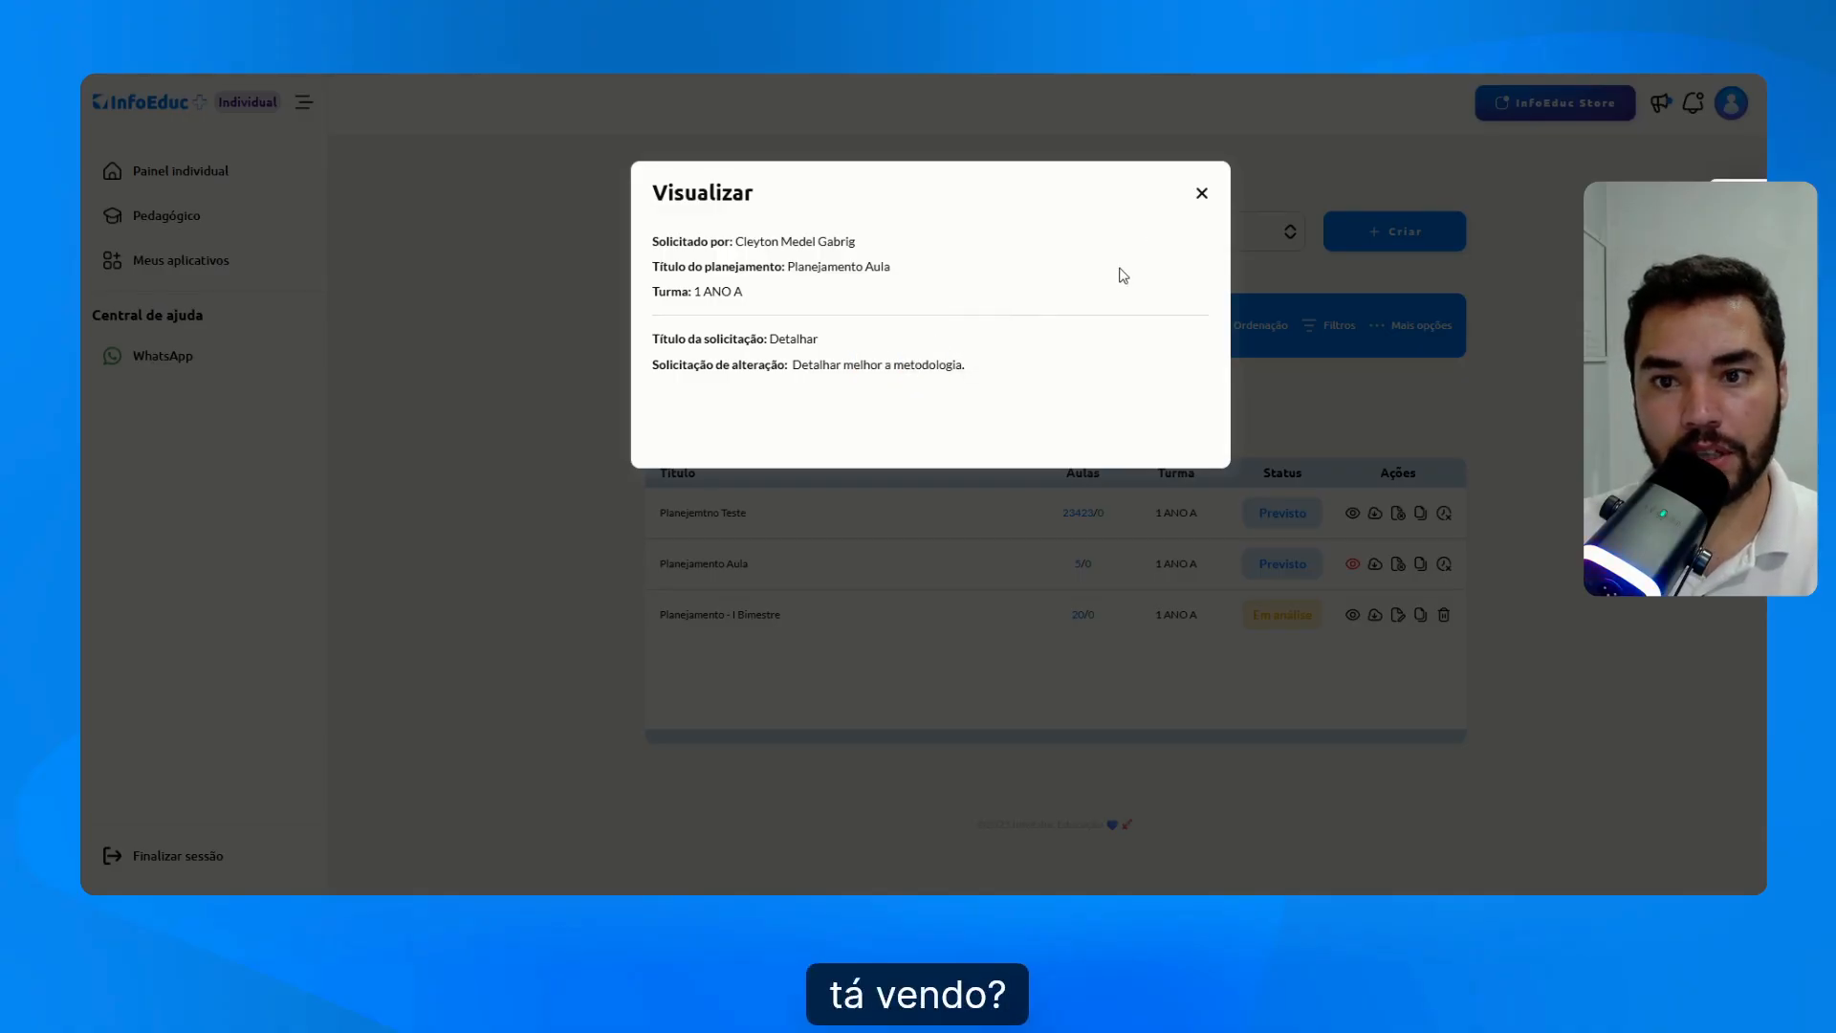
click(1201, 193)
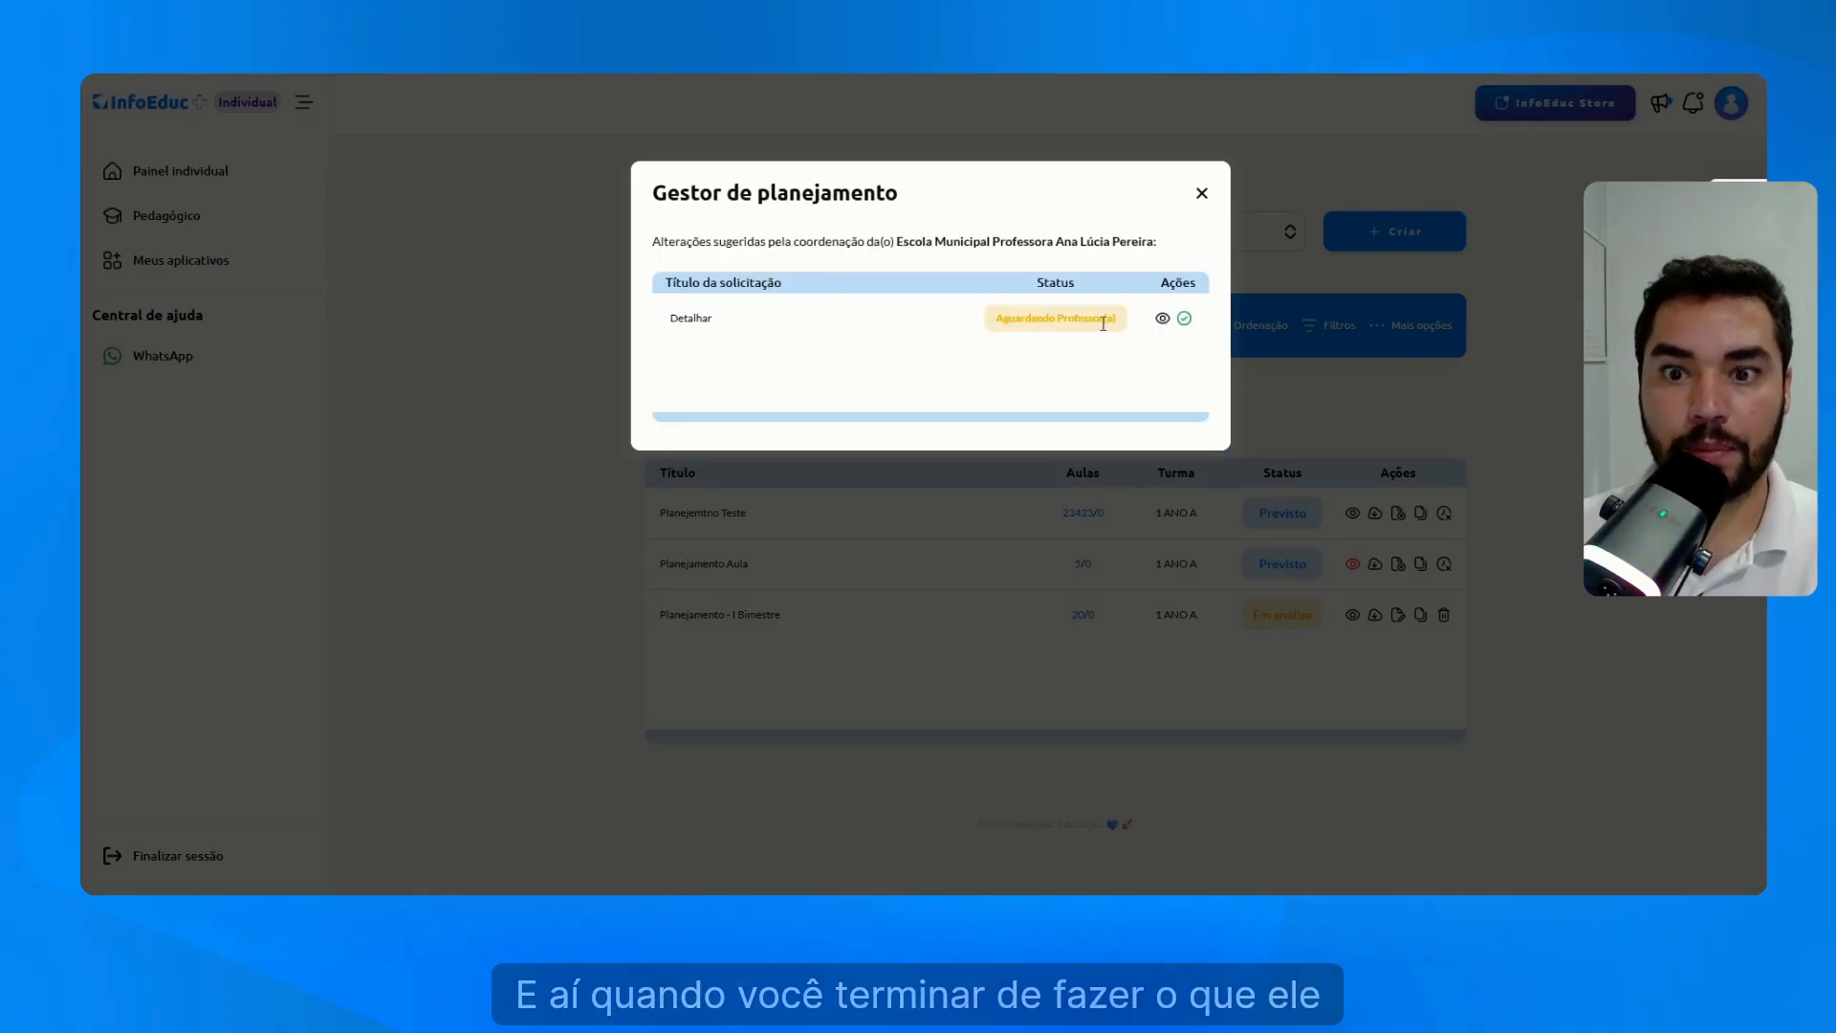
- Mark the Detalhar change request of Planejamento Aula as done, confirm the action and close the request list
click(1185, 321)
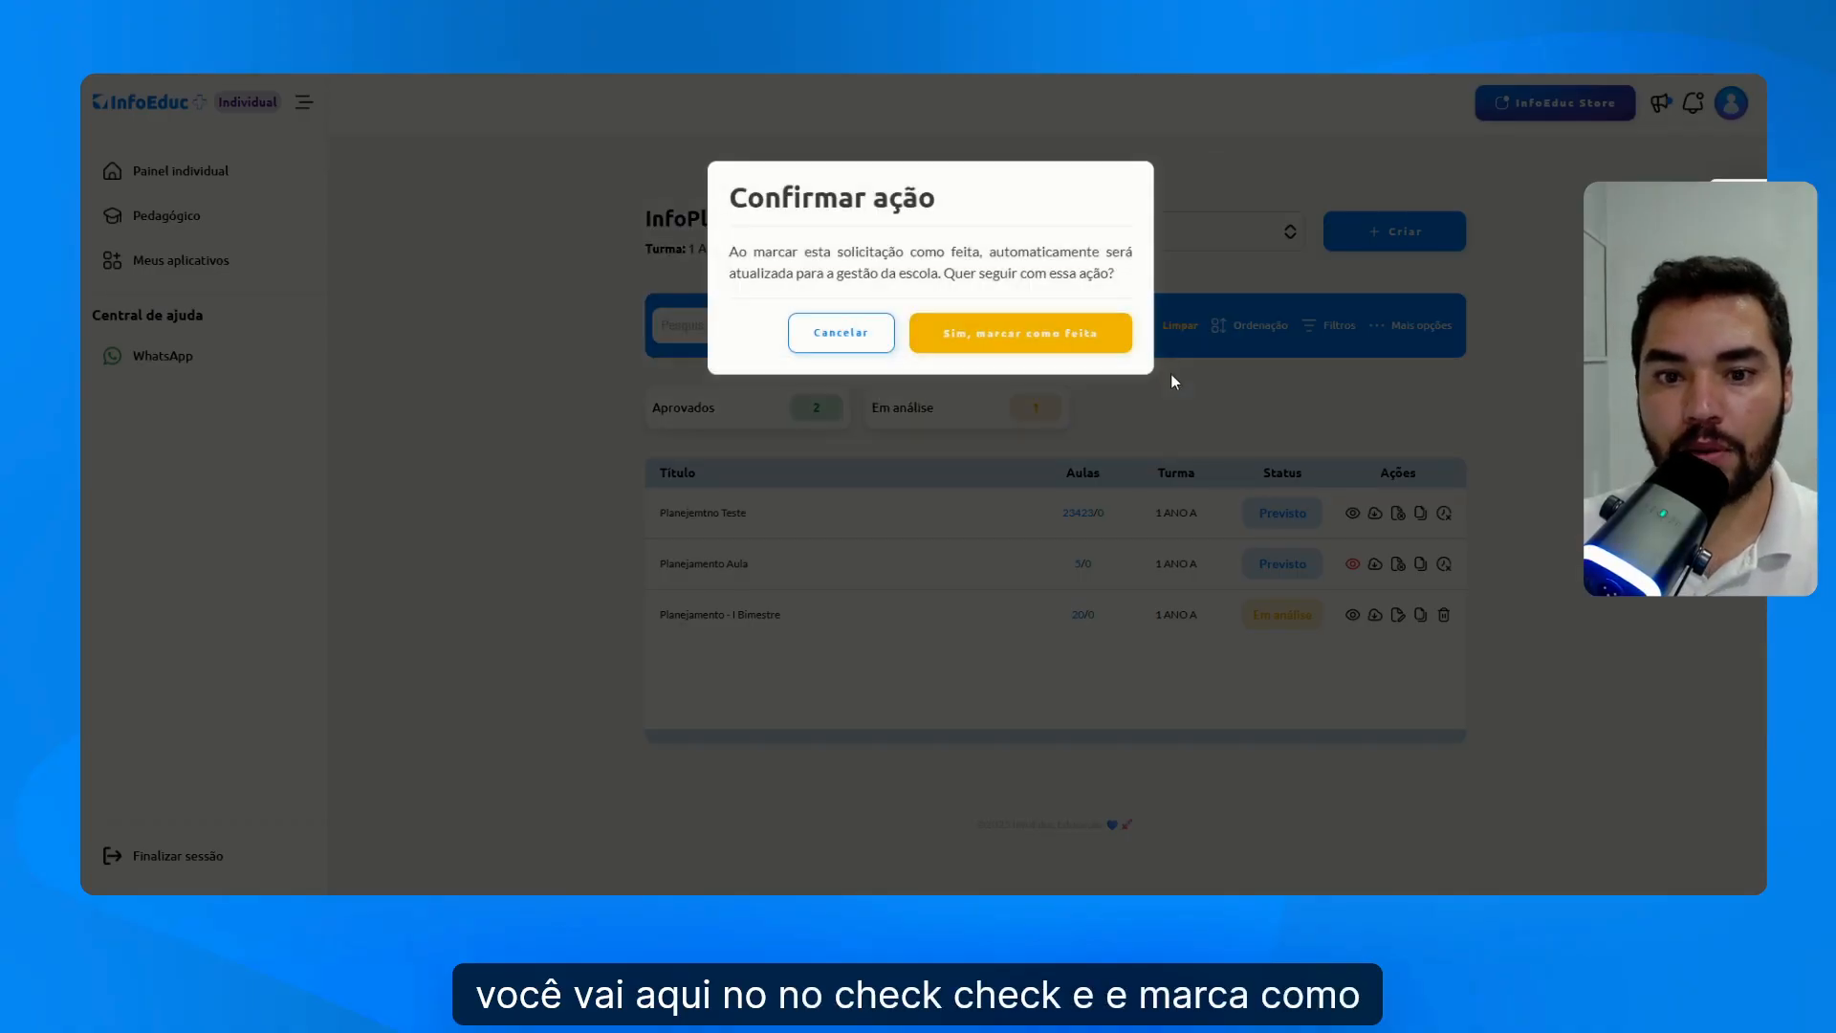
click(1054, 342)
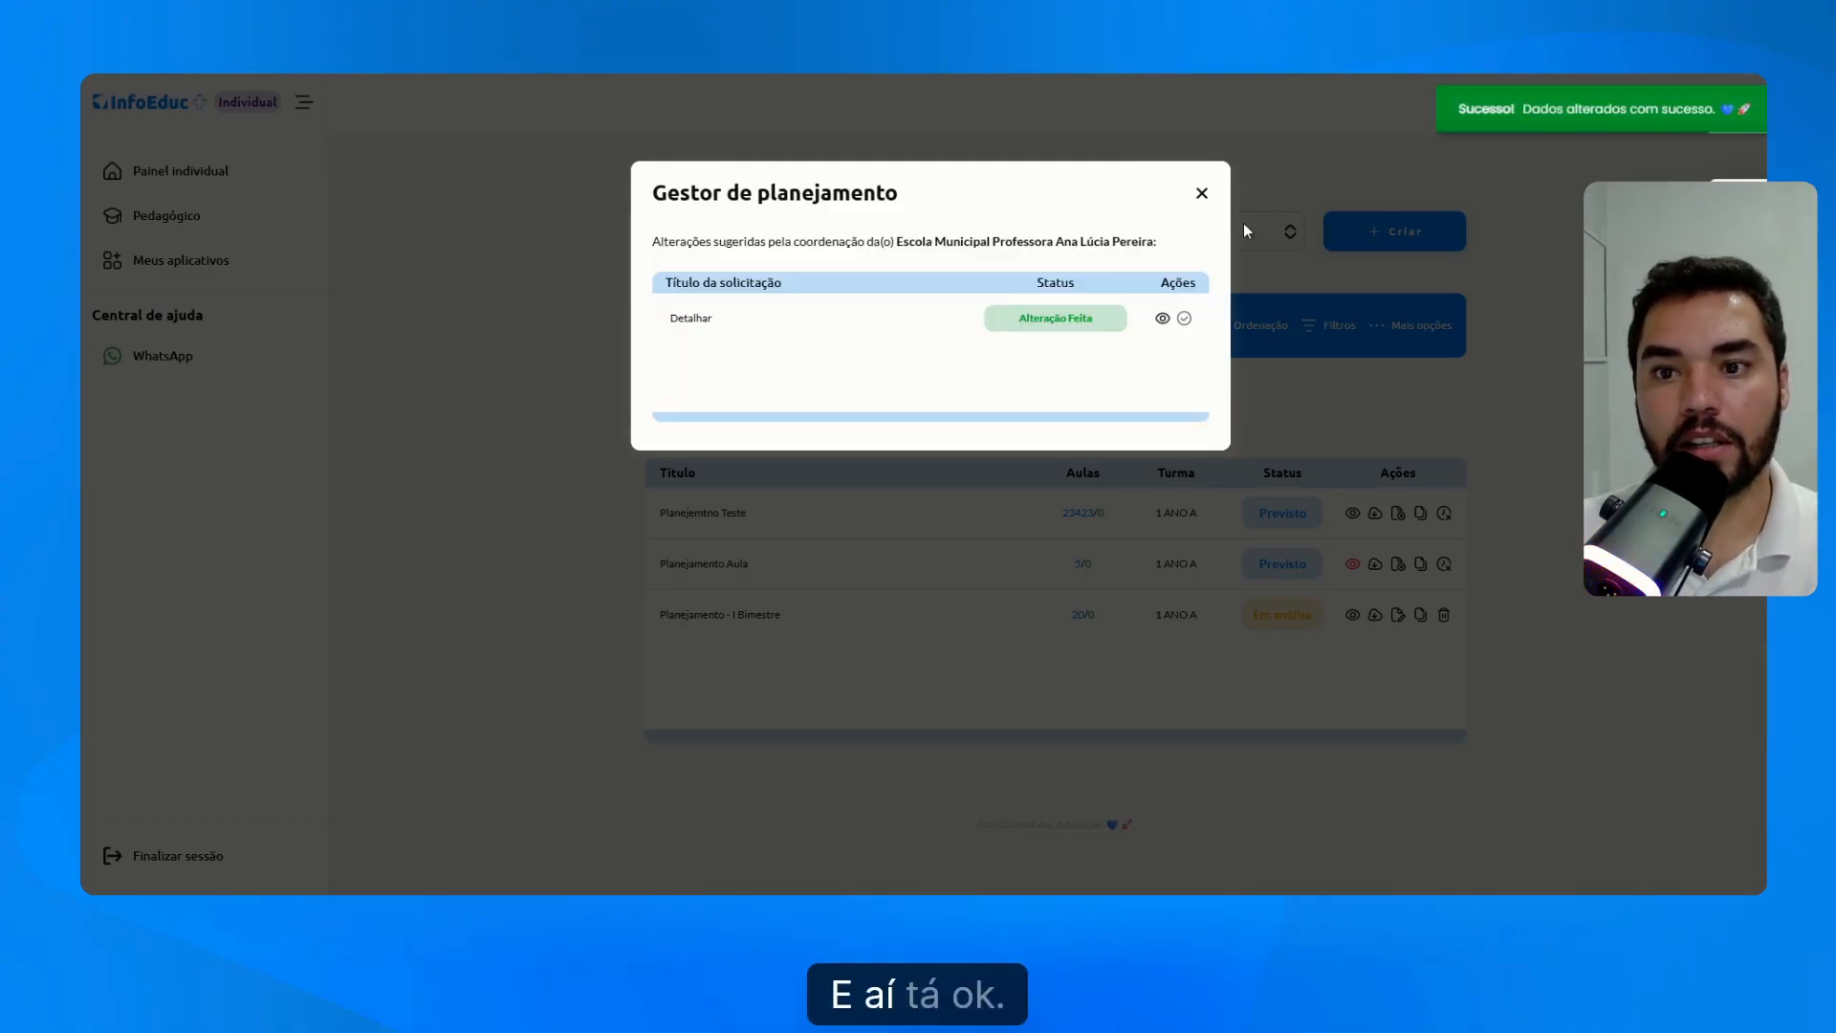
click(1202, 196)
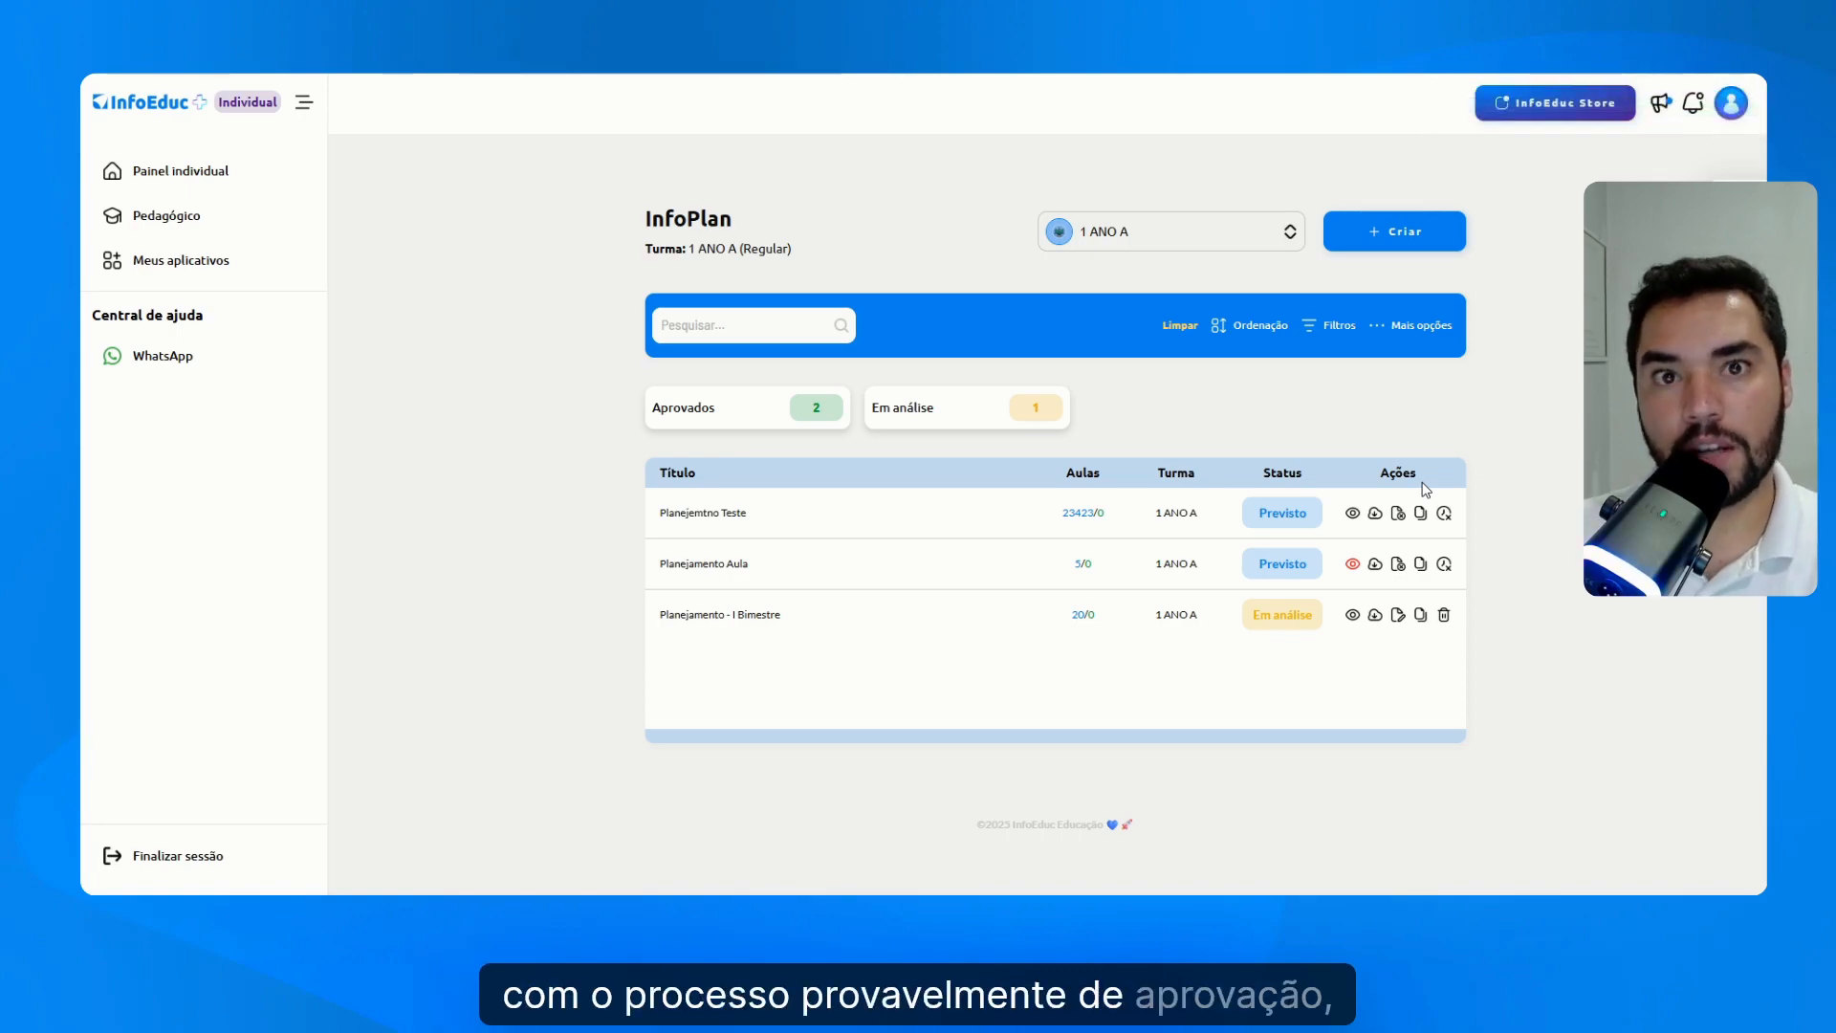
- Download the Planejamento - I Bimestre document, and open the planning for editing and save it with its existing data
click(1375, 617)
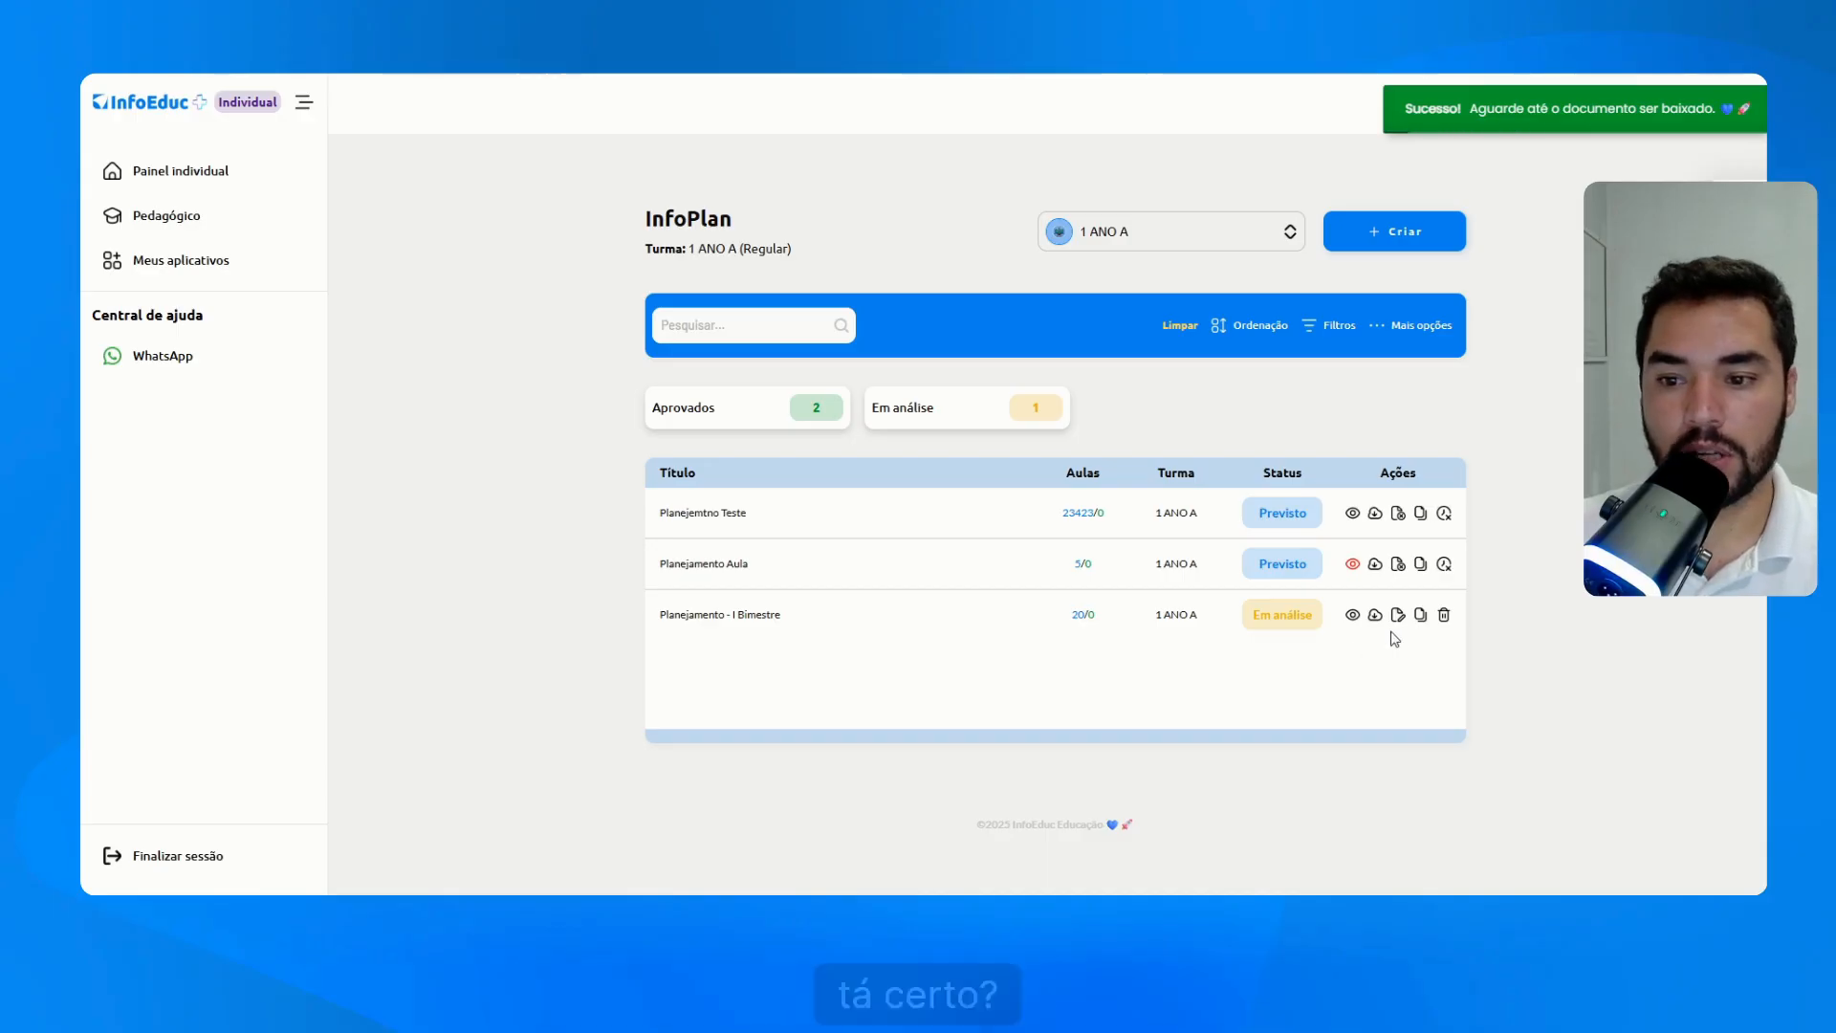
click(1397, 615)
scroll(918, 400, up, 1)
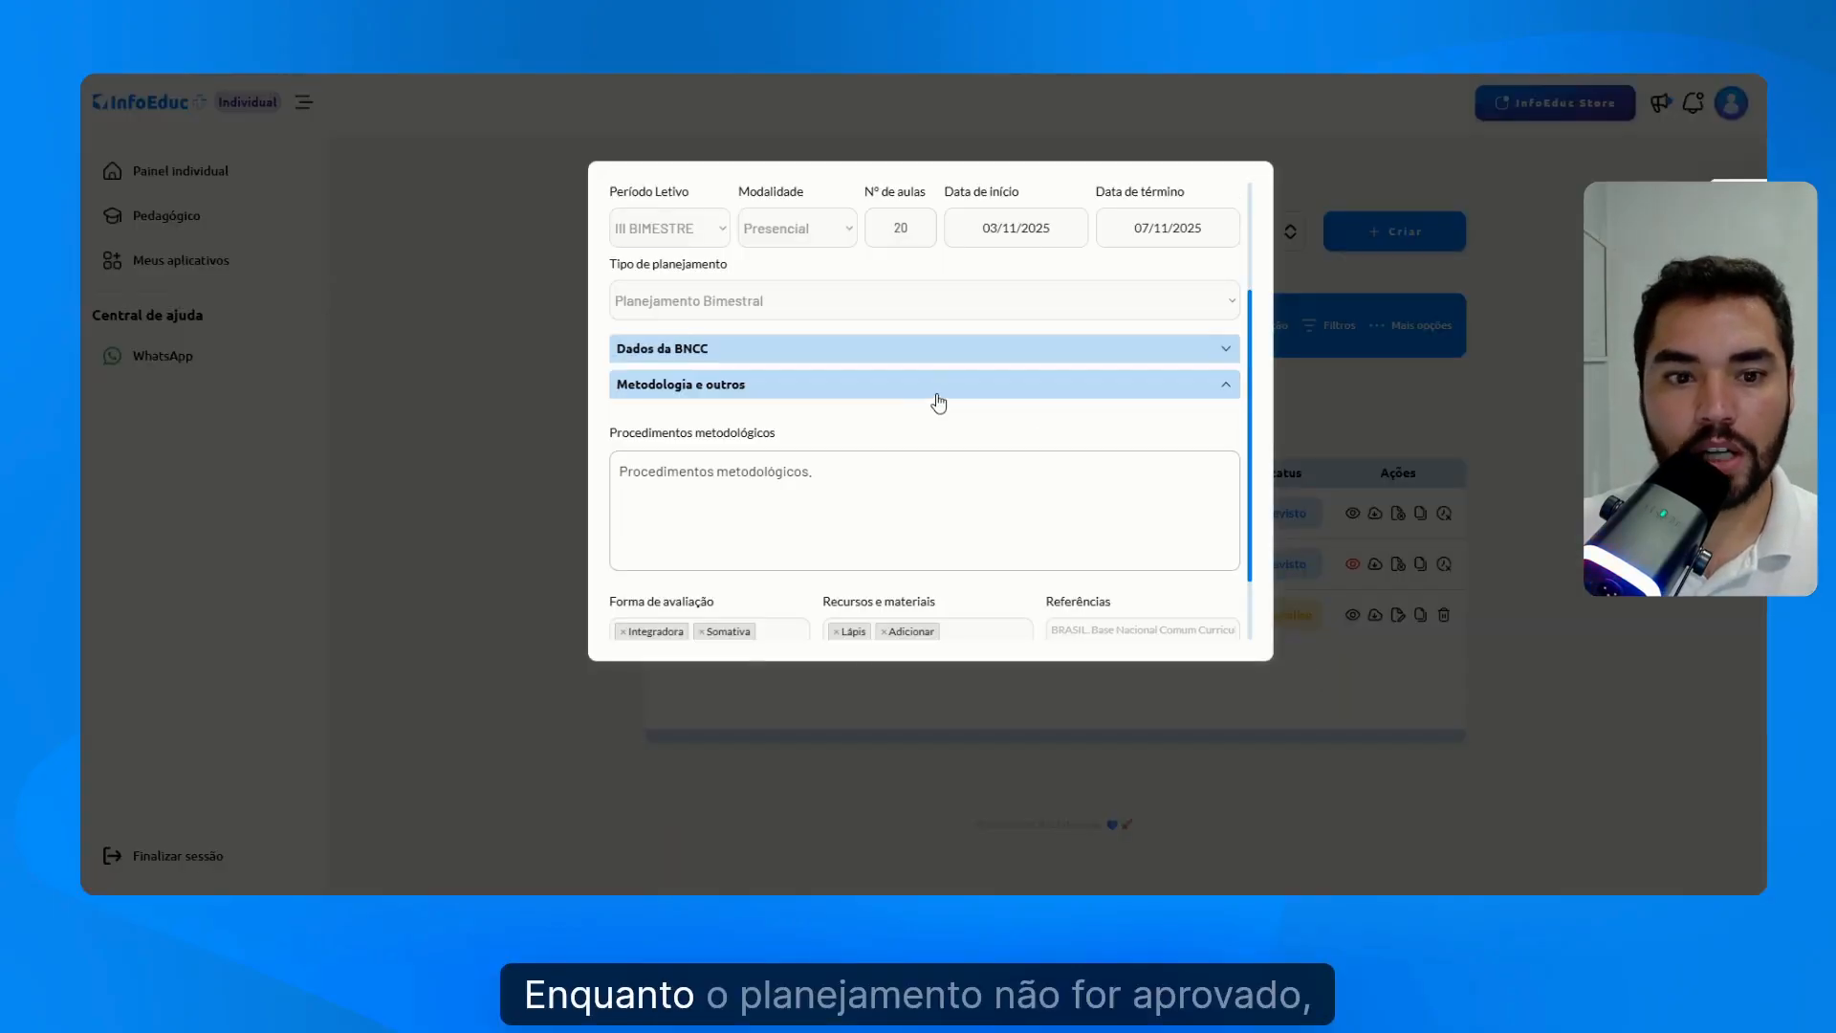
click(931, 388)
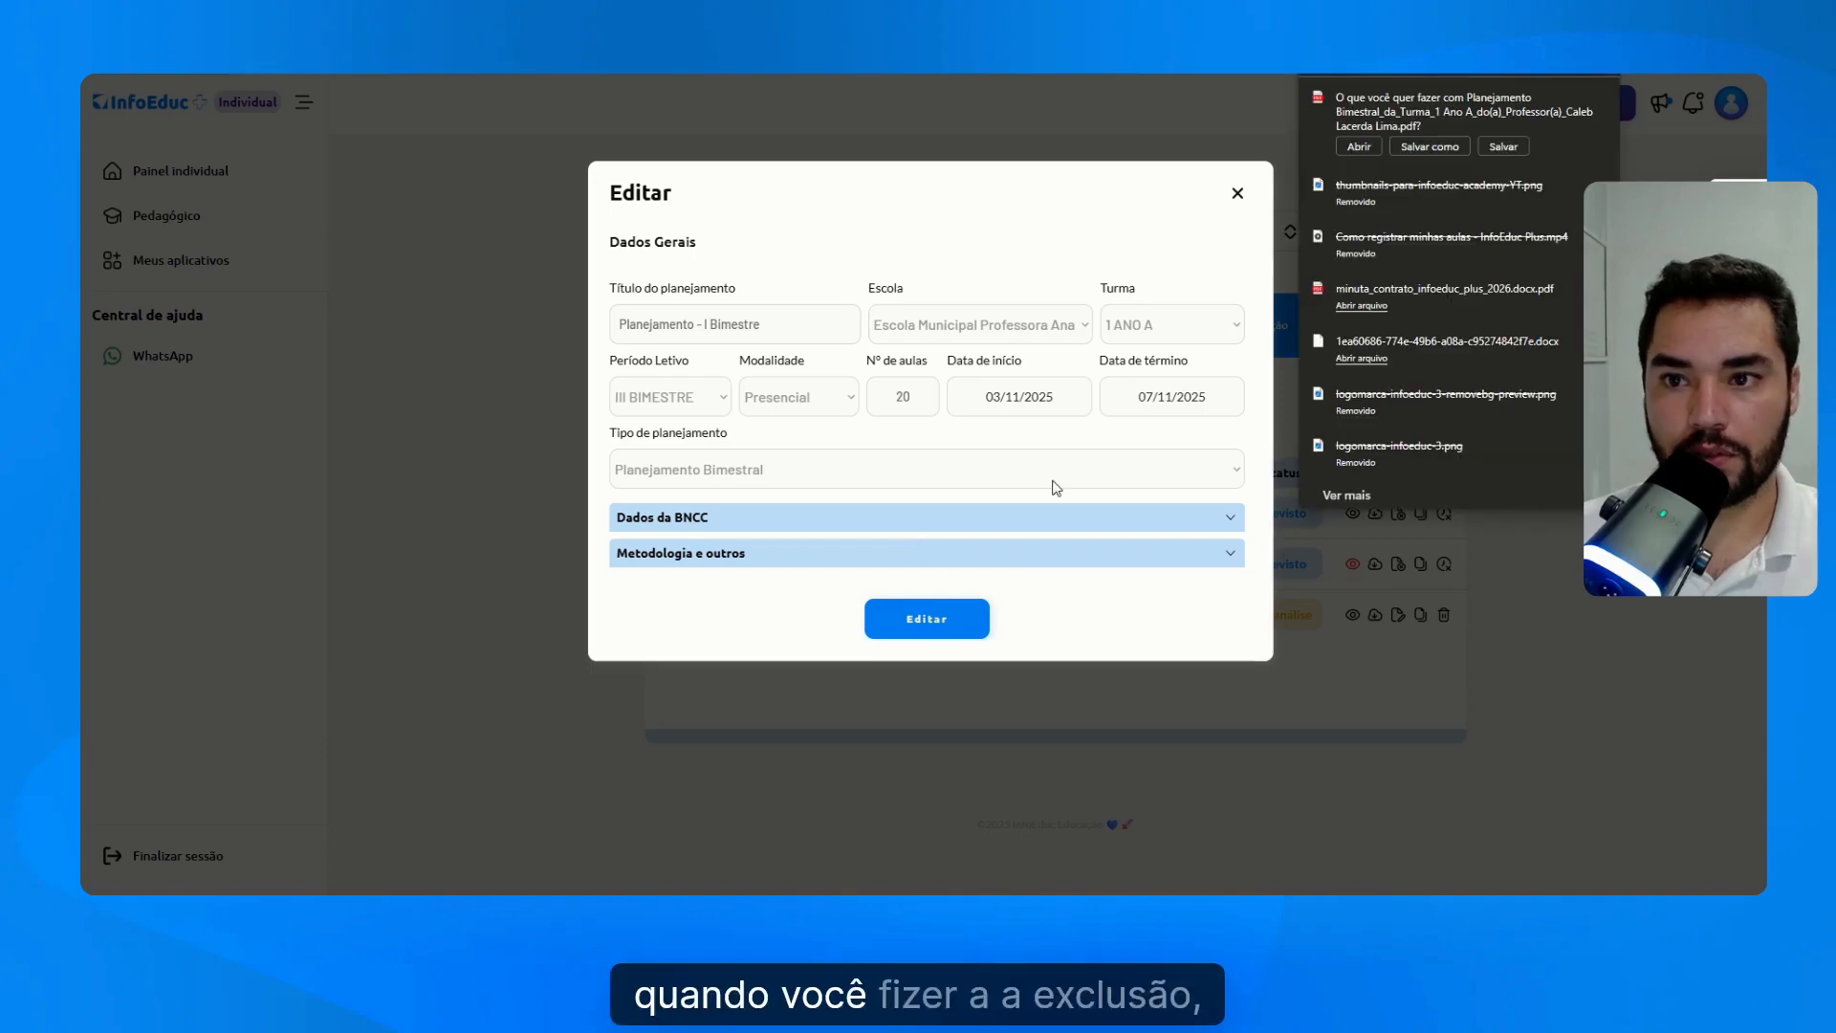
click(1153, 263)
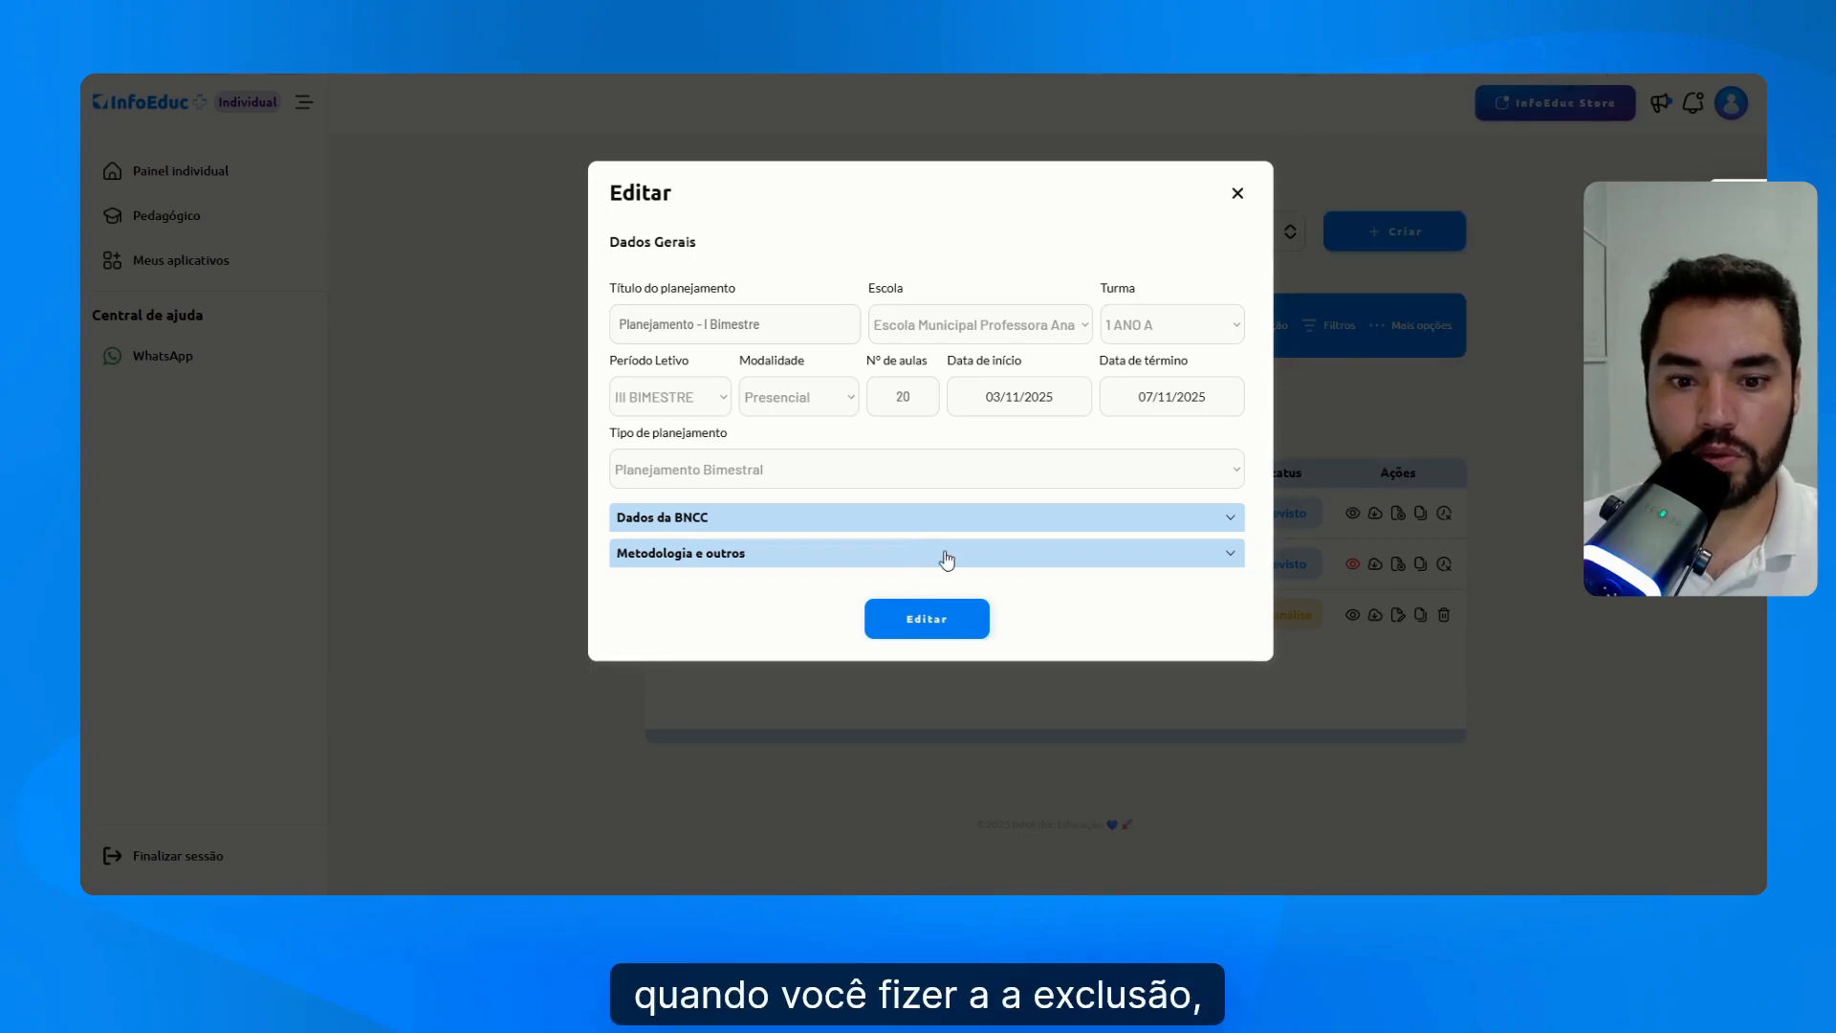
click(941, 628)
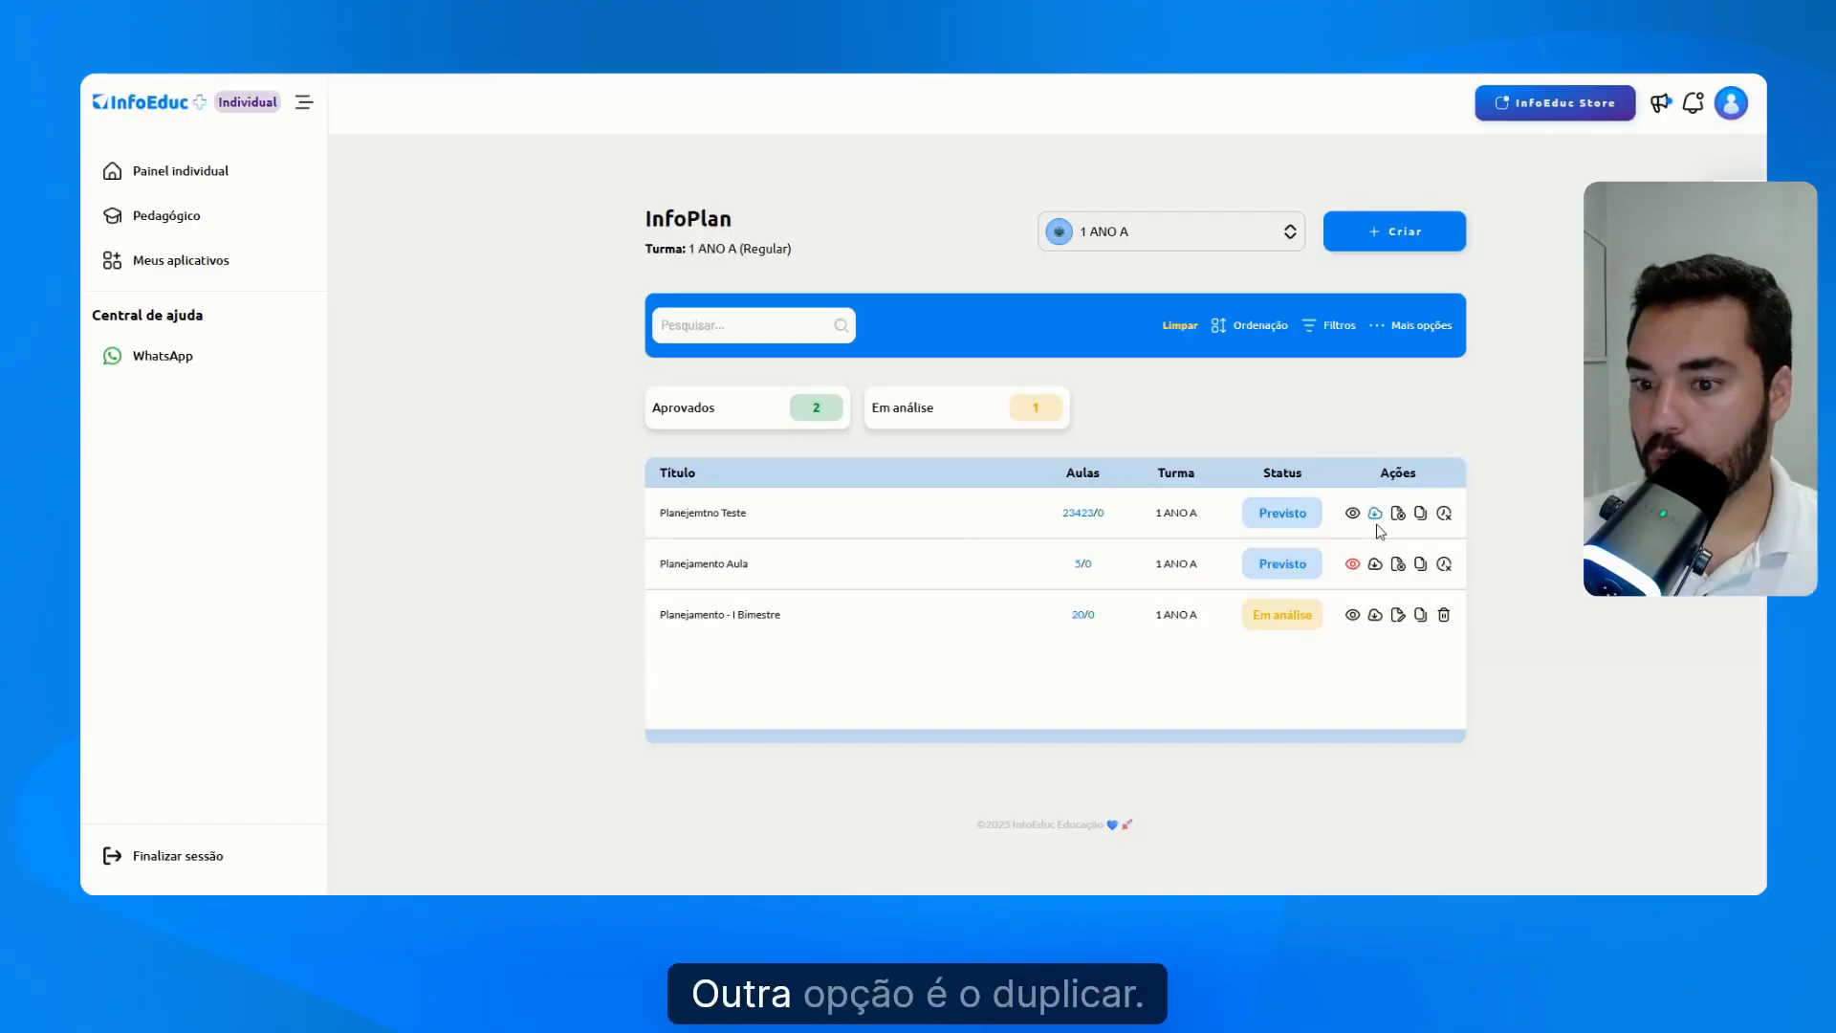
- View the duplication form of Planejamento - I Bimestre and close it without duplicating the planning
click(1420, 616)
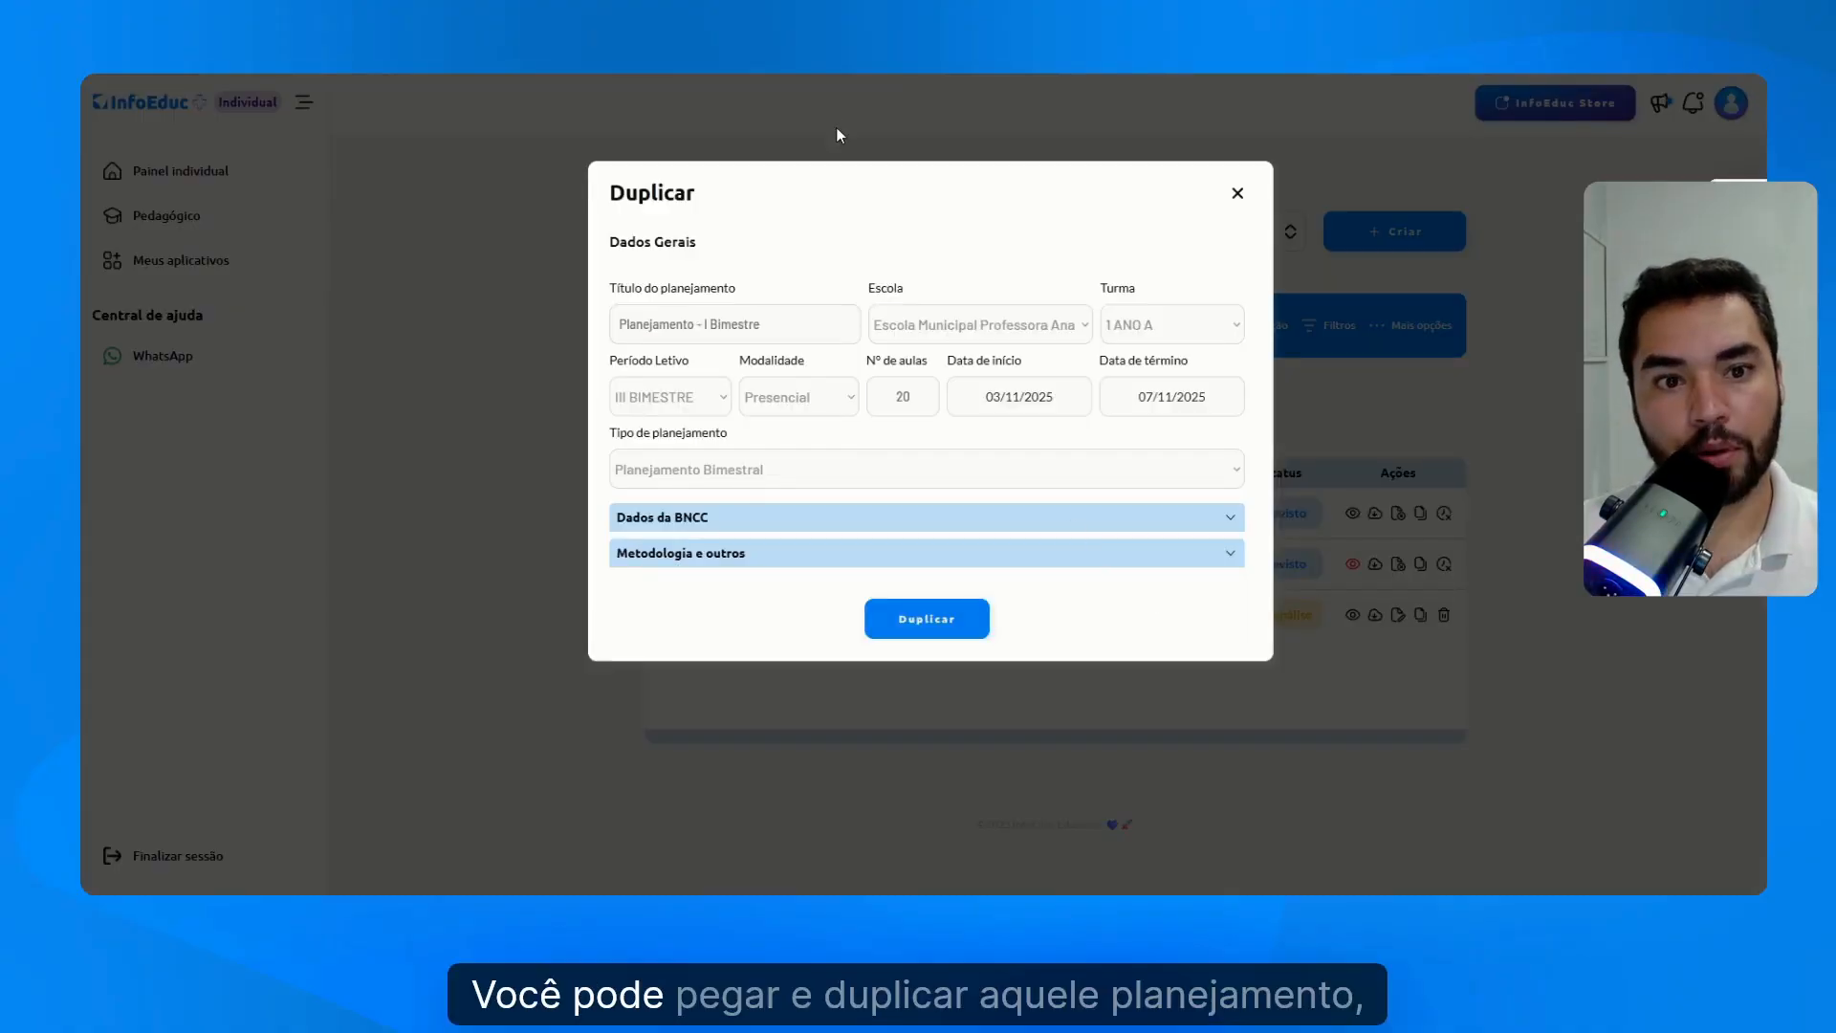
click(1238, 193)
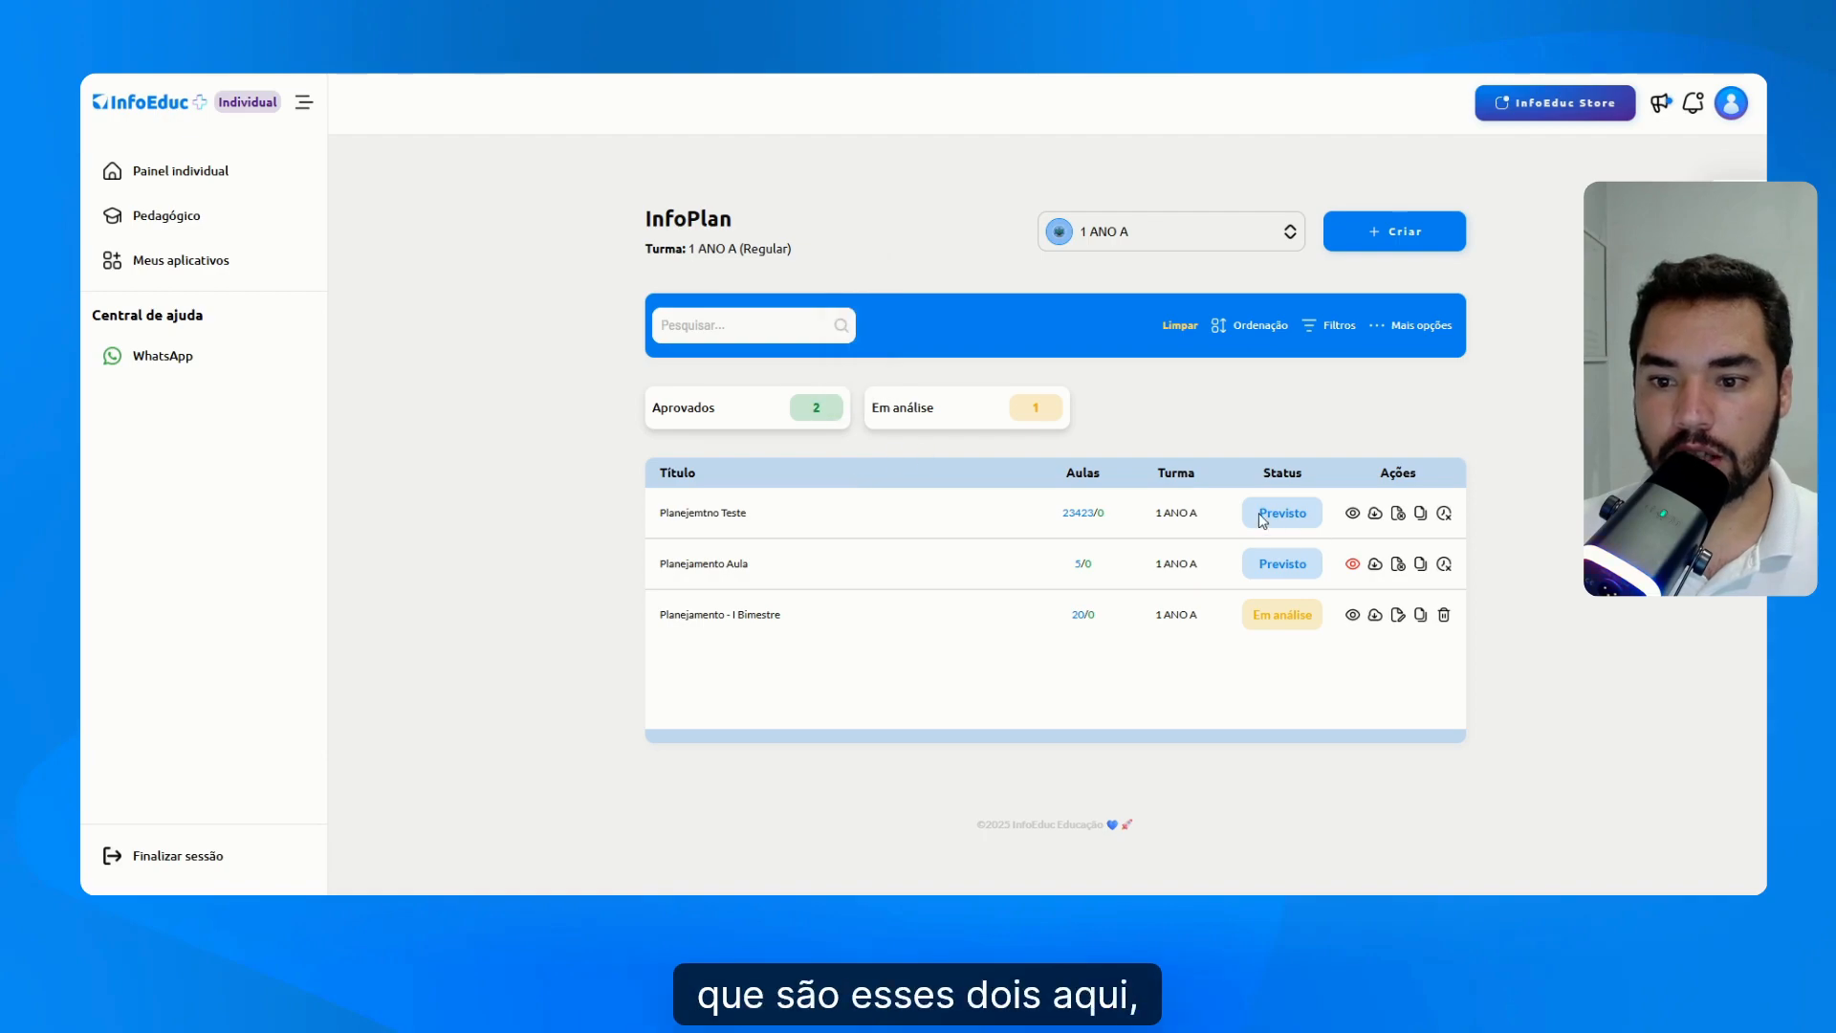
drag(1260, 518, 1295, 553)
click(1291, 551)
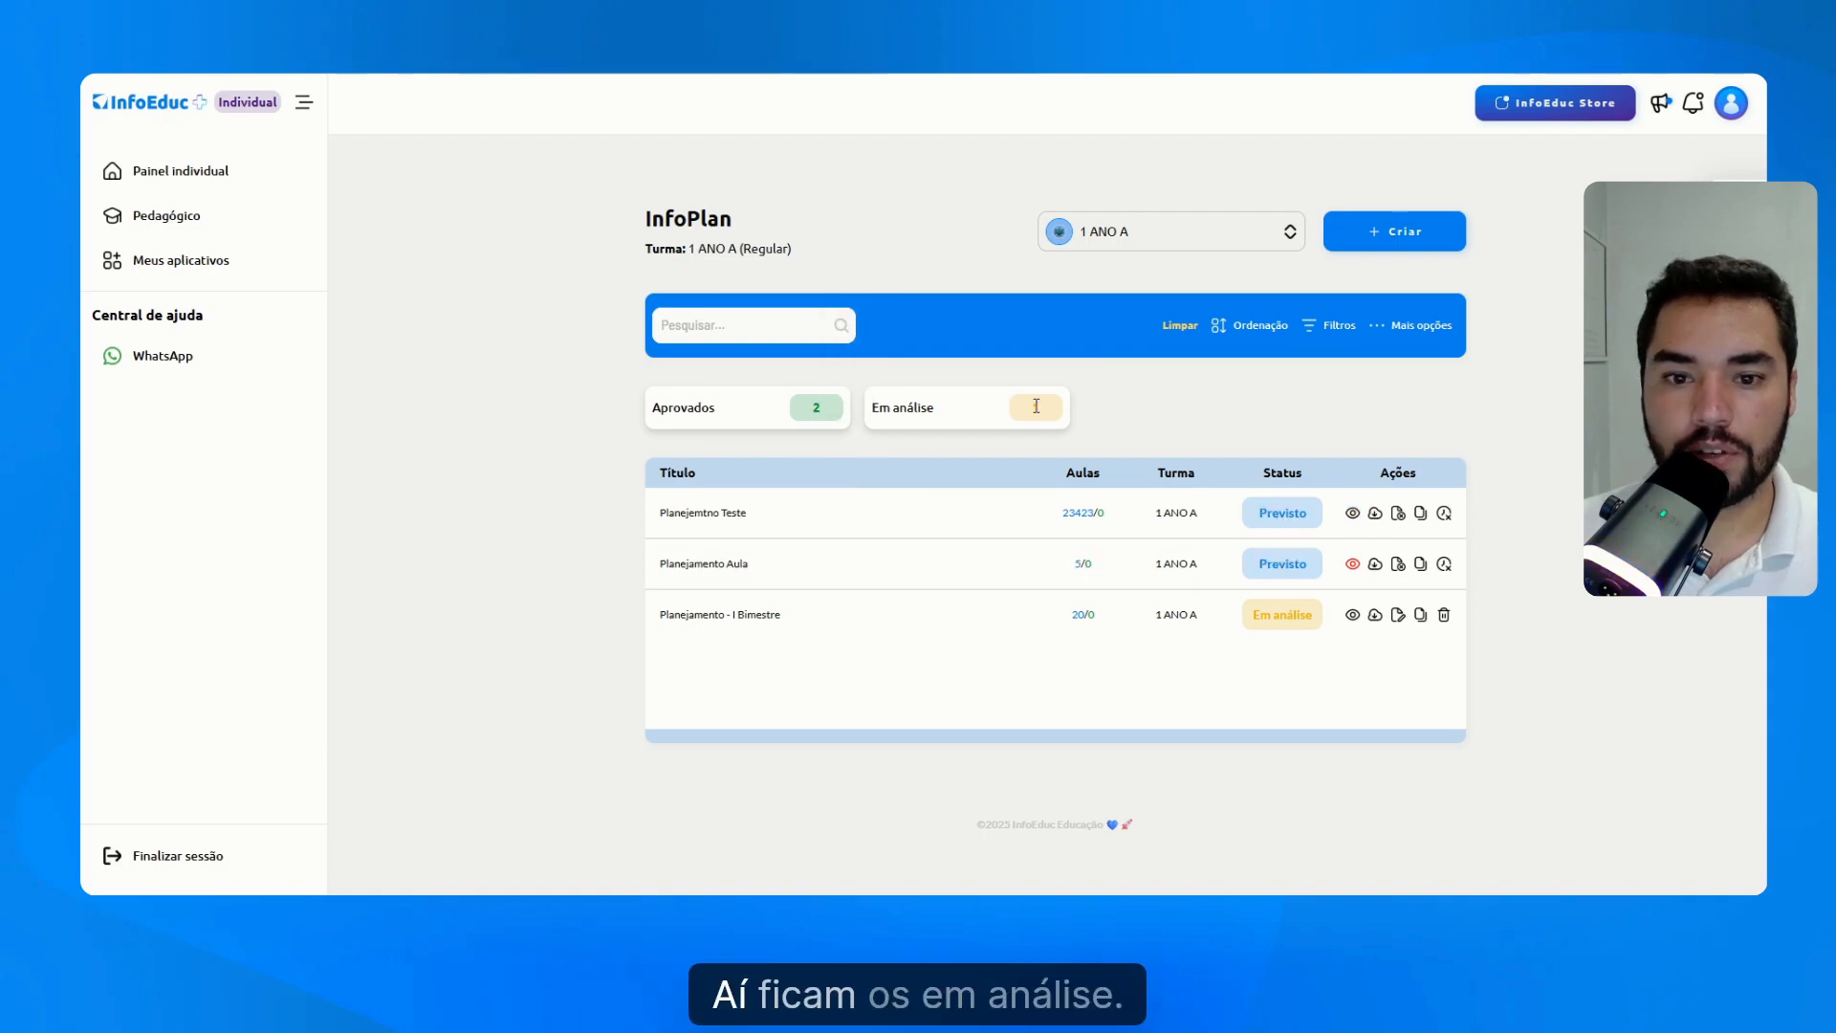
click(1214, 415)
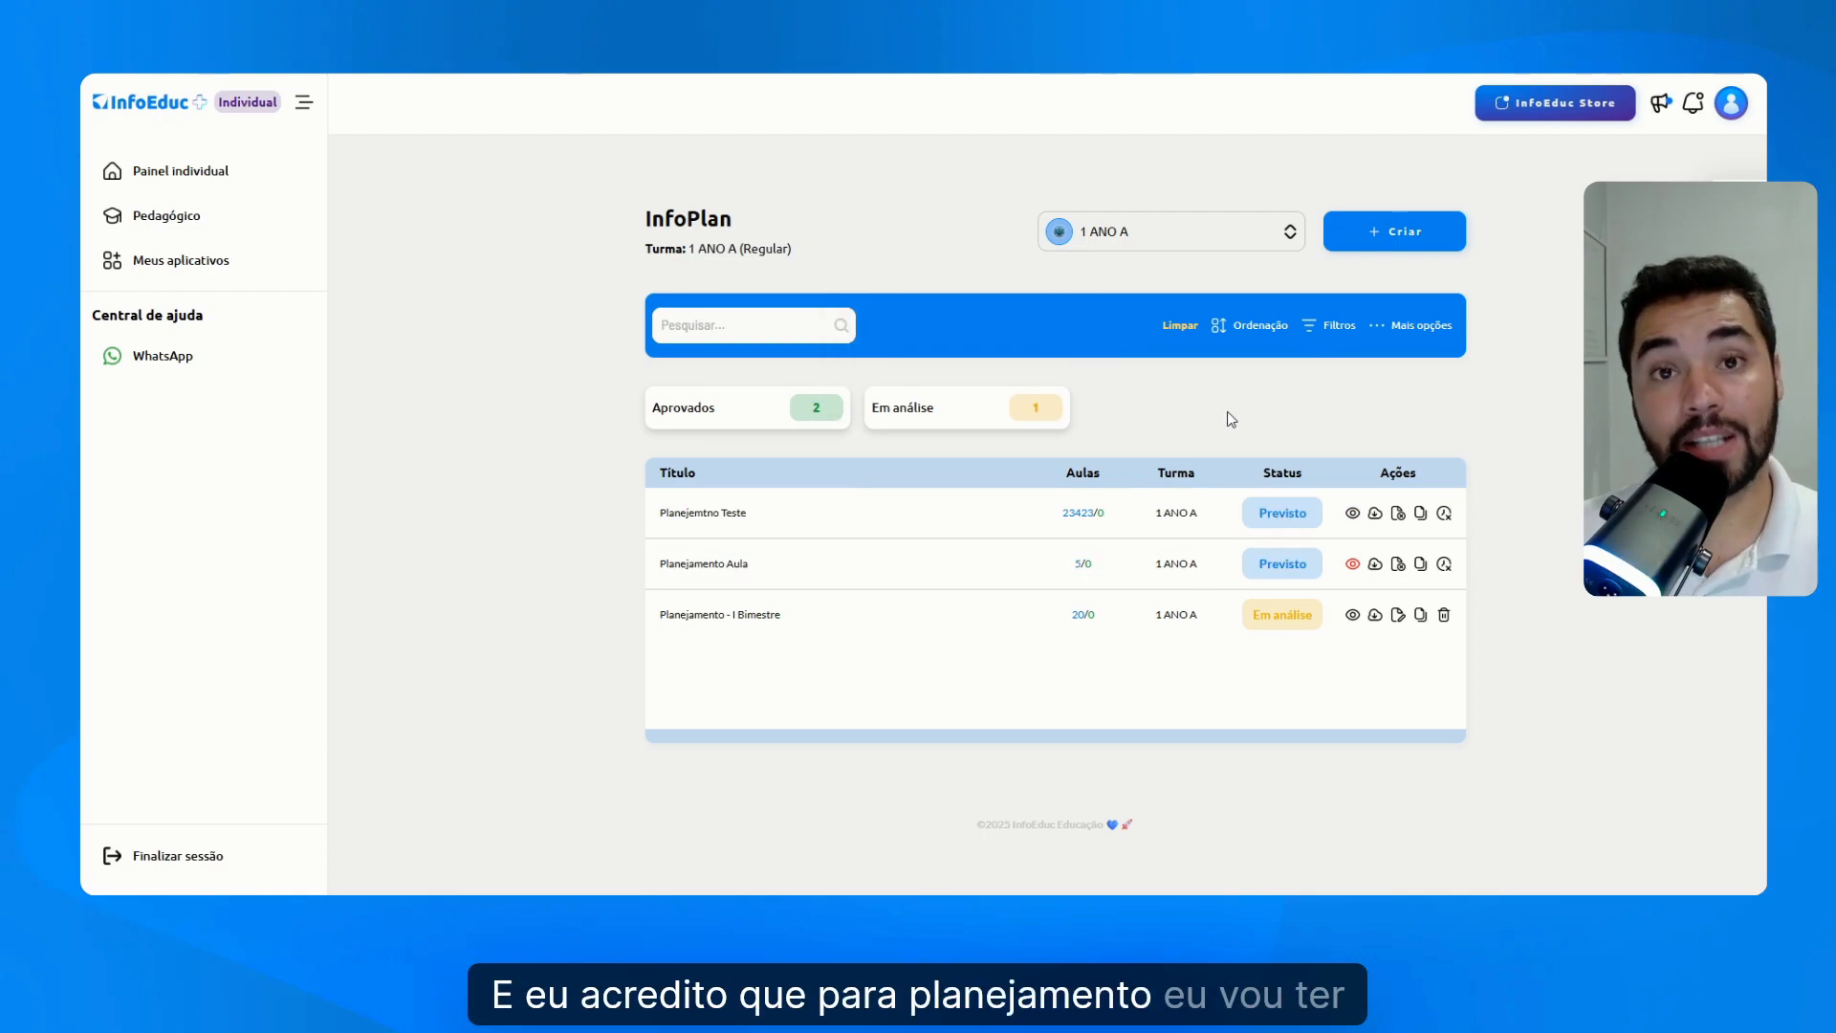